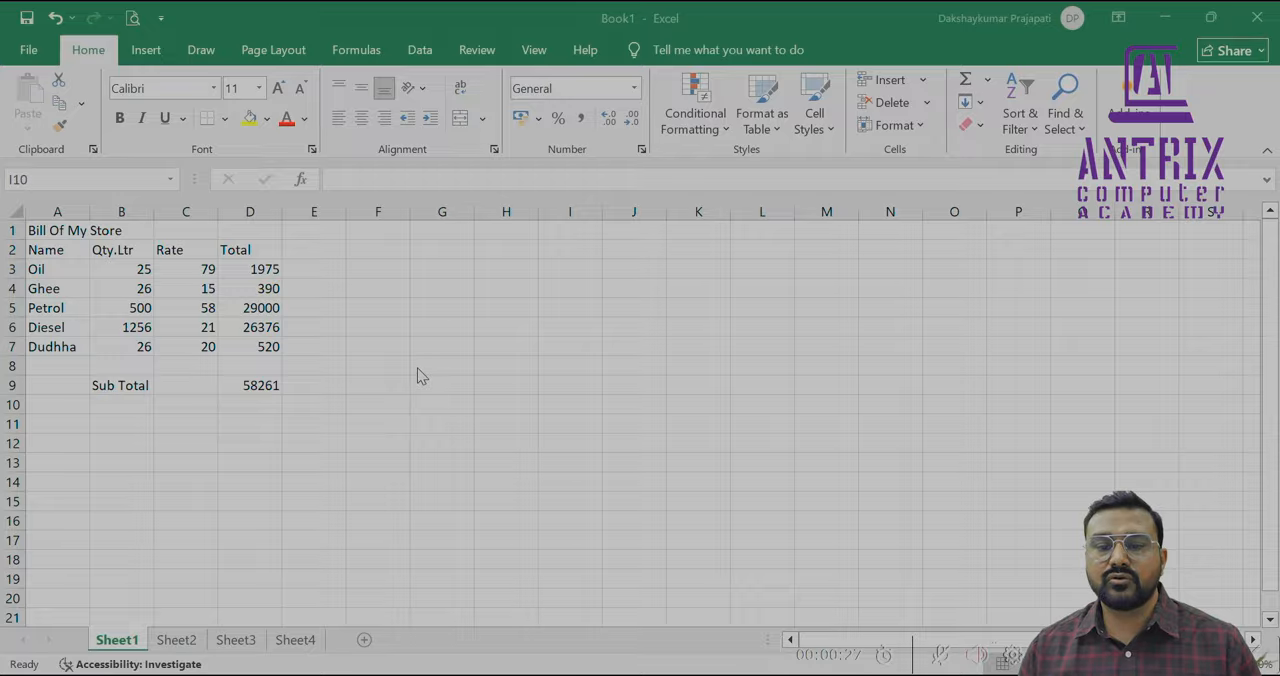
Examine the columns, rows and title range of the store bill table on Sheet1
{"action": "scroll", "coordinate": [417, 367], "scroll_direction": "up", "scroll_amount": 2}
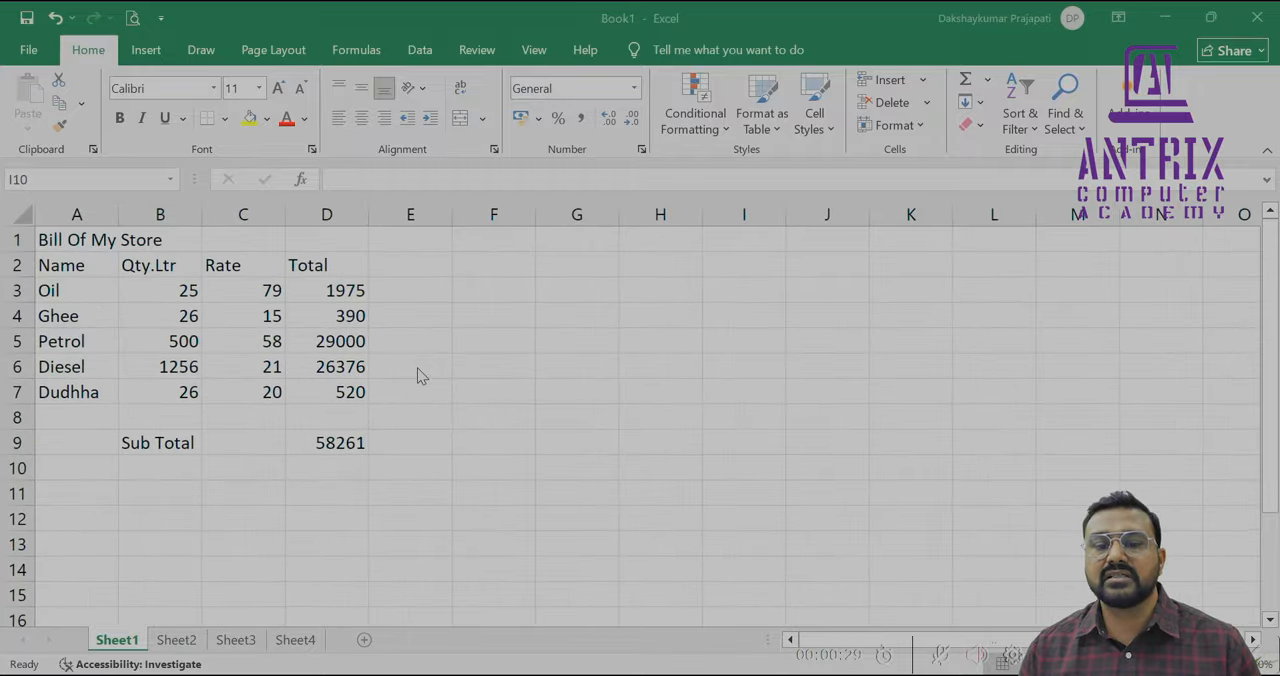
{"action": "scroll", "coordinate": [417, 367], "scroll_direction": "up", "scroll_amount": 1}
{"action": "scroll", "coordinate": [417, 367], "scroll_direction": "down", "scroll_amount": 1}
{"action": "scroll", "coordinate": [417, 367], "scroll_direction": "up", "scroll_amount": 1}
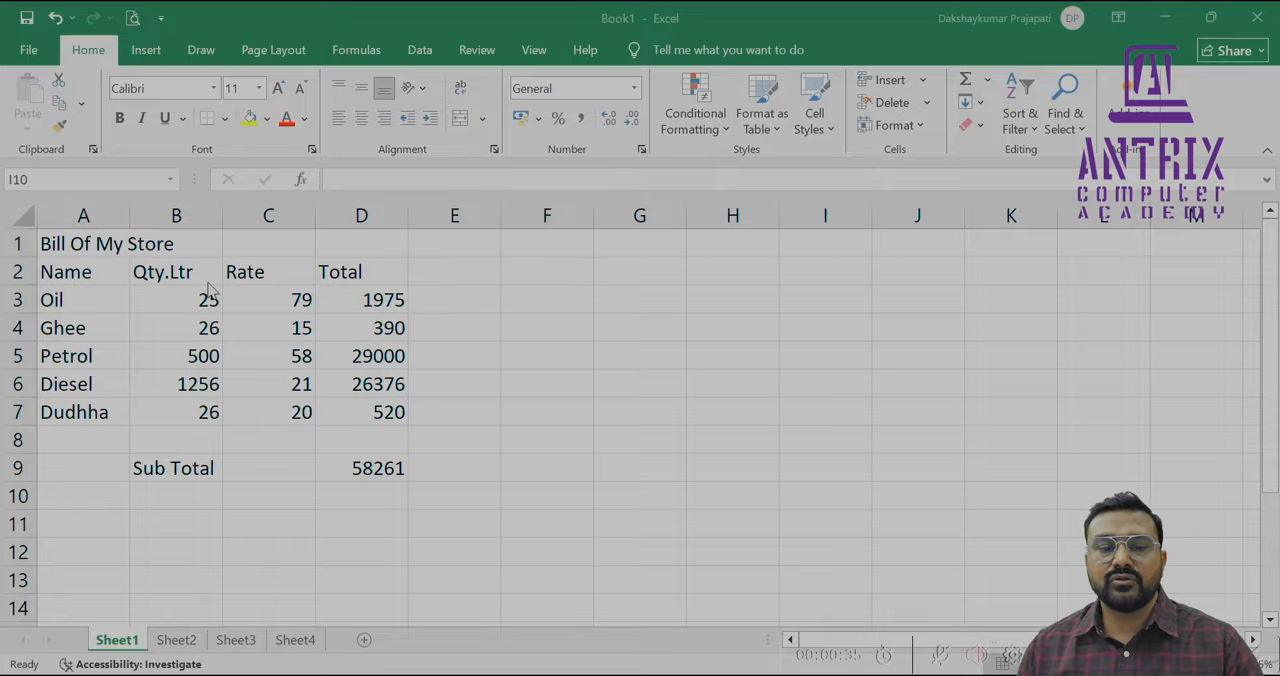
{"action": "left_click", "coordinate": [98, 215]}
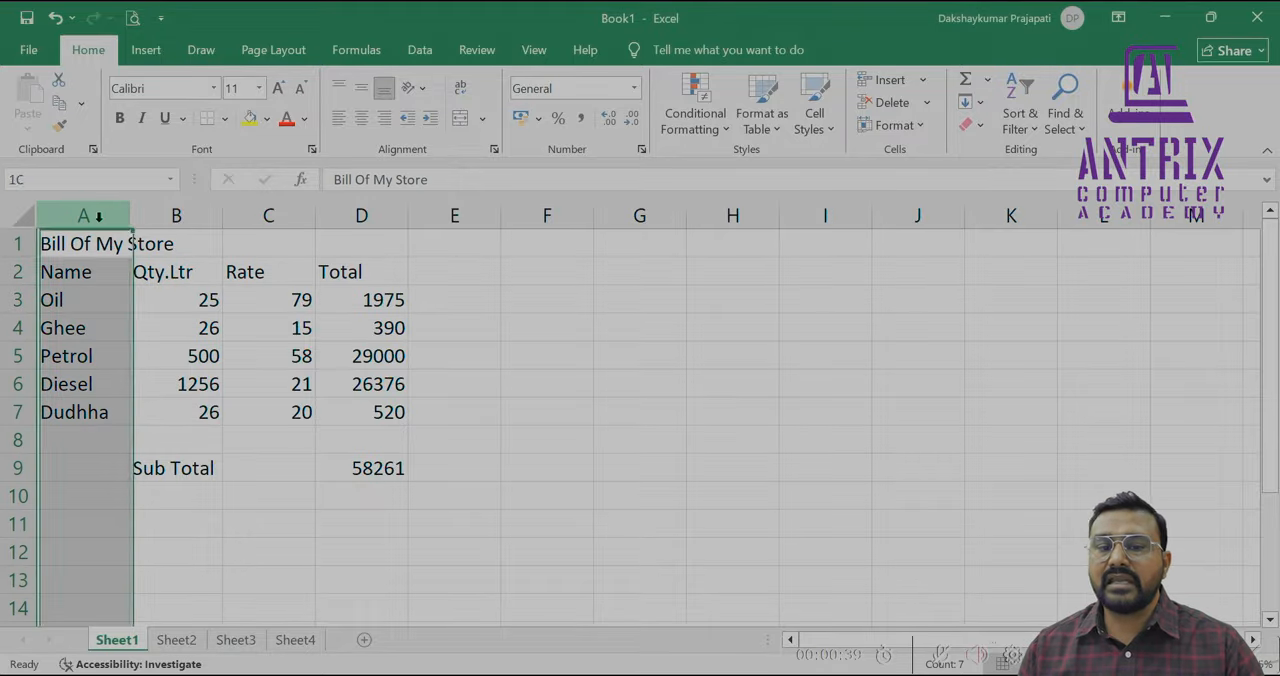
{"action": "left_click", "coordinate": [158, 210]}
{"action": "left_click", "coordinate": [229, 212]}
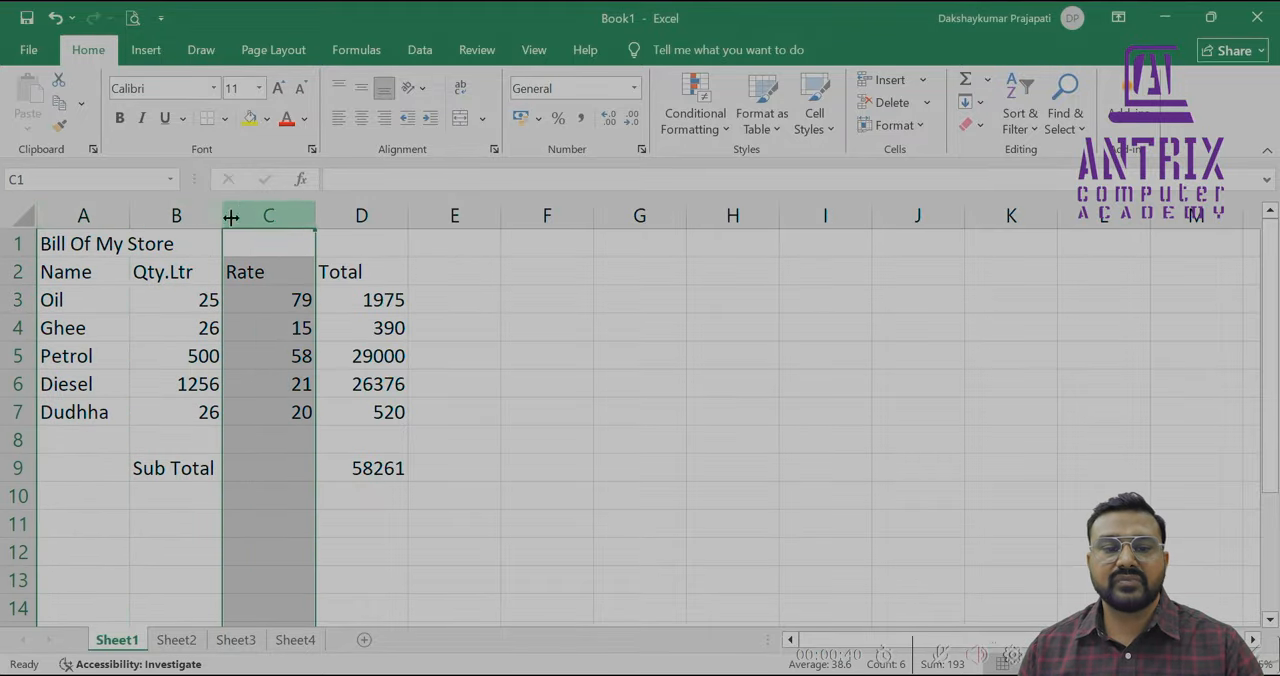
{"action": "left_click", "coordinate": [15, 300]}
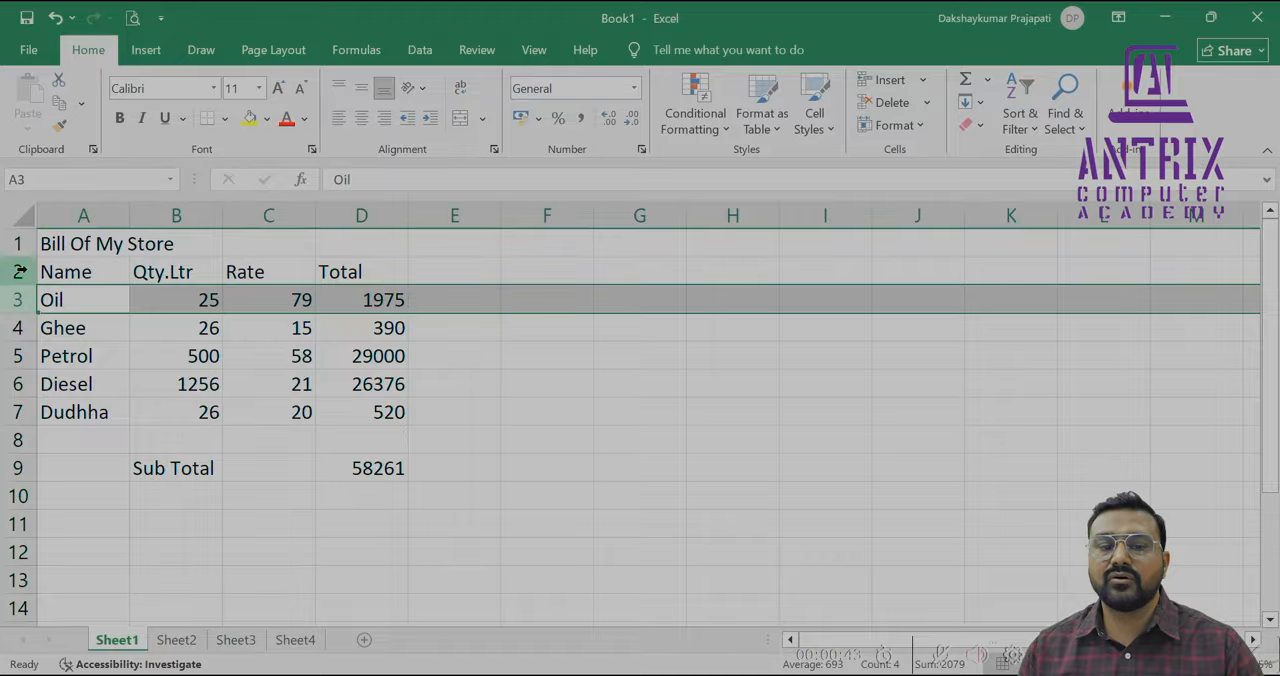
{"action": "left_click", "coordinate": [17, 271]}
{"action": "left_click", "coordinate": [17, 412]}
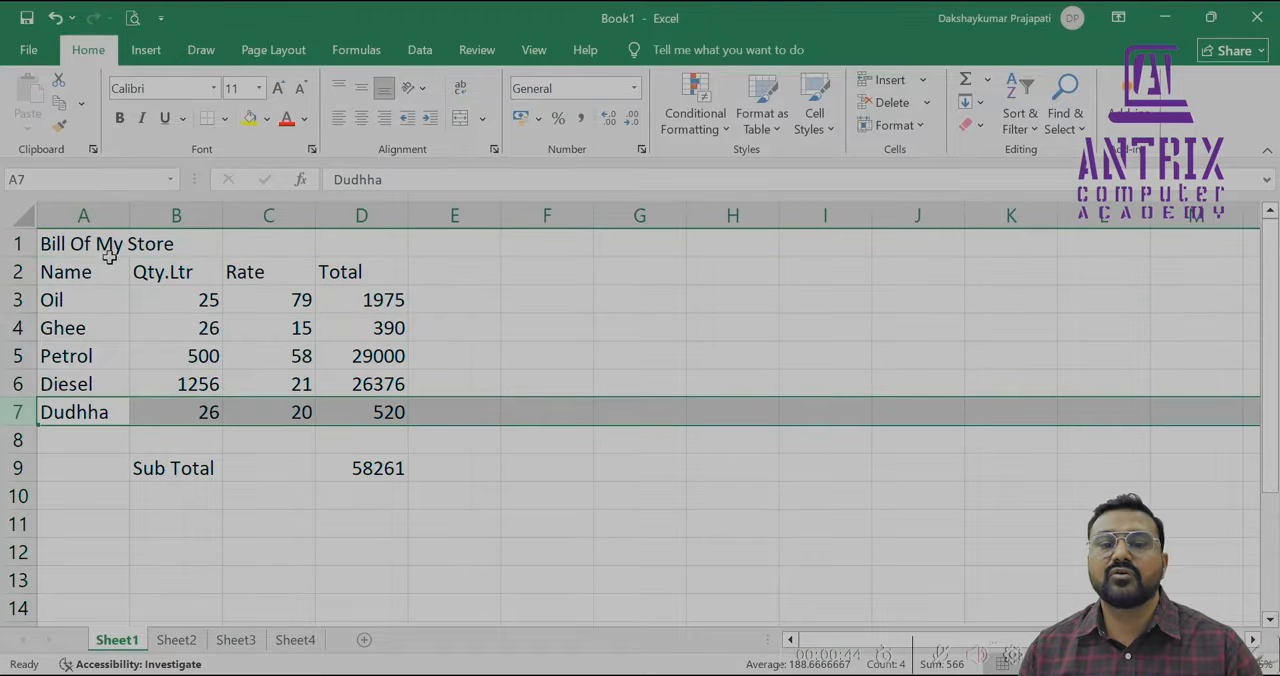
{"action": "left_click", "coordinate": [520, 302]}
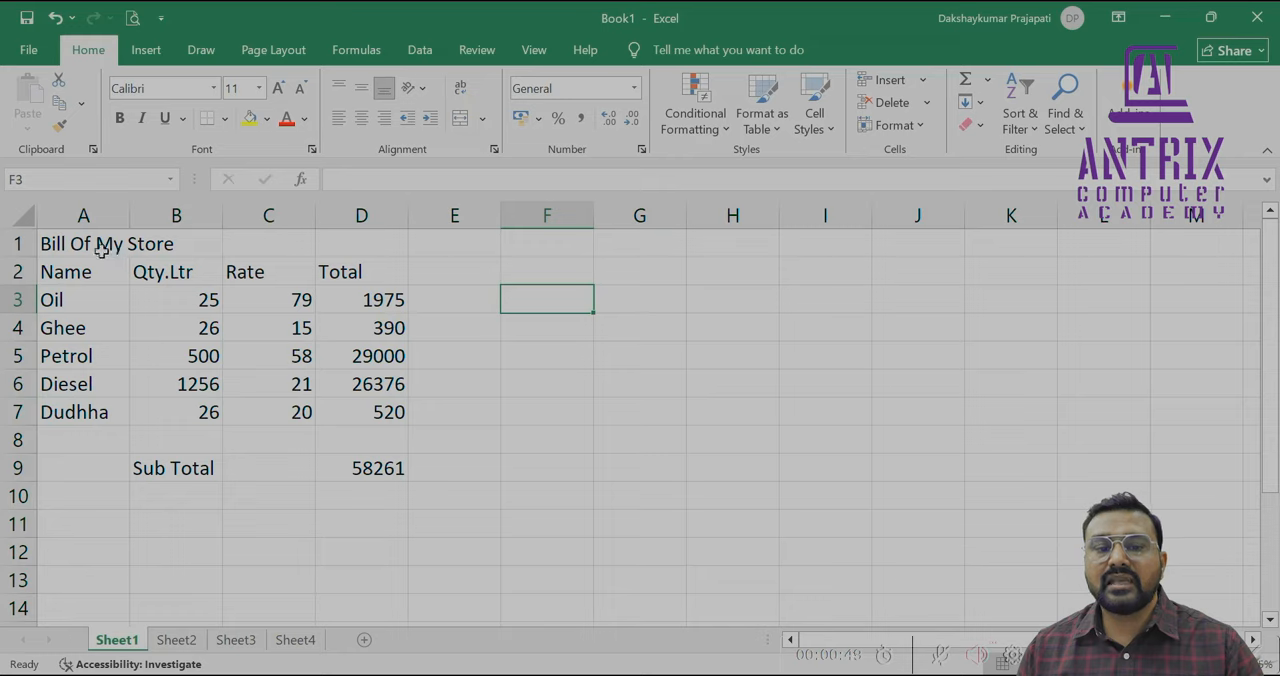
{"action": "left_click_drag", "start_coordinate": [103, 245], "coordinate": [349, 231]}
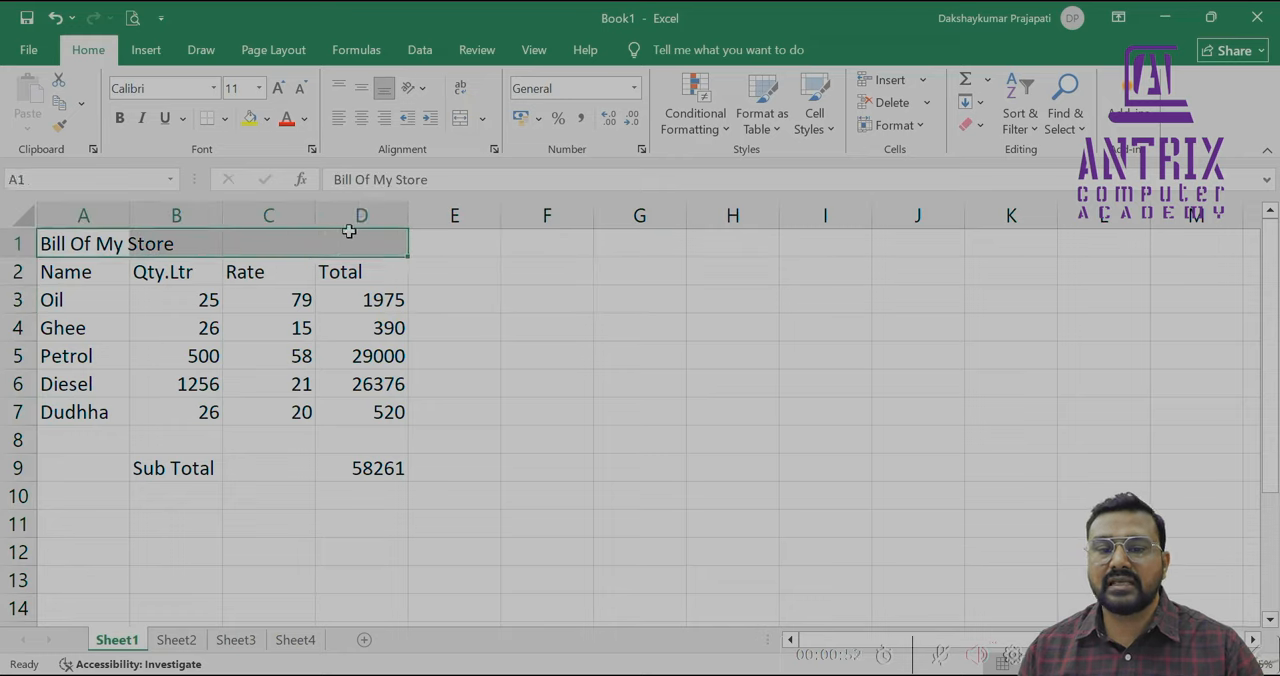
Set the font of the entire sheet to Times New Roman at size 14
{"action": "left_click", "coordinate": [22, 221]}
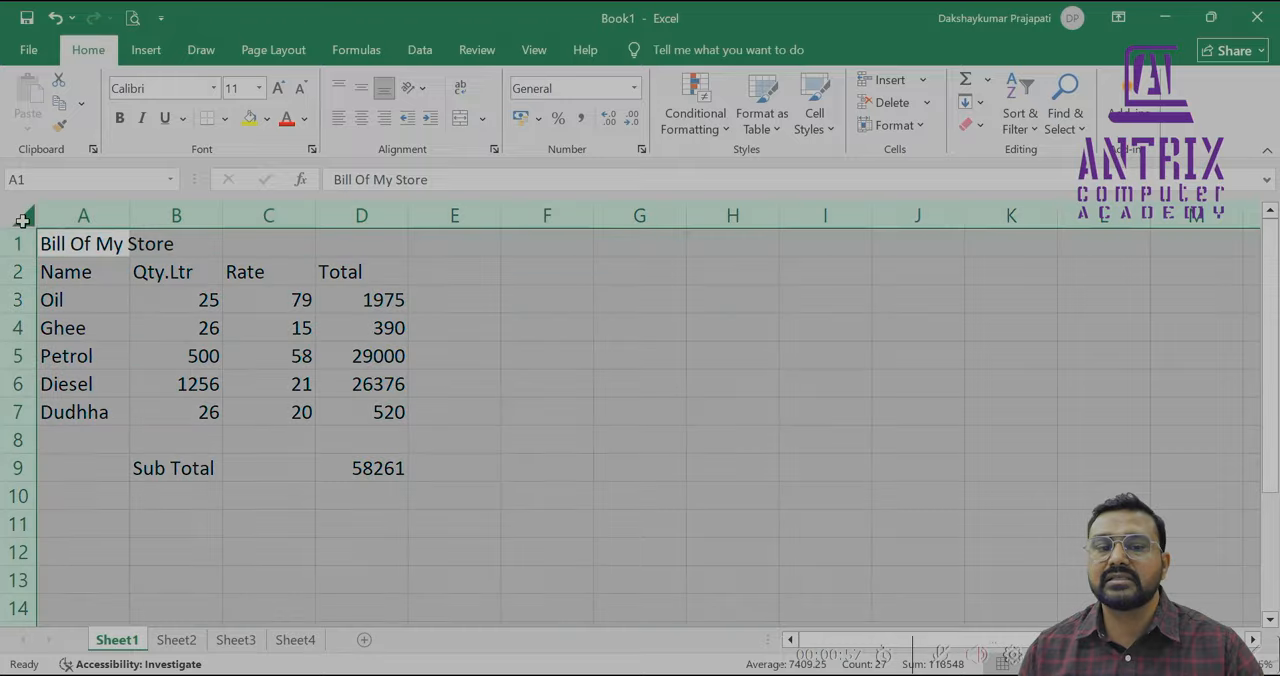
{"action": "left_click", "coordinate": [279, 88]}
{"action": "left_click", "coordinate": [279, 88]}
{"action": "left_click", "coordinate": [214, 92]}
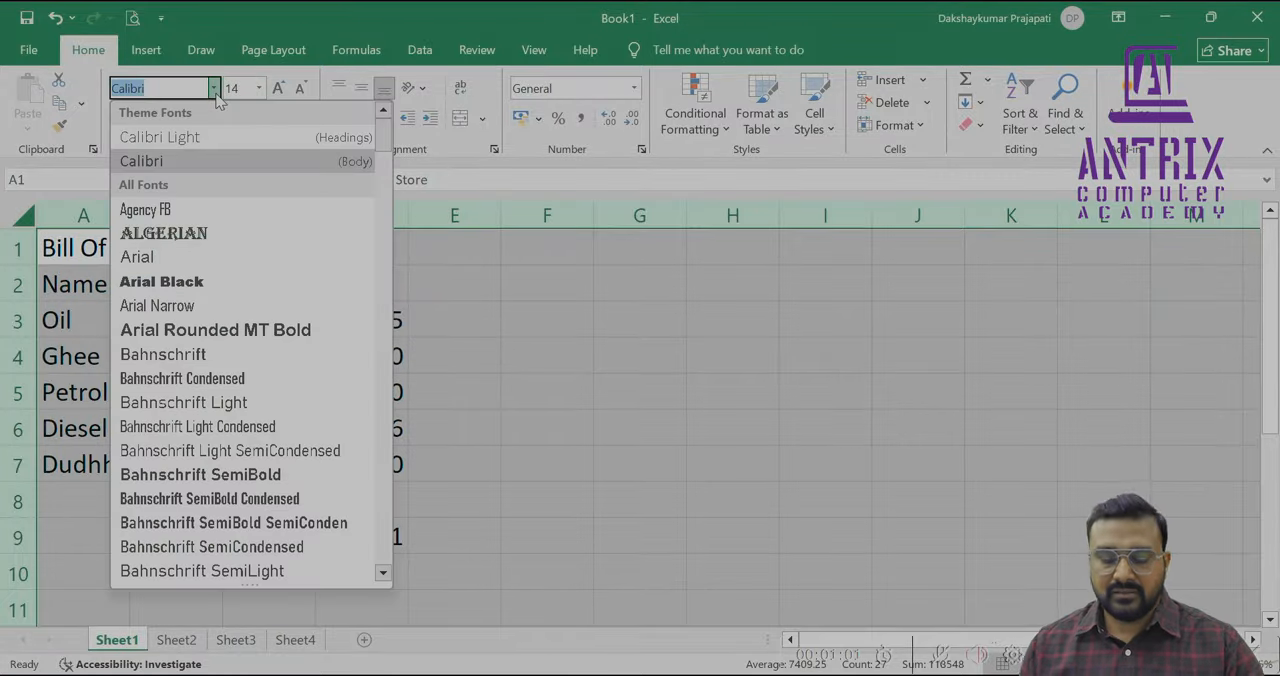
{"action": "type", "text": "Times New Roman"}
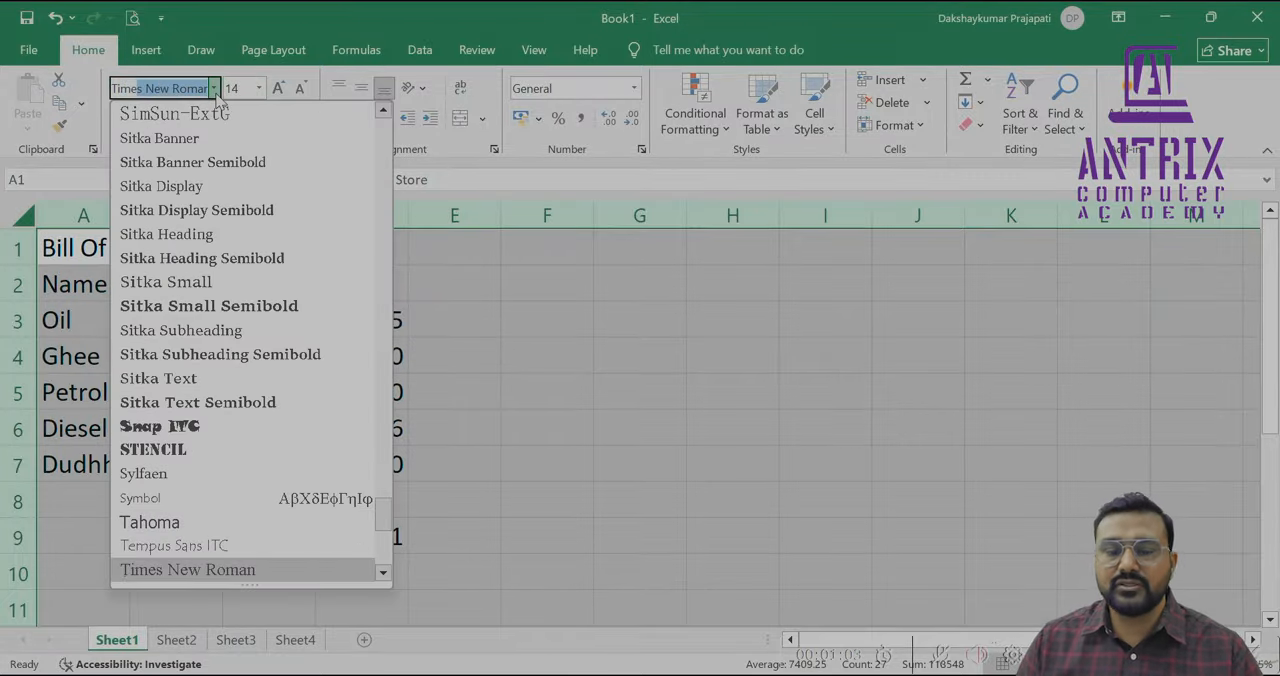
{"action": "key", "text": "Return"}
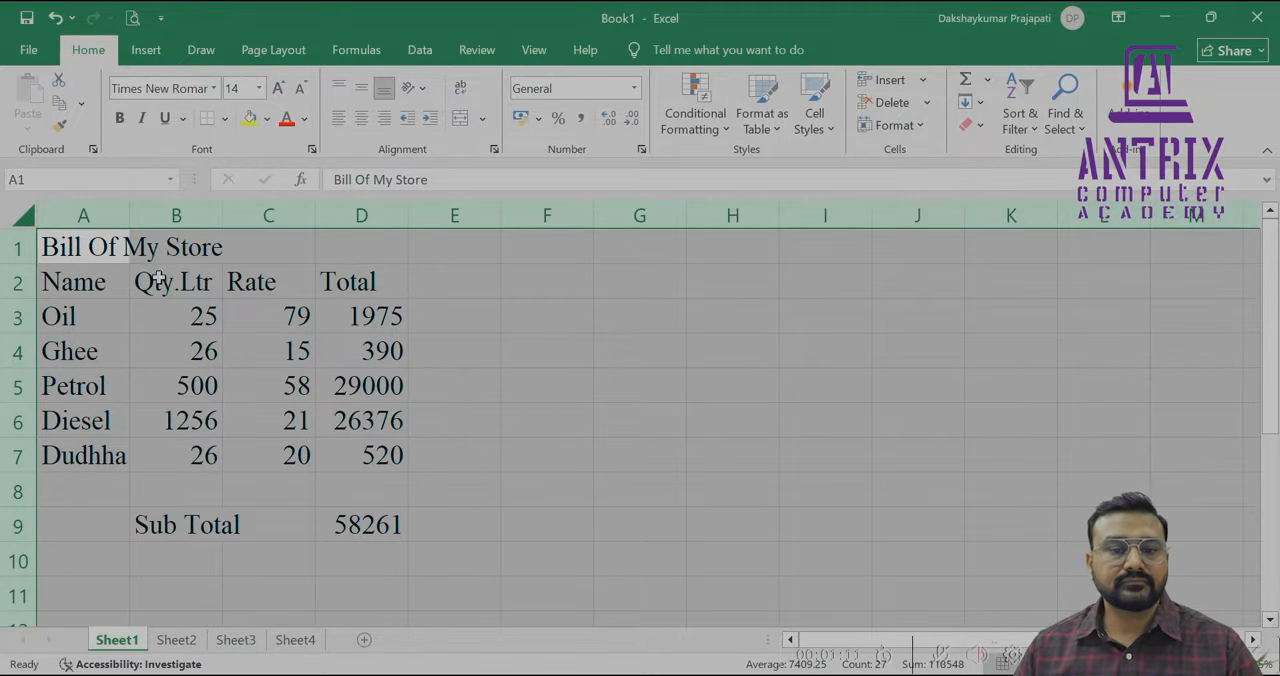
Merge and center the title "Bill Of My Store" across A1:D1
{"action": "left_click", "coordinate": [106, 254]}
{"action": "left_click_drag", "start_coordinate": [106, 254], "coordinate": [349, 246]}
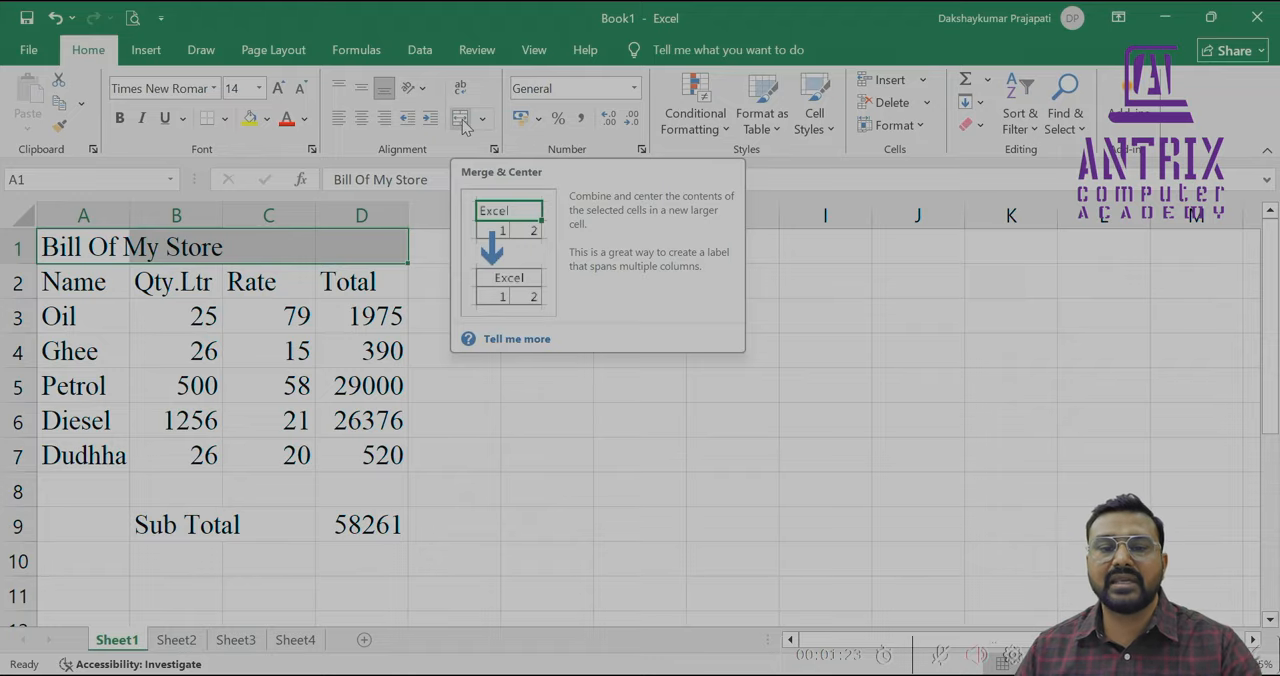
{"action": "left_click", "coordinate": [462, 120]}
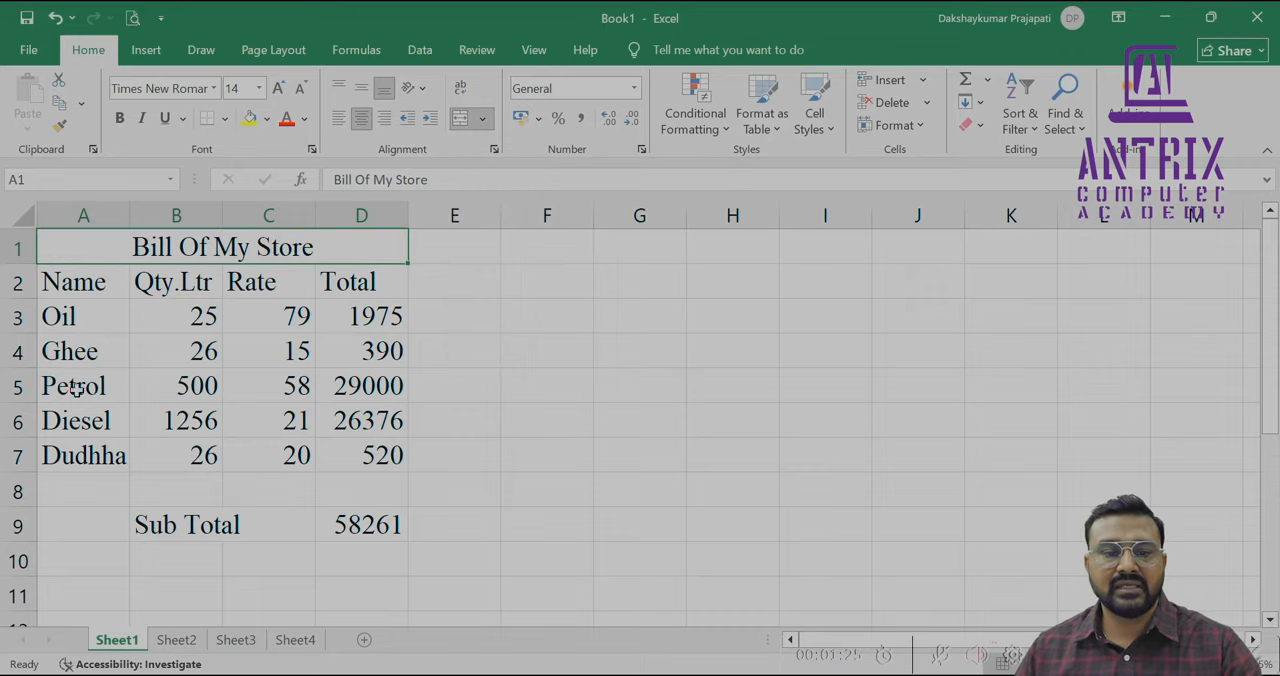
Check the bill in the print preview and return to the worksheet
{"action": "left_click", "coordinate": [90, 352]}
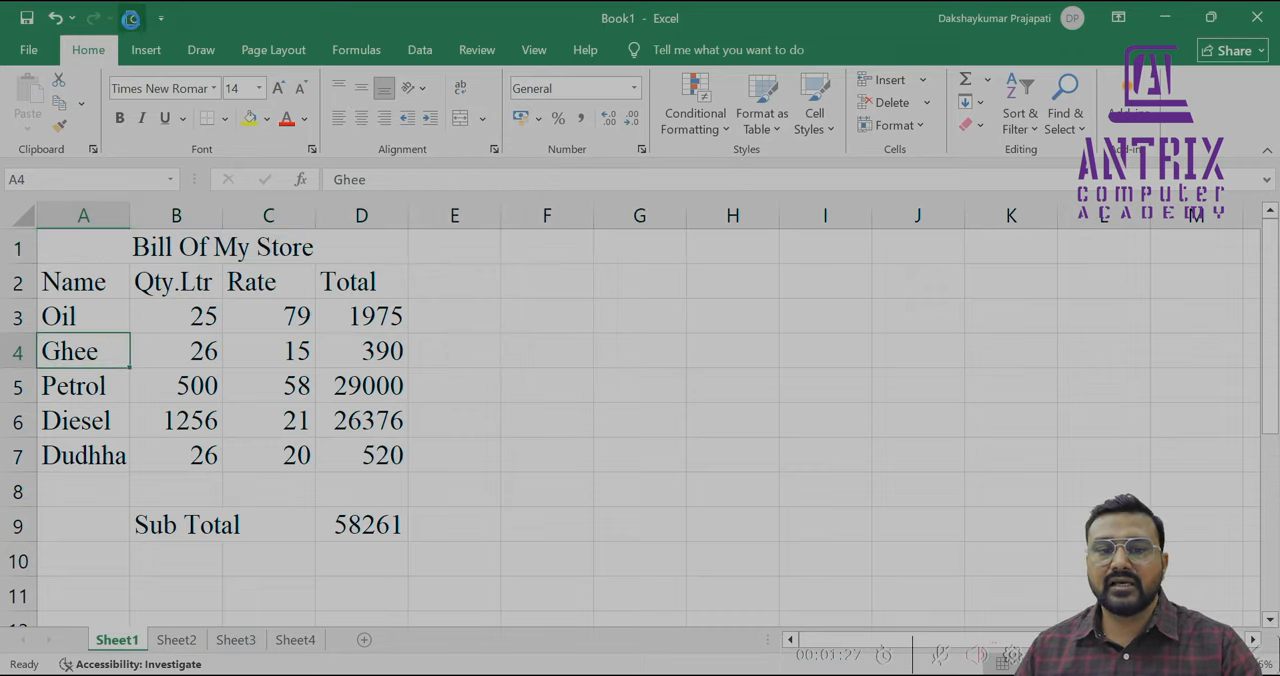
{"action": "left_click", "coordinate": [132, 18]}
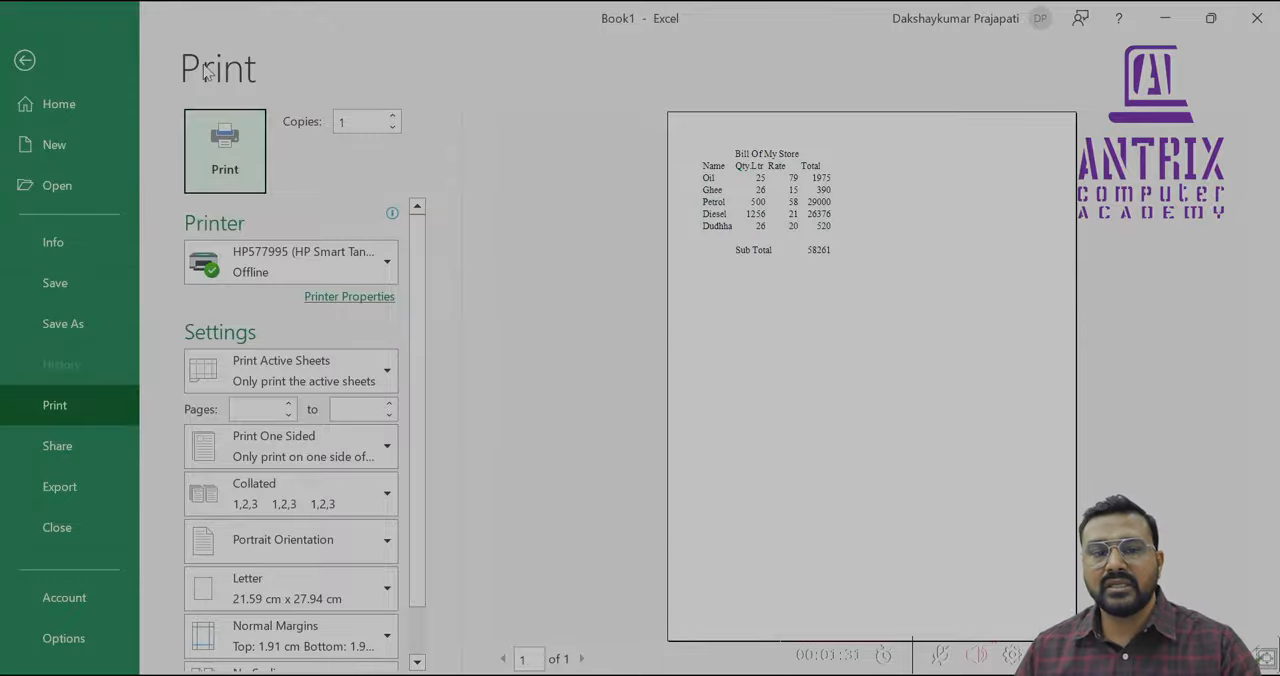
{"action": "left_click", "coordinate": [30, 64]}
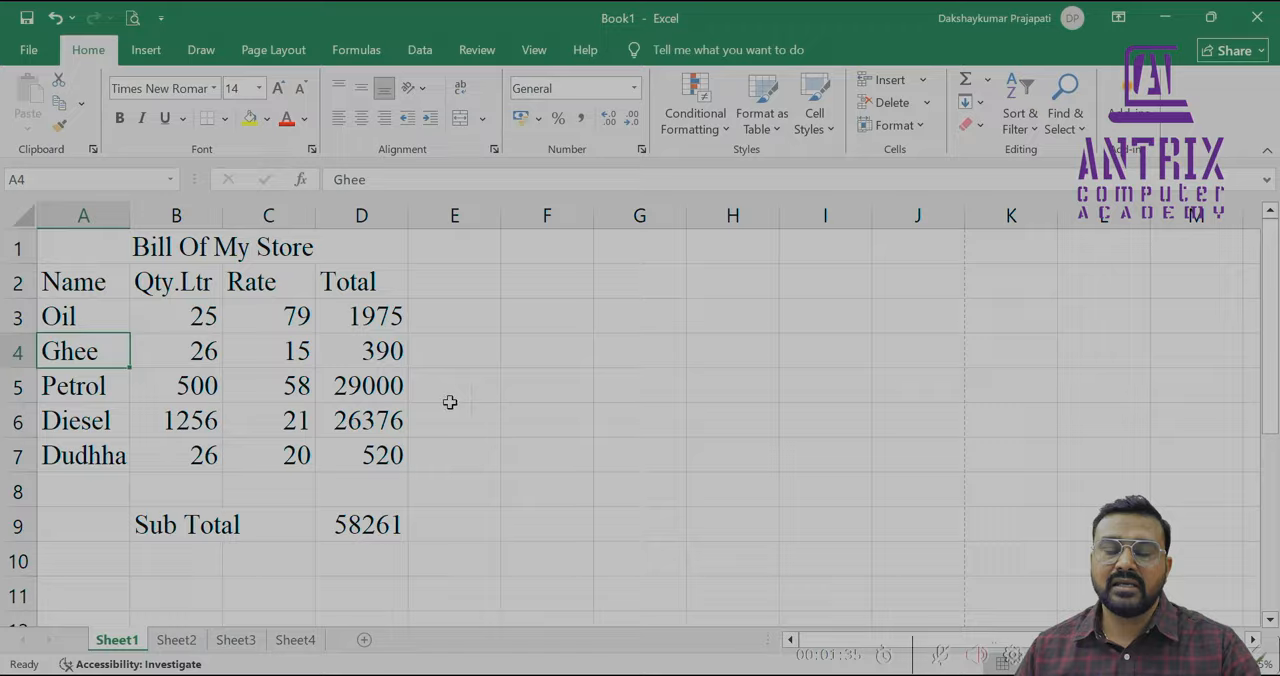
Apply All Borders to the bill table in A1:D9
{"action": "left_click_drag", "start_coordinate": [123, 251], "coordinate": [195, 530]}
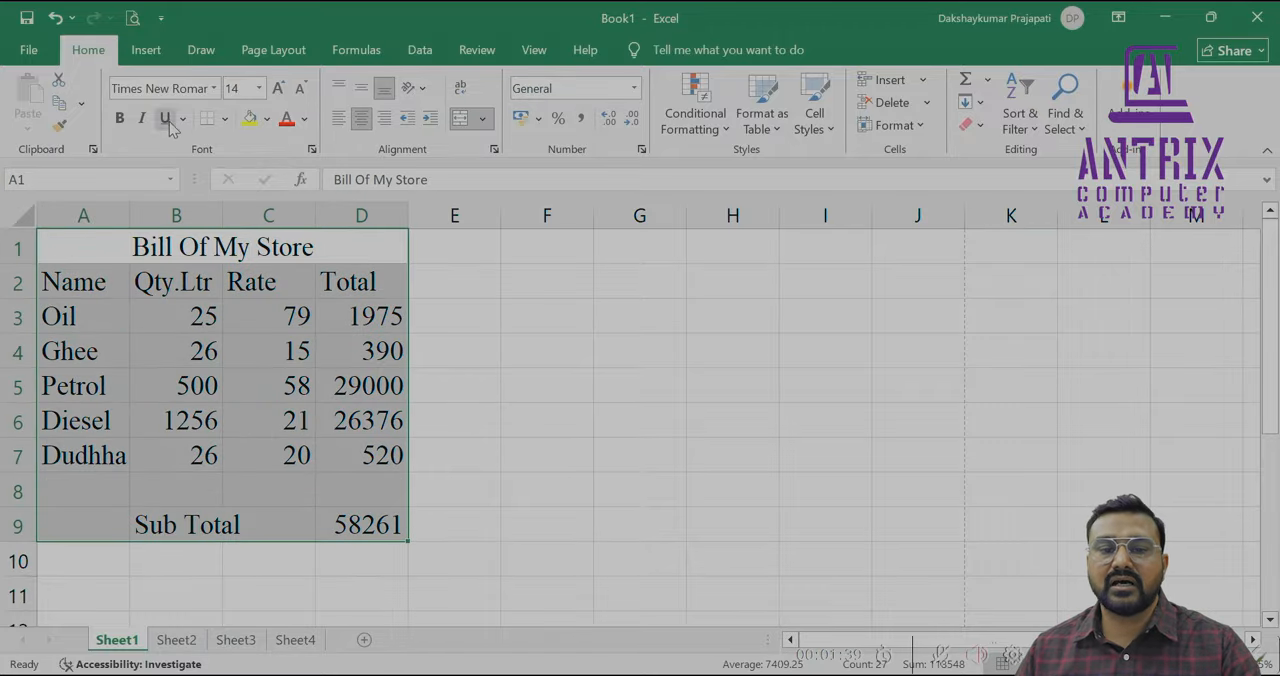
{"action": "left_click", "coordinate": [226, 118]}
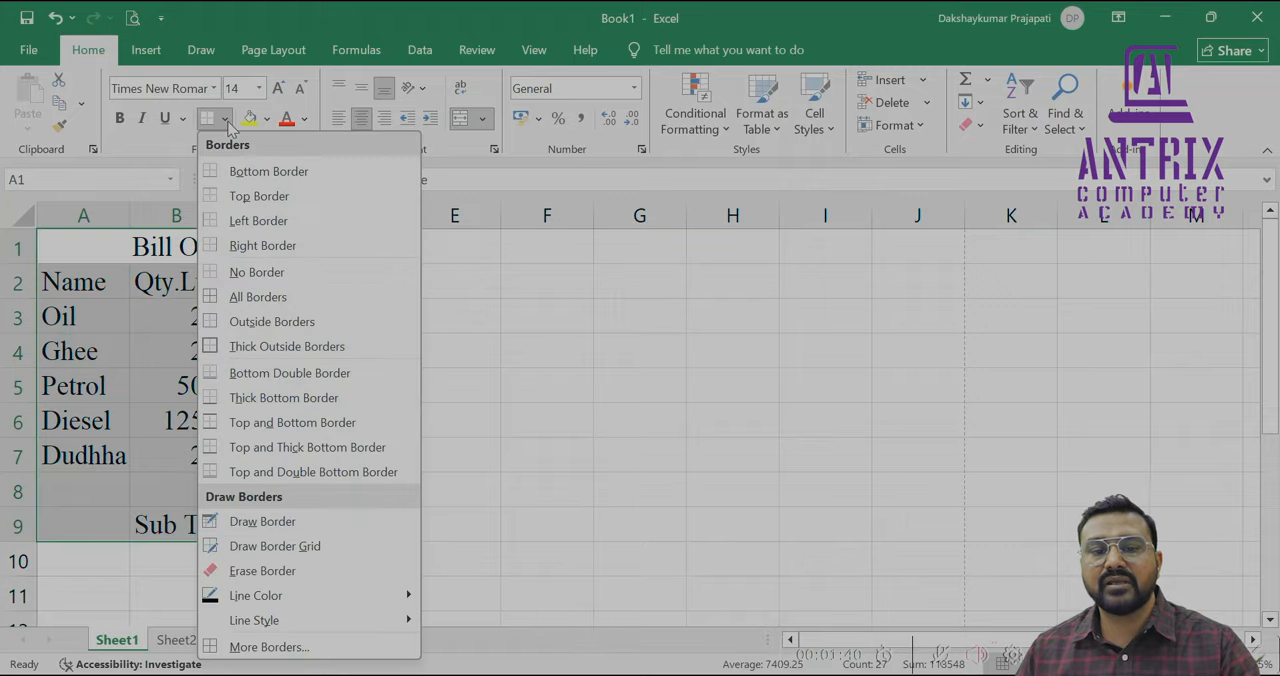
{"action": "left_click", "coordinate": [213, 301]}
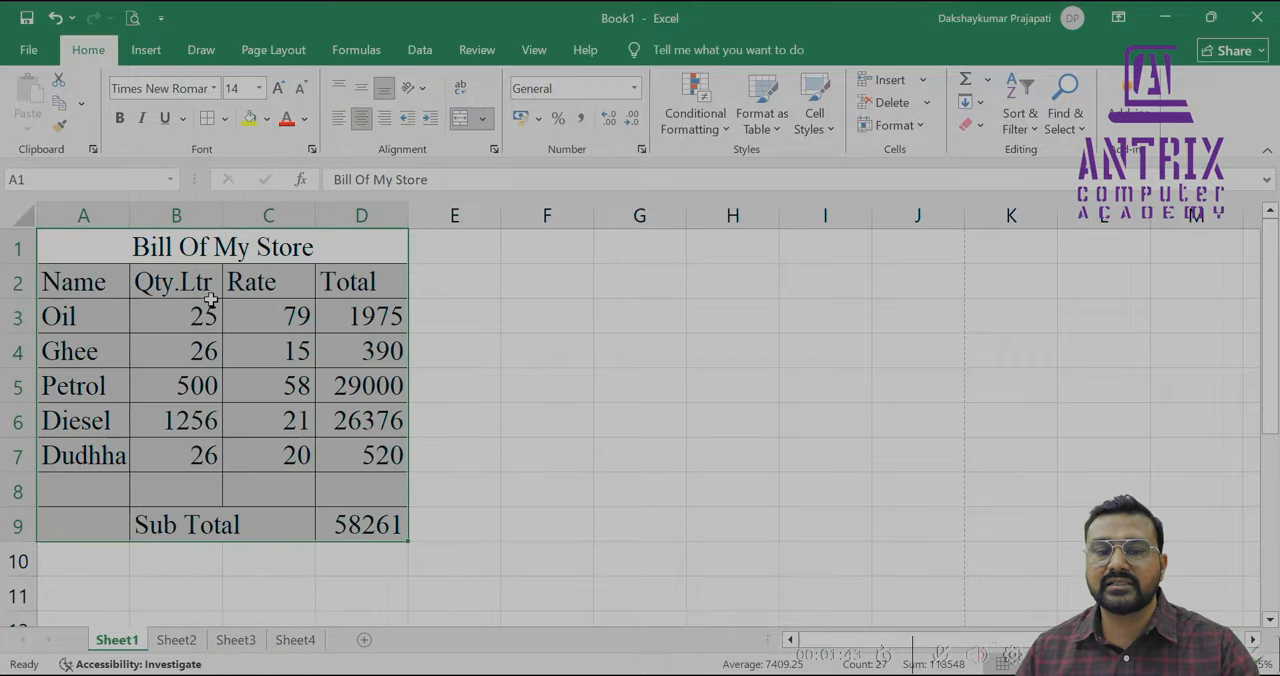
{"action": "left_click", "coordinate": [192, 312]}
Color the bill title text red and fill the header row A2:D2 with yellow
{"action": "left_click", "coordinate": [195, 245]}
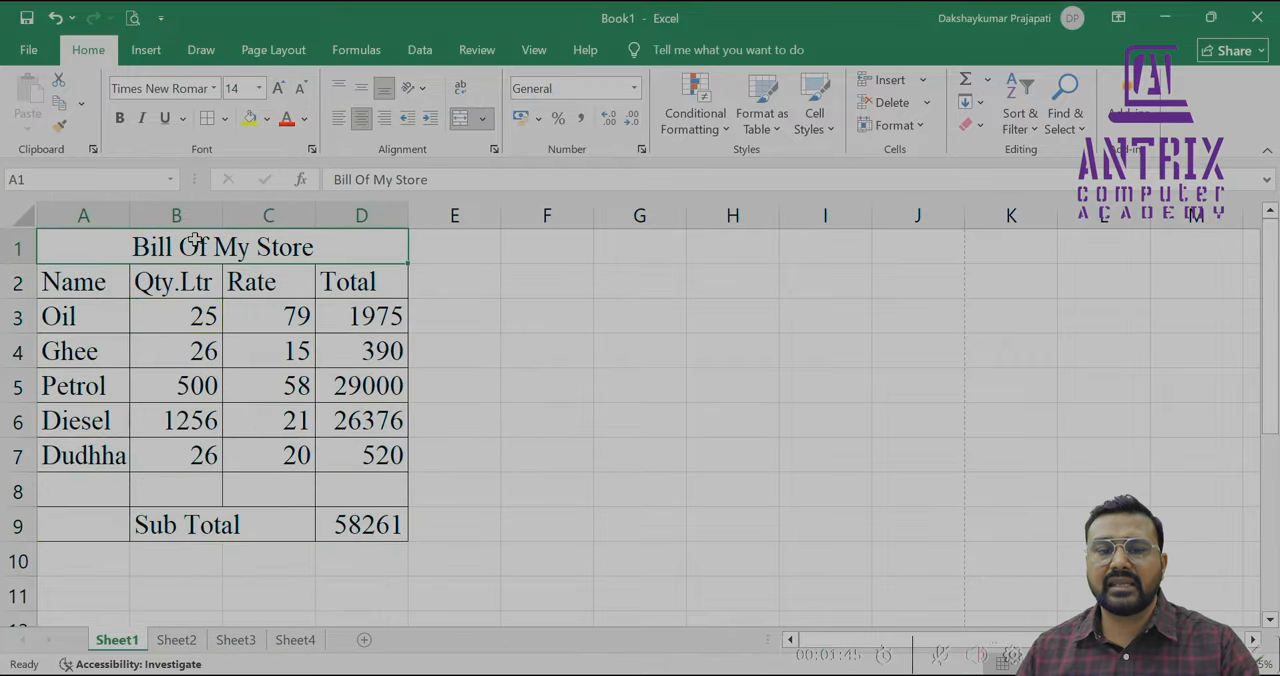
{"action": "left_click", "coordinate": [285, 119]}
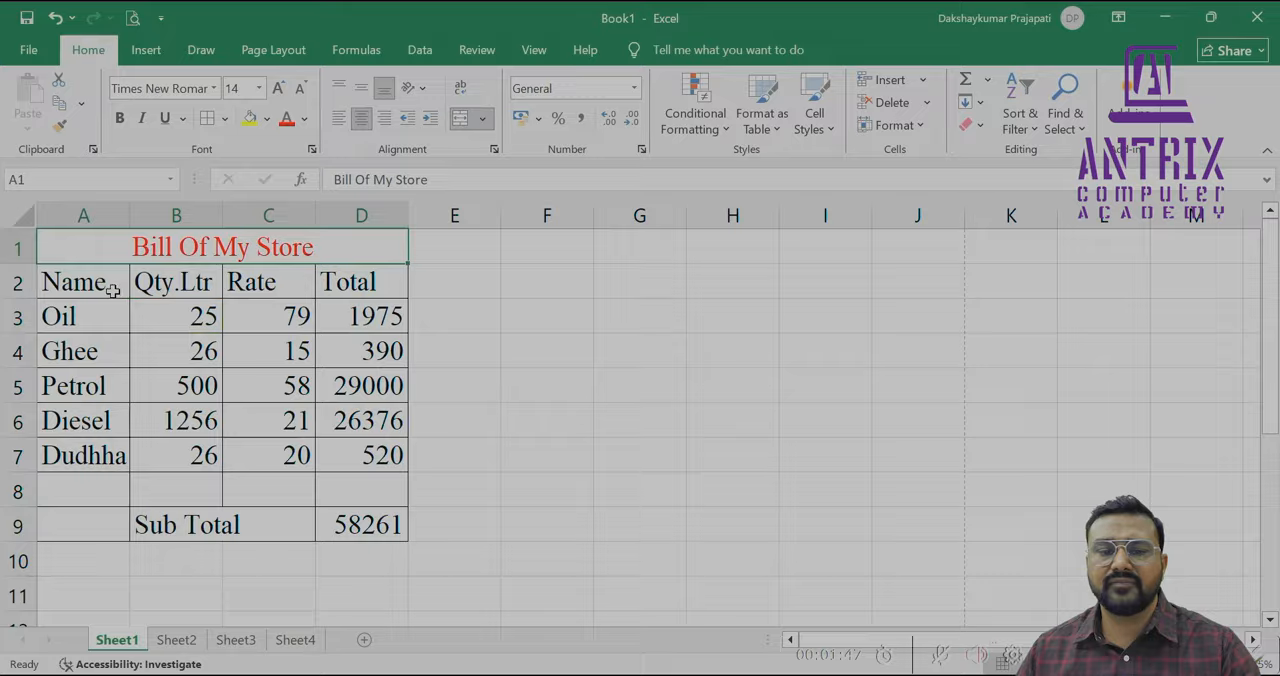
{"action": "left_click_drag", "start_coordinate": [110, 288], "coordinate": [360, 283]}
{"action": "left_click", "coordinate": [245, 120]}
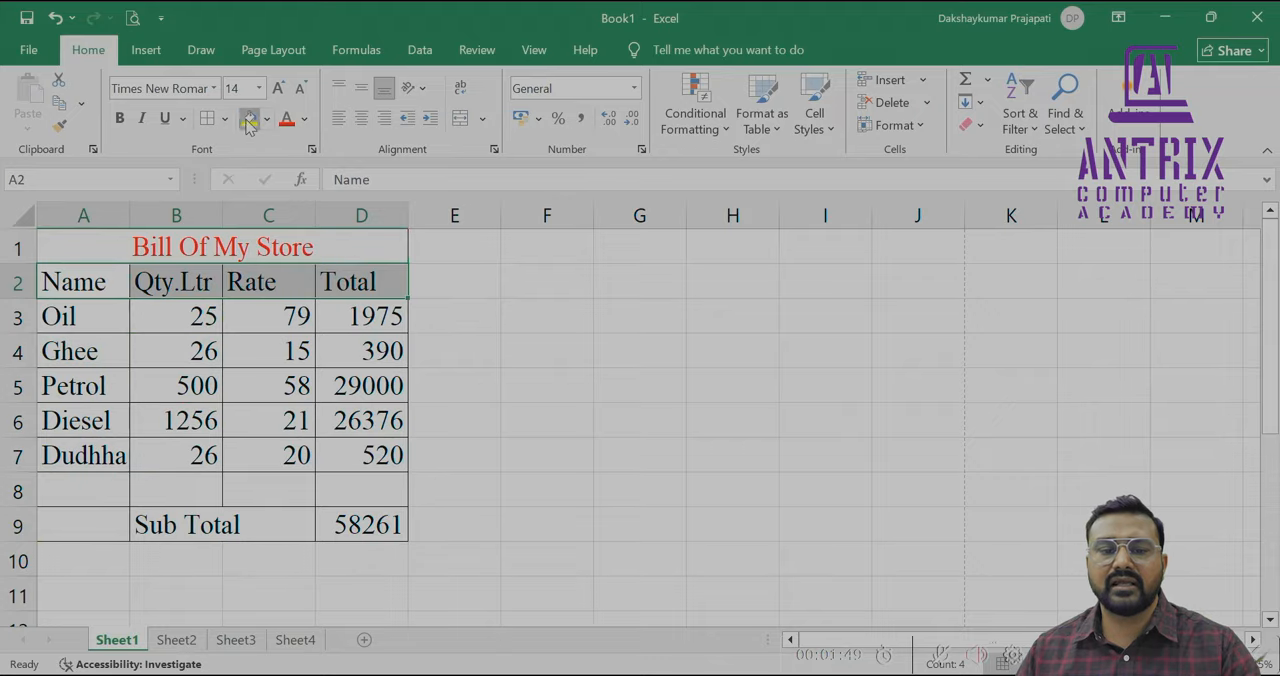
Make the title "Bill Of My Store" bold
{"action": "left_click", "coordinate": [171, 247]}
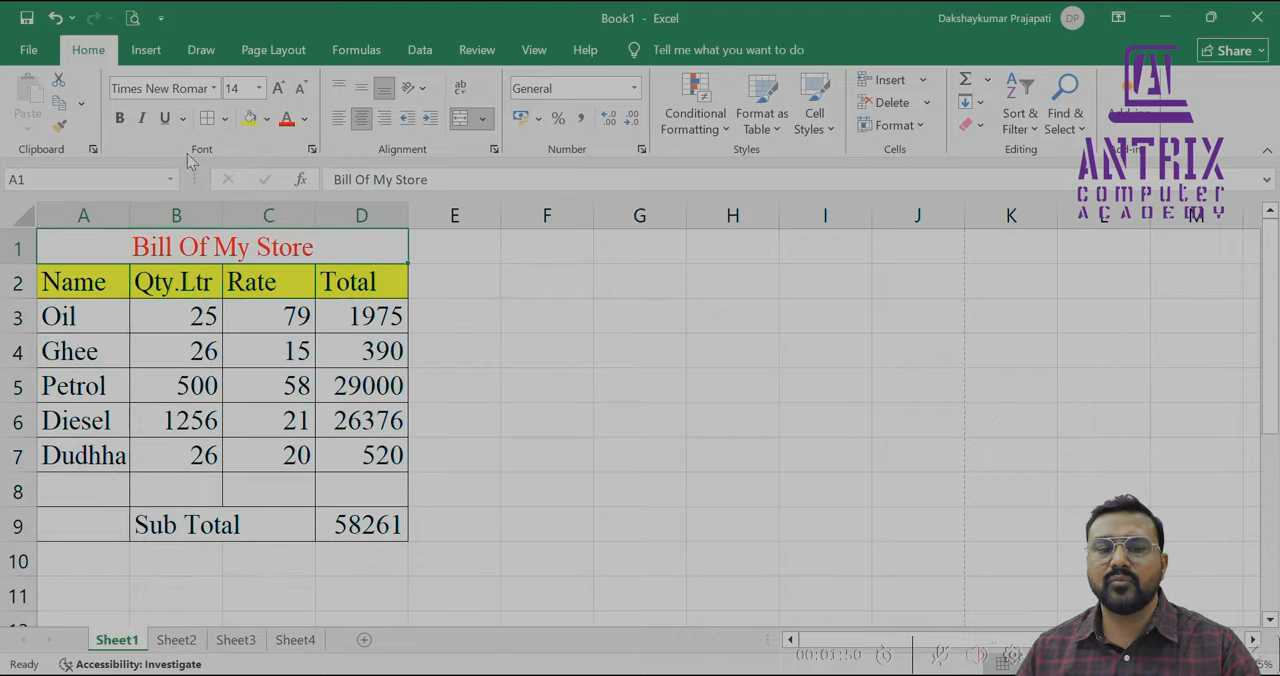
{"action": "left_click", "coordinate": [119, 118]}
{"action": "left_click", "coordinate": [117, 344]}
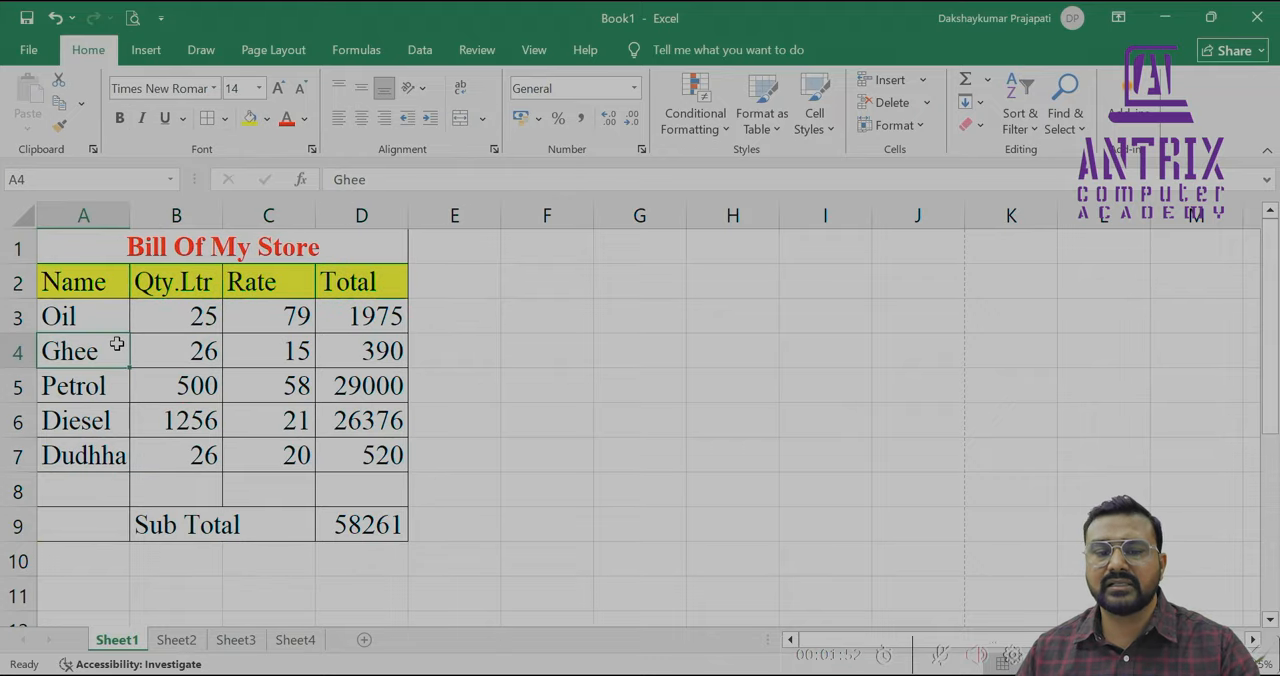
Clear the item totals in D3:D7 and the Sub Total formula in D9
{"action": "left_click", "coordinate": [215, 318]}
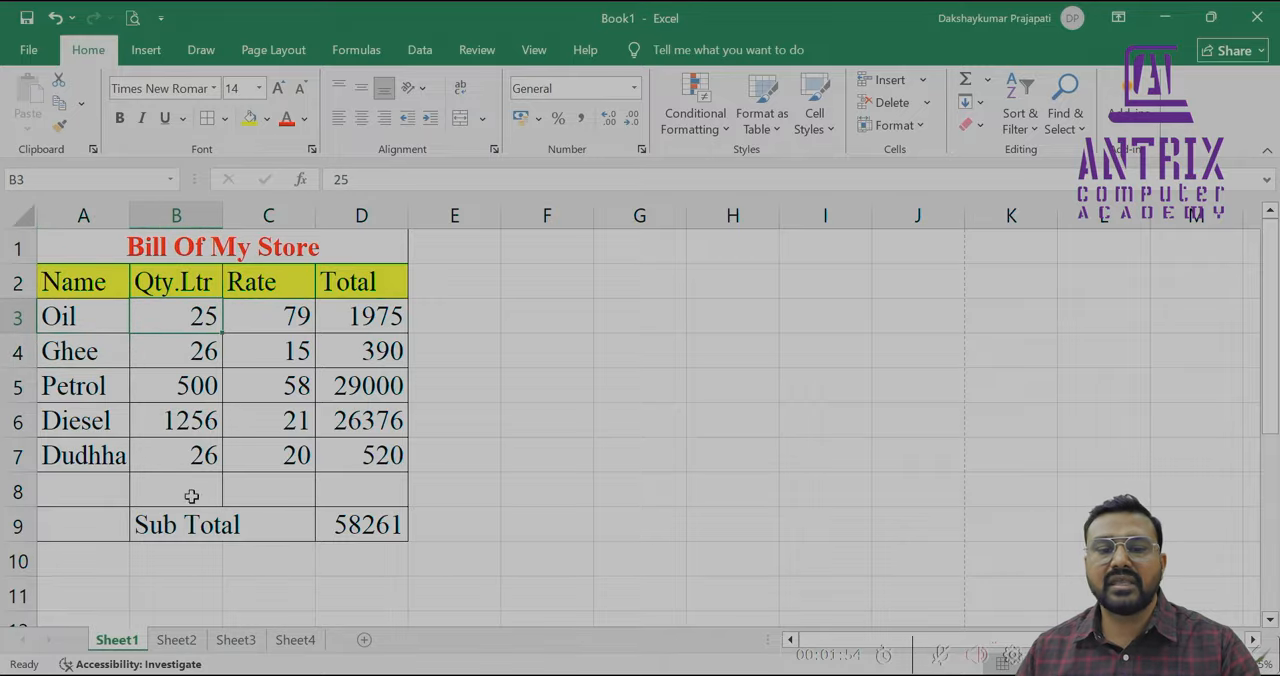
{"action": "left_click", "coordinate": [260, 321]}
{"action": "left_click_drag", "start_coordinate": [340, 318], "coordinate": [369, 469]}
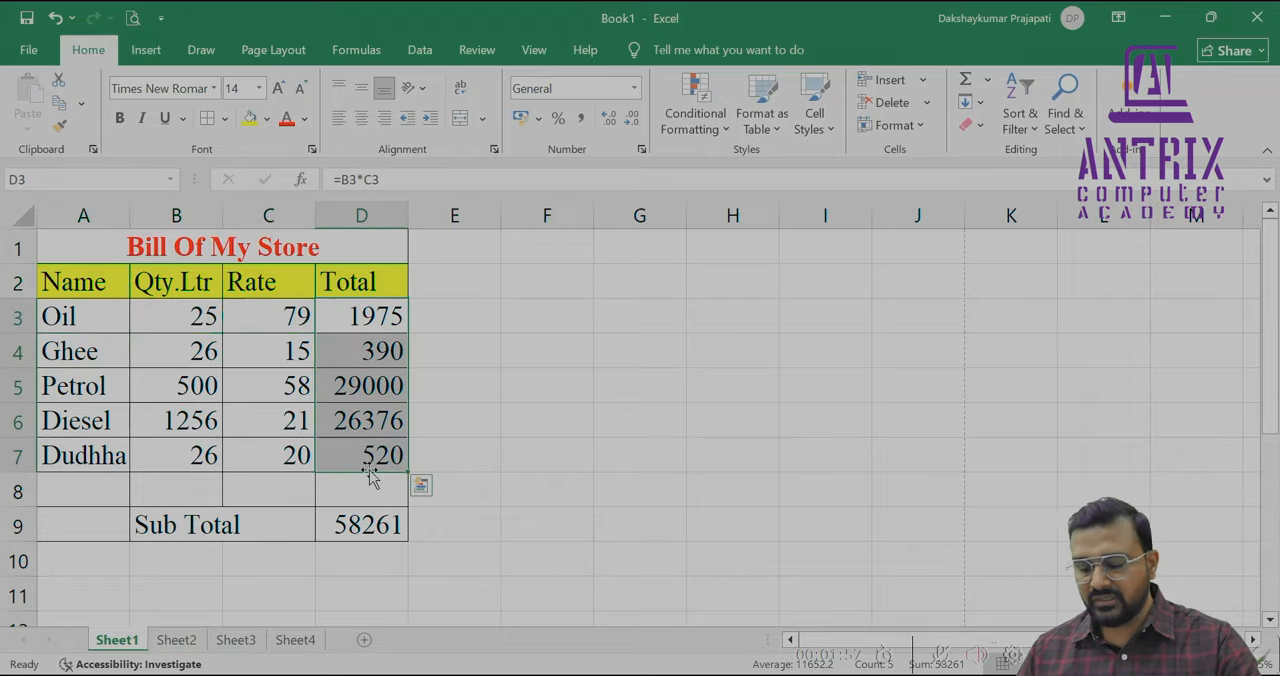
{"action": "key", "text": "Delete"}
{"action": "left_click", "coordinate": [365, 528]}
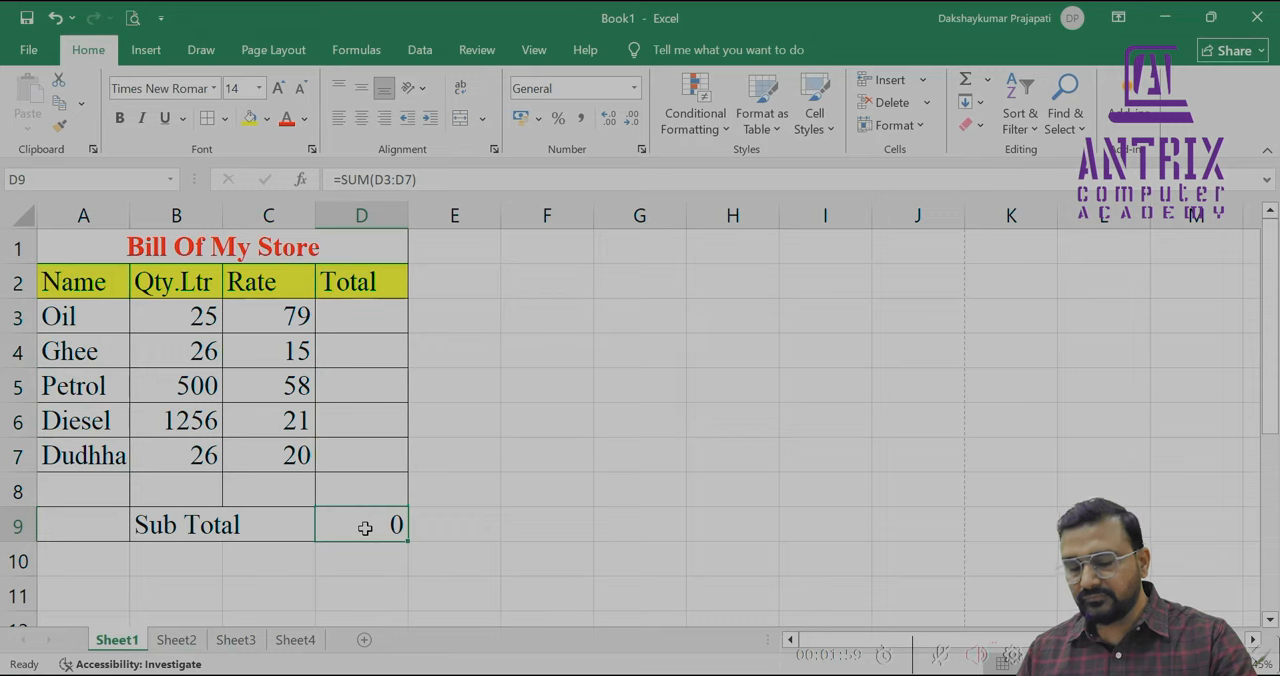
{"action": "key", "text": "Delete"}
{"action": "left_click", "coordinate": [361, 317]}
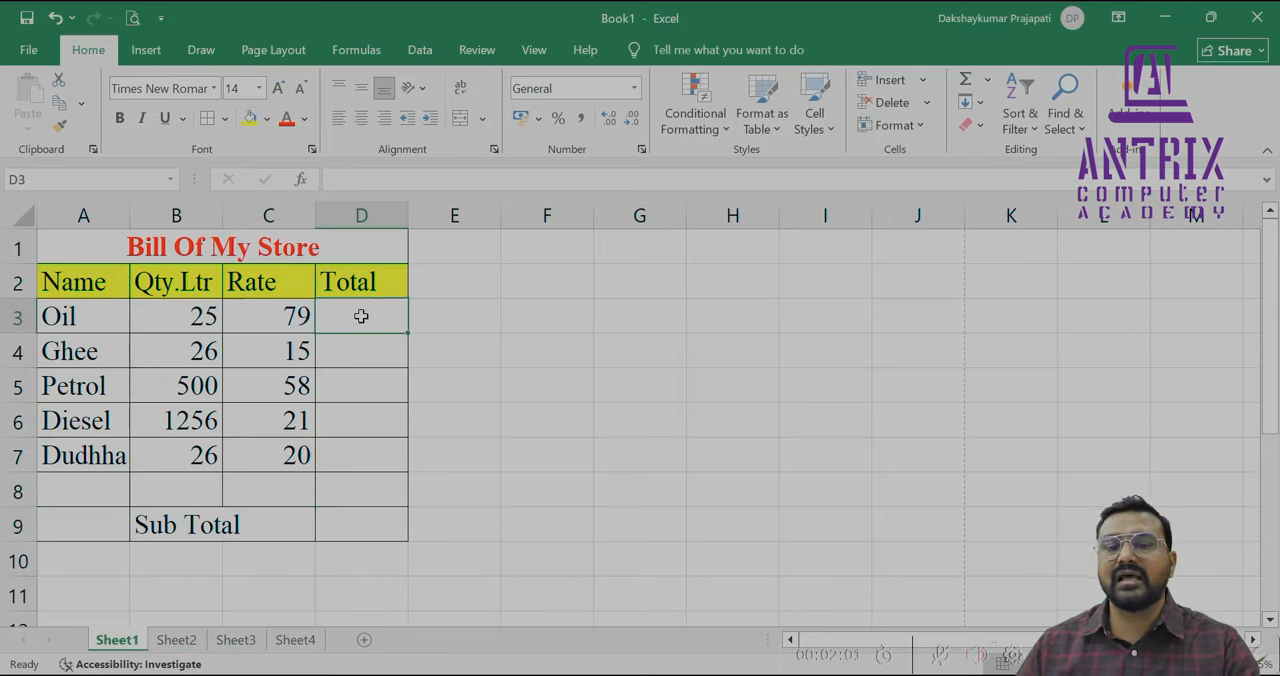
{"action": "left_click", "coordinate": [537, 314]}
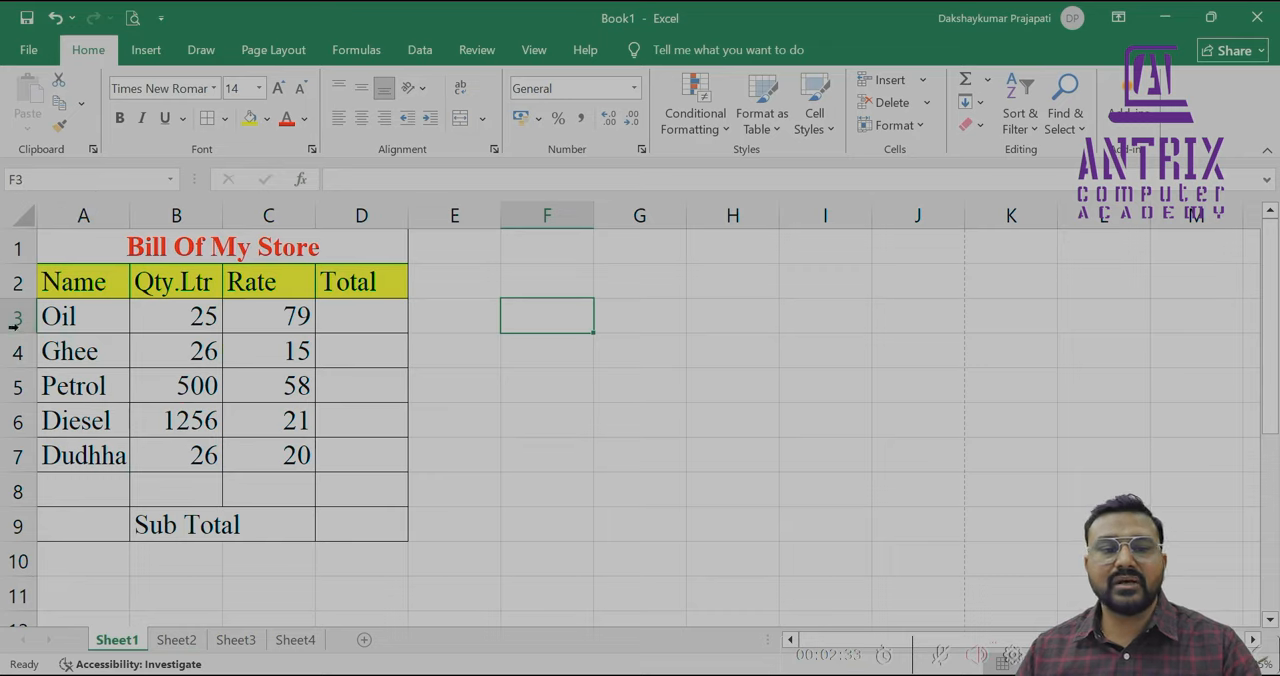
{"action": "left_click", "coordinate": [758, 421]}
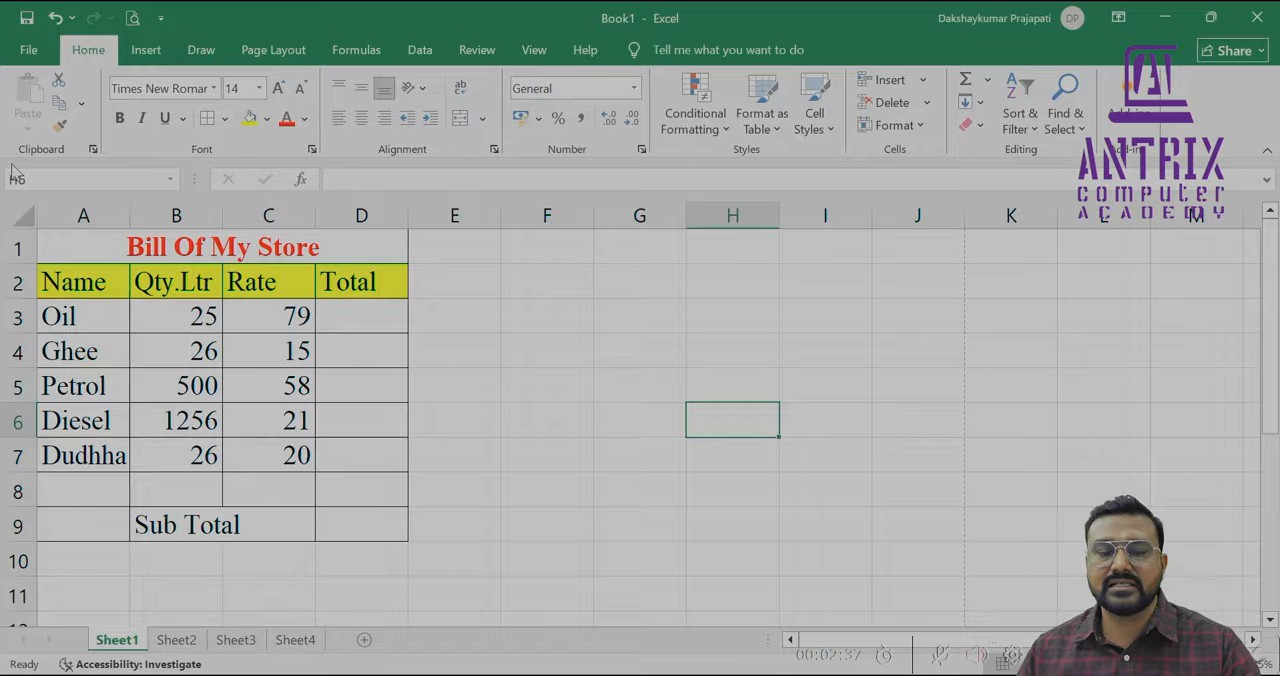
{"action": "left_click", "coordinate": [525, 560]}
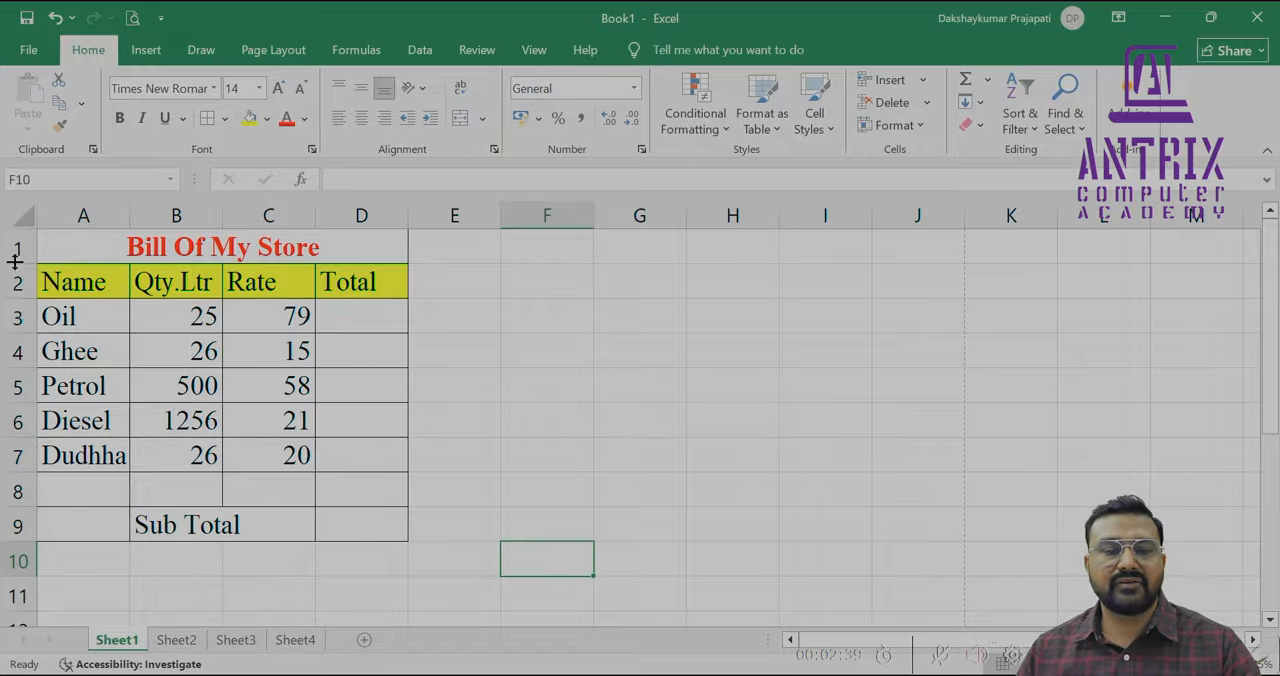
{"action": "left_click", "coordinate": [557, 317]}
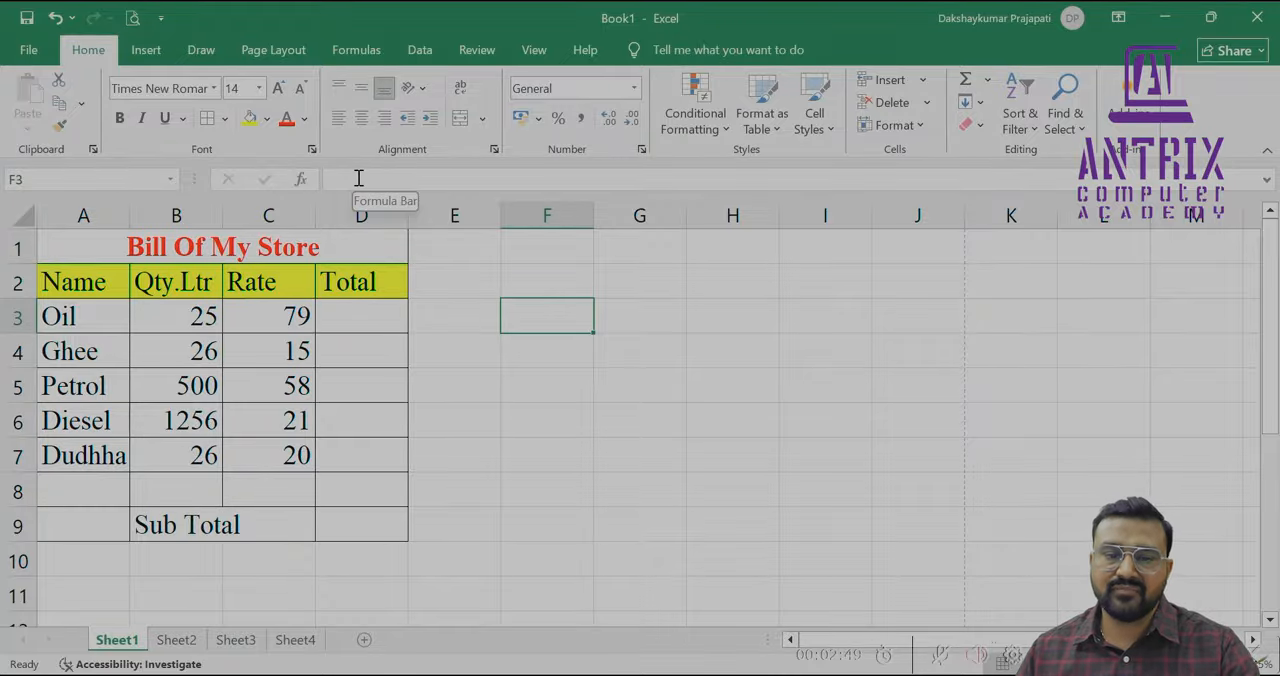
Review the Oil row's name, quantity and rate in the bill table
{"action": "left_click", "coordinate": [84, 329]}
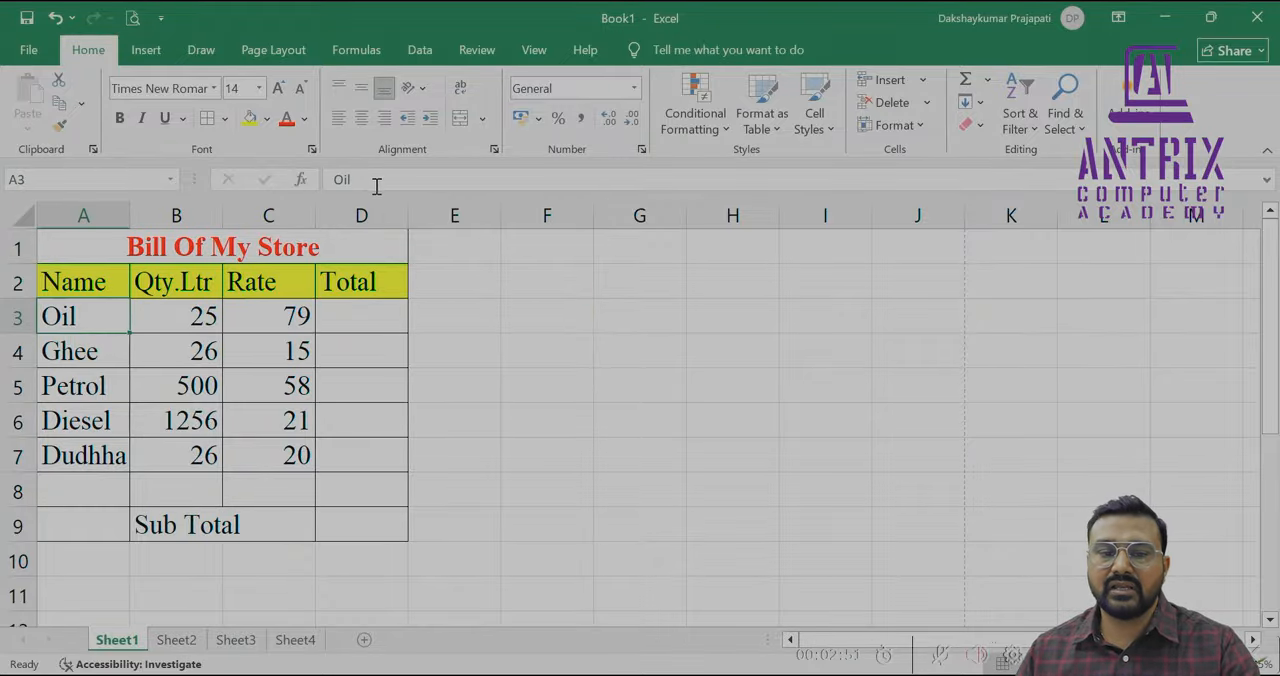
{"action": "left_click", "coordinate": [182, 304]}
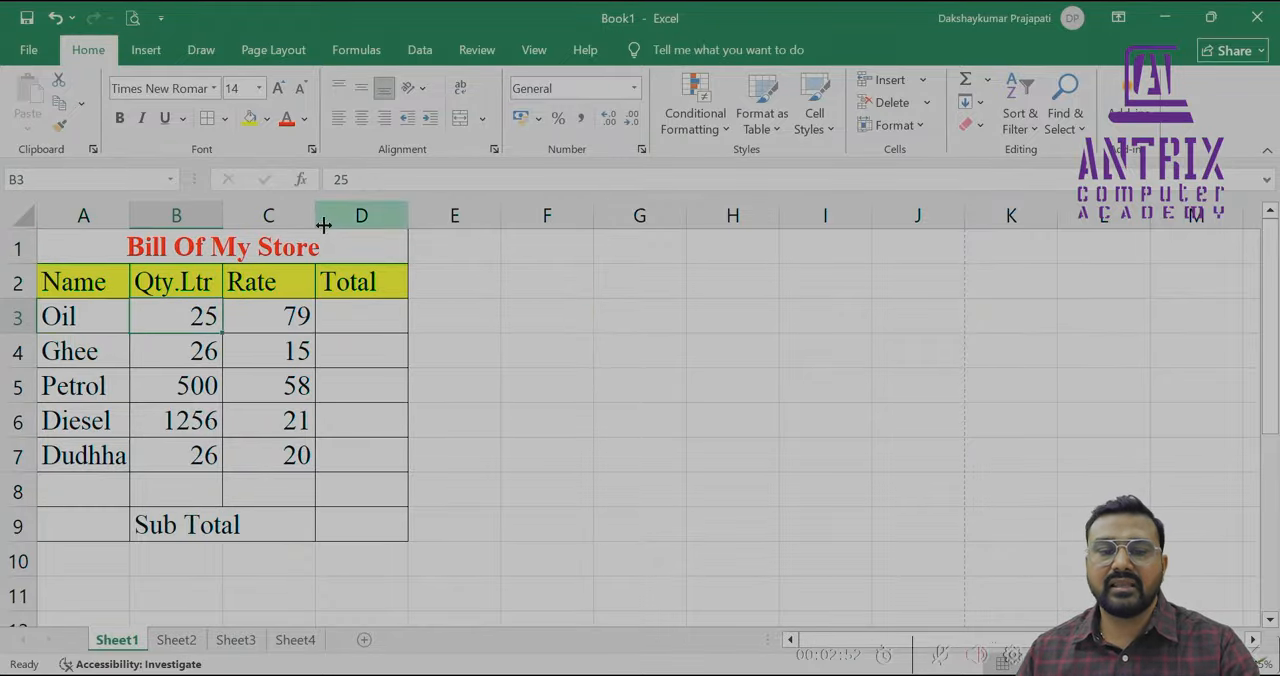
{"action": "left_click", "coordinate": [277, 303]}
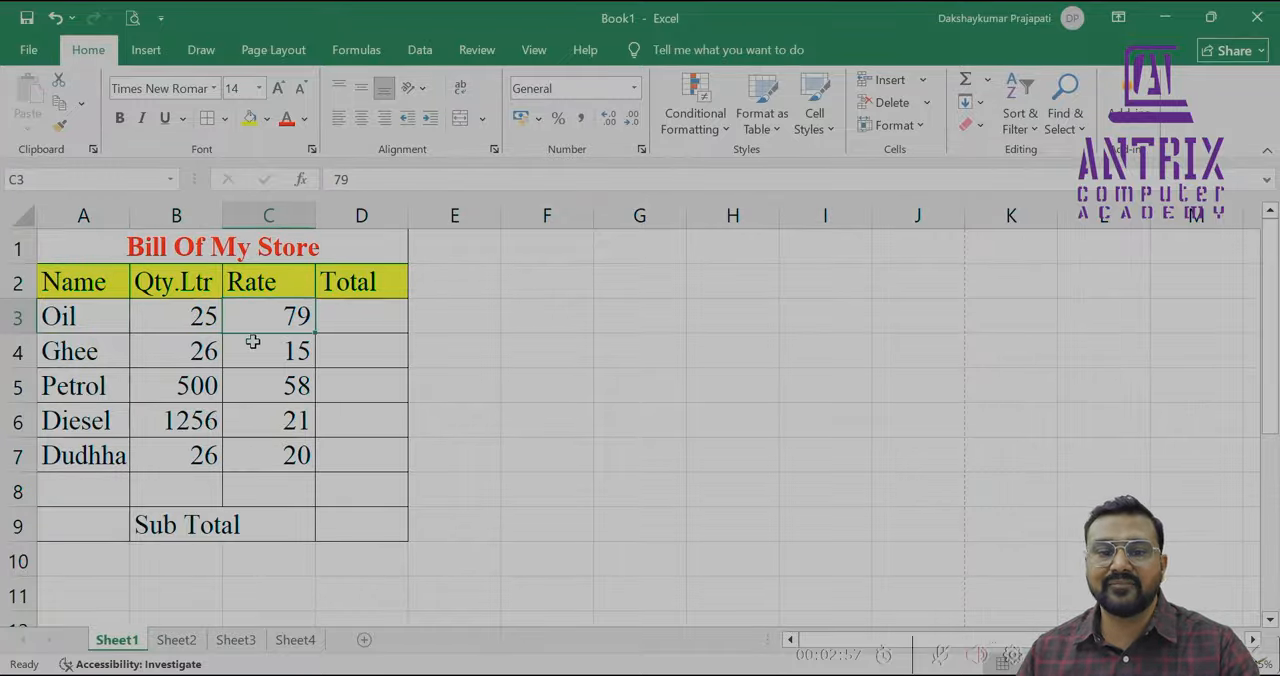
{"action": "left_click", "coordinate": [569, 310]}
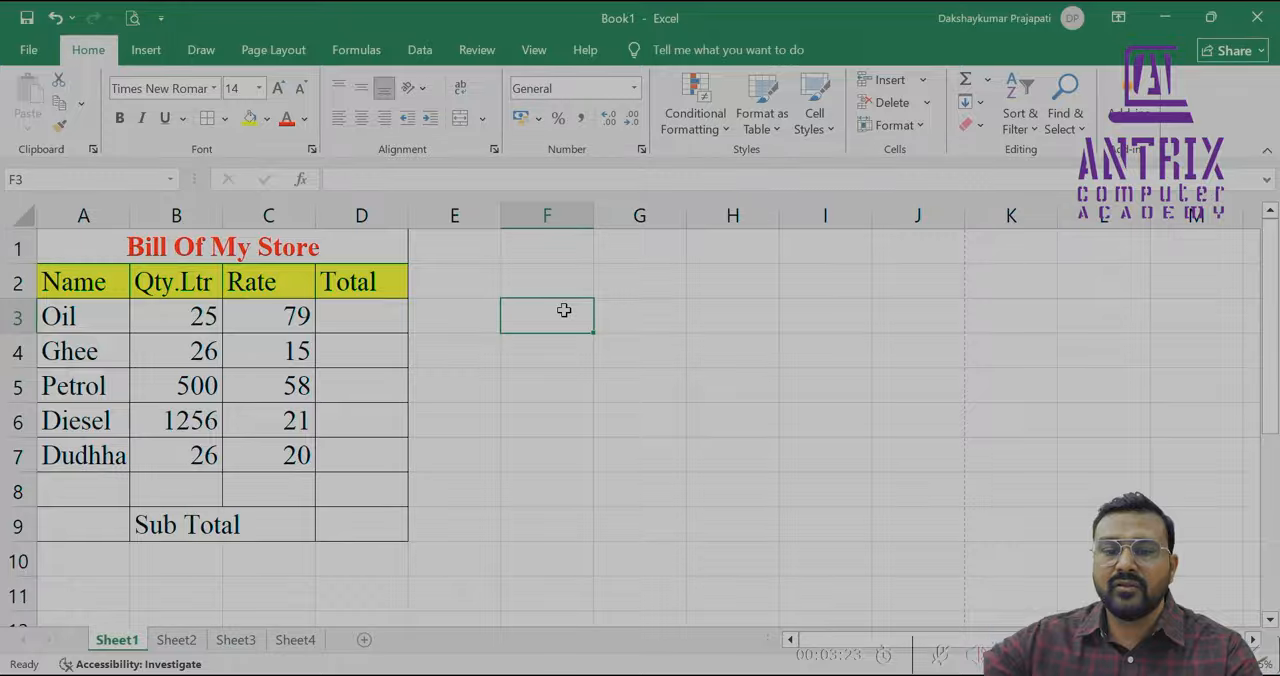
Switch to the Web whiteboard in the browser and handwrite "= 25 × 79" near the top of the board
{"action": "key", "text": "alt+Tab"}
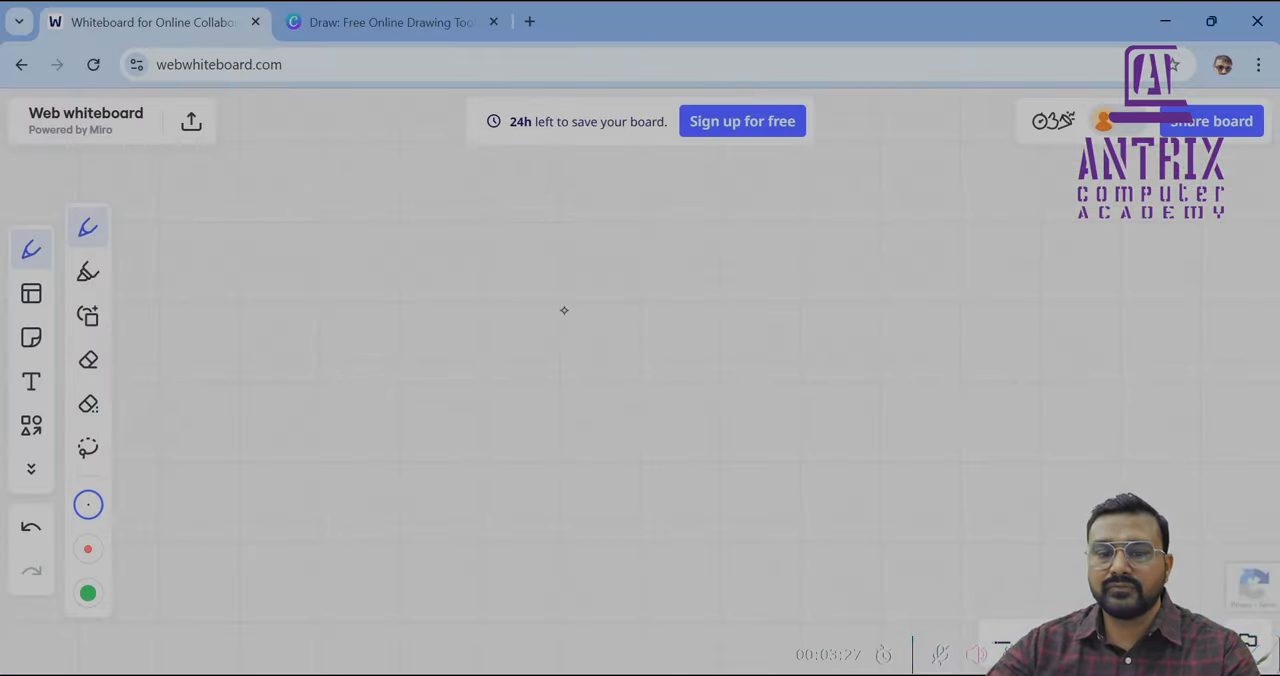
{"action": "mouse_move", "coordinate": [218, 228]}
{"action": "left_mouse_down"}
{"action": "mouse_move", "coordinate": [256, 238]}
{"action": "mouse_move", "coordinate": [305, 222]}
{"action": "mouse_move", "coordinate": [311, 252]}
{"action": "left_mouse_up"}
{"action": "left_click_drag", "start_coordinate": [331, 199], "coordinate": [328, 240]}
{"action": "mouse_move", "coordinate": [344, 197]}
{"action": "left_mouse_down"}
{"action": "mouse_move", "coordinate": [363, 194]}
{"action": "mouse_move", "coordinate": [390, 228]}
{"action": "mouse_move", "coordinate": [366, 236]}
{"action": "left_mouse_up"}
{"action": "mouse_move", "coordinate": [409, 200]}
{"action": "left_mouse_down"}
{"action": "mouse_move", "coordinate": [421, 197]}
{"action": "mouse_move", "coordinate": [420, 234]}
{"action": "left_mouse_up"}
{"action": "left_click_drag", "start_coordinate": [466, 194], "coordinate": [467, 233]}
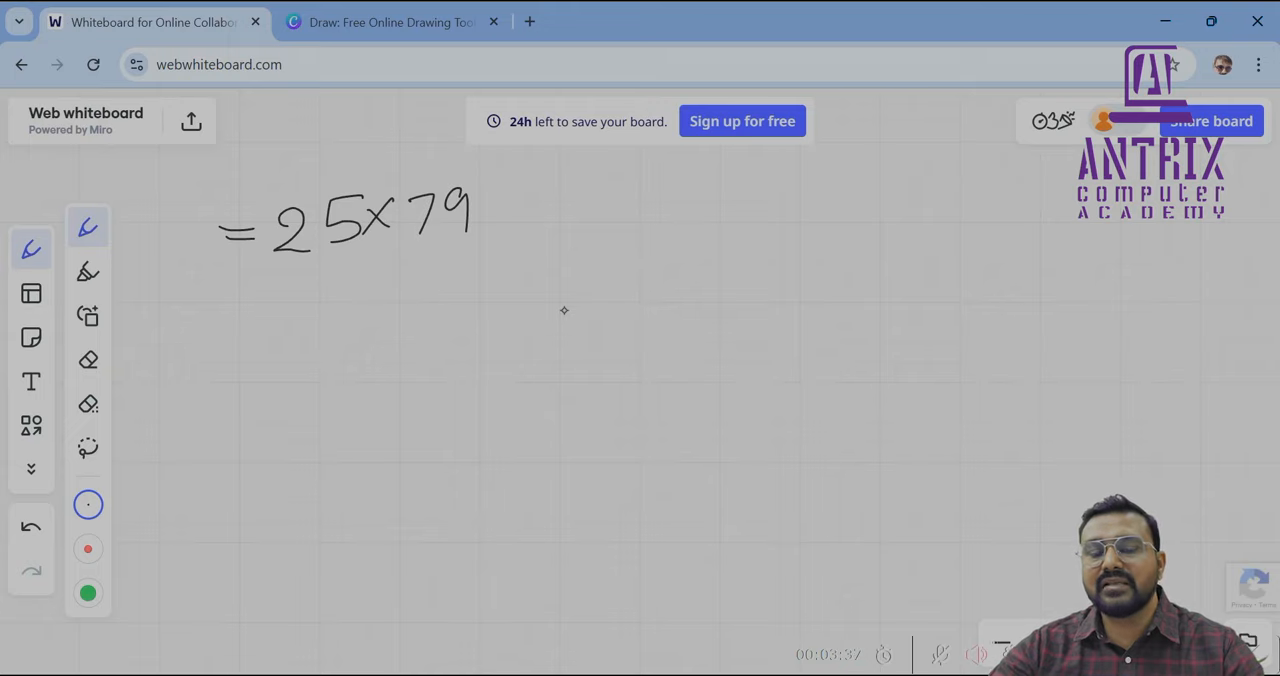
Handwrite "= 25 * 79" on a second line below the first expression, using an asterisk as the multiplication sign
{"action": "mouse_move", "coordinate": [224, 300]}
{"action": "left_mouse_down"}
{"action": "mouse_move", "coordinate": [258, 300]}
{"action": "mouse_move", "coordinate": [262, 314]}
{"action": "left_mouse_up"}
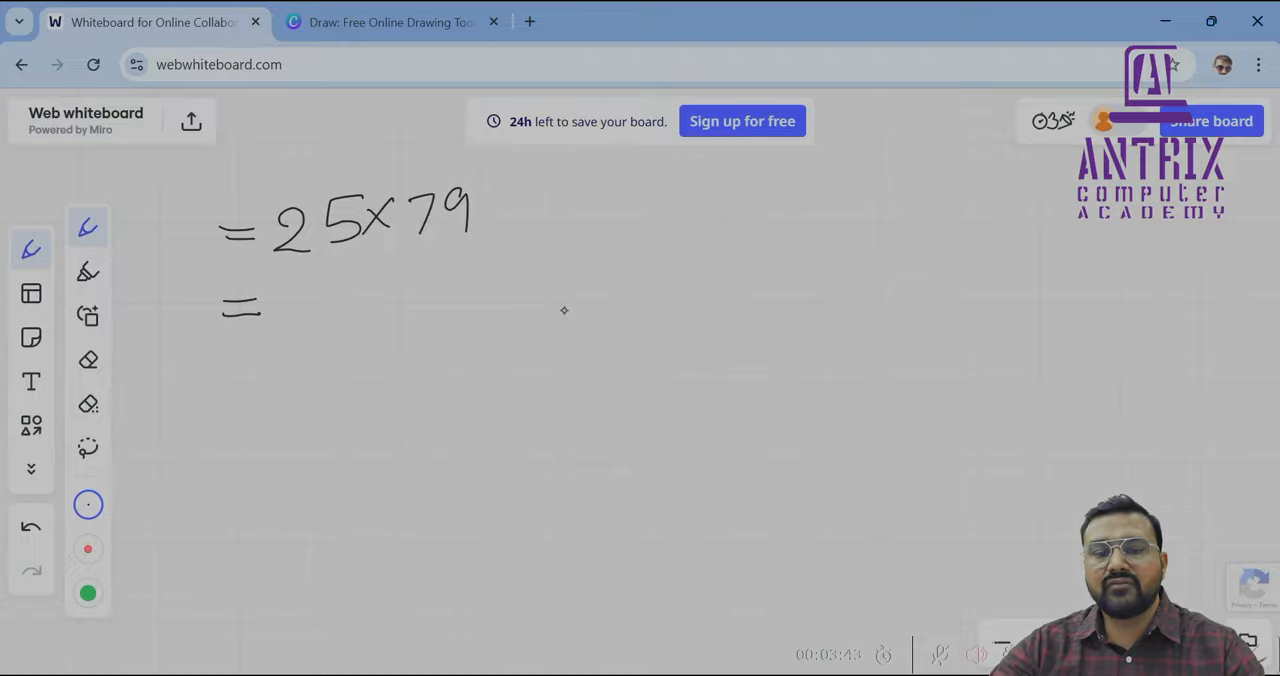
{"action": "mouse_move", "coordinate": [279, 295]}
{"action": "left_mouse_down"}
{"action": "mouse_move", "coordinate": [302, 316]}
{"action": "mouse_move", "coordinate": [338, 281]}
{"action": "mouse_move", "coordinate": [312, 314]}
{"action": "mouse_move", "coordinate": [374, 282]}
{"action": "mouse_move", "coordinate": [376, 294]}
{"action": "mouse_move", "coordinate": [372, 282]}
{"action": "left_mouse_up"}
{"action": "mouse_move", "coordinate": [368, 262]}
{"action": "left_mouse_down"}
{"action": "mouse_move", "coordinate": [361, 297]}
{"action": "mouse_move", "coordinate": [410, 275]}
{"action": "mouse_move", "coordinate": [400, 313]}
{"action": "left_mouse_up"}
{"action": "mouse_move", "coordinate": [446, 276]}
{"action": "left_mouse_down"}
{"action": "mouse_move", "coordinate": [430, 282]}
{"action": "mouse_move", "coordinate": [440, 315]}
{"action": "left_mouse_up"}
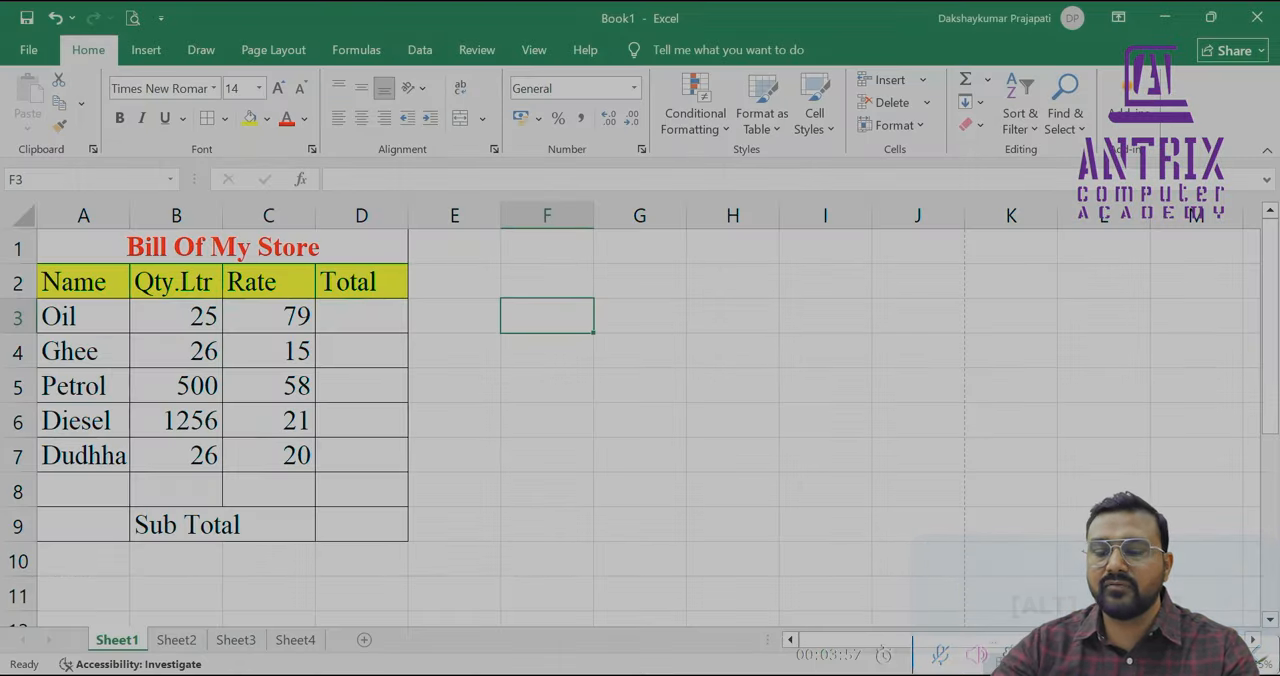
Return to the Excel bill sheet and enter the formula =25*79 in cell F3
{"action": "type", "text": "="}
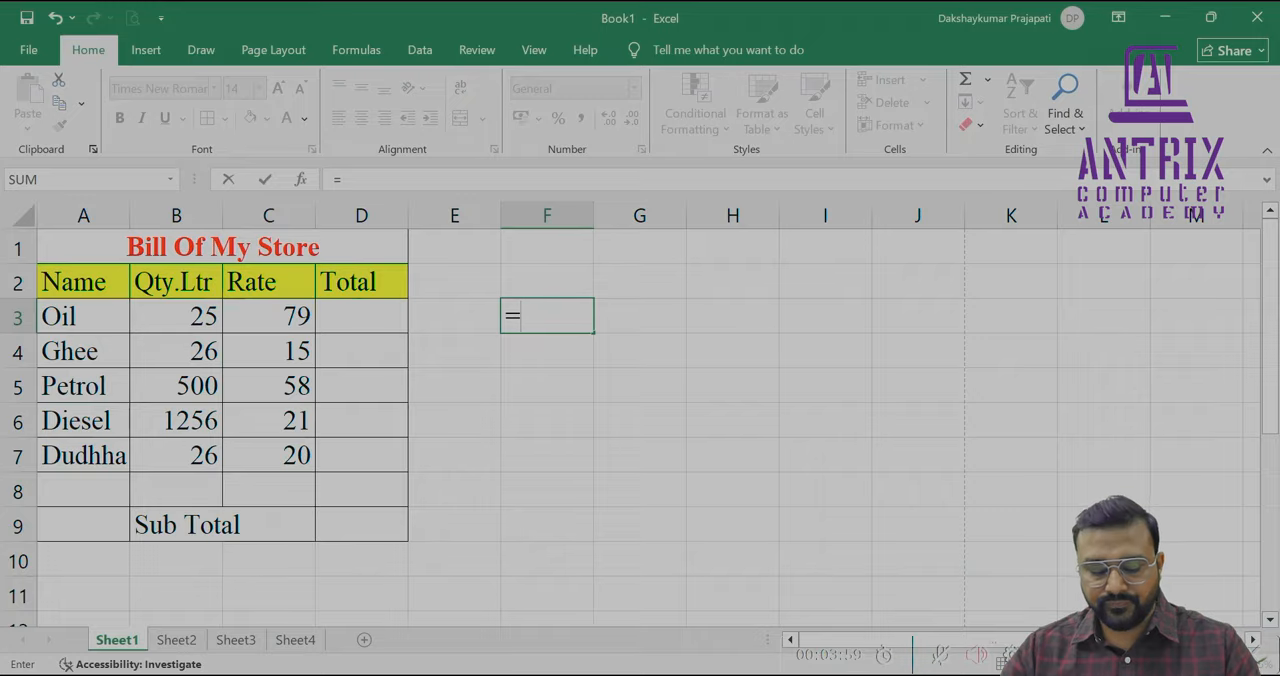
{"action": "type", "text": "25"}
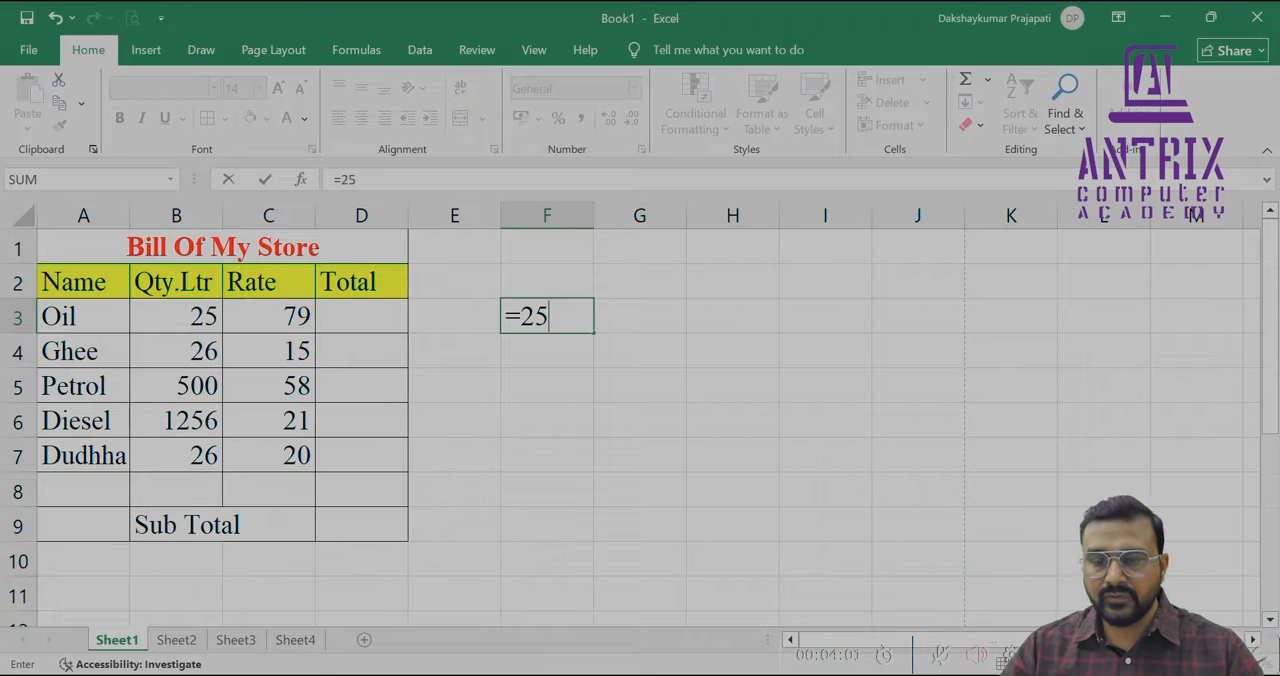
{"action": "type", "text": "*79"}
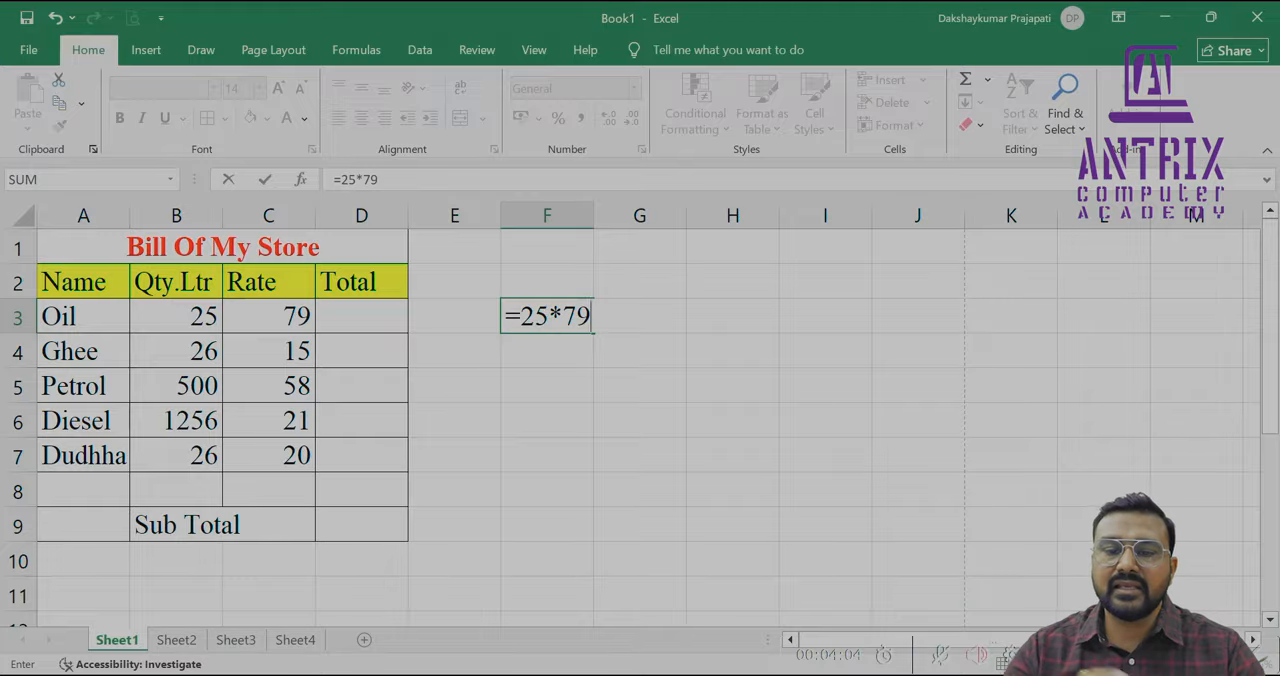
{"action": "key", "text": "Return"}
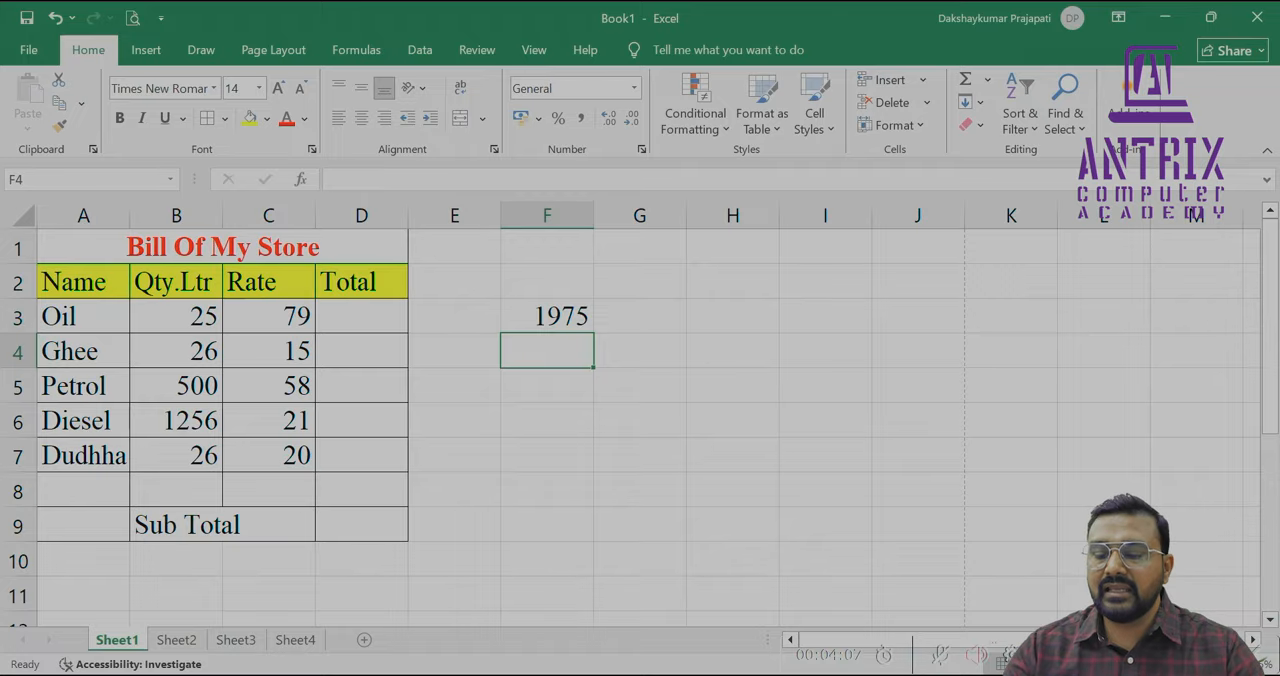
Examine the Oil row's cells against the fixed-number formula stored in F3
{"action": "key", "text": "Left"}
{"action": "key", "text": "Left"}
{"action": "key", "text": "Up"}
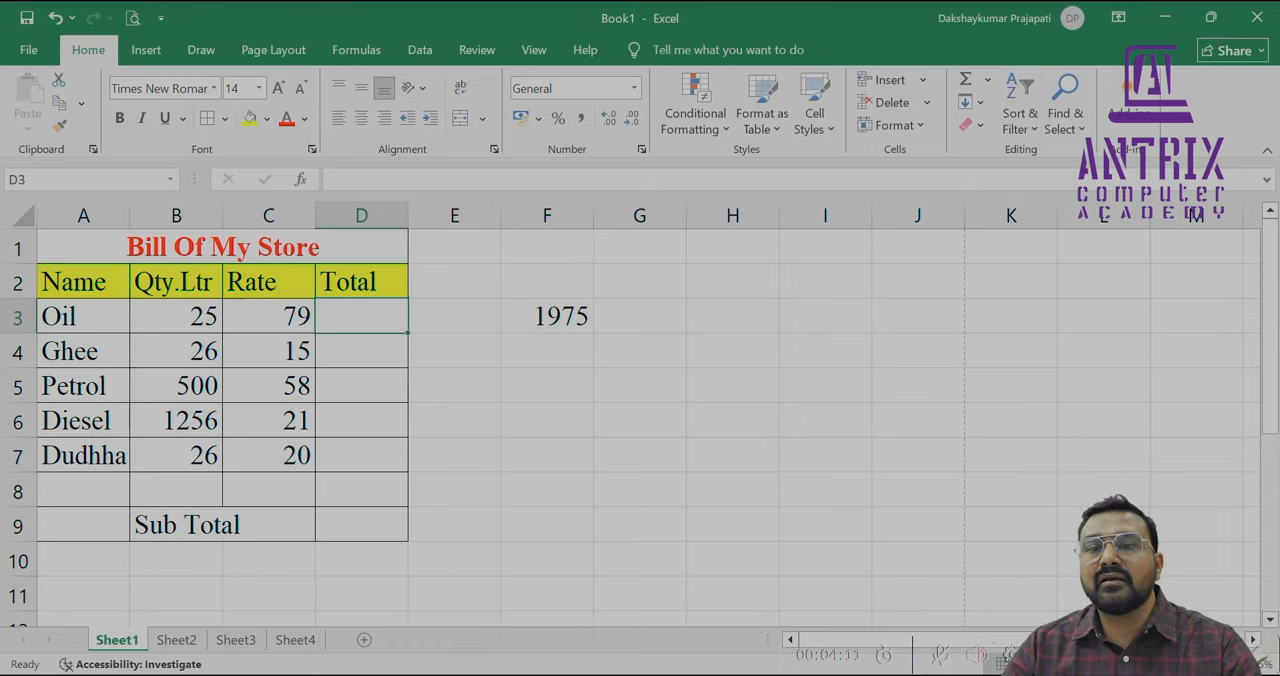
{"action": "key", "text": "Left"}
{"action": "key", "text": "Left"}
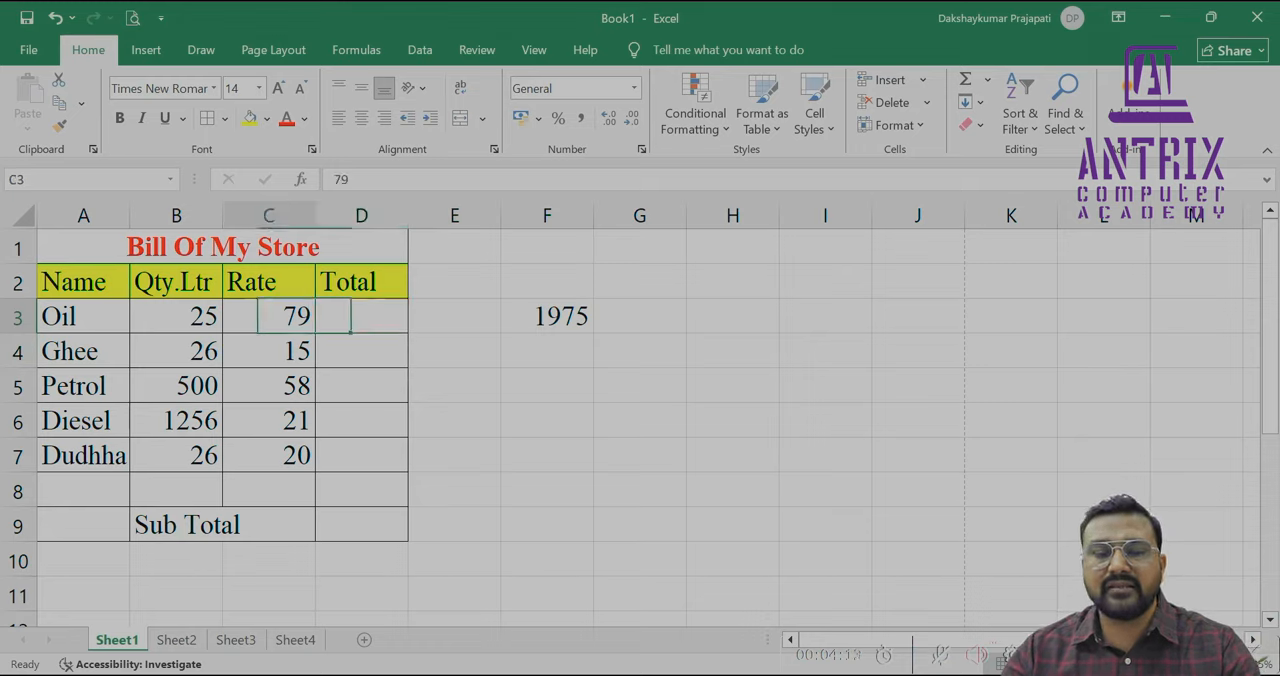
{"action": "key", "text": "Right"}
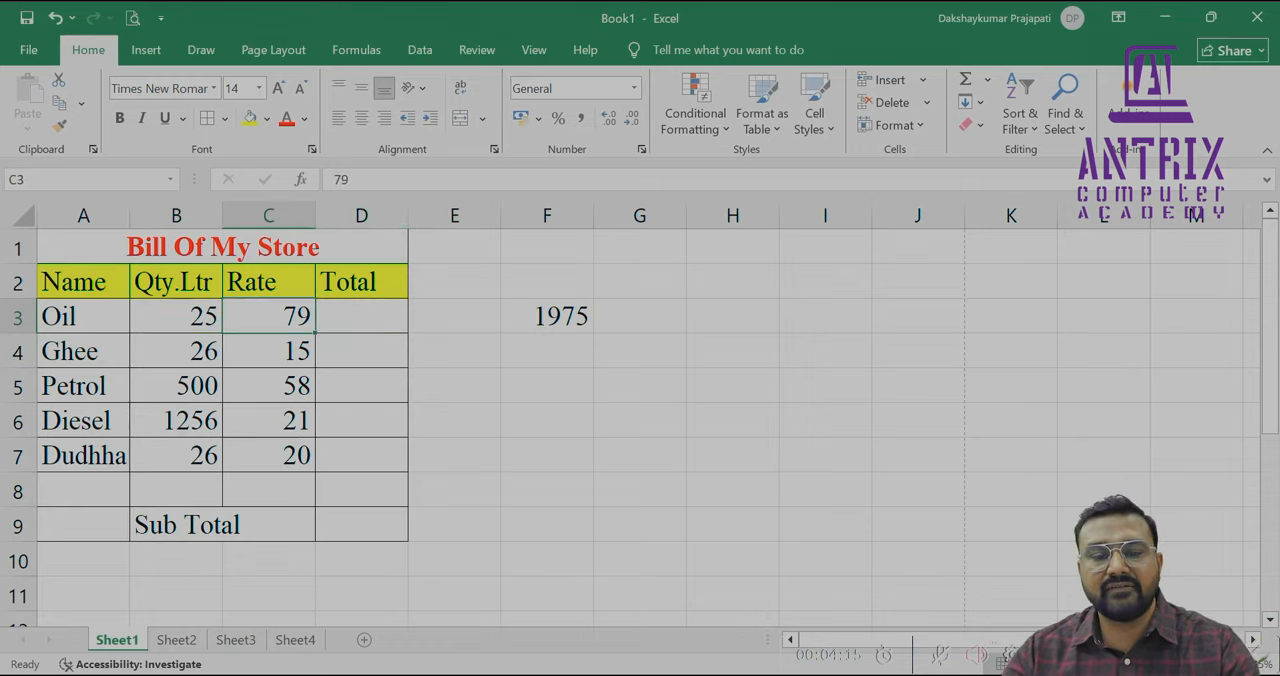
{"action": "key", "text": "Right"}
{"action": "key", "text": "Right"}
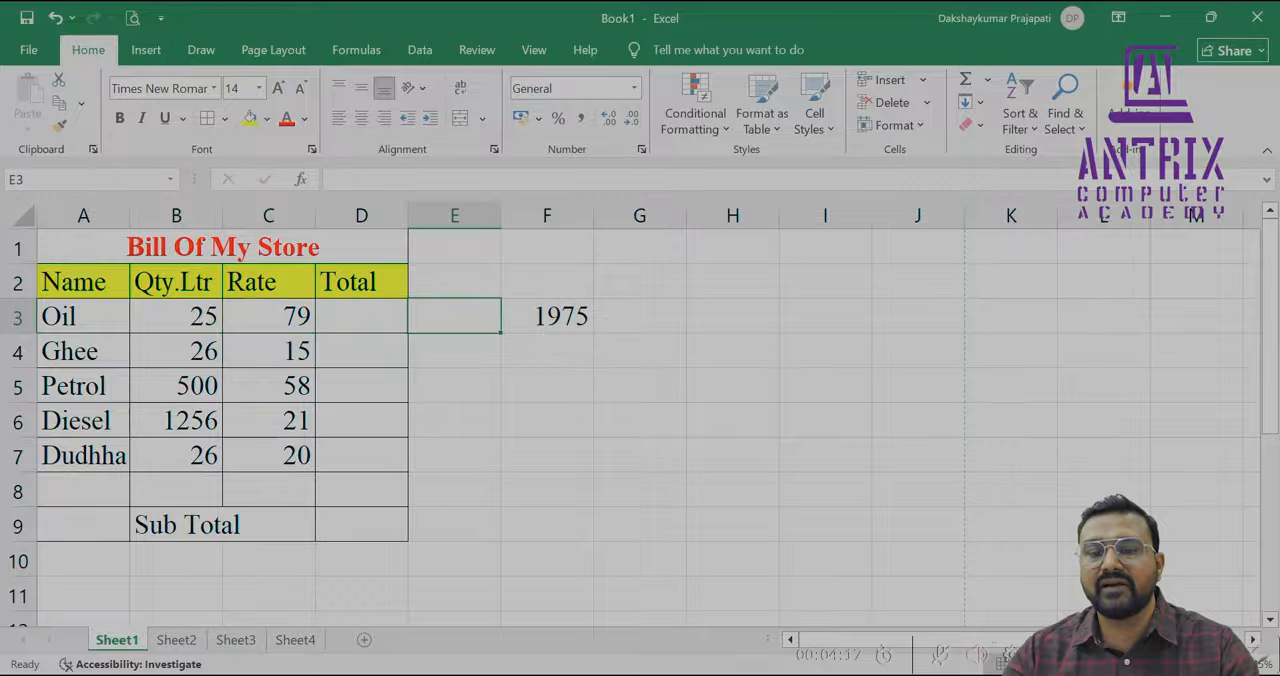
{"action": "key", "text": "Right"}
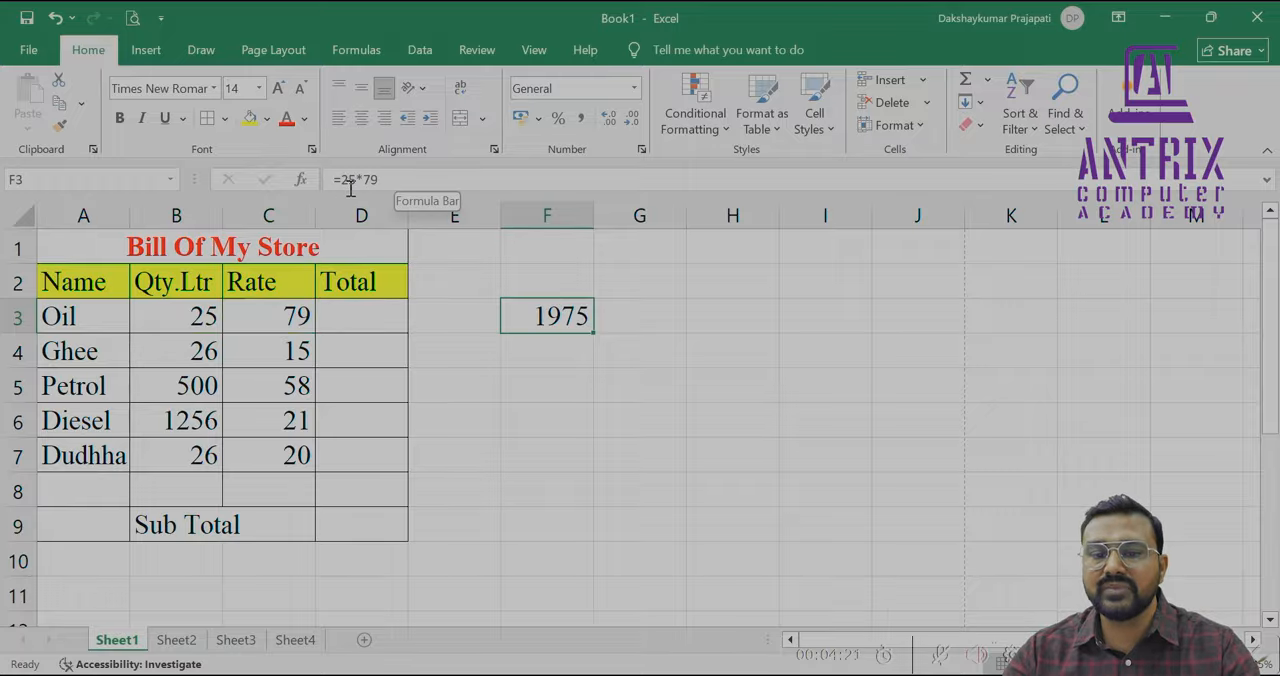
Calculate the Oil item's total in D3 with the formula =B3*C3
{"action": "left_click", "coordinate": [377, 315]}
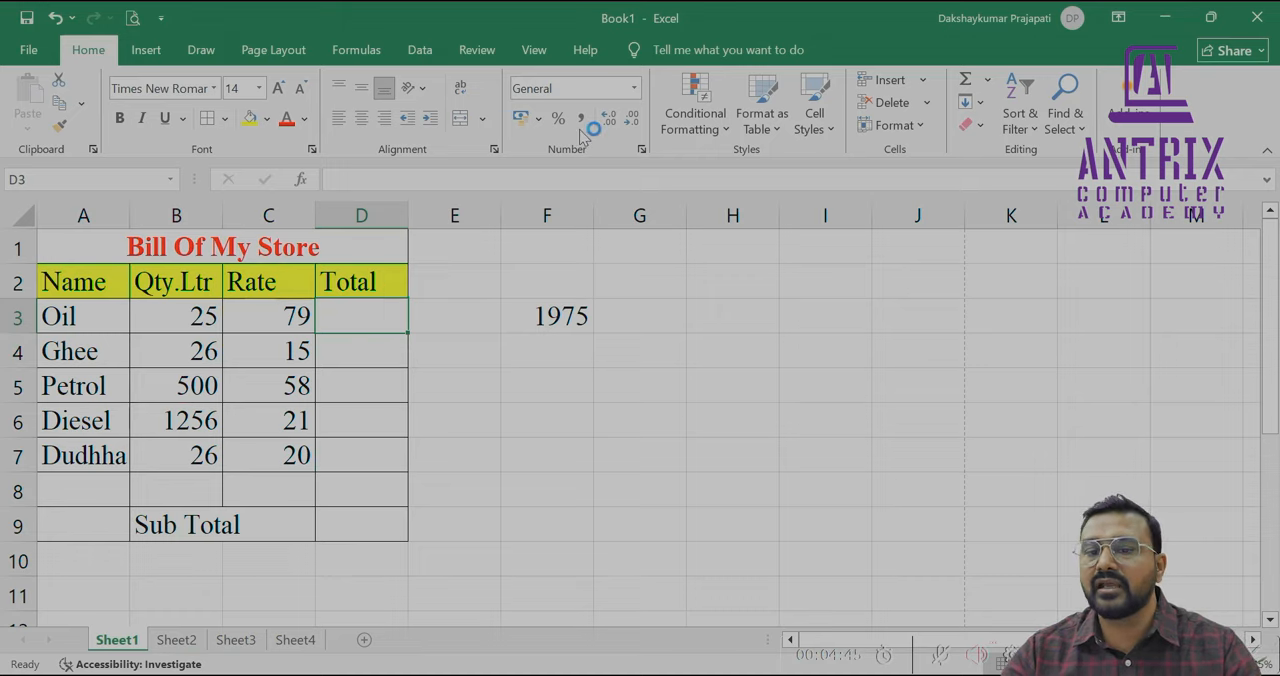
{"action": "type", "text": "="}
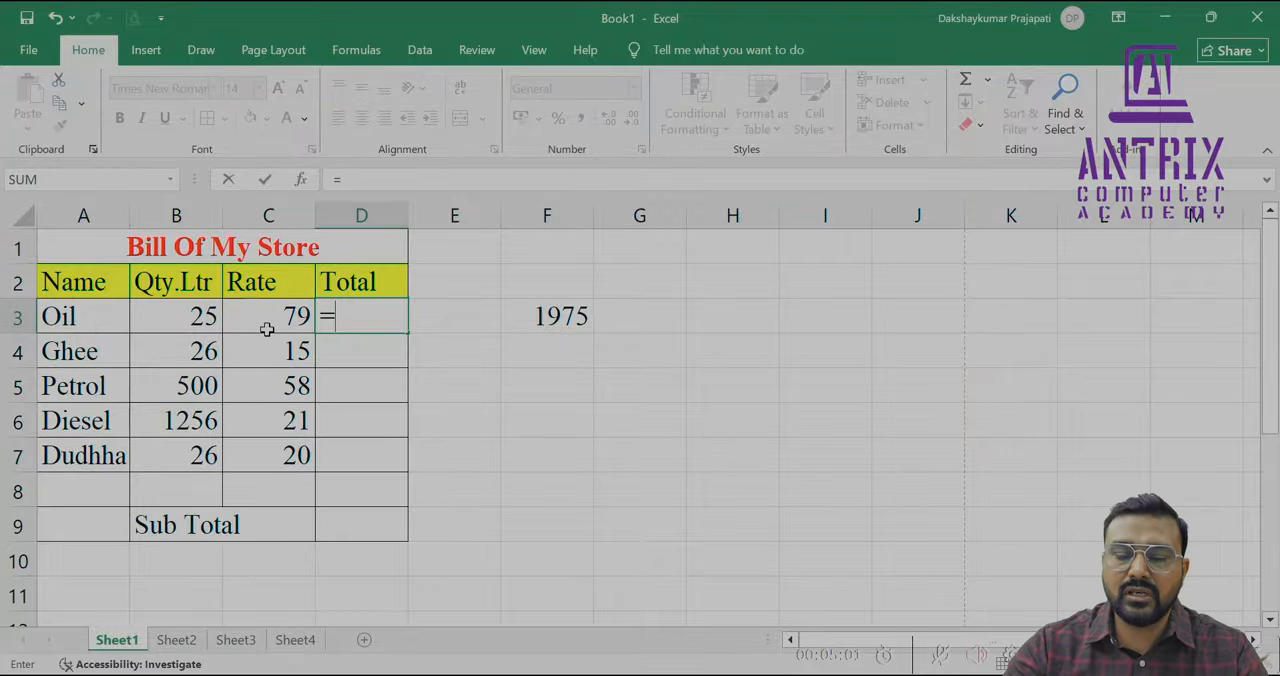
{"action": "type", "text": "B"}
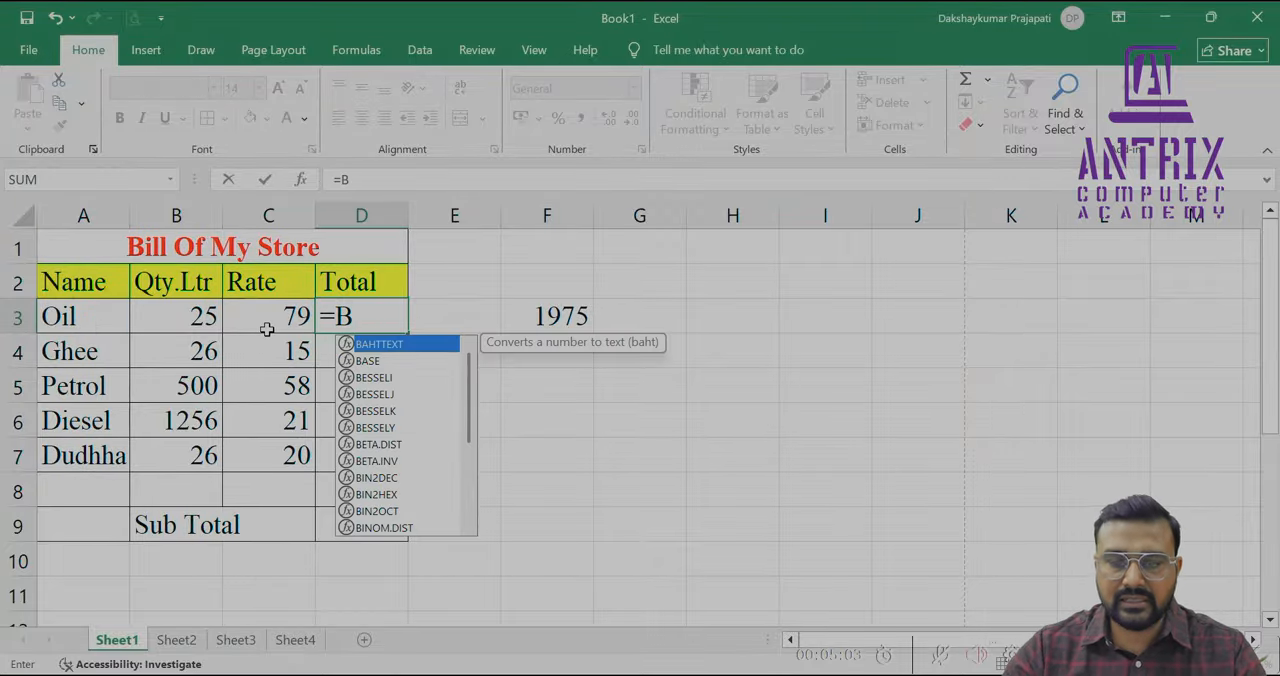
{"action": "type", "text": "3"}
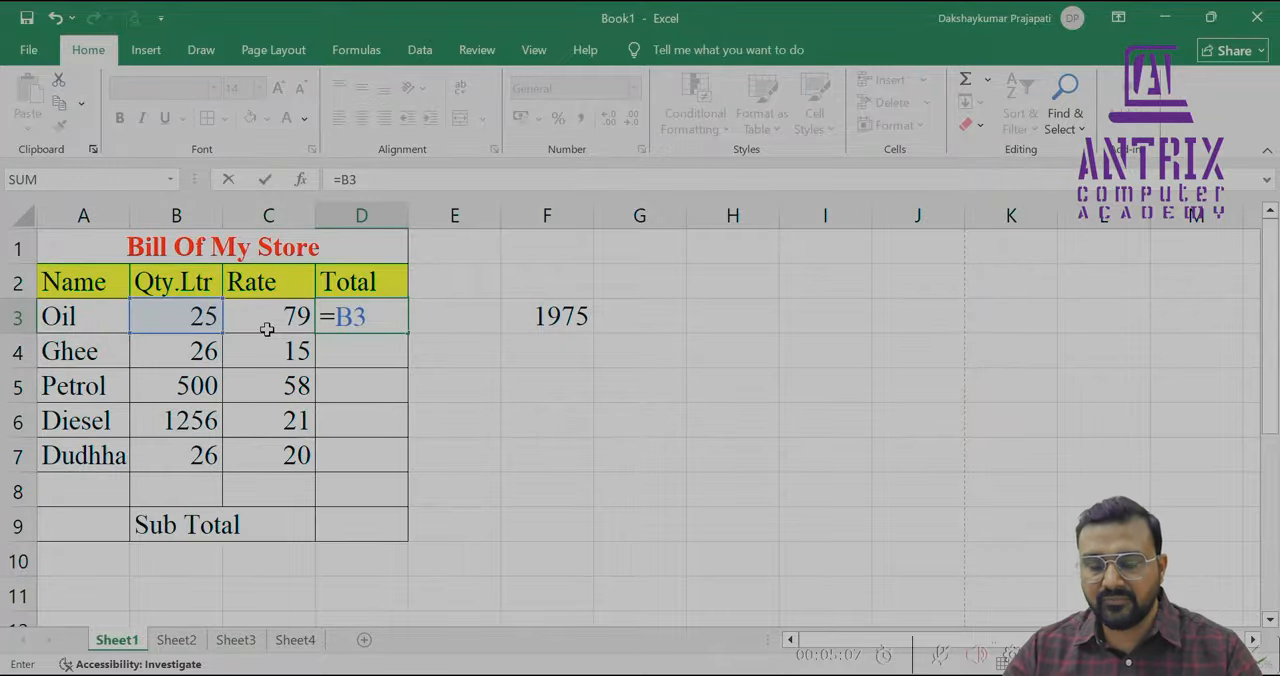
{"action": "type", "text": "*"}
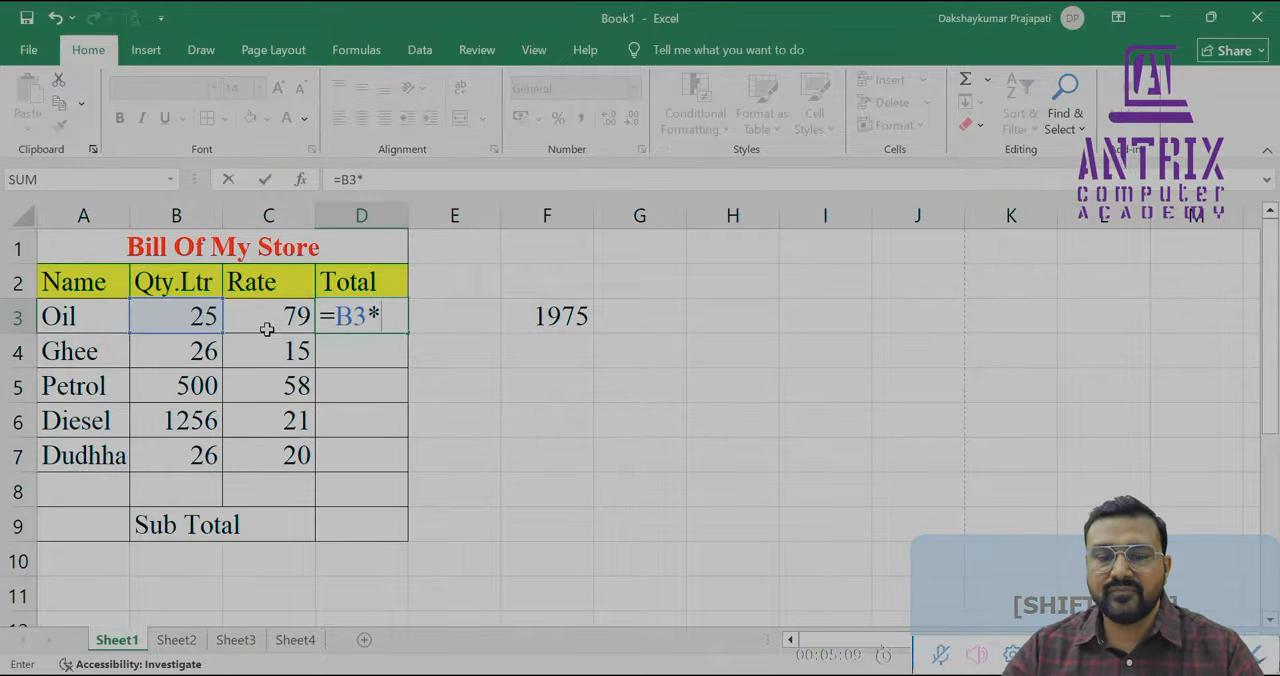
{"action": "type", "text": "C"}
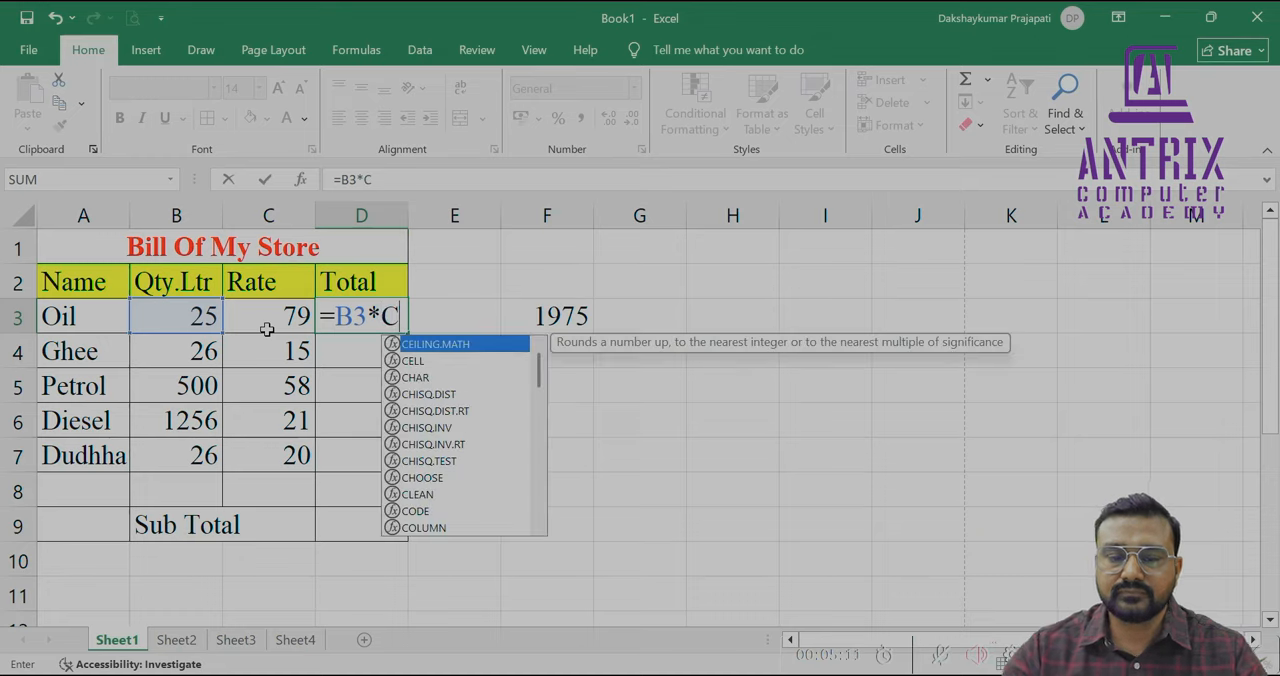
{"action": "type", "text": "3"}
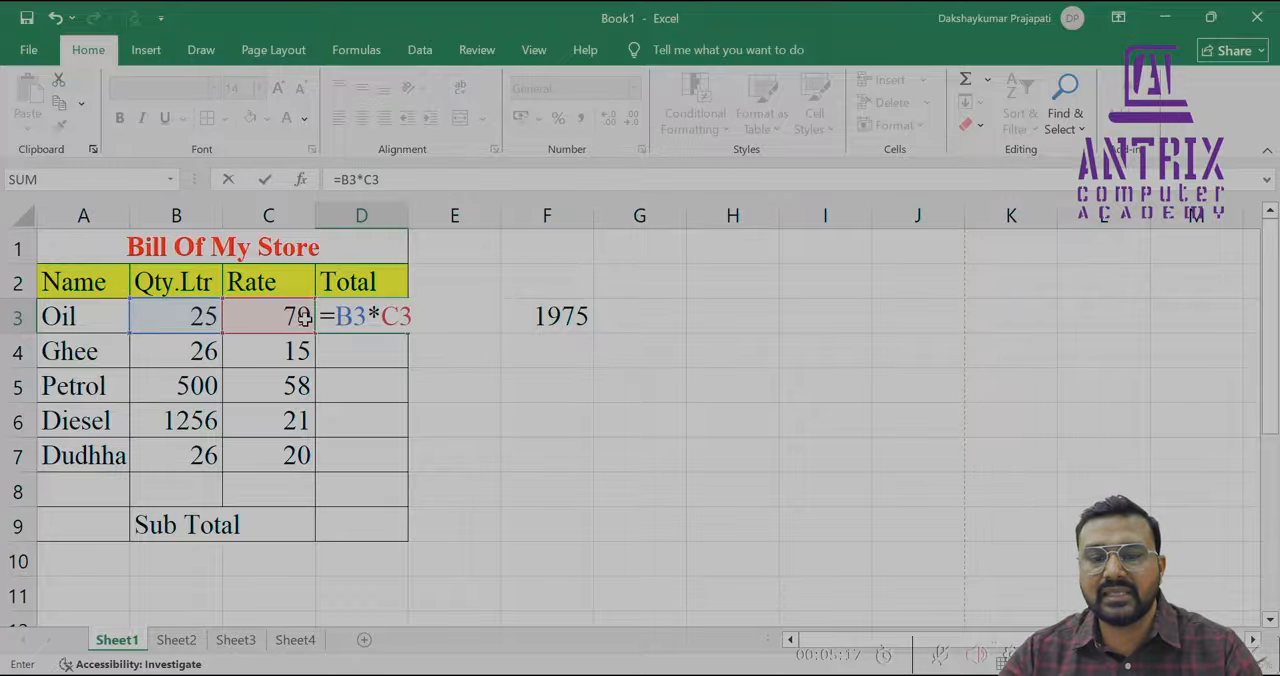
{"action": "key", "text": "Return"}
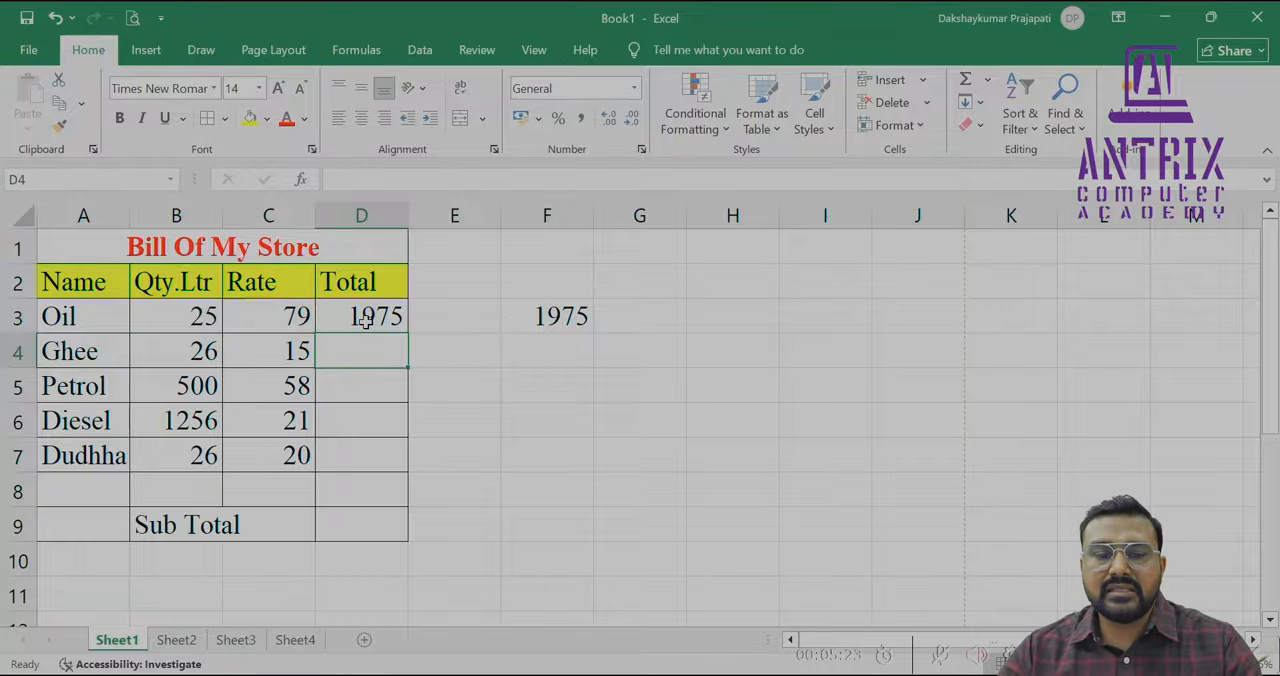
Set the Oil quantity in B3 to 20 and check the total formula in D3
{"action": "left_click", "coordinate": [208, 316]}
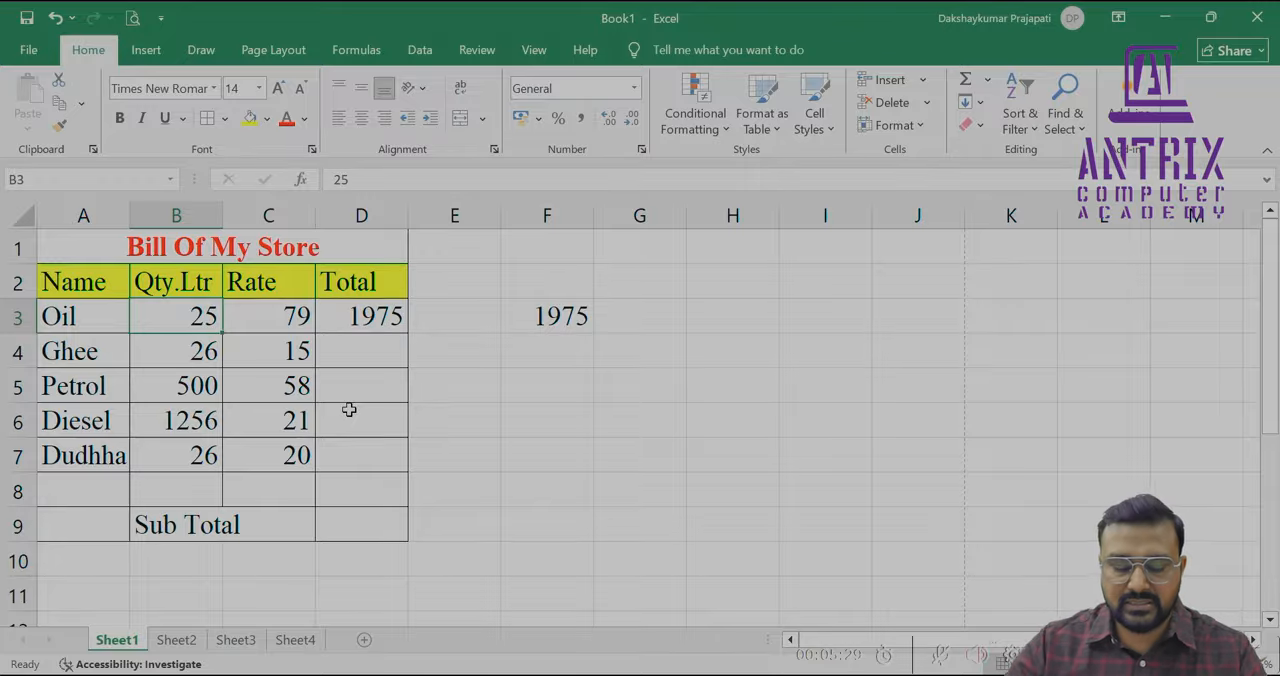
{"action": "type", "text": "20"}
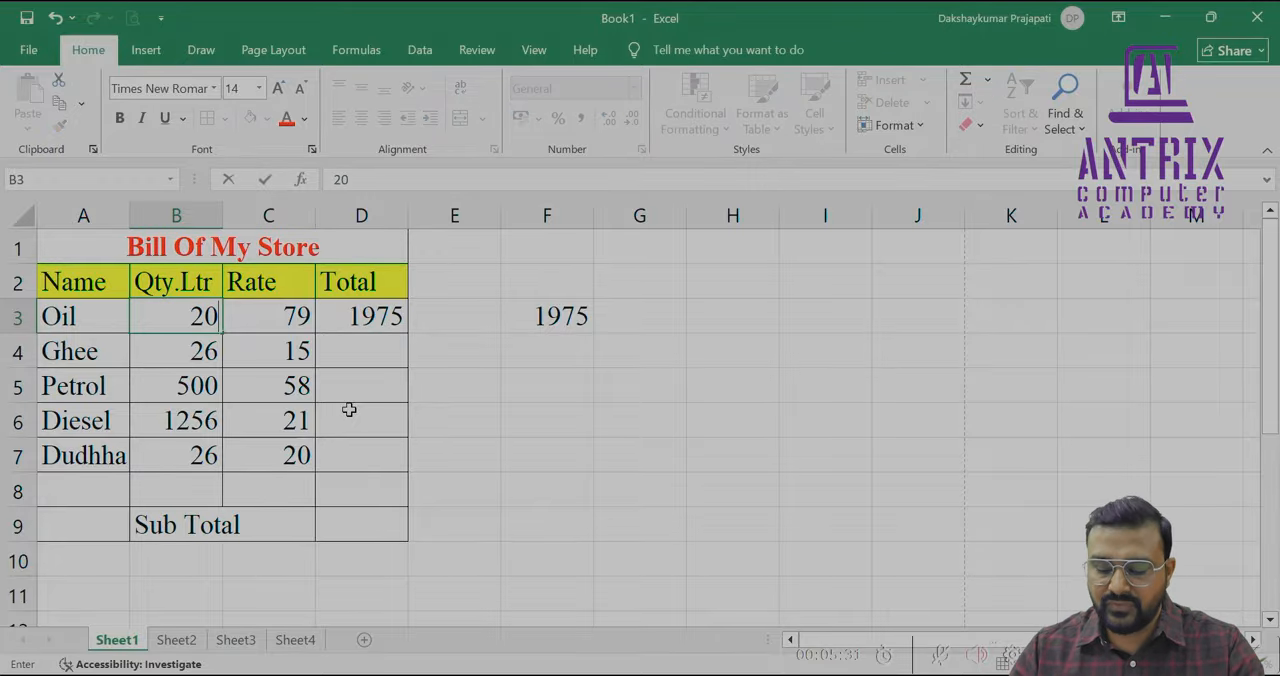
{"action": "key", "text": "Return"}
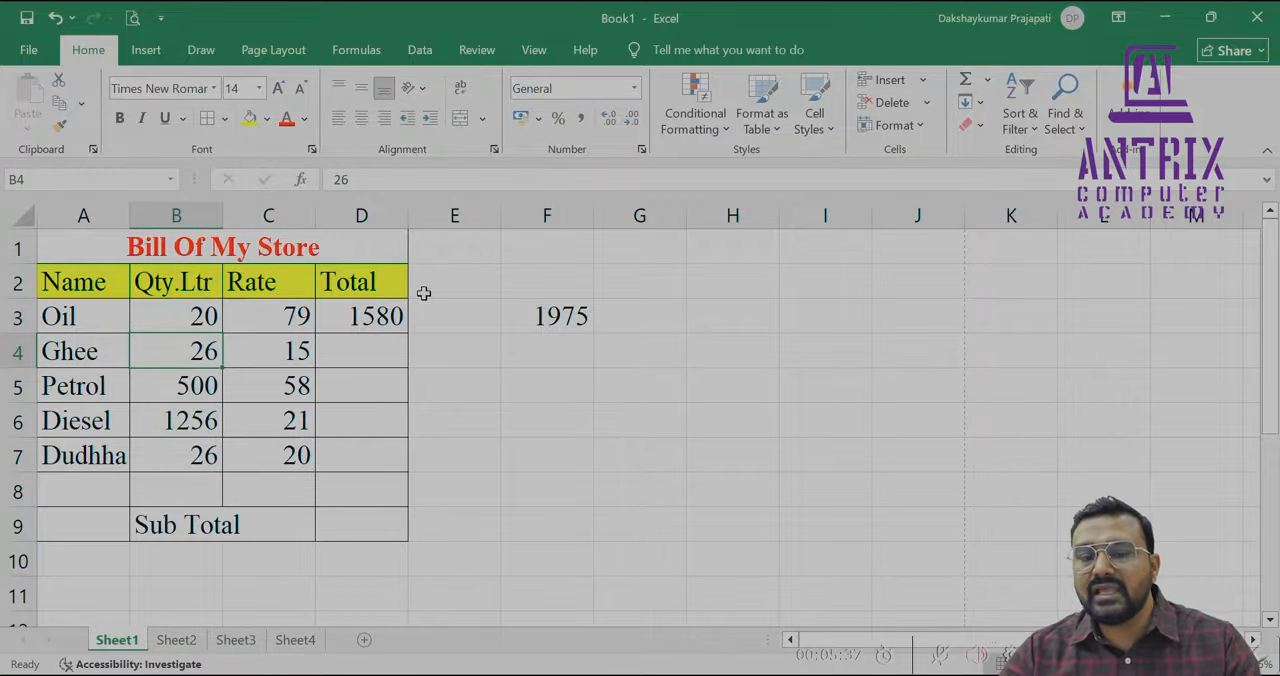
{"action": "left_click", "coordinate": [363, 311]}
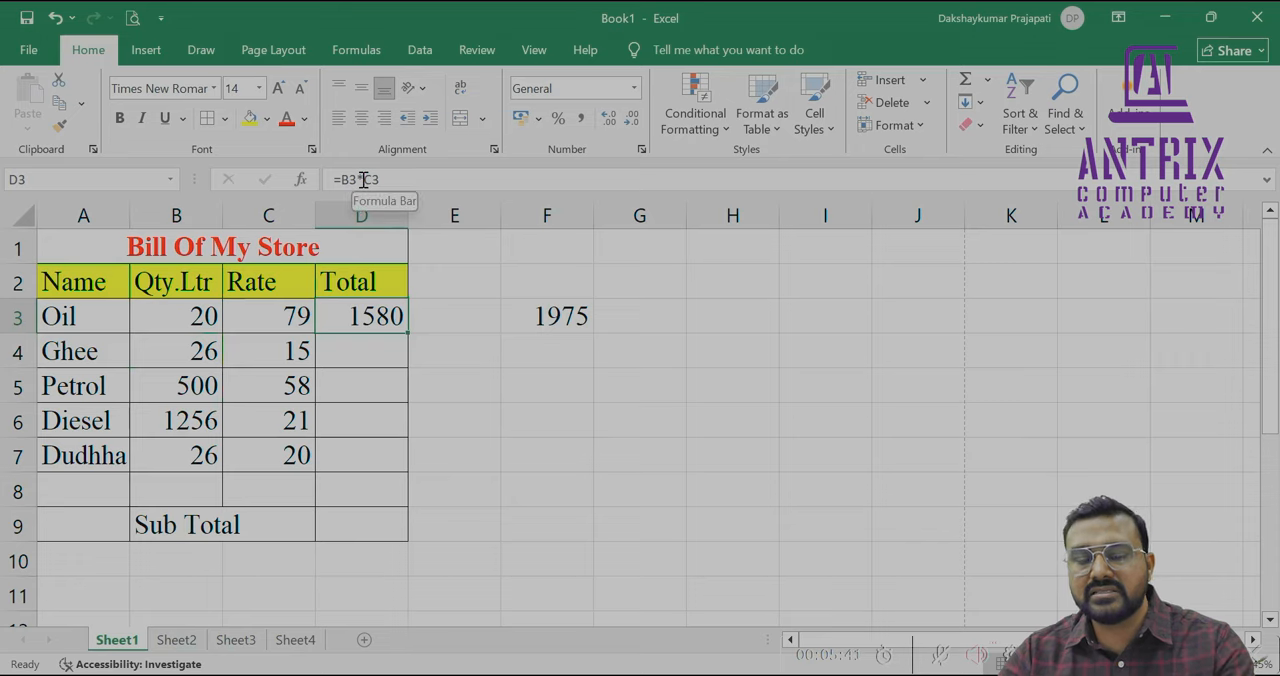
Switch to the Web whiteboard and handwrite "Column + Row Num" beneath the two multiplication lines
{"action": "key", "text": "alt+Tab"}
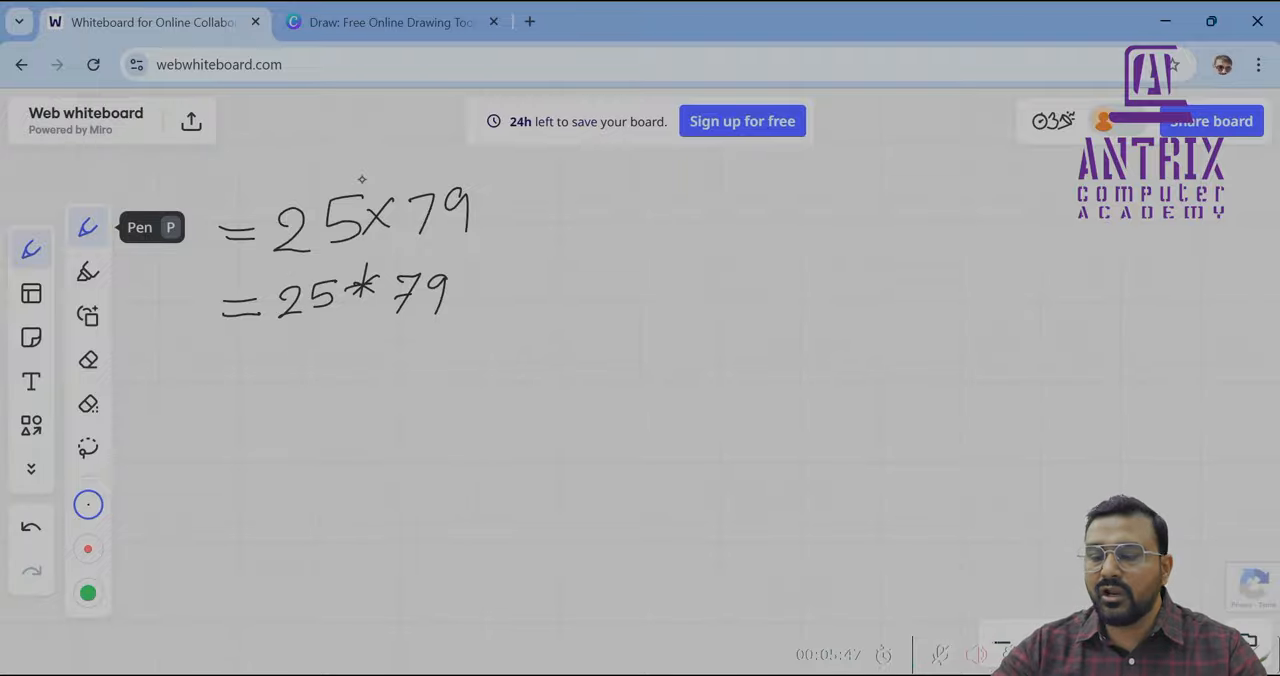
{"action": "mouse_move", "coordinate": [258, 329]}
{"action": "left_mouse_down"}
{"action": "mouse_move", "coordinate": [250, 352]}
{"action": "mouse_move", "coordinate": [276, 335]}
{"action": "mouse_move", "coordinate": [412, 329]}
{"action": "left_mouse_up"}
{"action": "mouse_move", "coordinate": [402, 320]}
{"action": "left_mouse_down"}
{"action": "mouse_move", "coordinate": [403, 344]}
{"action": "mouse_move", "coordinate": [419, 340]}
{"action": "left_mouse_up"}
{"action": "mouse_move", "coordinate": [418, 316]}
{"action": "left_mouse_down"}
{"action": "mouse_move", "coordinate": [436, 344]}
{"action": "mouse_move", "coordinate": [445, 327]}
{"action": "left_mouse_up"}
{"action": "left_click_drag", "start_coordinate": [454, 324], "coordinate": [477, 322]}
{"action": "mouse_move", "coordinate": [486, 312]}
{"action": "left_mouse_down"}
{"action": "mouse_move", "coordinate": [487, 338]}
{"action": "mouse_move", "coordinate": [511, 312]}
{"action": "mouse_move", "coordinate": [566, 326]}
{"action": "left_mouse_up"}
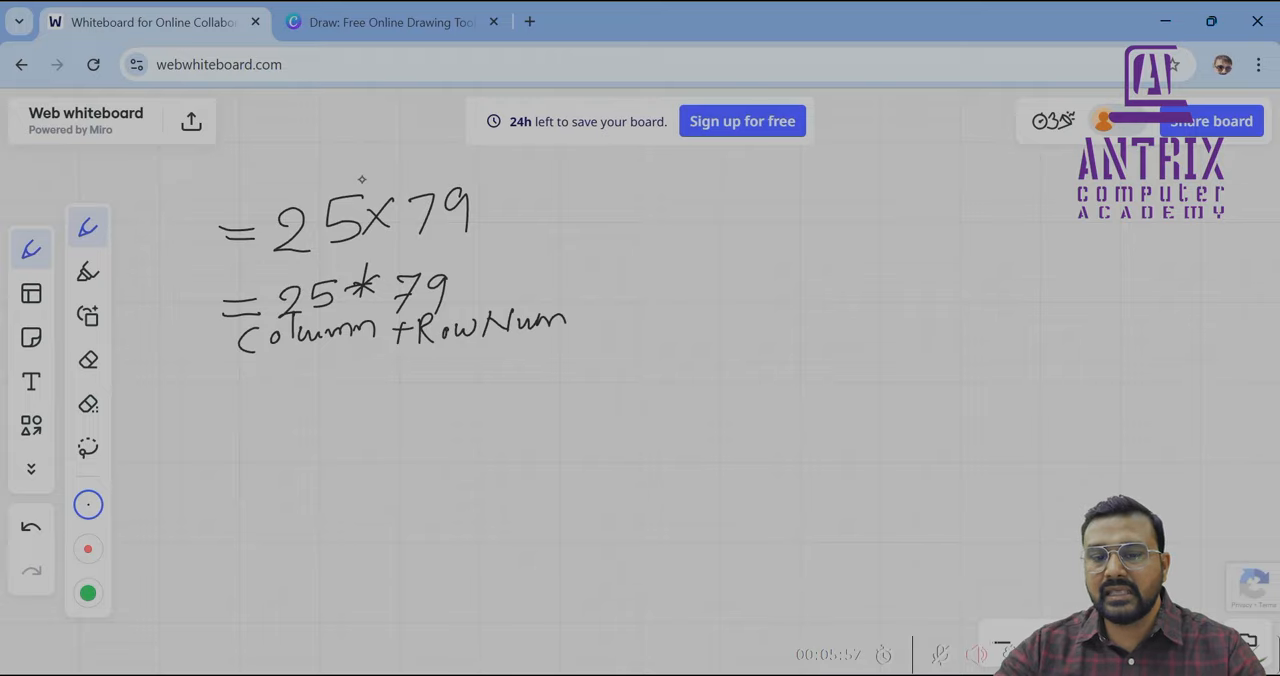
Handwrite example column and row pairs A 3, C 4 and D 8 in two columns under the "Column + Row Num" heading
{"action": "mouse_move", "coordinate": [300, 398]}
{"action": "left_mouse_down"}
{"action": "mouse_move", "coordinate": [311, 374]}
{"action": "mouse_move", "coordinate": [326, 398]}
{"action": "left_mouse_up"}
{"action": "left_click_drag", "start_coordinate": [307, 389], "coordinate": [322, 389]}
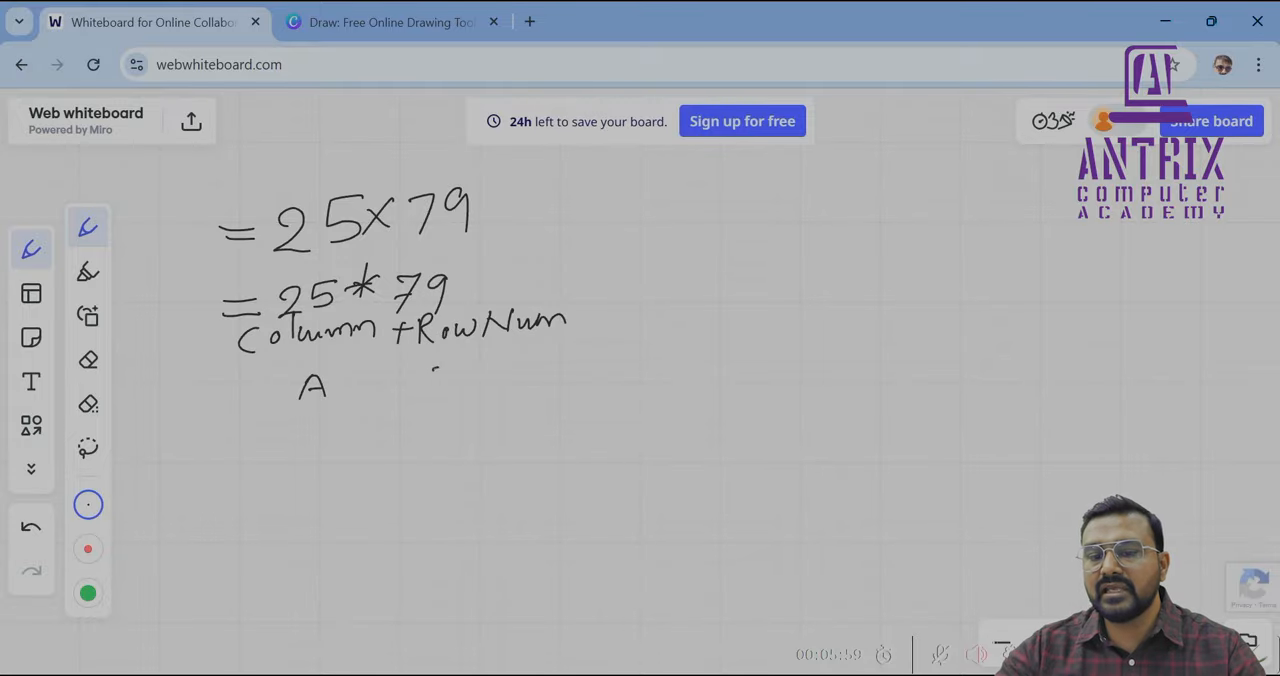
{"action": "left_click_drag", "start_coordinate": [434, 369], "coordinate": [420, 392]}
{"action": "mouse_move", "coordinate": [333, 421]}
{"action": "left_mouse_down"}
{"action": "mouse_move", "coordinate": [308, 436]}
{"action": "mouse_move", "coordinate": [335, 446]}
{"action": "left_mouse_up"}
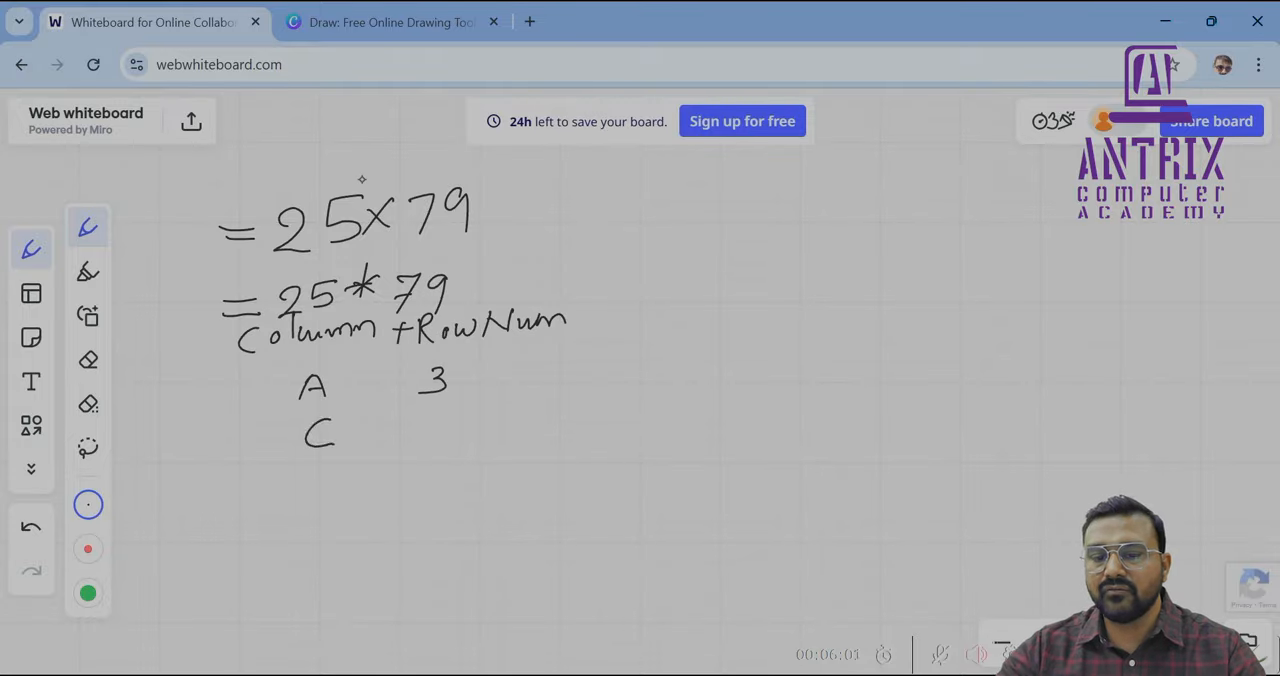
{"action": "left_click_drag", "start_coordinate": [436, 408], "coordinate": [446, 443]}
{"action": "left_click_drag", "start_coordinate": [314, 466], "coordinate": [302, 497]}
{"action": "left_click_drag", "start_coordinate": [310, 466], "coordinate": [305, 495]}
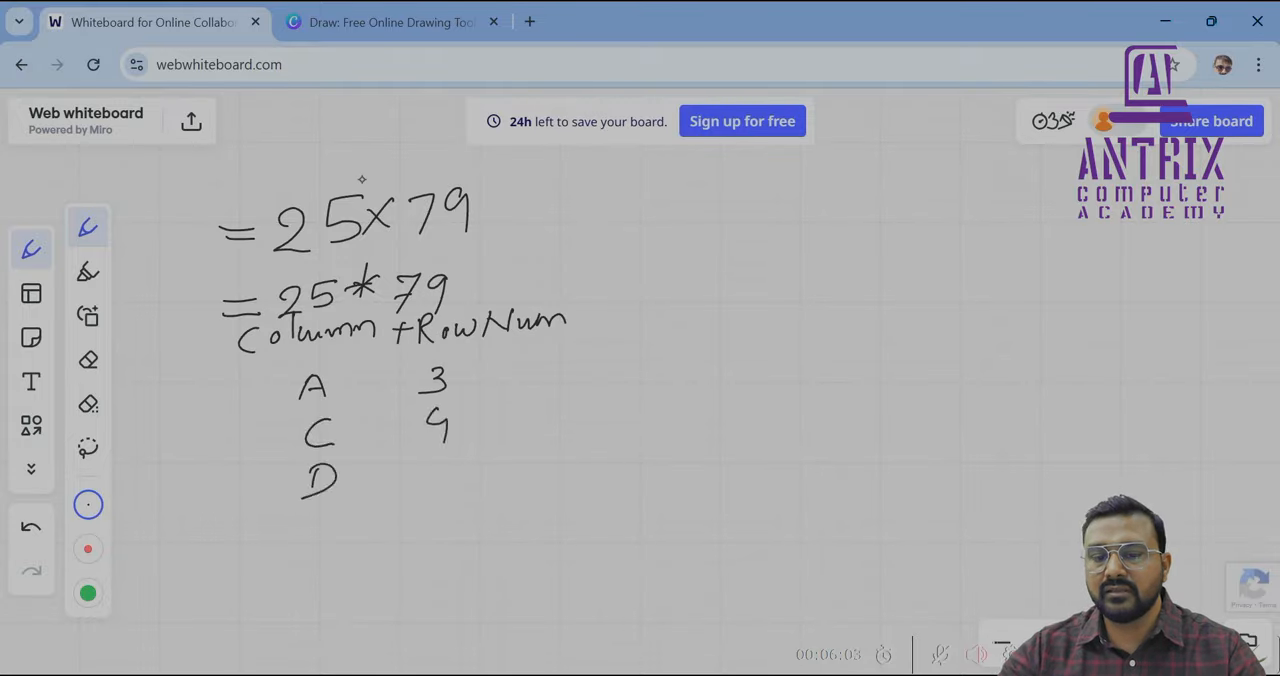
{"action": "mouse_move", "coordinate": [447, 450]}
{"action": "left_mouse_down"}
{"action": "mouse_move", "coordinate": [424, 478]}
{"action": "mouse_move", "coordinate": [446, 451]}
{"action": "left_mouse_up"}
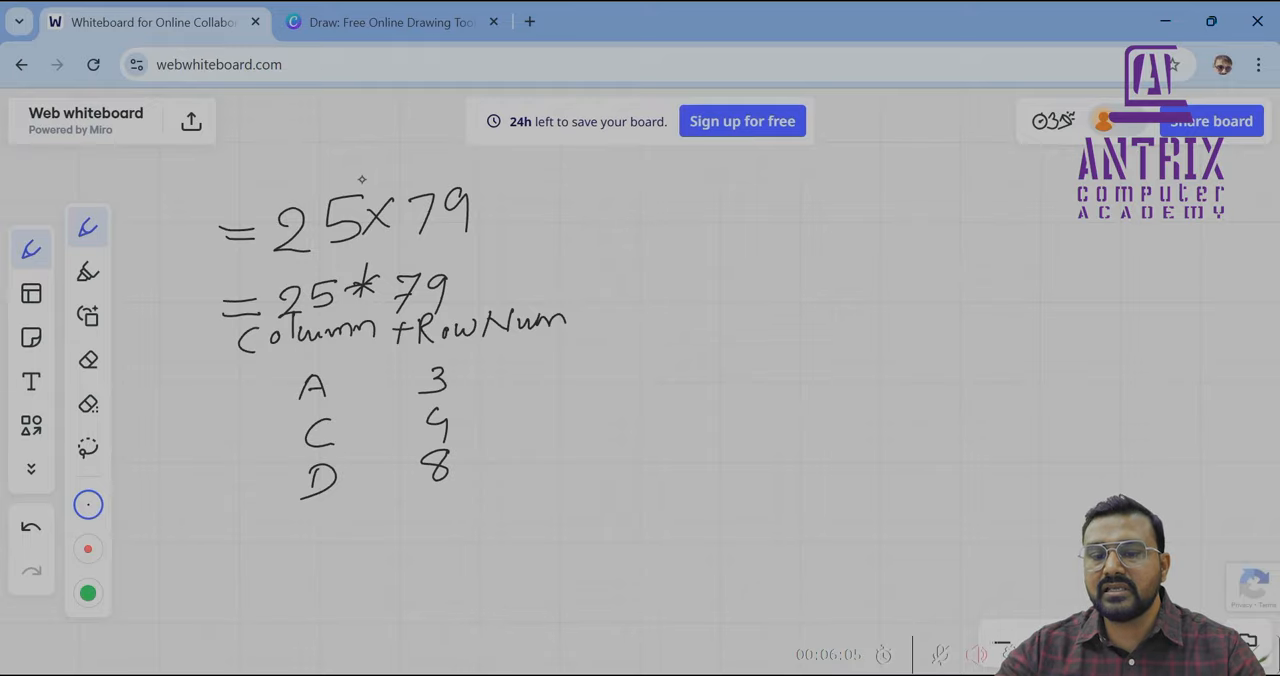
Handwrite the combined references A3, C4 and D8 beside their pairs, mark the 25, and write the formula =C3*D3 beside 25×79
{"action": "mouse_move", "coordinate": [516, 392]}
{"action": "left_mouse_down"}
{"action": "mouse_move", "coordinate": [558, 376]}
{"action": "mouse_move", "coordinate": [524, 428]}
{"action": "mouse_move", "coordinate": [554, 418]}
{"action": "mouse_move", "coordinate": [553, 435]}
{"action": "mouse_move", "coordinate": [521, 456]}
{"action": "mouse_move", "coordinate": [540, 446]}
{"action": "mouse_move", "coordinate": [533, 467]}
{"action": "left_mouse_up"}
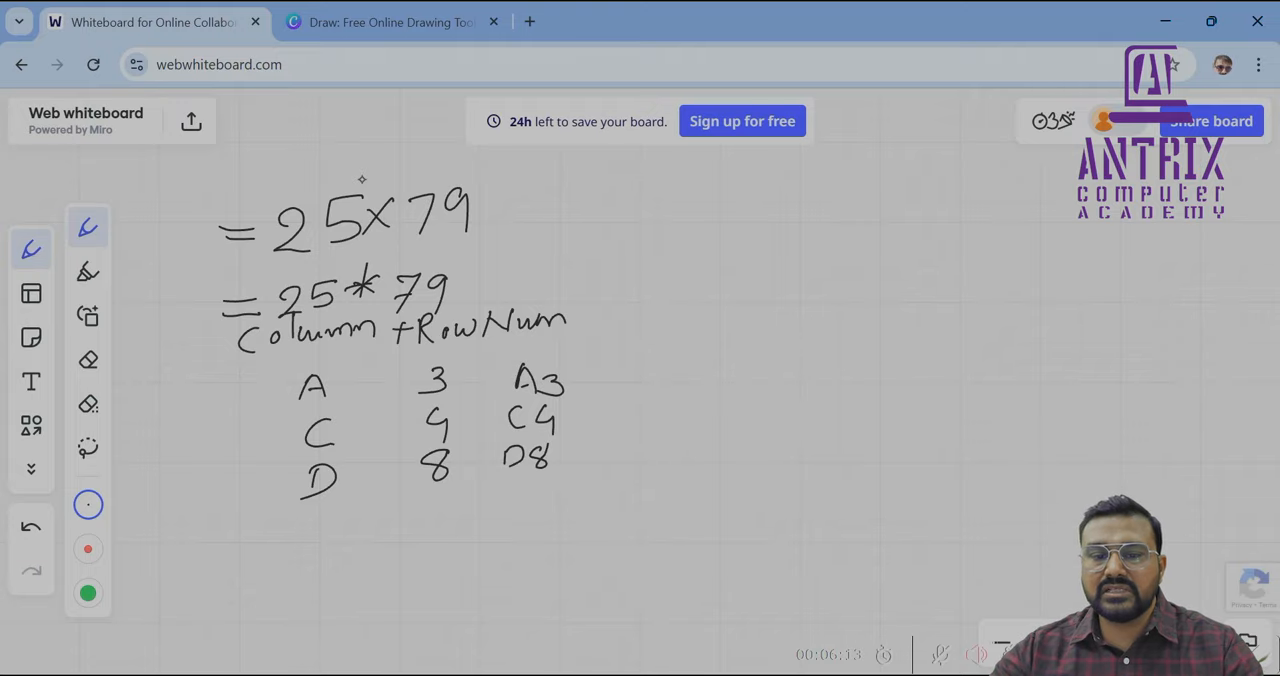
{"action": "left_click_drag", "start_coordinate": [315, 262], "coordinate": [341, 270]}
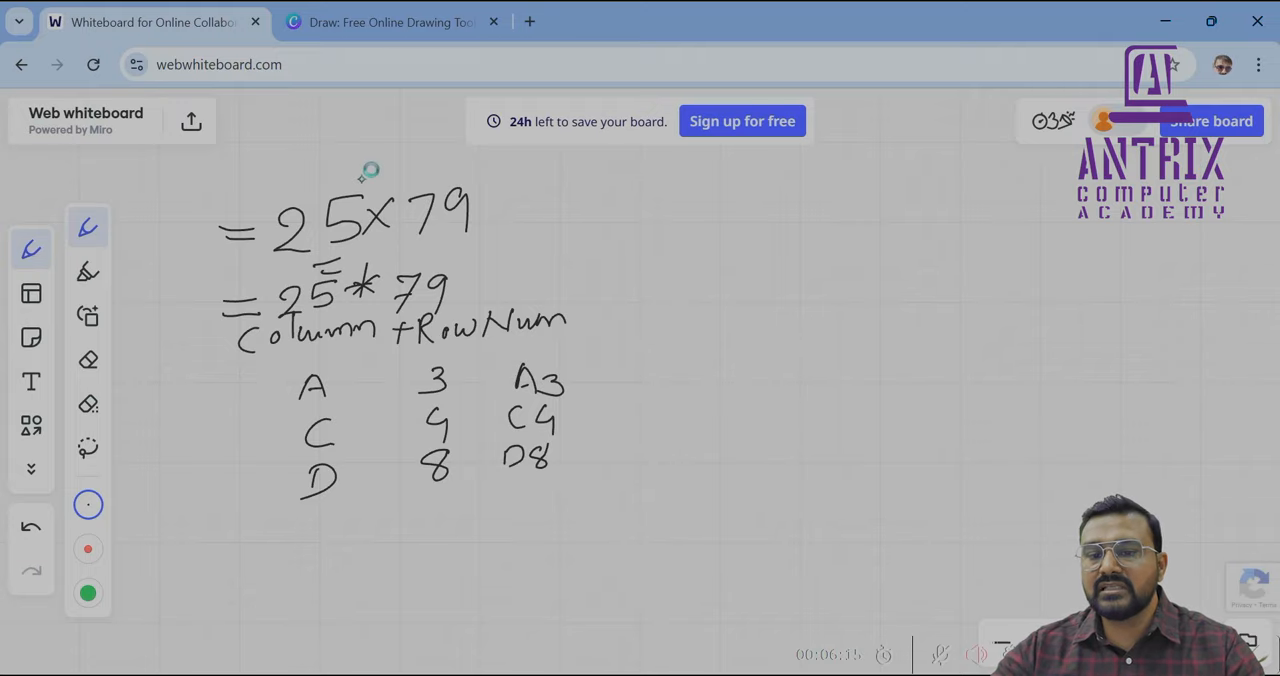
{"action": "left_click_drag", "start_coordinate": [542, 211], "coordinate": [570, 208]}
{"action": "mouse_move", "coordinate": [536, 226]}
{"action": "left_mouse_down"}
{"action": "mouse_move", "coordinate": [628, 225]}
{"action": "mouse_move", "coordinate": [606, 236]}
{"action": "left_mouse_up"}
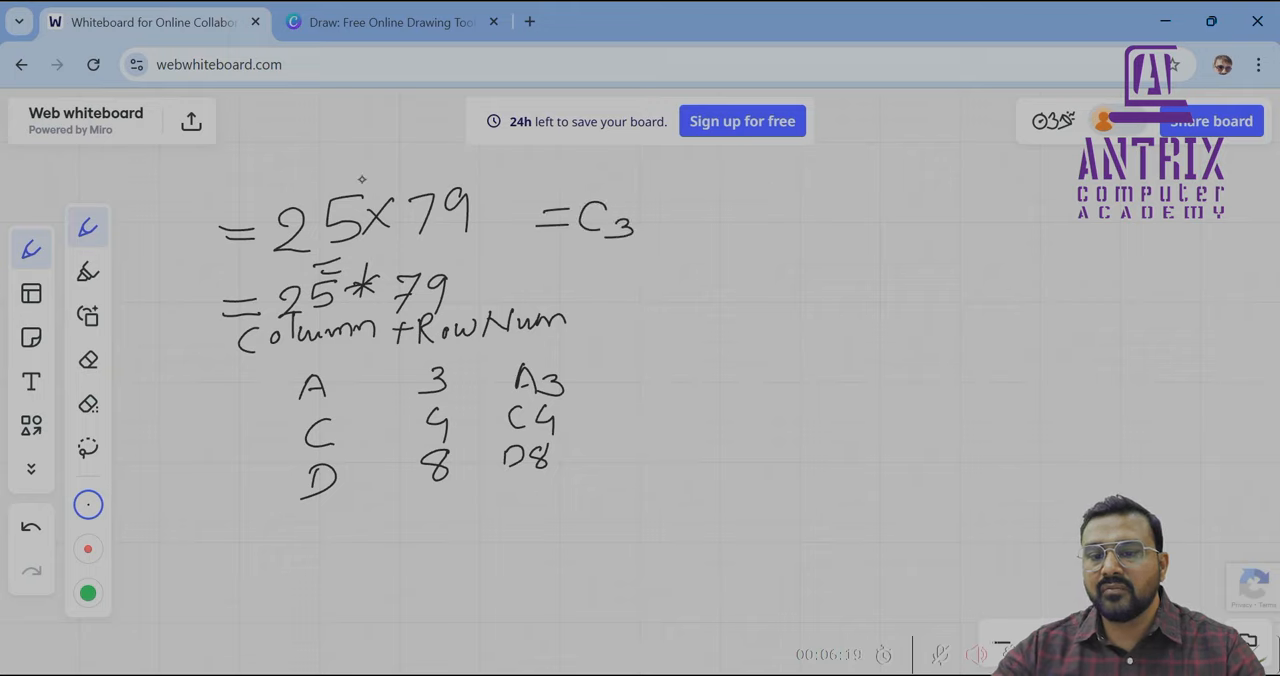
{"action": "mouse_move", "coordinate": [648, 202]}
{"action": "left_mouse_down"}
{"action": "mouse_move", "coordinate": [673, 215]}
{"action": "mouse_move", "coordinate": [640, 215]}
{"action": "mouse_move", "coordinate": [655, 230]}
{"action": "left_mouse_up"}
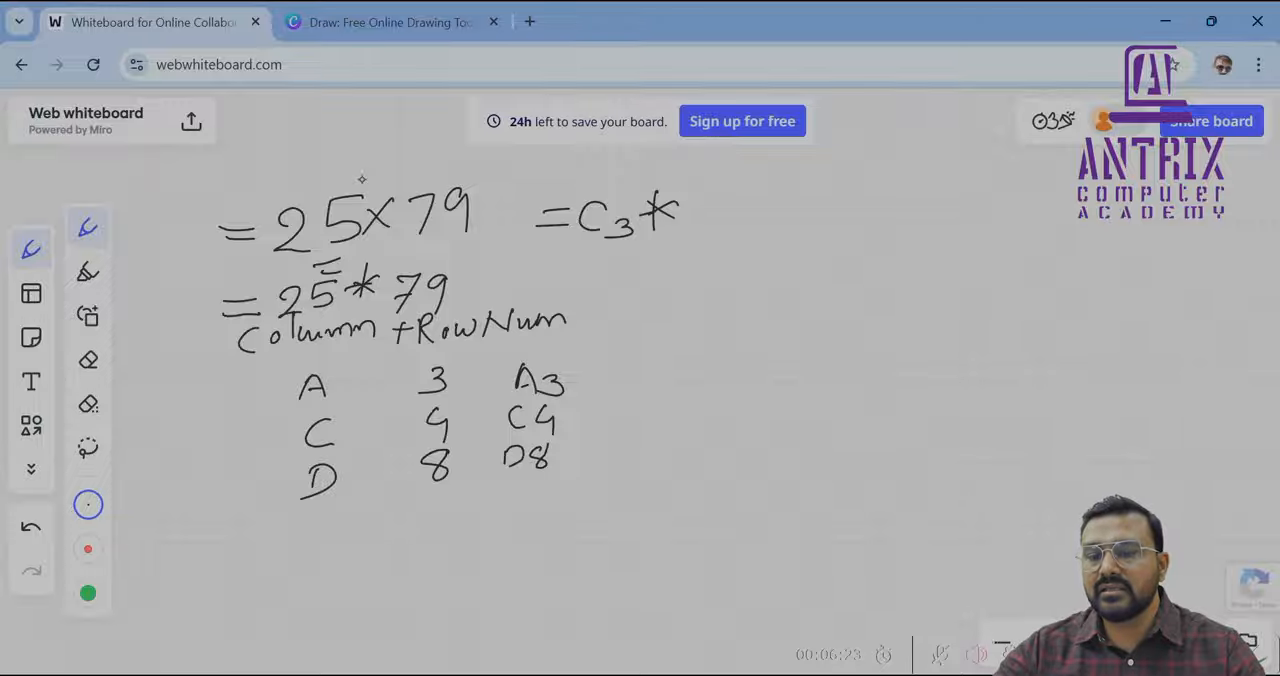
{"action": "mouse_move", "coordinate": [698, 200]}
{"action": "left_mouse_down"}
{"action": "mouse_move", "coordinate": [700, 228]}
{"action": "mouse_move", "coordinate": [742, 218]}
{"action": "mouse_move", "coordinate": [732, 230]}
{"action": "left_mouse_up"}
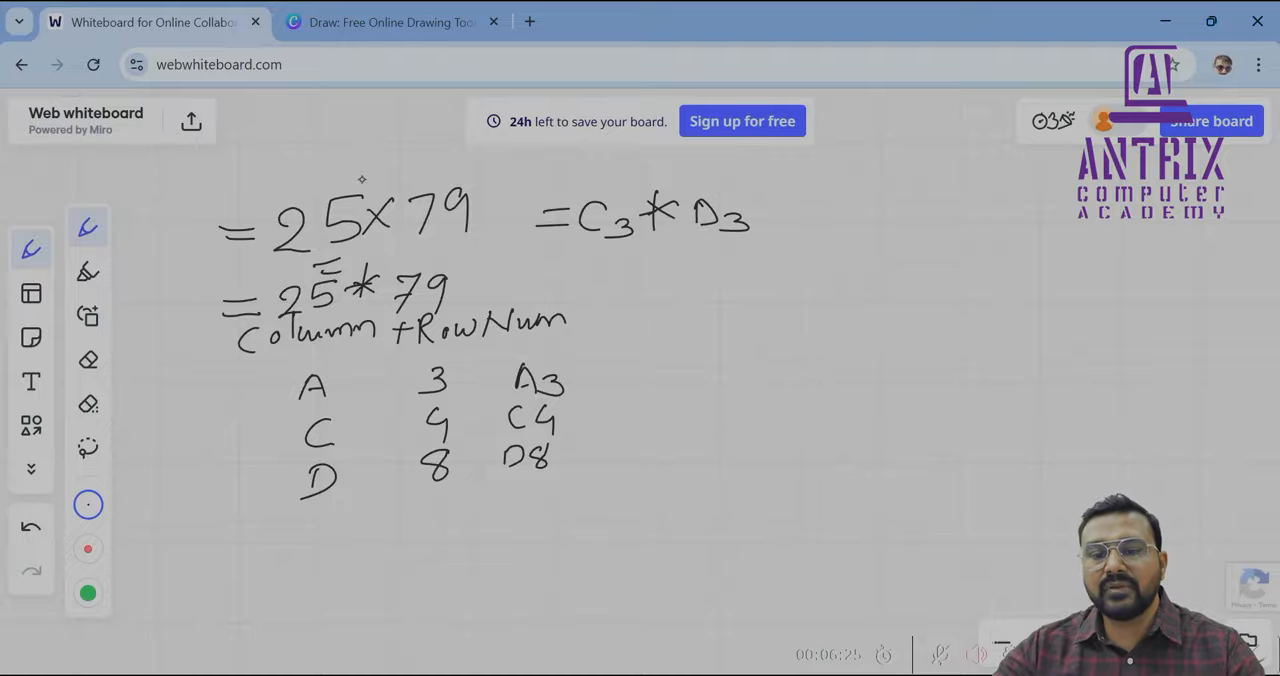
Handwrite =B3*C3 in a box beneath the =C3*D3 formula, and switch back to the Excel workbook
{"action": "mouse_move", "coordinate": [566, 280]}
{"action": "left_mouse_down"}
{"action": "mouse_move", "coordinate": [654, 282]}
{"action": "mouse_move", "coordinate": [648, 294]}
{"action": "mouse_move", "coordinate": [684, 278]}
{"action": "mouse_move", "coordinate": [748, 286]}
{"action": "mouse_move", "coordinate": [738, 297]}
{"action": "left_mouse_up"}
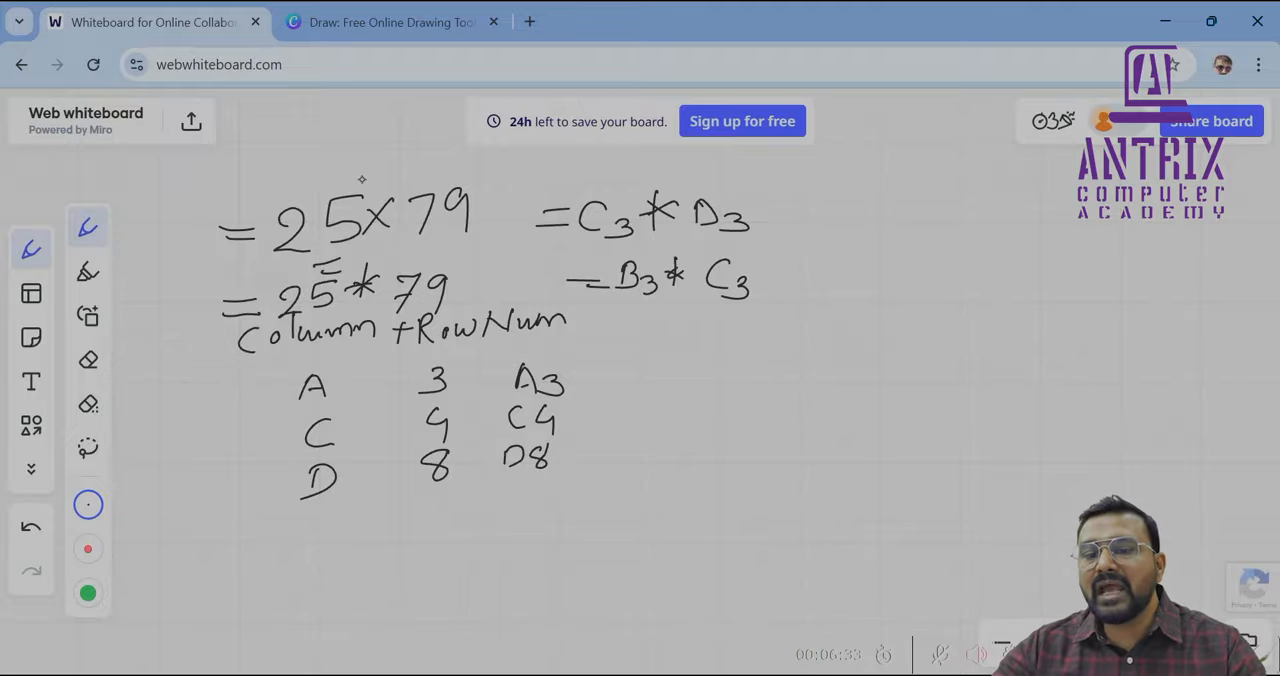
{"action": "left_click_drag", "start_coordinate": [578, 243], "coordinate": [606, 241]}
{"action": "left_click_drag", "start_coordinate": [778, 249], "coordinate": [790, 250]}
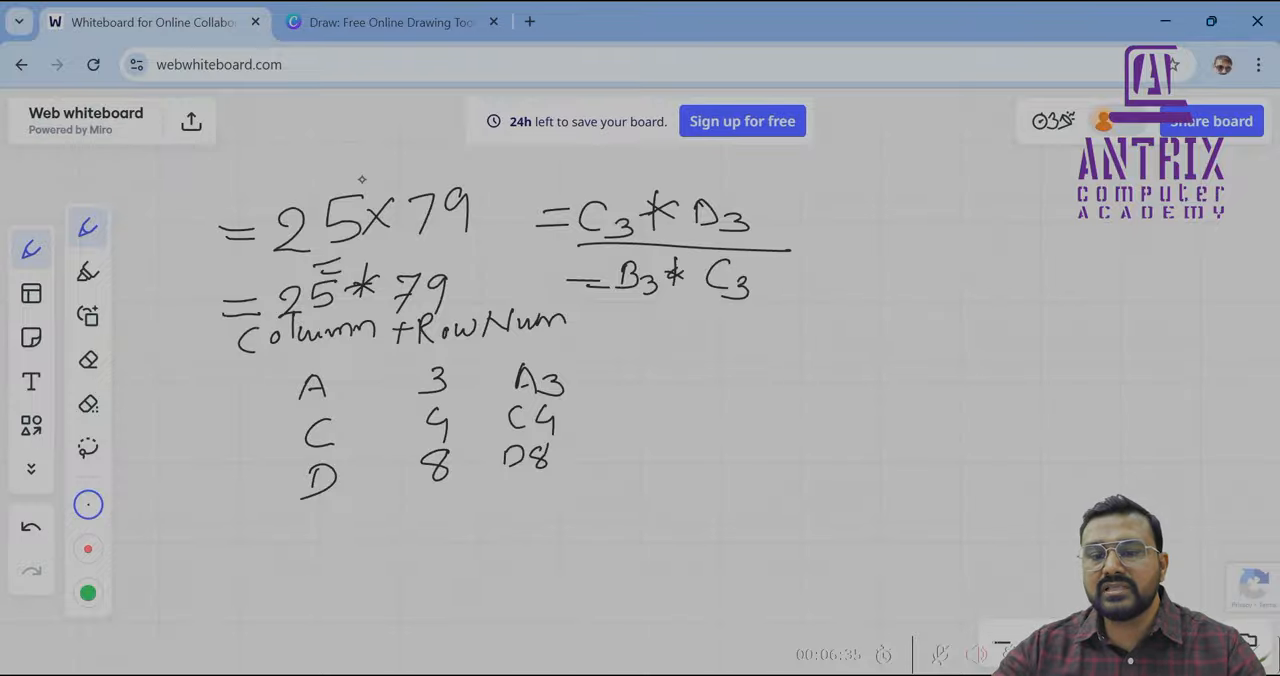
{"action": "mouse_move", "coordinate": [584, 244]}
{"action": "left_mouse_down"}
{"action": "mouse_move", "coordinate": [542, 292]}
{"action": "mouse_move", "coordinate": [616, 312]}
{"action": "mouse_move", "coordinate": [775, 322]}
{"action": "mouse_move", "coordinate": [800, 258]}
{"action": "mouse_move", "coordinate": [784, 249]}
{"action": "left_mouse_up"}
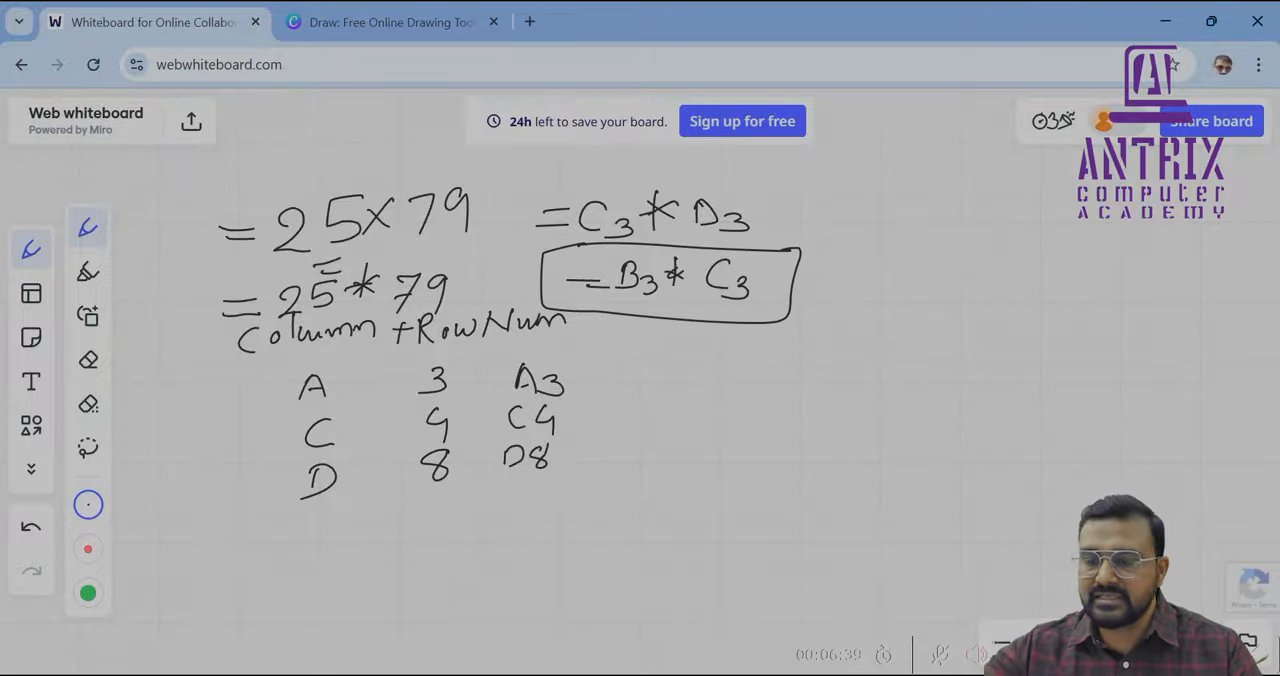
{"action": "key", "text": "alt+Tab"}
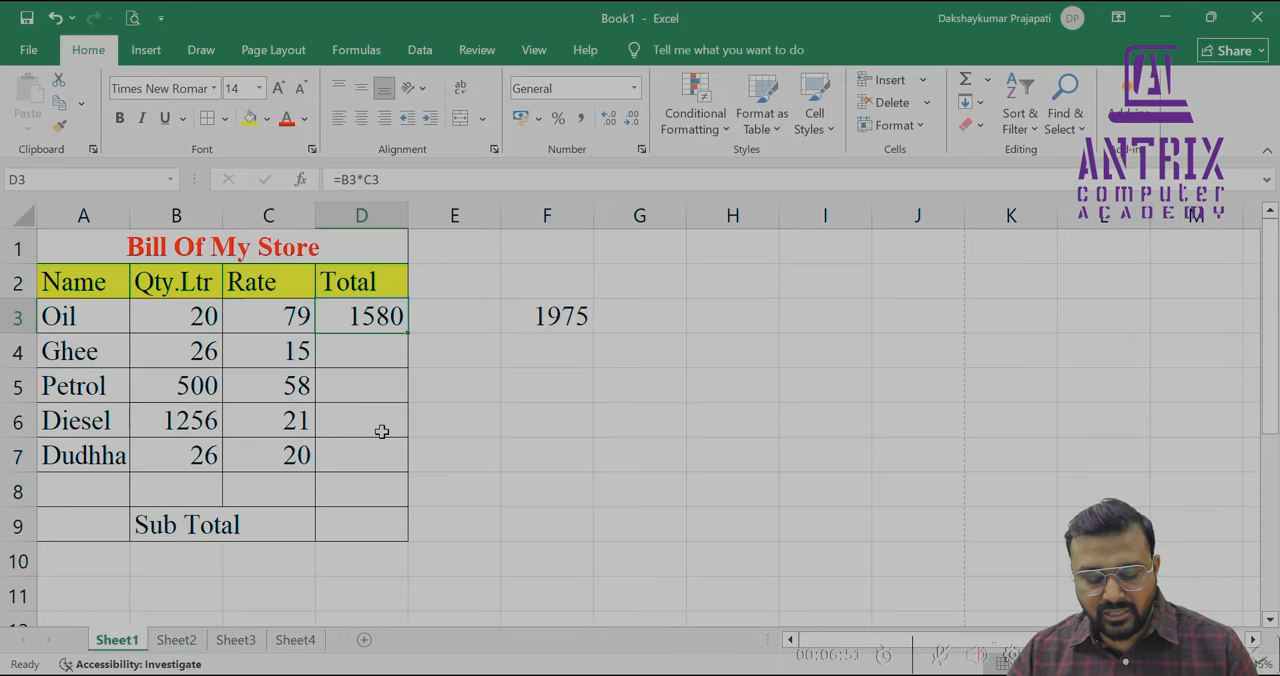
Copy the total formula from D3 into D4:D7 and check the cell references in D3 through D6
{"action": "key", "text": "ctrl+c"}
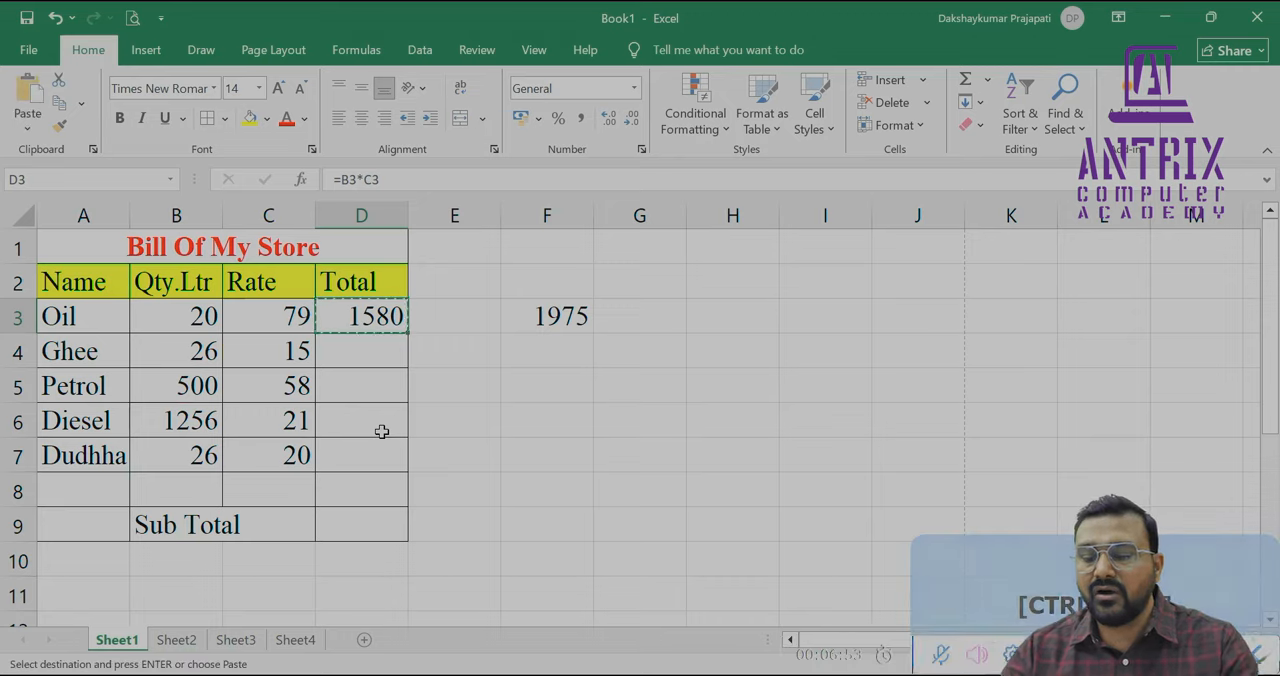
{"action": "key", "text": "Down"}
{"action": "key", "text": "shift+Down"}
{"action": "key", "text": "shift+Down"}
{"action": "key", "text": "shift+Down"}
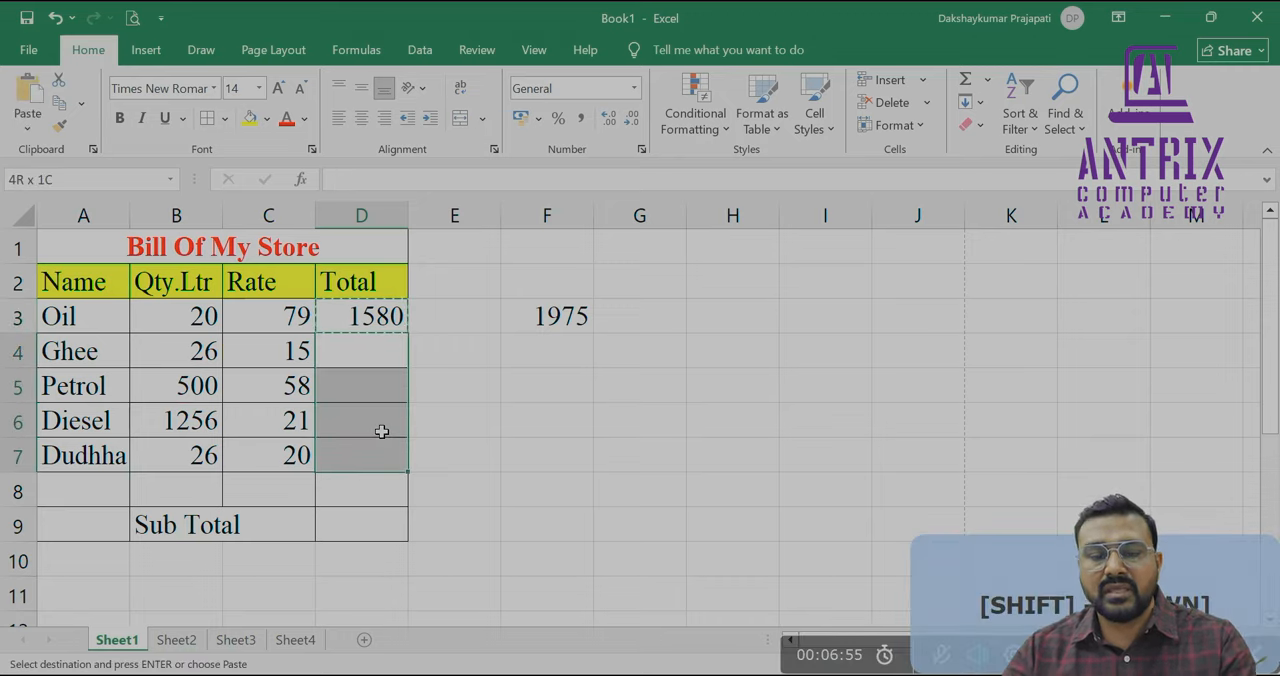
{"action": "key", "text": "ctrl+v"}
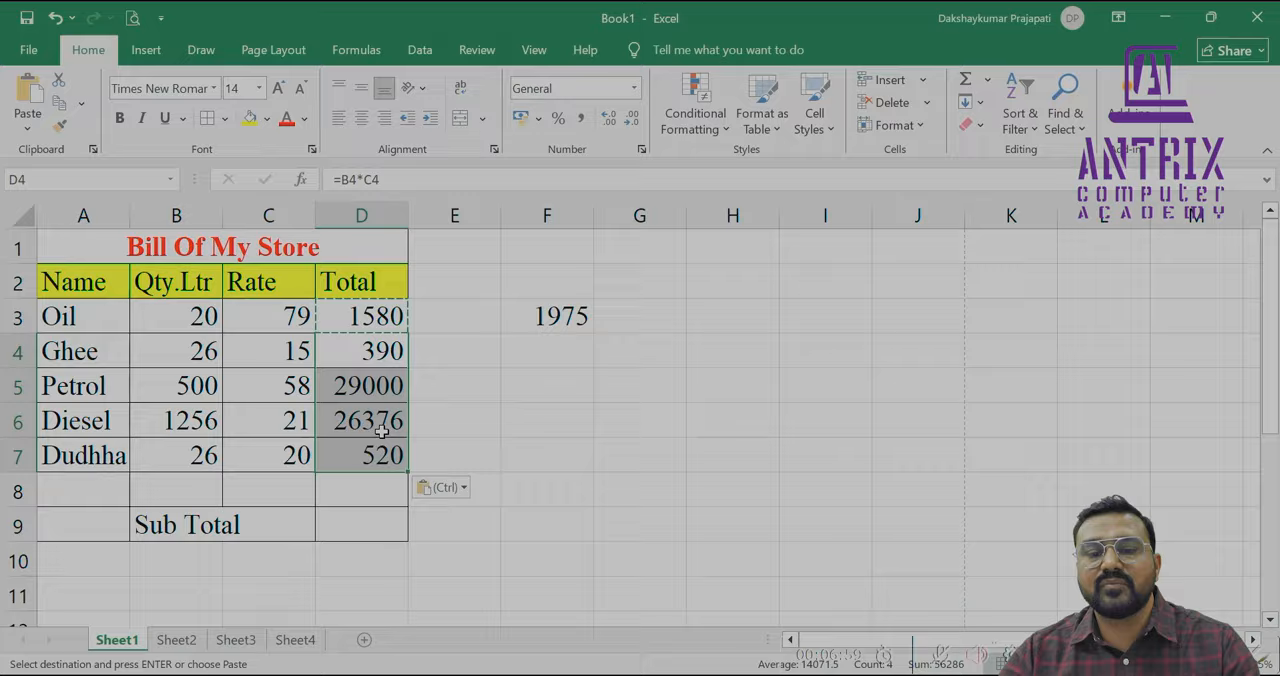
{"action": "key", "text": "Up"}
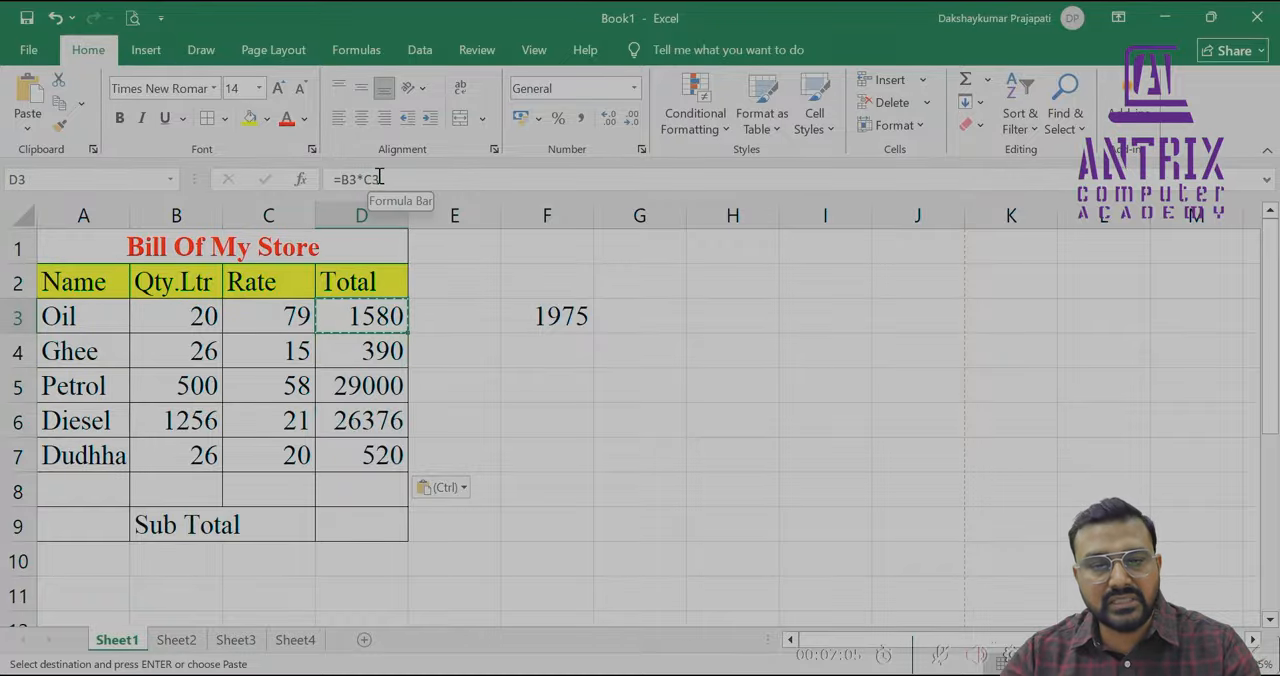
{"action": "left_click", "coordinate": [384, 353]}
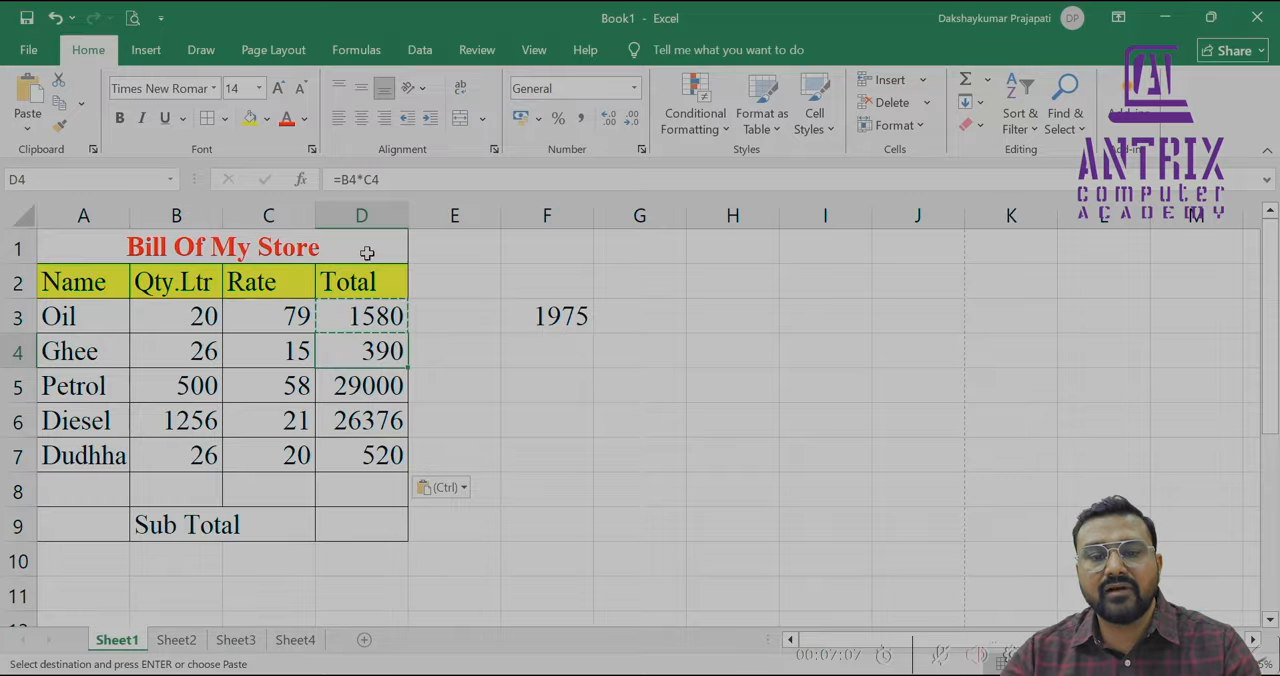
{"action": "left_click", "coordinate": [363, 389]}
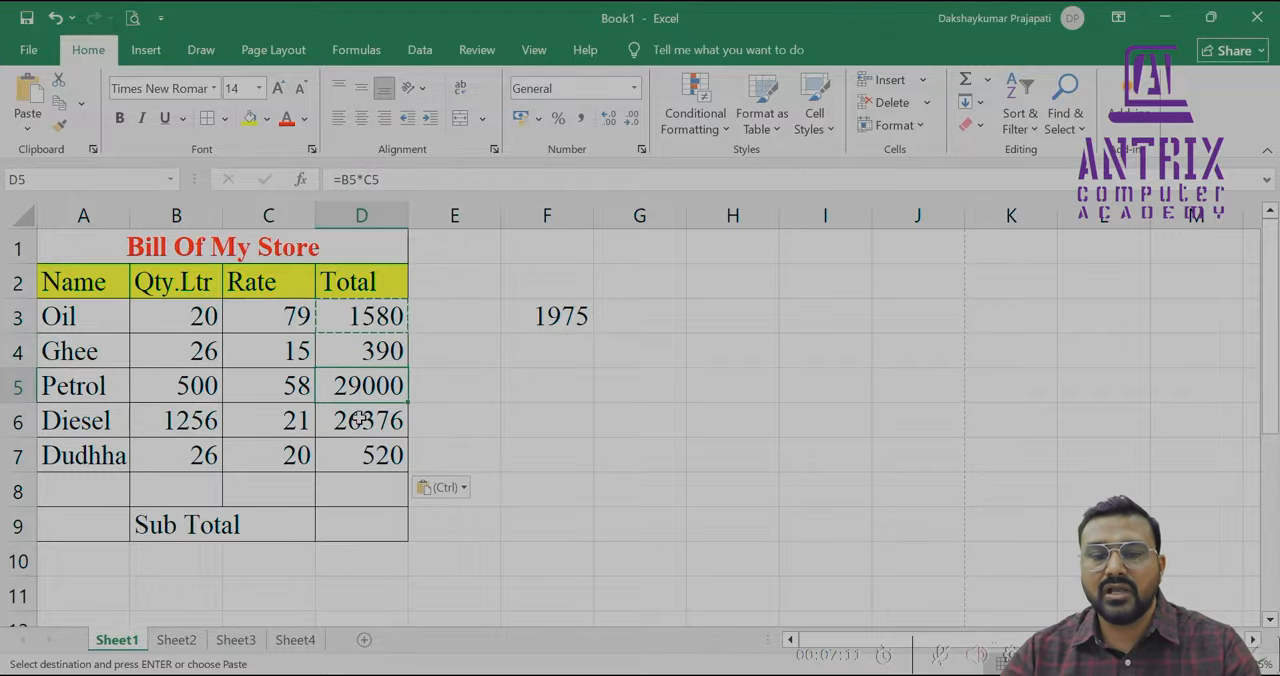
{"action": "left_click", "coordinate": [358, 422]}
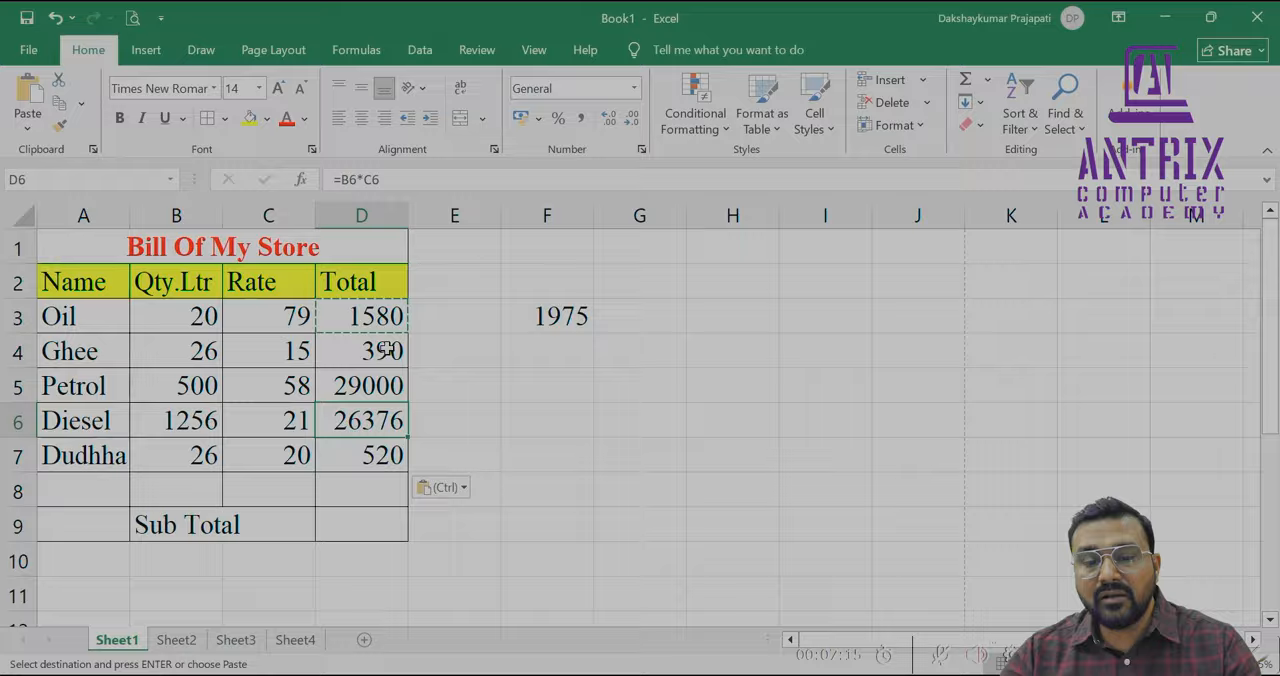
Clear the copied formulas from D4:D7
{"action": "left_click_drag", "start_coordinate": [387, 349], "coordinate": [386, 466]}
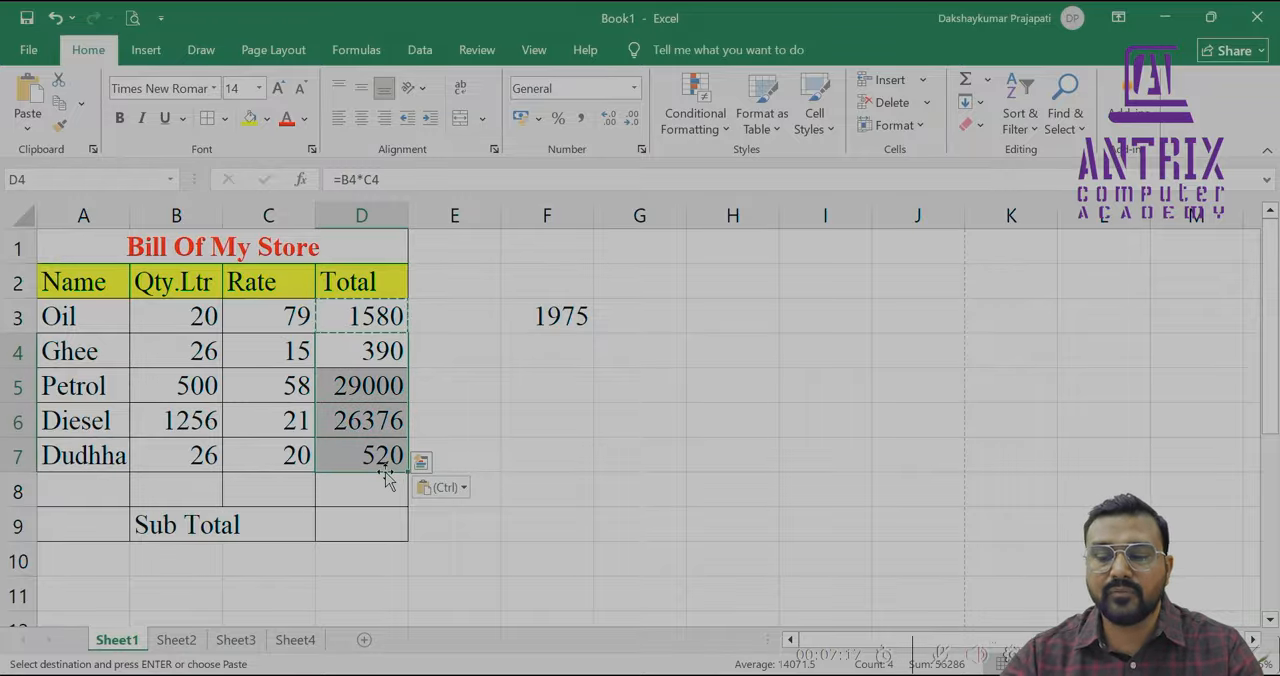
{"action": "key", "text": "Escape"}
{"action": "key", "text": "Delete"}
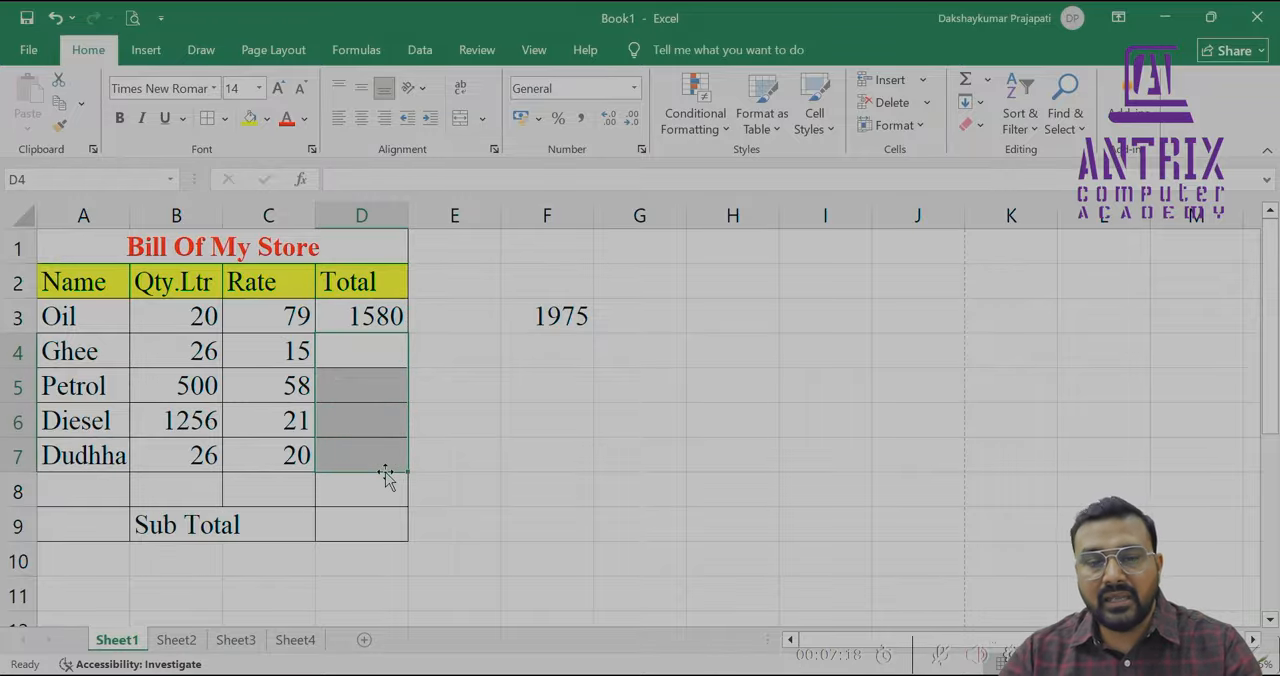
AutoFill the Oil total formula from D3 down through D7
{"action": "left_click", "coordinate": [386, 318]}
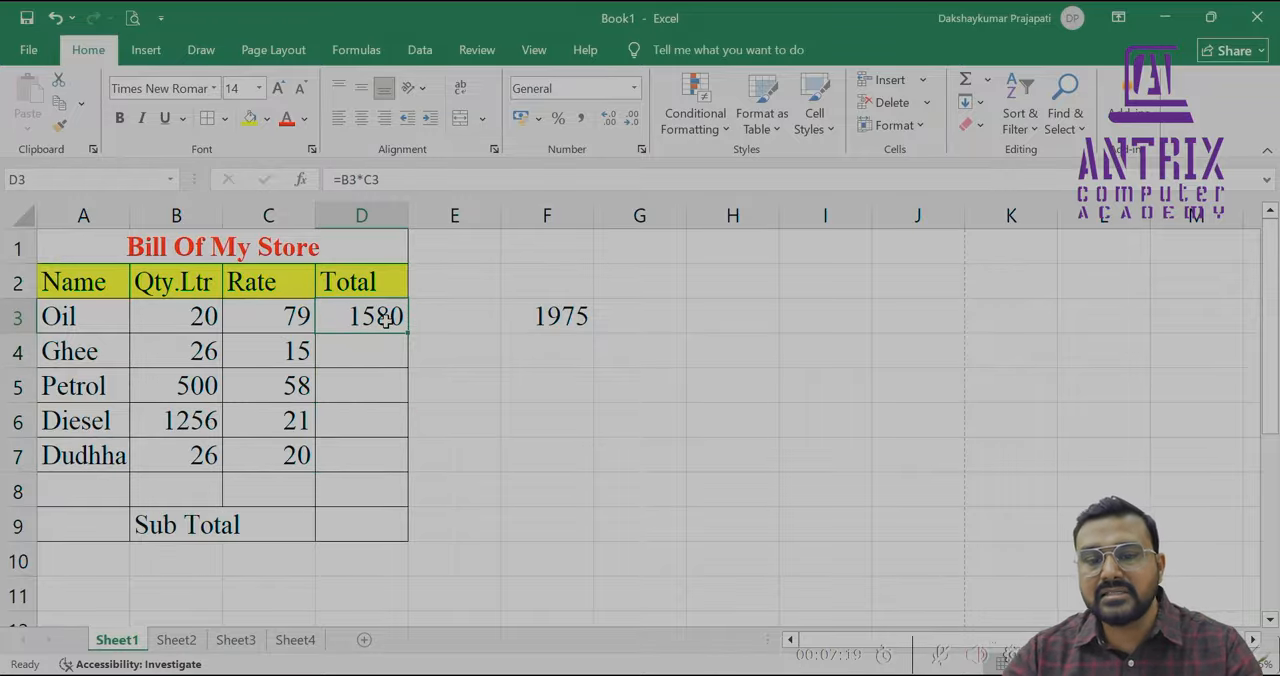
{"action": "left_click", "coordinate": [494, 417]}
{"action": "left_click", "coordinate": [378, 314]}
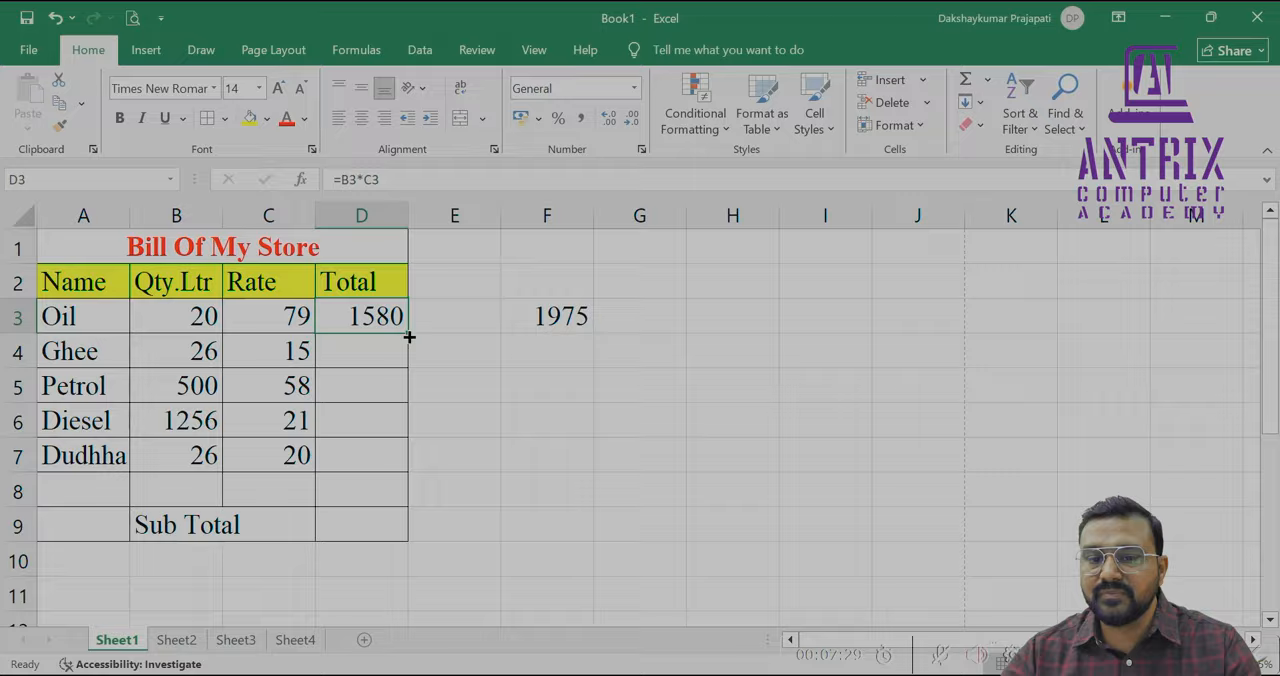
{"action": "left_click_drag", "start_coordinate": [409, 338], "coordinate": [407, 461]}
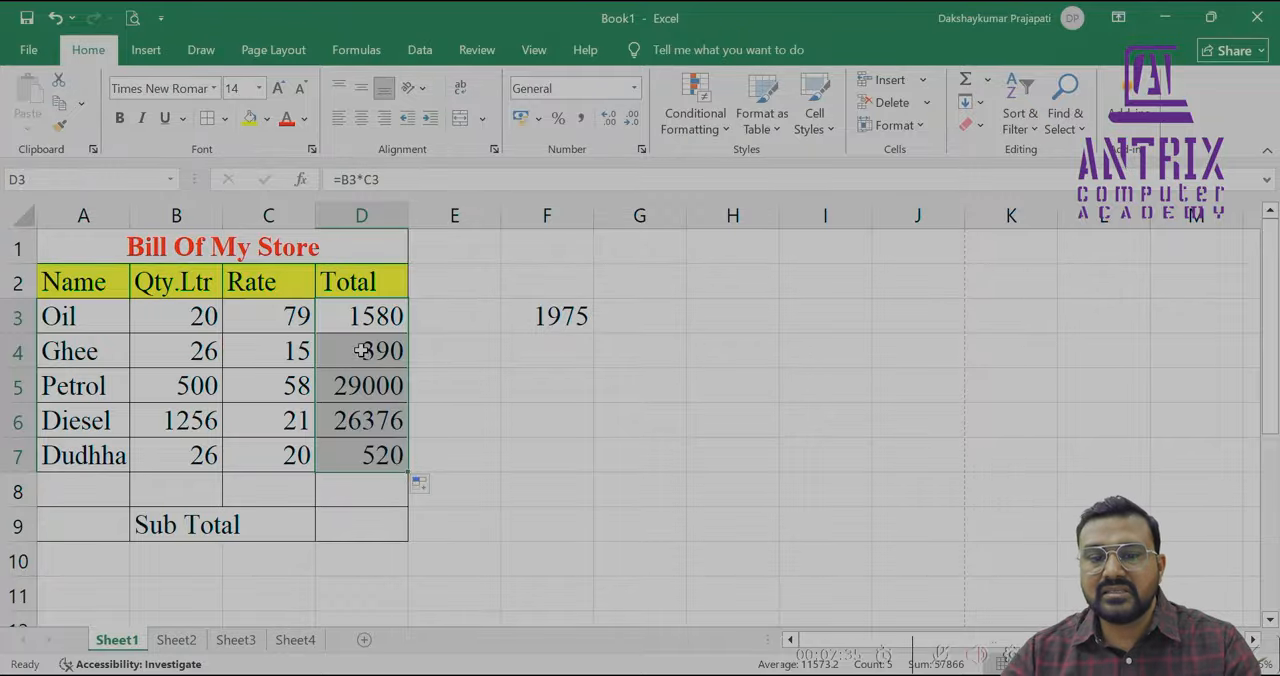
Clear the totals in D4:D7 and refill them from D3 with the Fill Down command
{"action": "left_click_drag", "start_coordinate": [363, 352], "coordinate": [365, 458]}
{"action": "key", "text": "Delete"}
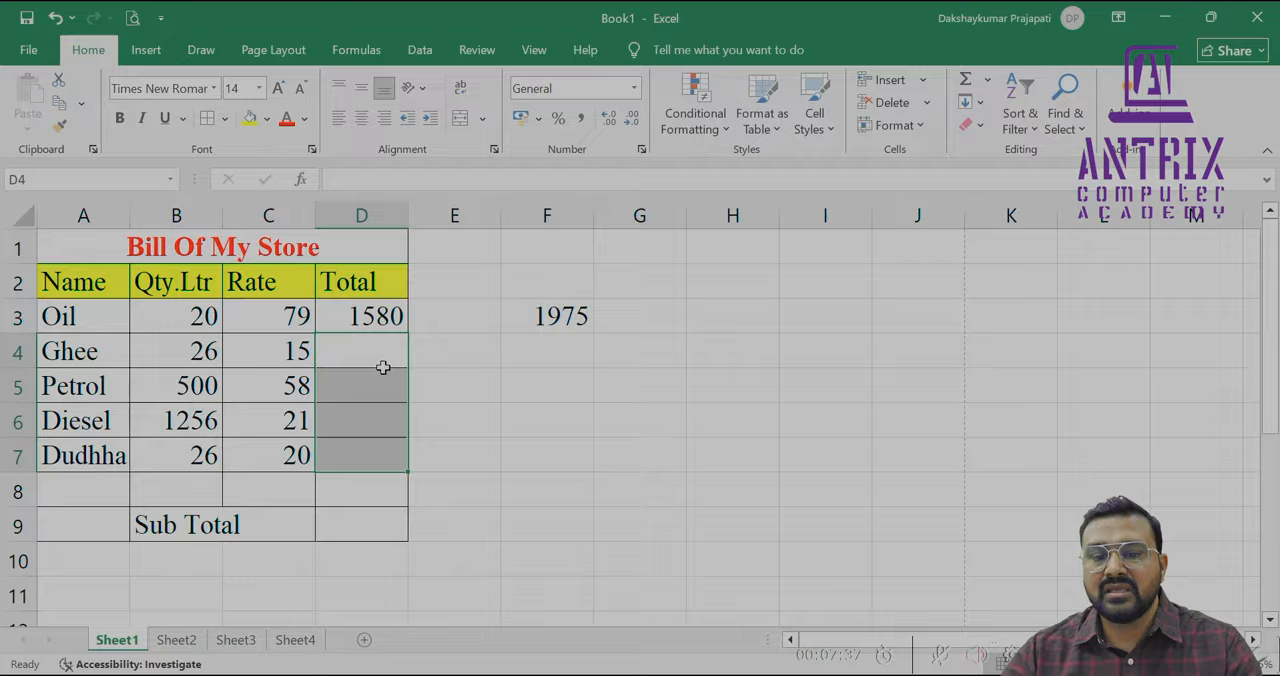
{"action": "left_click", "coordinate": [391, 315]}
{"action": "left_click_drag", "start_coordinate": [391, 315], "coordinate": [389, 458]}
{"action": "key", "text": "ctrl+d"}
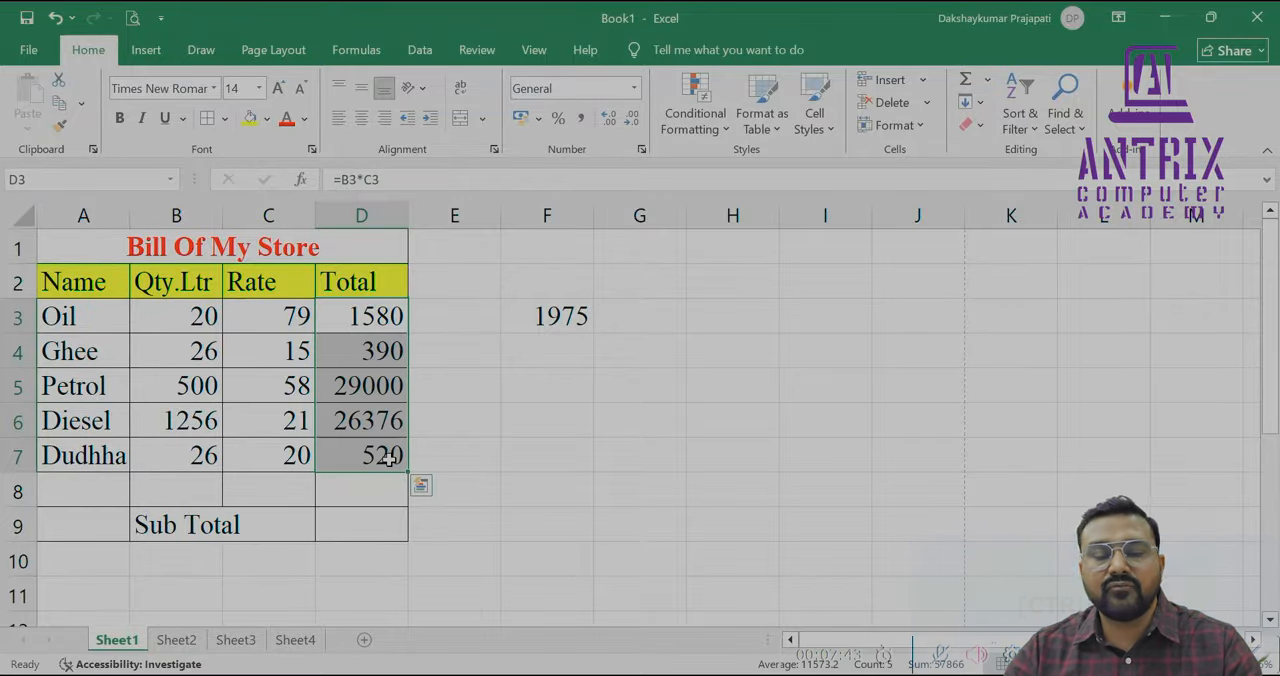
Set the Oil quantity in B3 to 0
{"action": "left_click", "coordinate": [187, 316]}
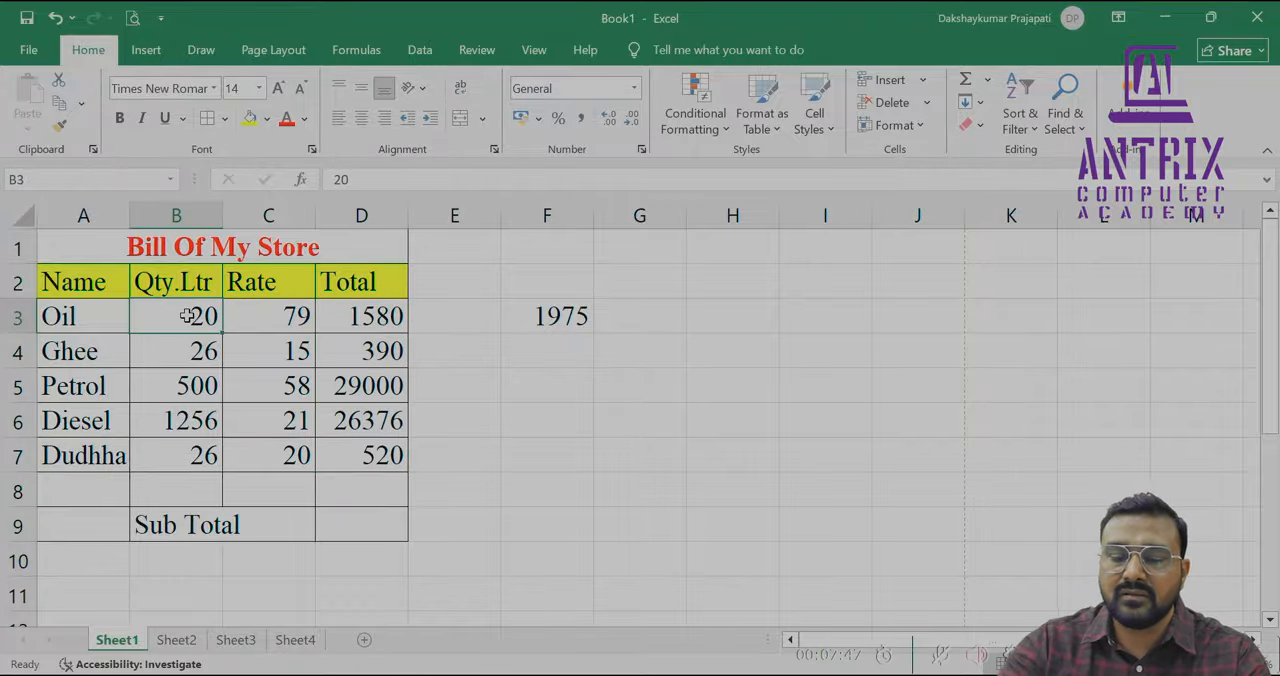
{"action": "type", "text": "0"}
{"action": "key", "text": "Return"}
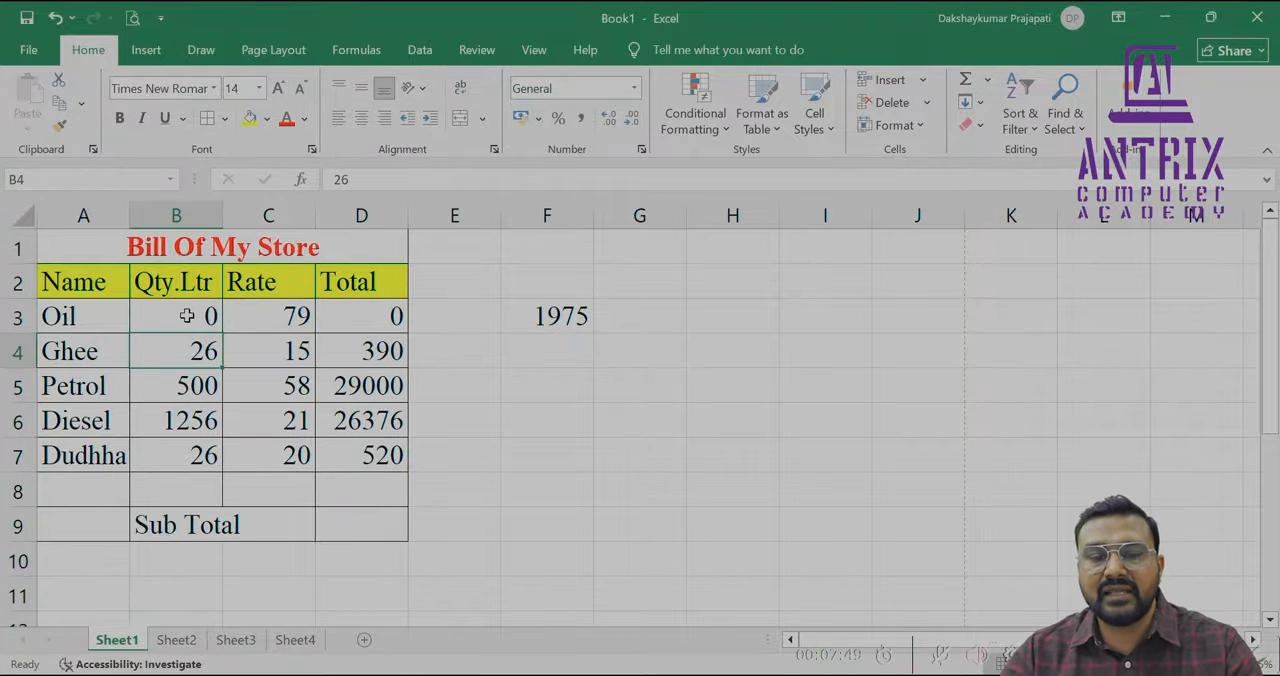
Set the Oil quantity in B3 to 30
{"action": "left_click", "coordinate": [211, 316]}
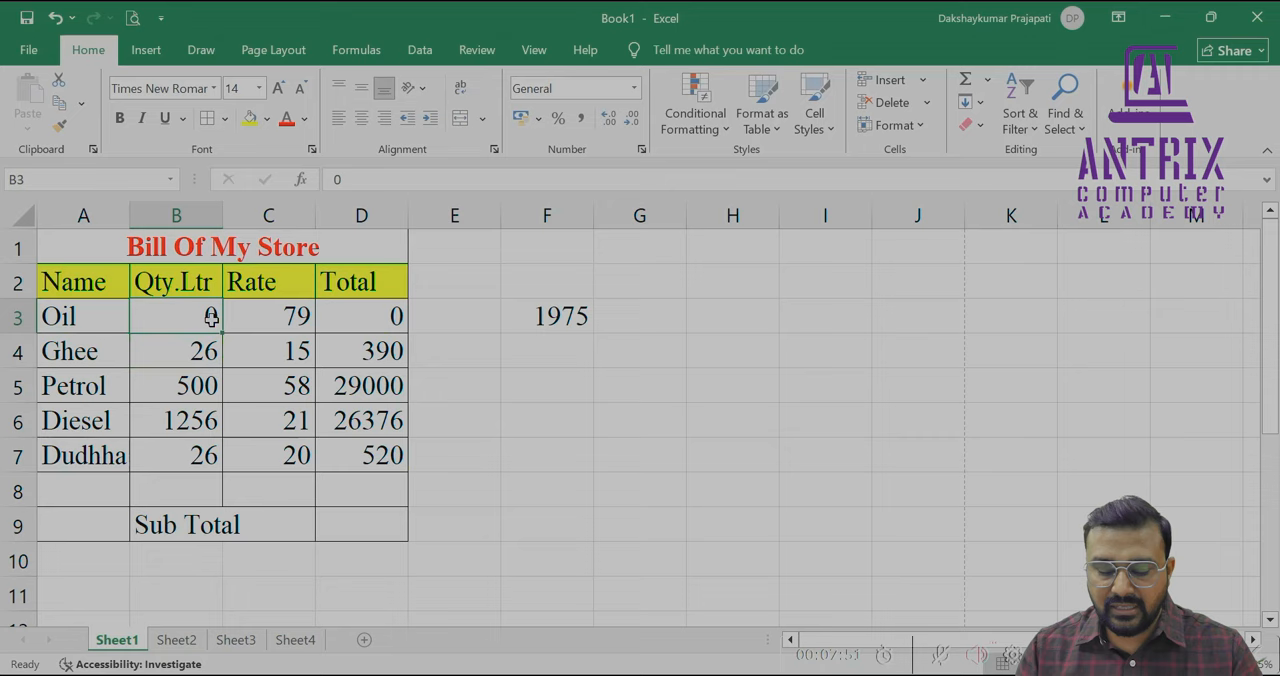
{"action": "type", "text": "30"}
{"action": "key", "text": "Return"}
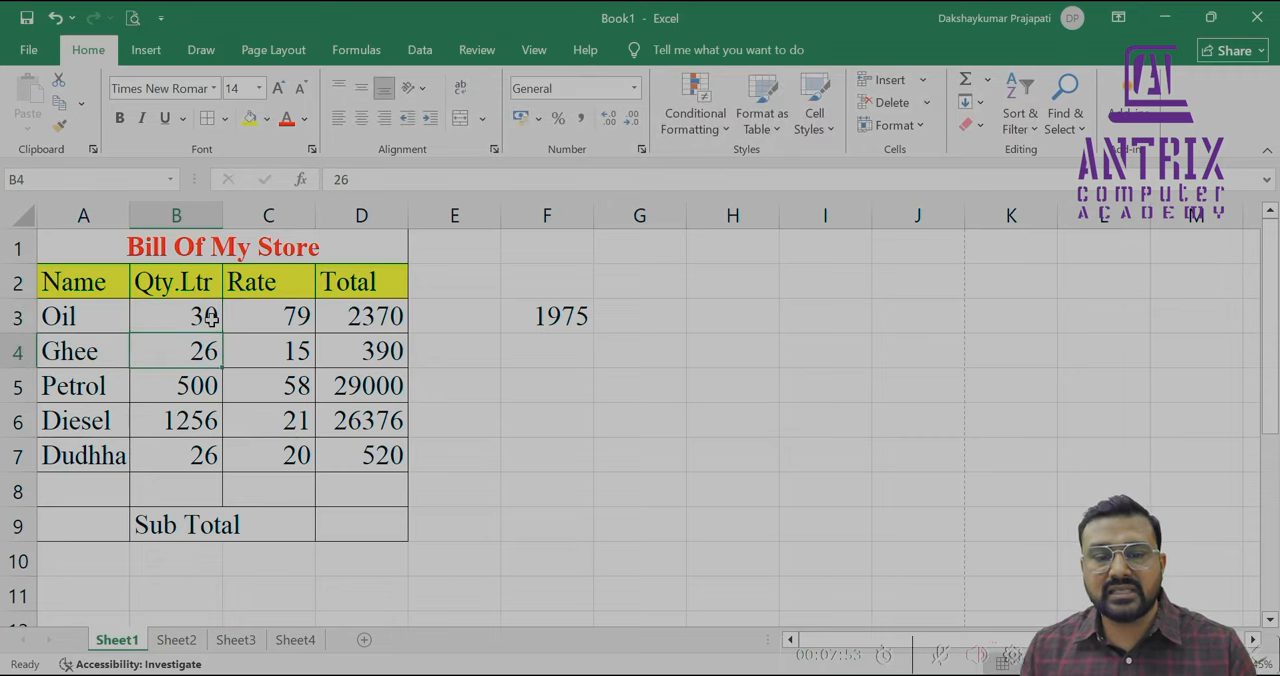
Set the Ghee rate in C4 to 145 and the Petrol rate in C5 to 34
{"action": "key", "text": "Right"}
{"action": "type", "text": "145"}
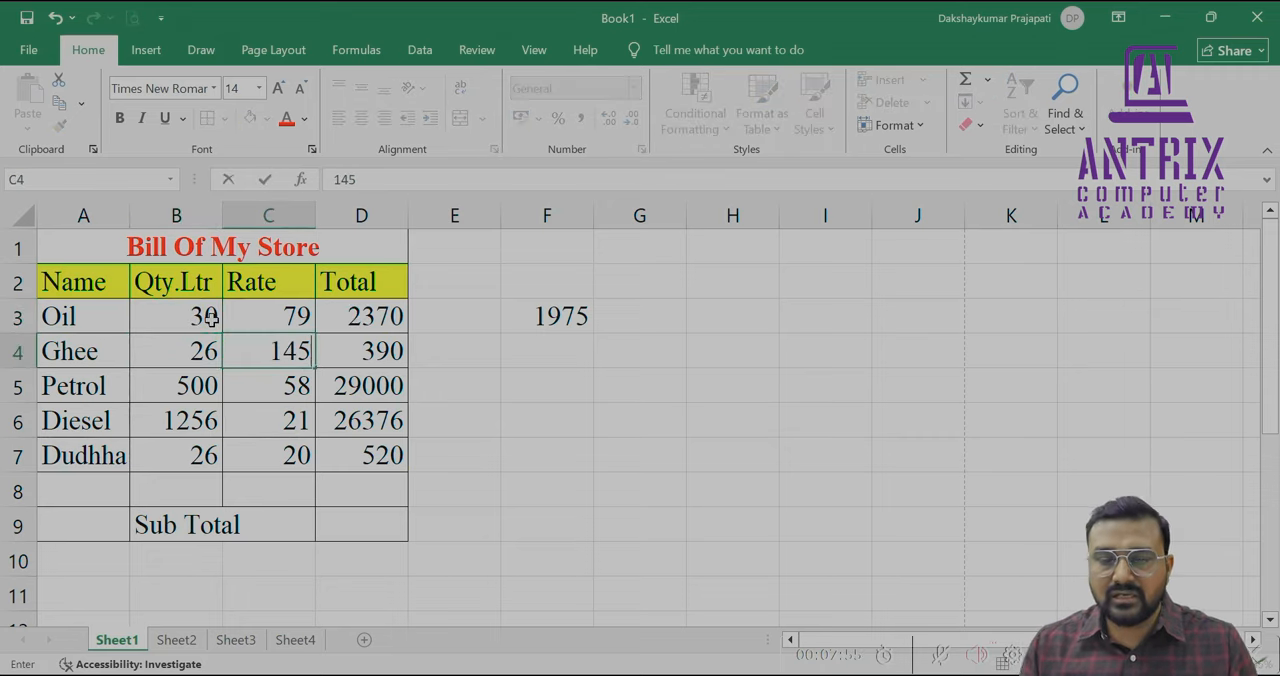
{"action": "key", "text": "Return"}
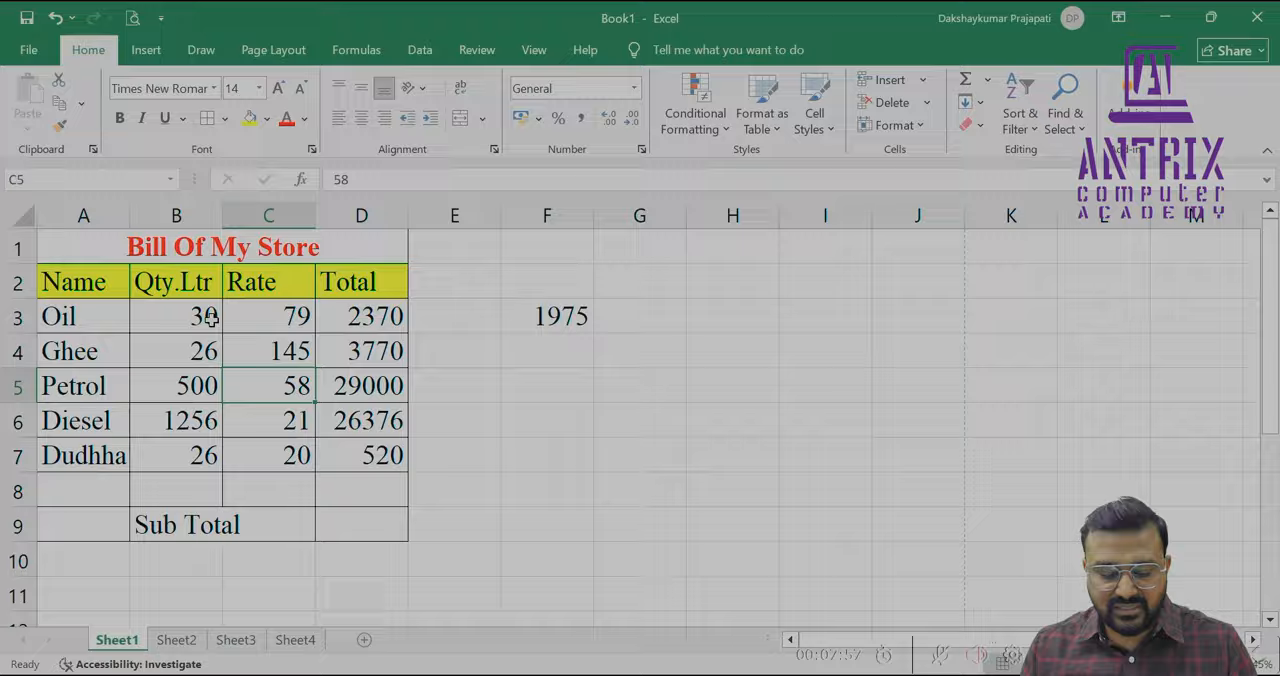
{"action": "type", "text": "34"}
{"action": "key", "text": "Return"}
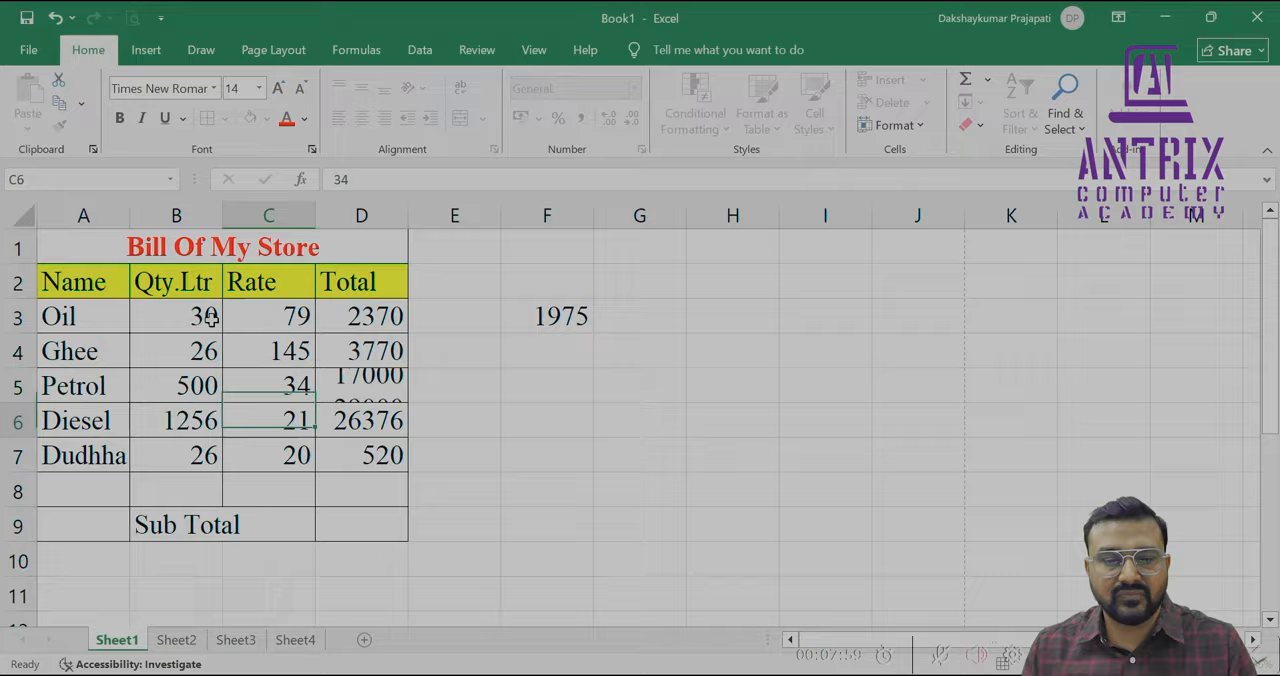
Examine the totals and their row-by-row formulas in the Total column down to the Dudhha row
{"action": "key", "text": "Up"}
{"action": "key", "text": "Up"}
{"action": "key", "text": "Up"}
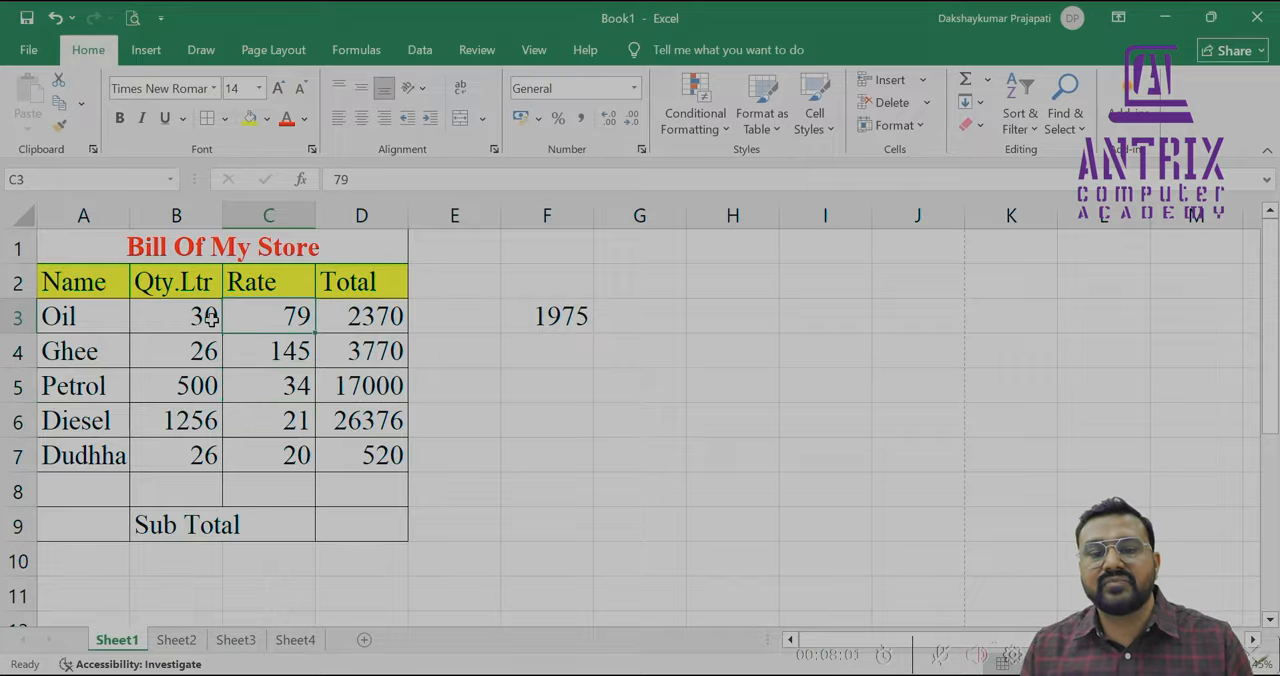
{"action": "key", "text": "Right"}
{"action": "key", "text": "Down"}
{"action": "key", "text": "Down"}
{"action": "key", "text": "Down"}
{"action": "key", "text": "Down"}
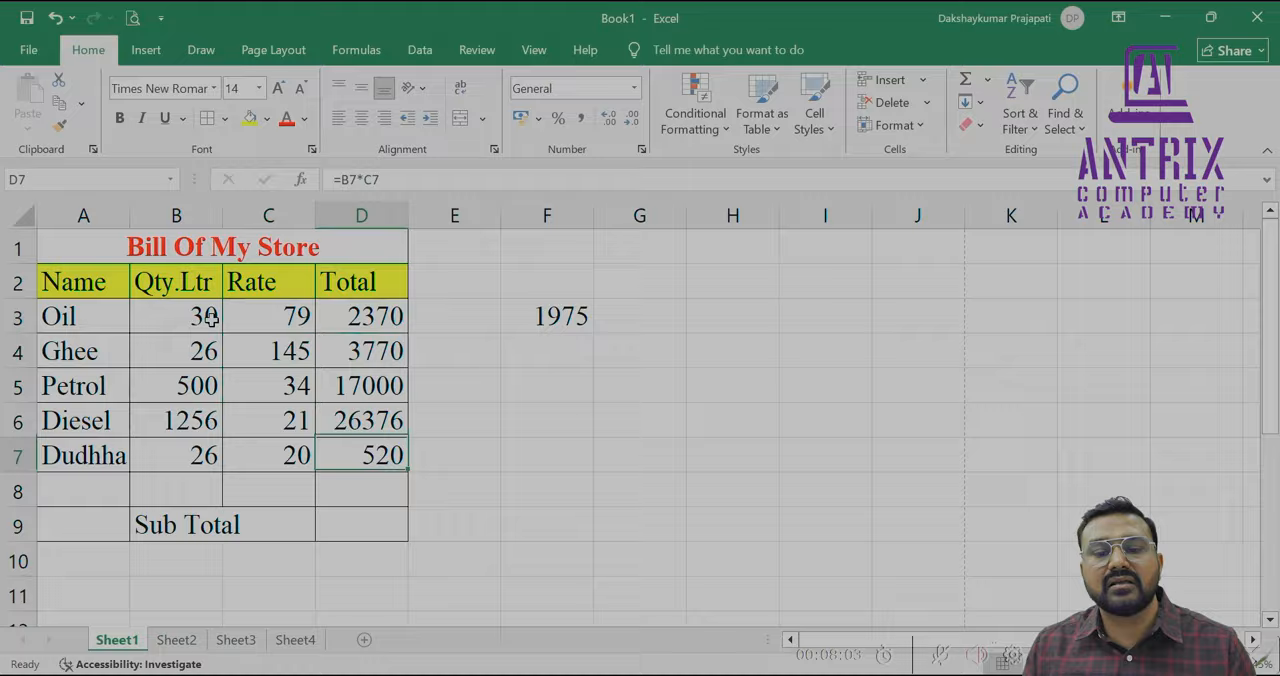
{"action": "key", "text": "Up"}
{"action": "key", "text": "Up"}
{"action": "key", "text": "Up"}
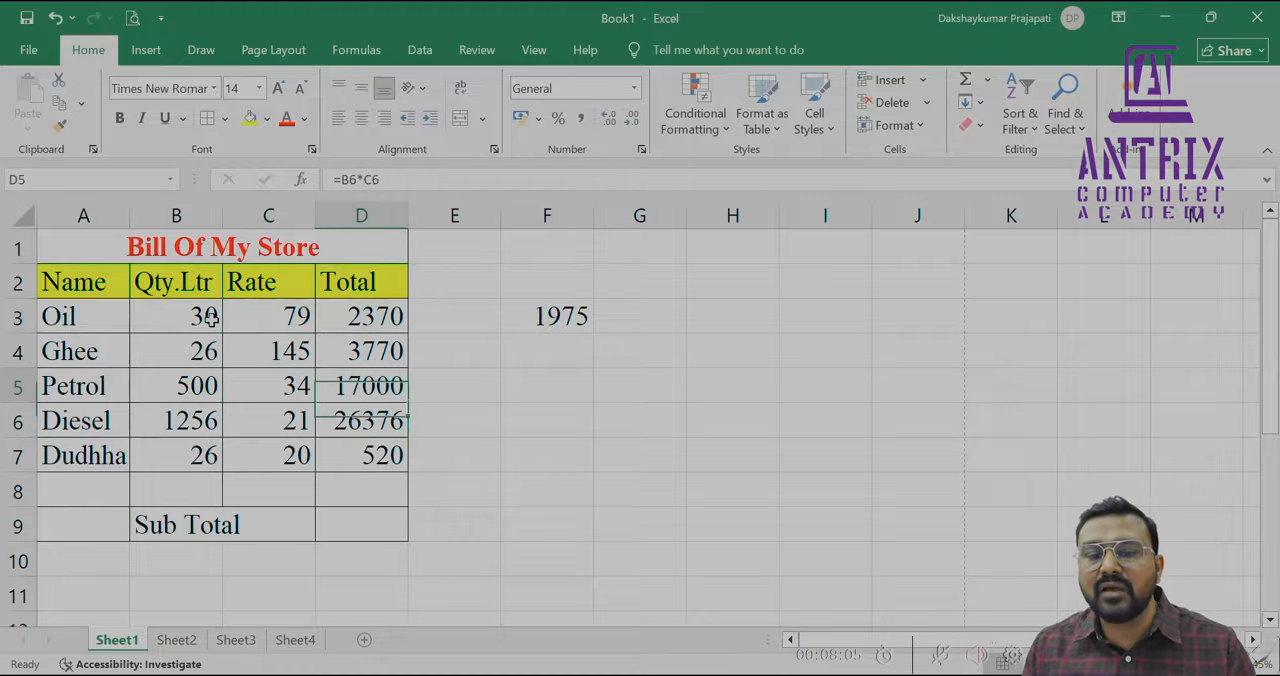
{"action": "key", "text": "Up"}
{"action": "key", "text": "Down"}
{"action": "key", "text": "Down"}
{"action": "key", "text": "Down"}
{"action": "key", "text": "Down"}
{"action": "key", "text": "Down"}
{"action": "key", "text": "Down"}
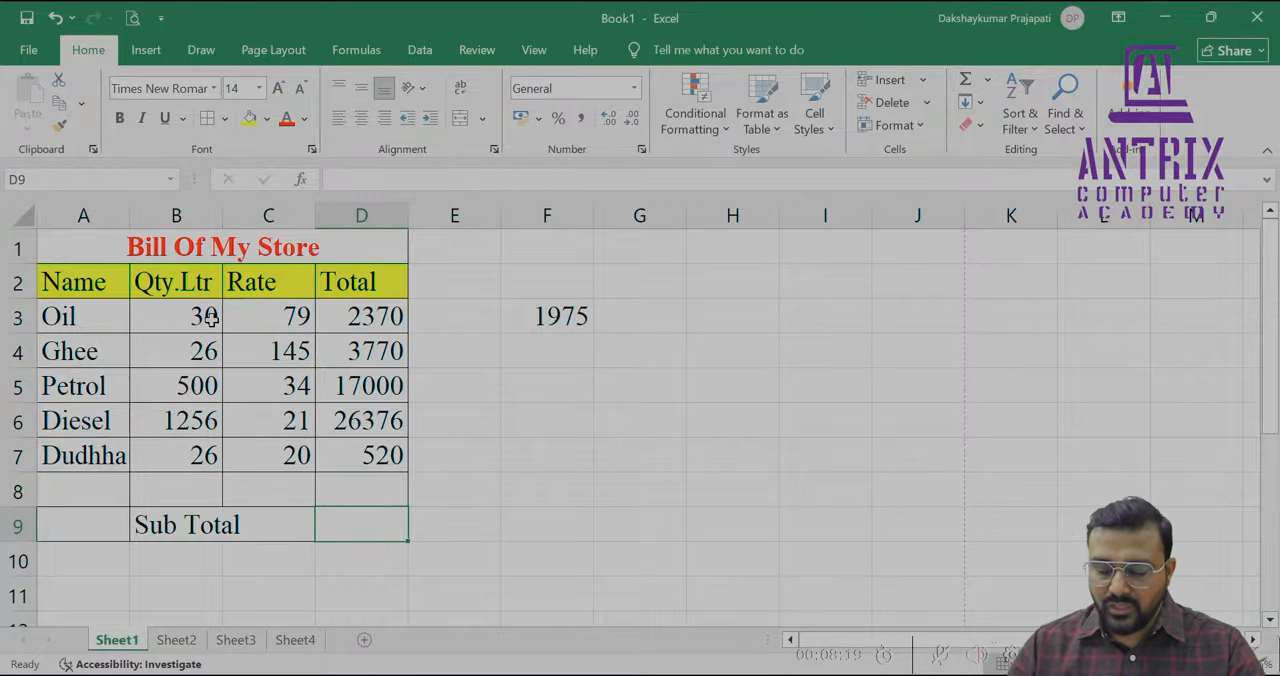
{"action": "type", "text": "="}
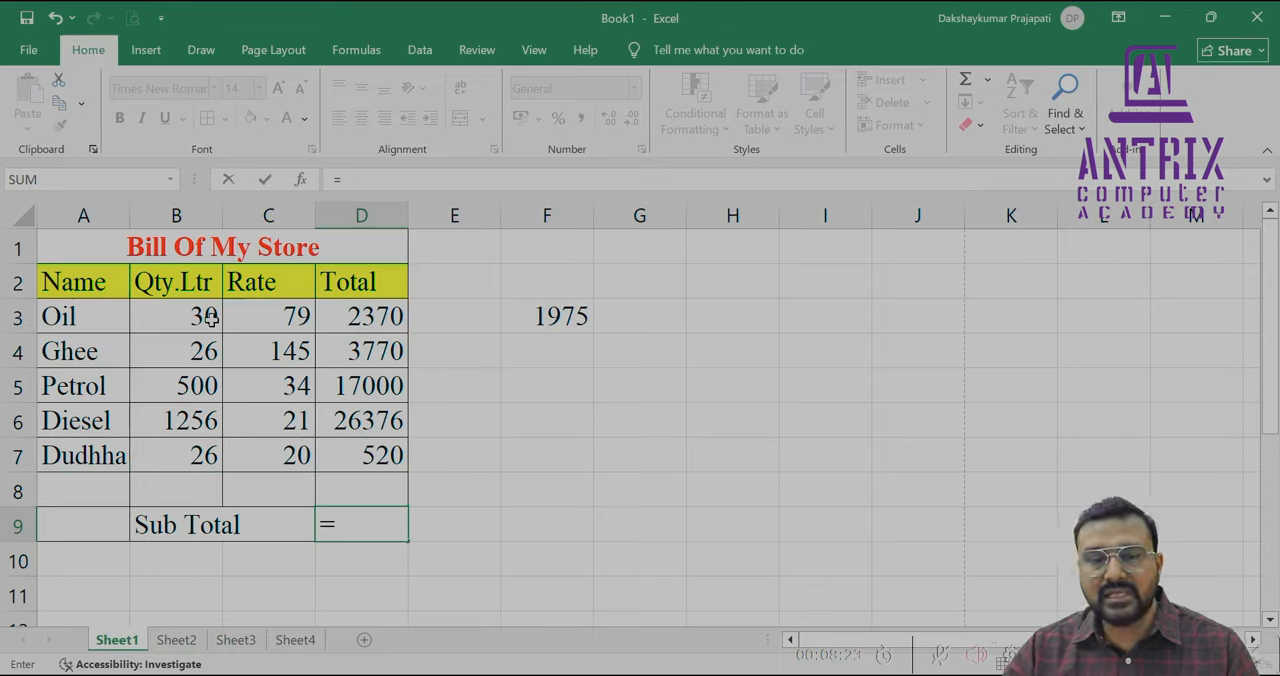
{"action": "type", "text": "D"}
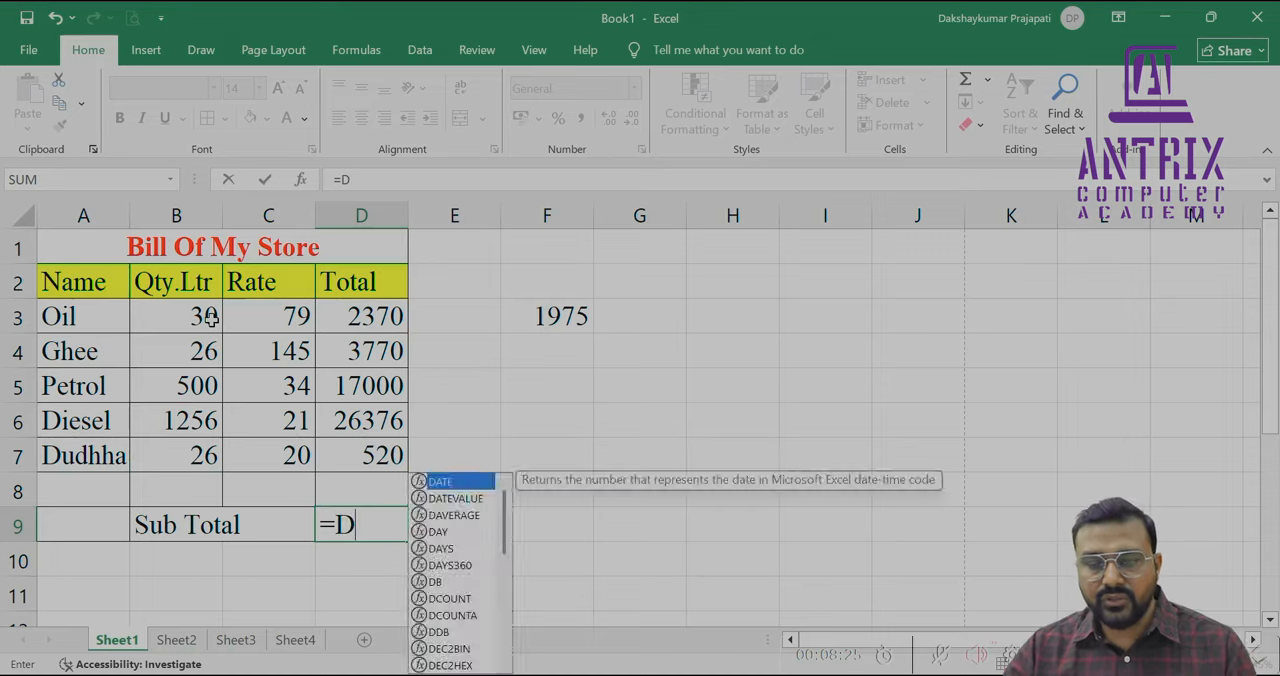
{"action": "type", "text": "3+"}
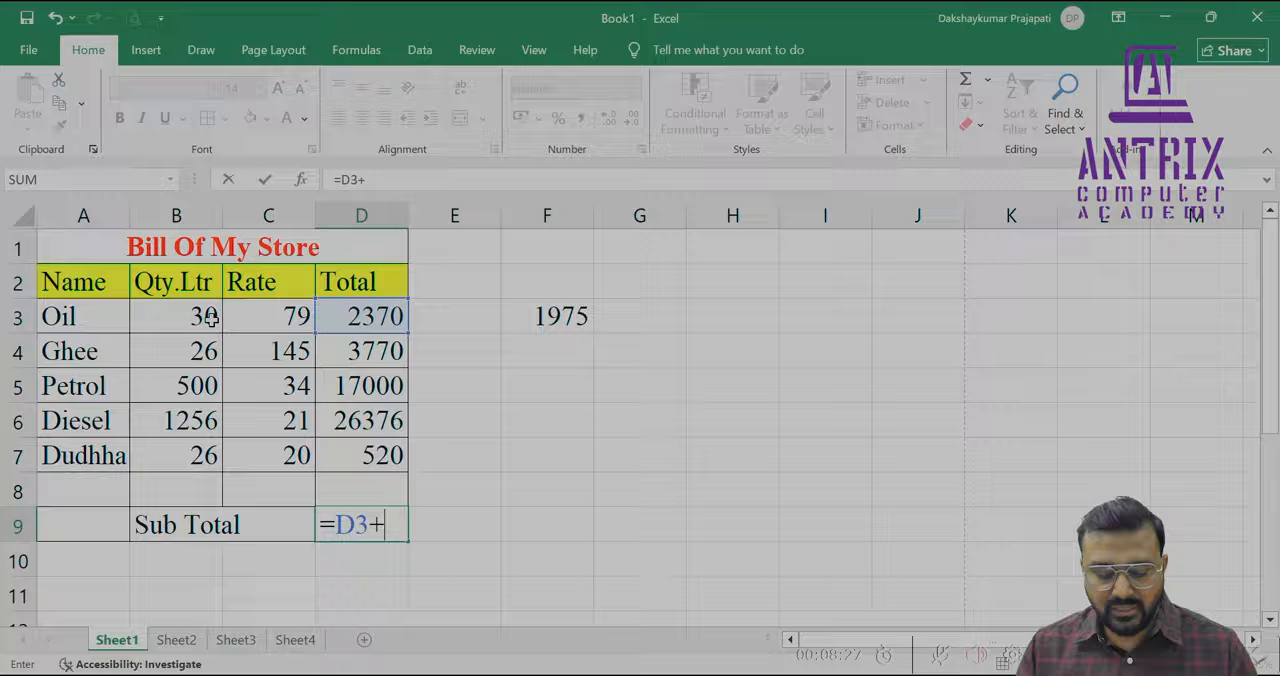
{"action": "type", "text": "D4+D5"}
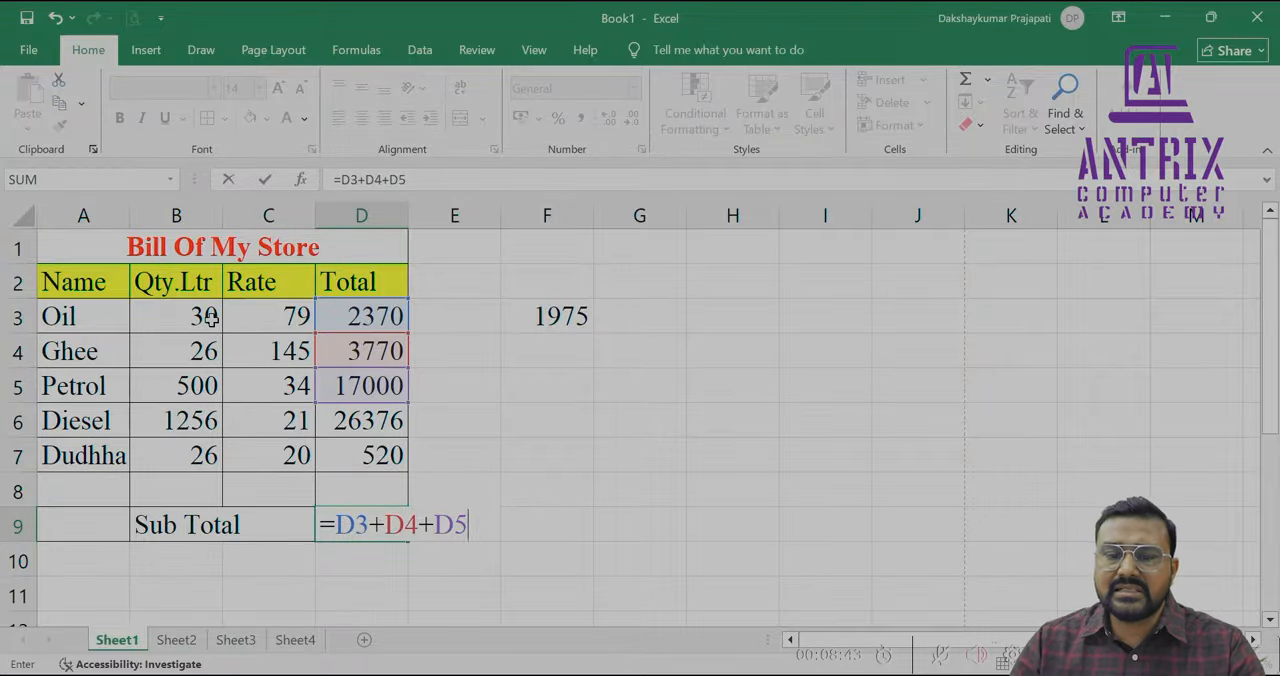
{"action": "key", "text": "BackSpace"}
{"action": "key", "text": "BackSpace"}
{"action": "key", "text": "BackSpace"}
{"action": "key", "text": "BackSpace"}
{"action": "key", "text": "BackSpace"}
{"action": "key", "text": "BackSpace"}
{"action": "key", "text": "BackSpace"}
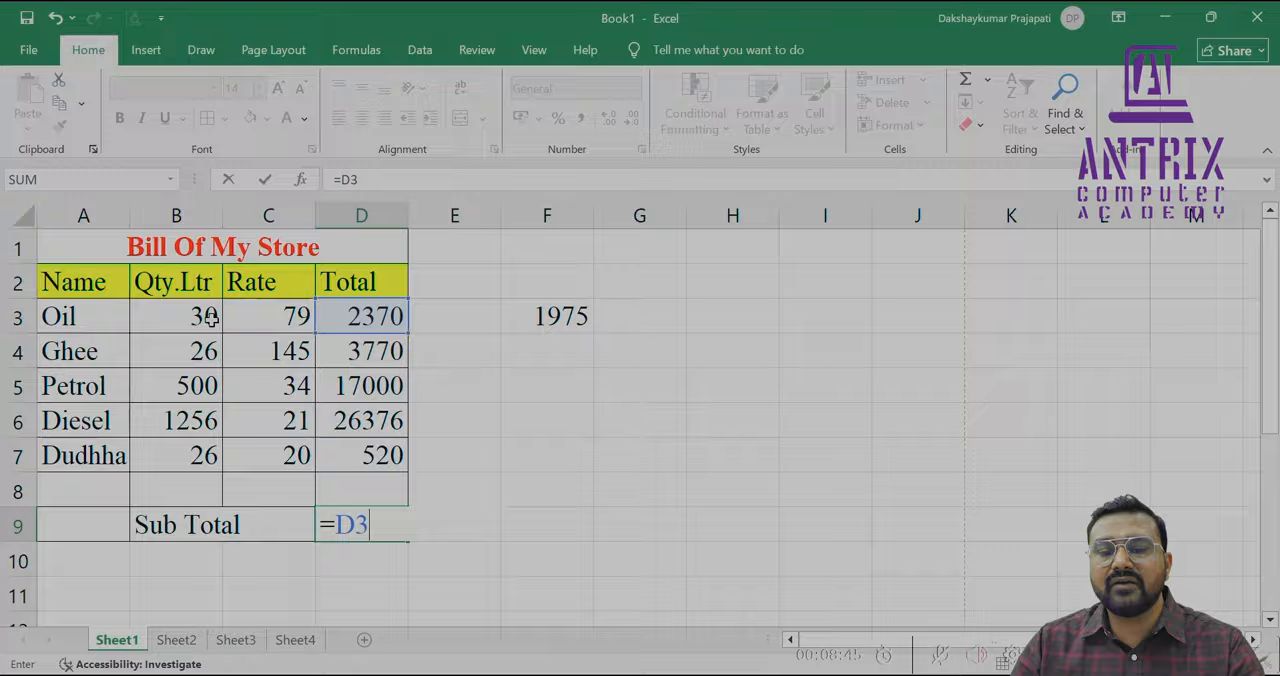
{"action": "key", "text": "Escape"}
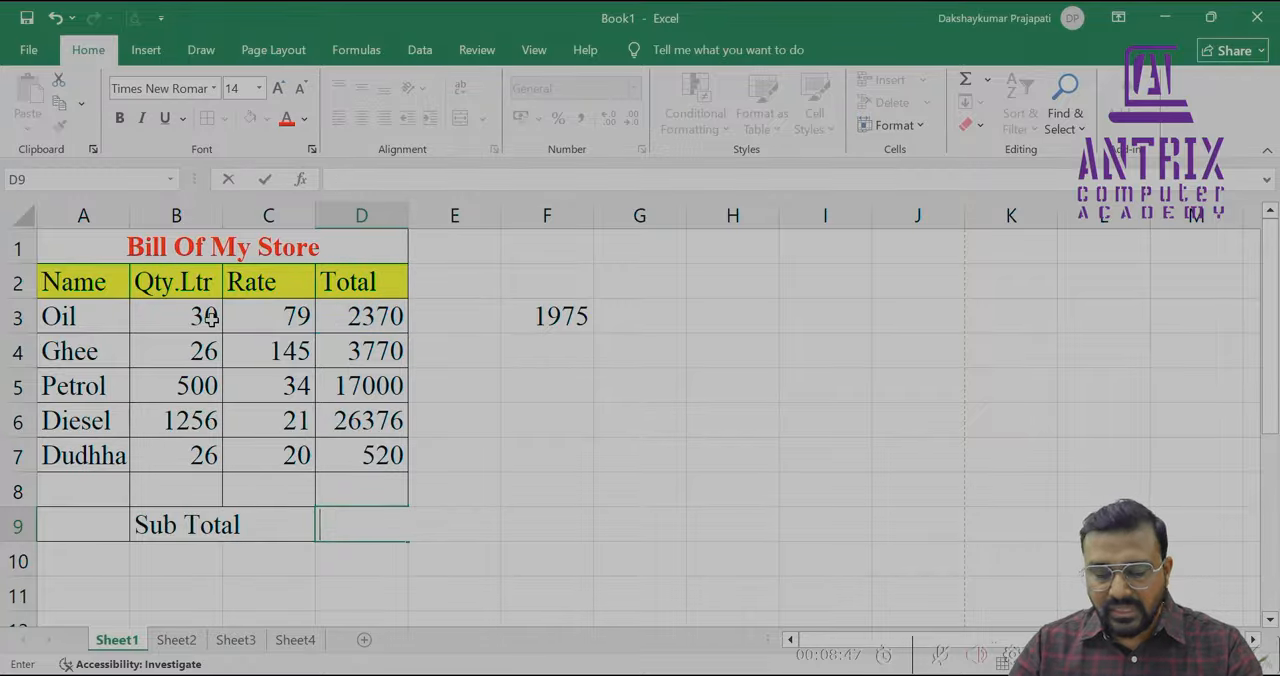
Enter =SUM(D3:D7) in D9 to calculate the bill's sub total
{"action": "type", "text": "="}
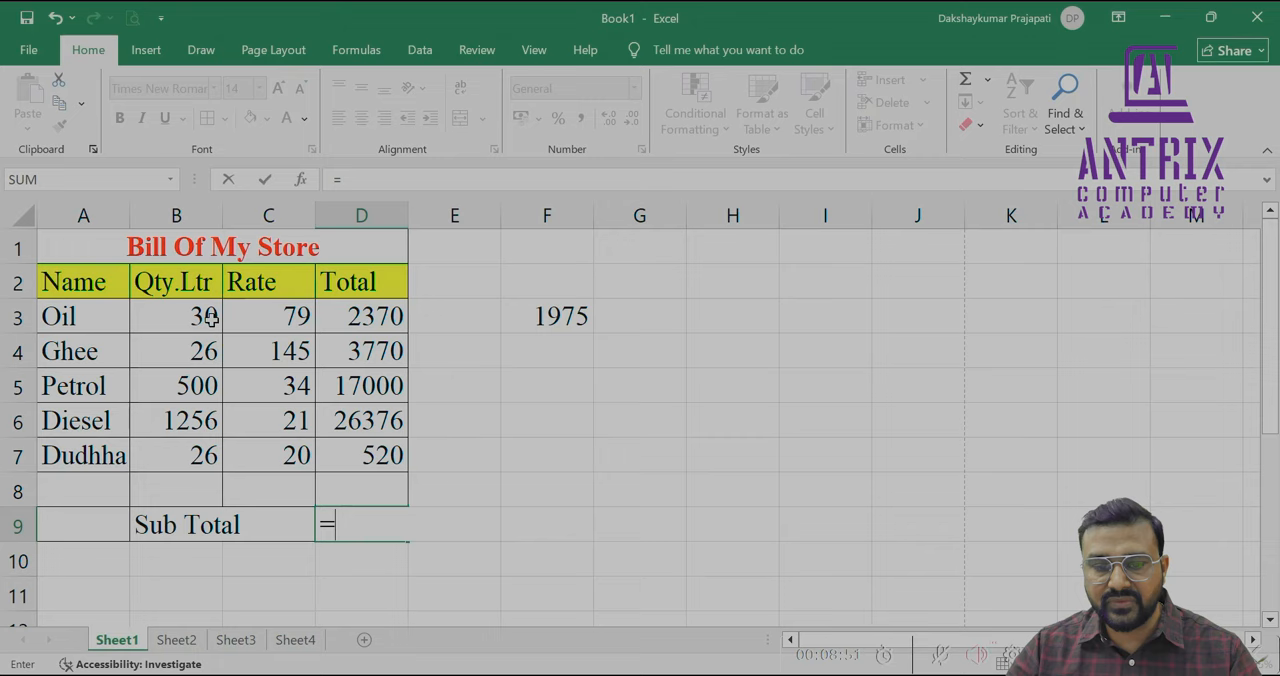
{"action": "type", "text": "SUM"}
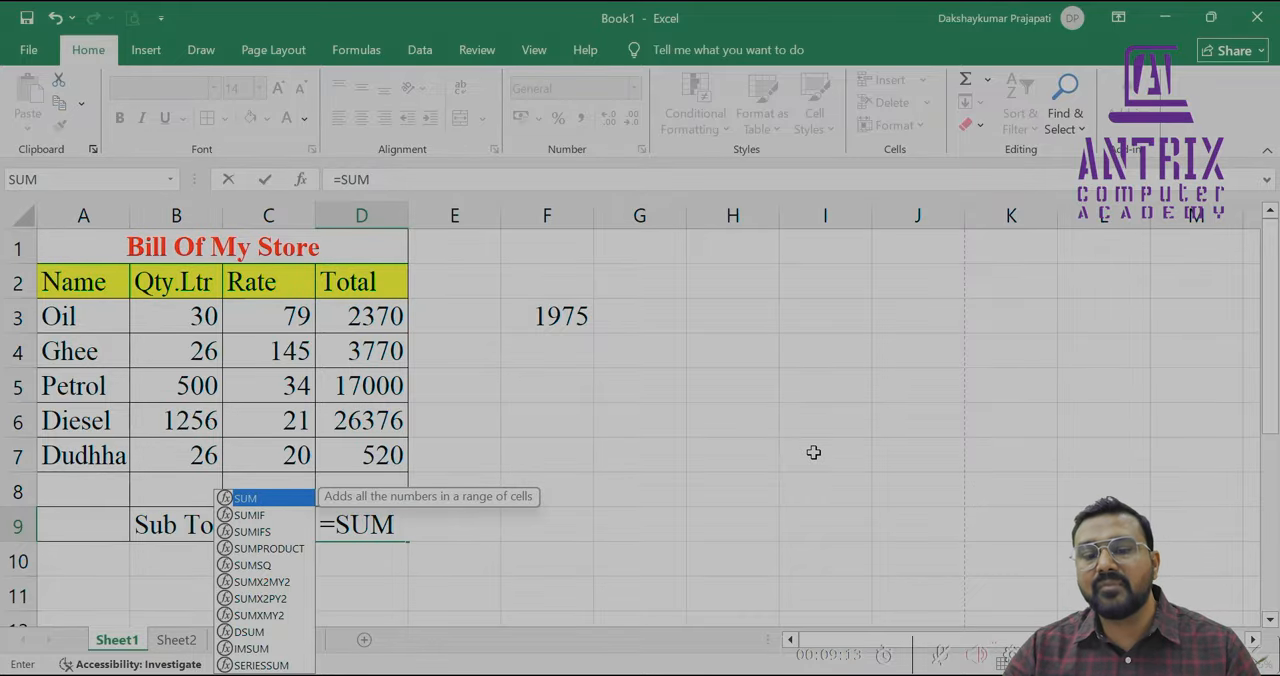
{"action": "type", "text": "("}
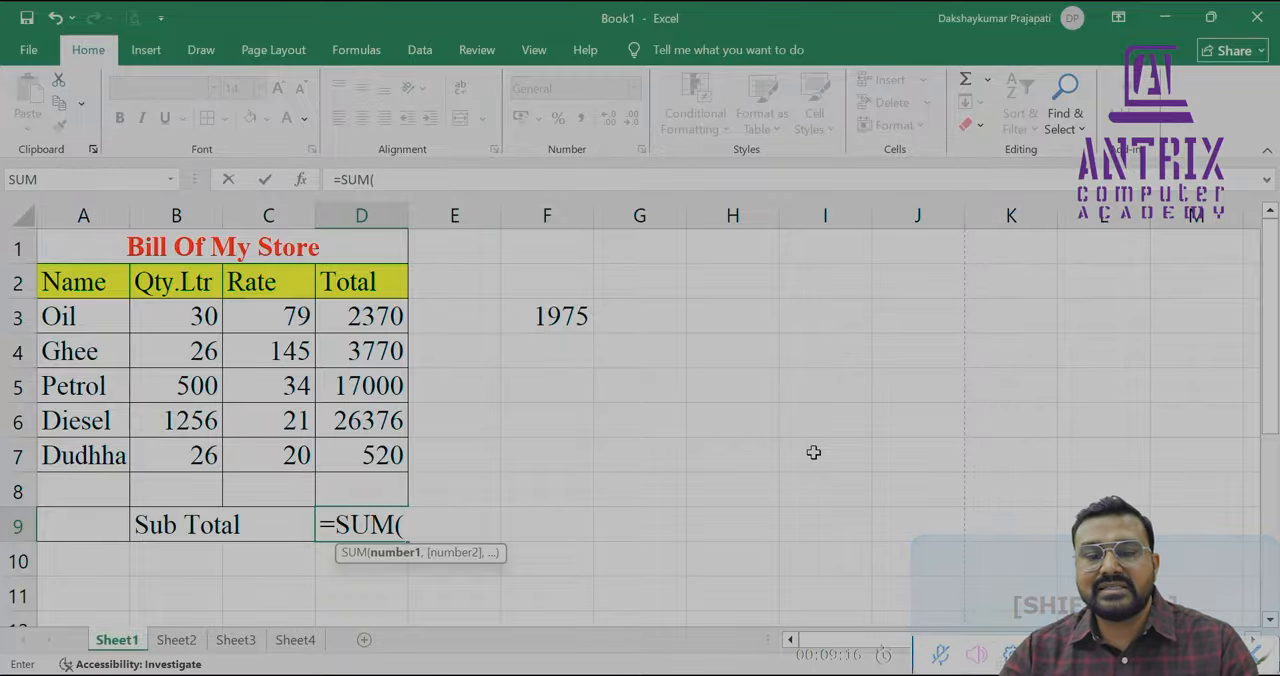
{"action": "left_click", "coordinate": [386, 316]}
{"action": "left_click_drag", "start_coordinate": [386, 316], "coordinate": [380, 459]}
{"action": "type", "text": ")"}
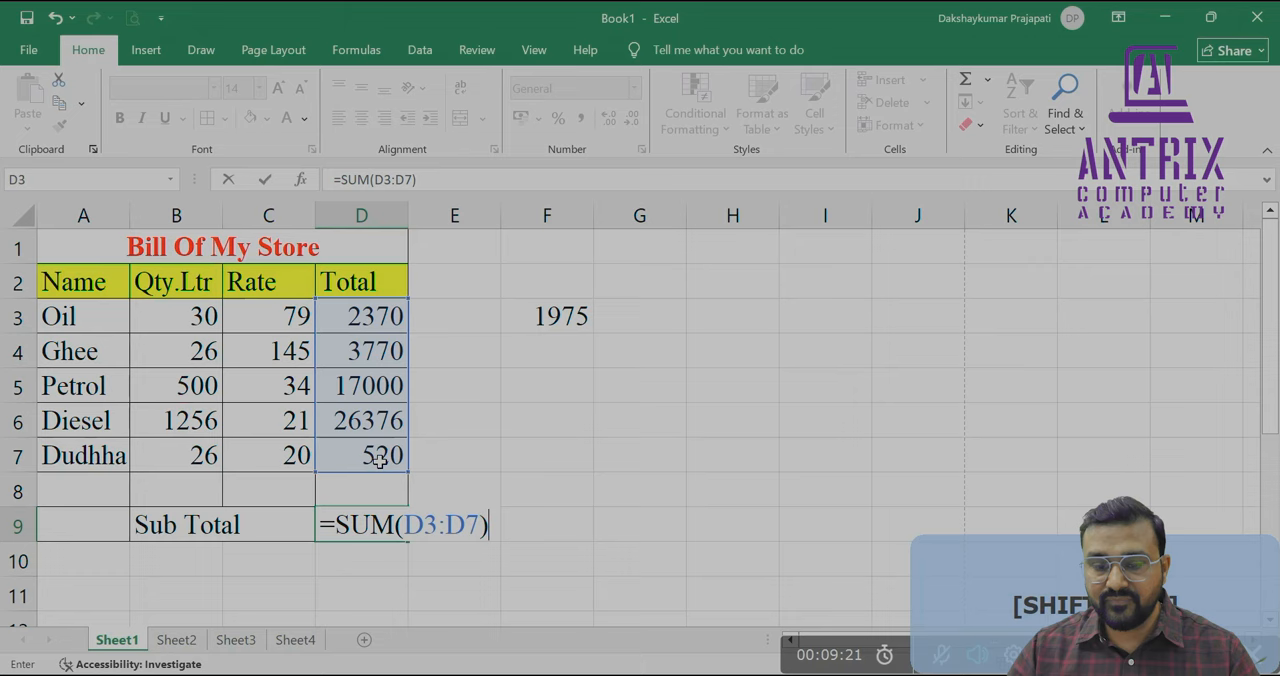
{"action": "key", "text": "Return"}
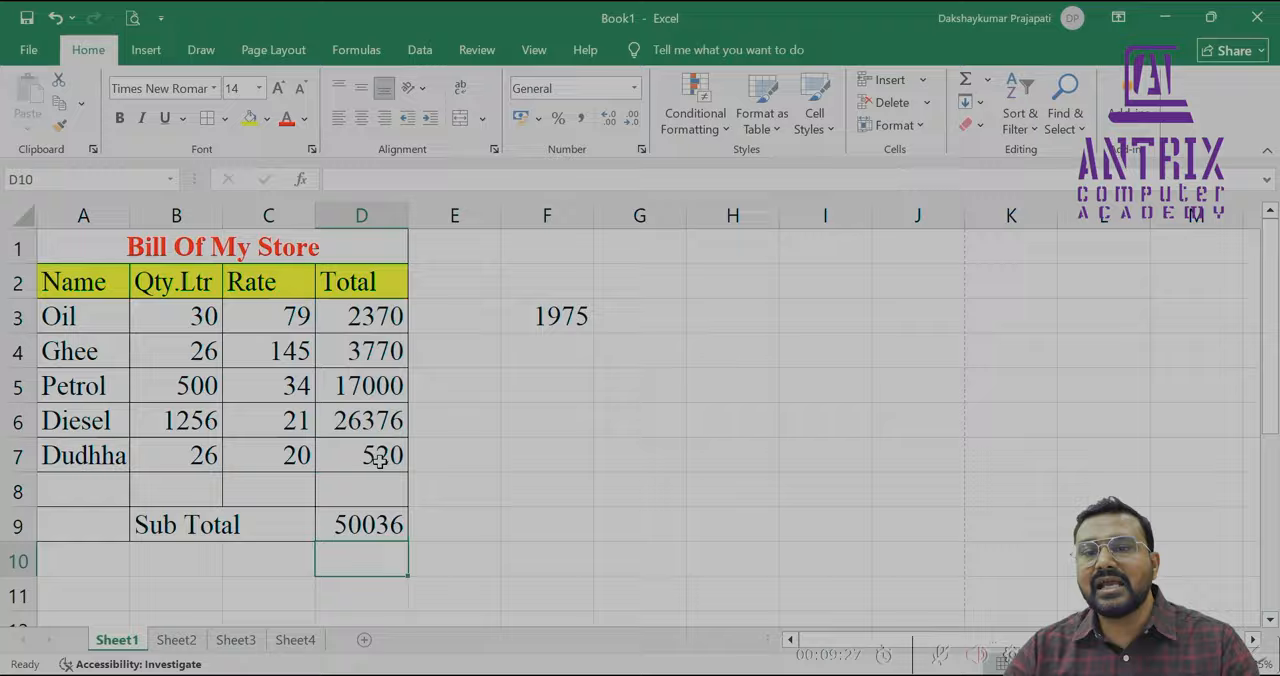
Enter the formula =C4-C6 in F4 to subtract the Diesel rate from the Ghee rate
{"action": "key", "text": "Right"}
{"action": "key", "text": "Right"}
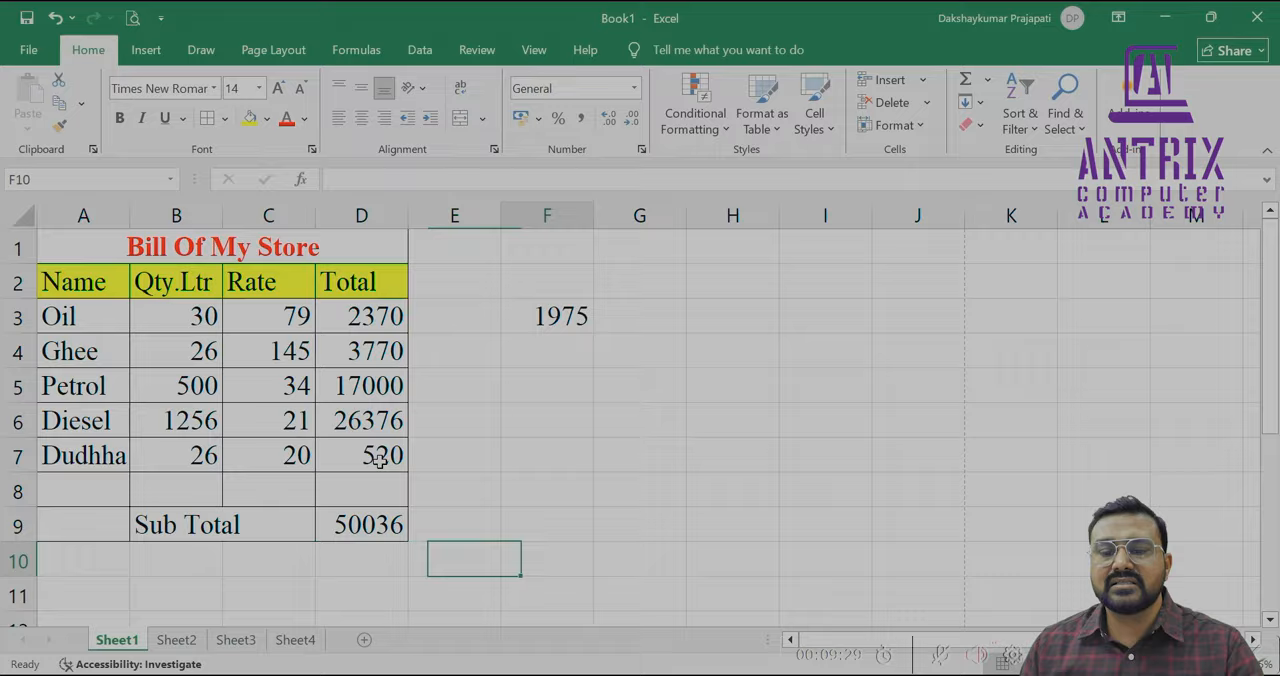
{"action": "key", "text": "Up"}
{"action": "key", "text": "Up"}
{"action": "key", "text": "Up"}
{"action": "key", "text": "Up"}
{"action": "key", "text": "Up"}
{"action": "key", "text": "Up"}
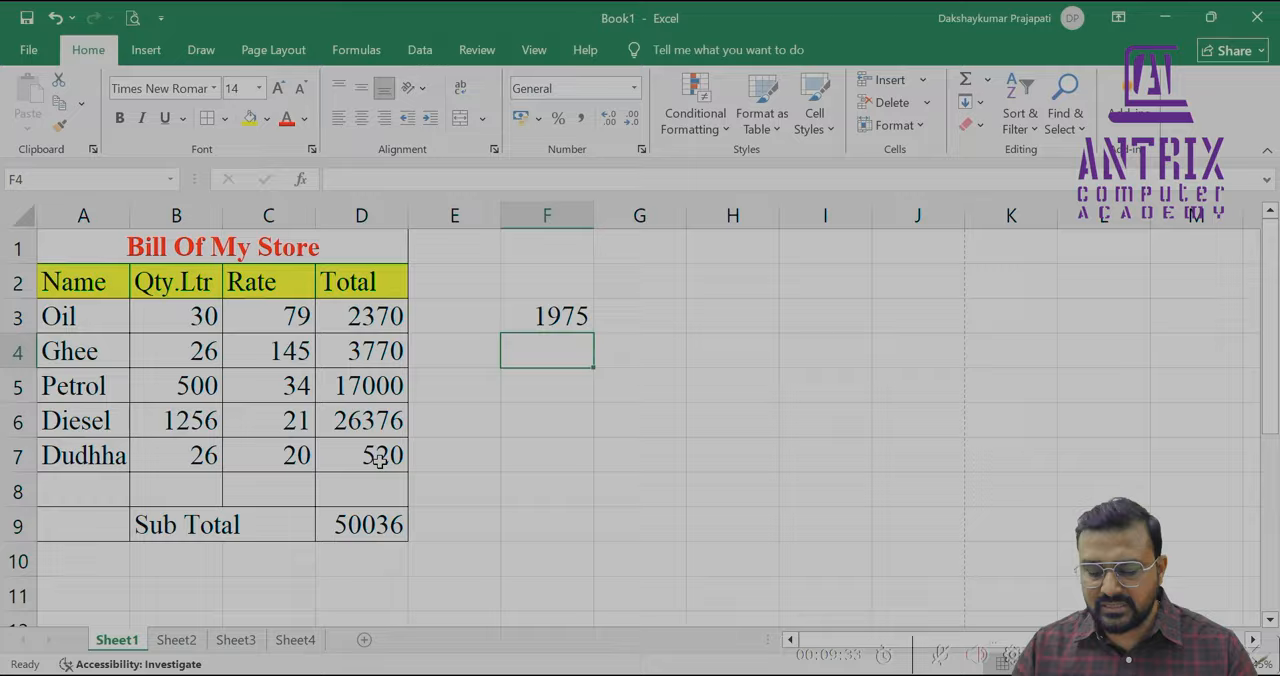
{"action": "type", "text": "="}
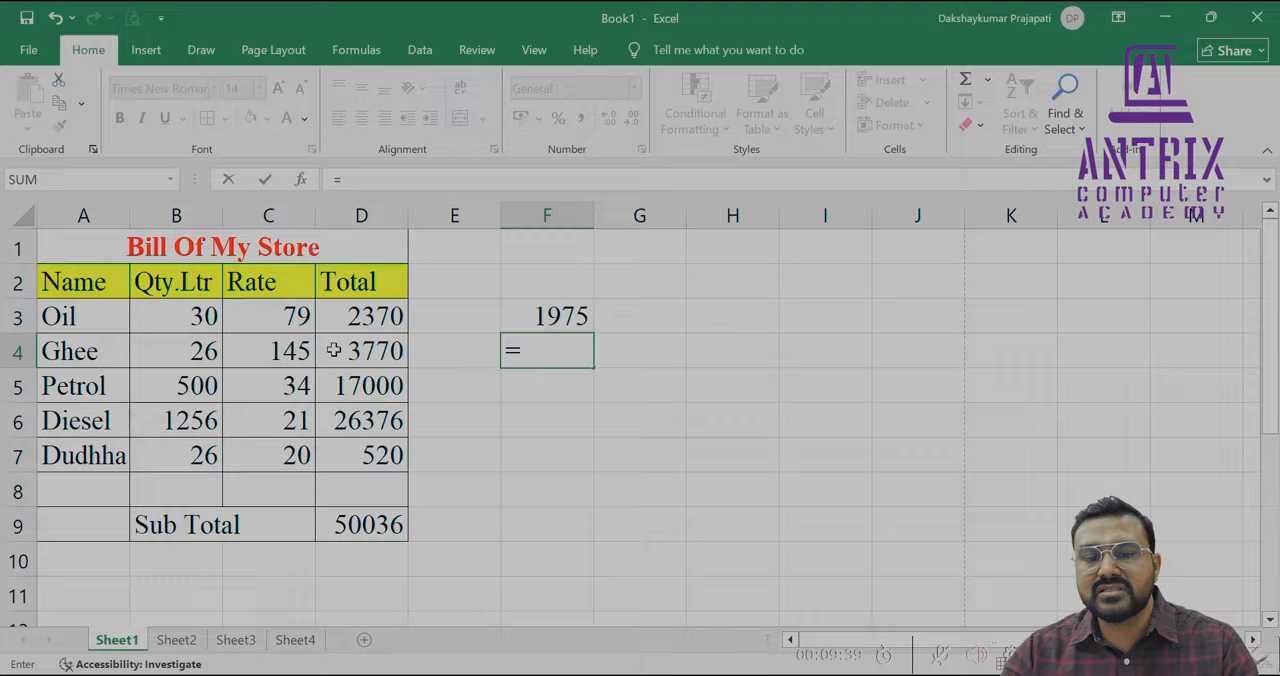
{"action": "left_click", "coordinate": [290, 350]}
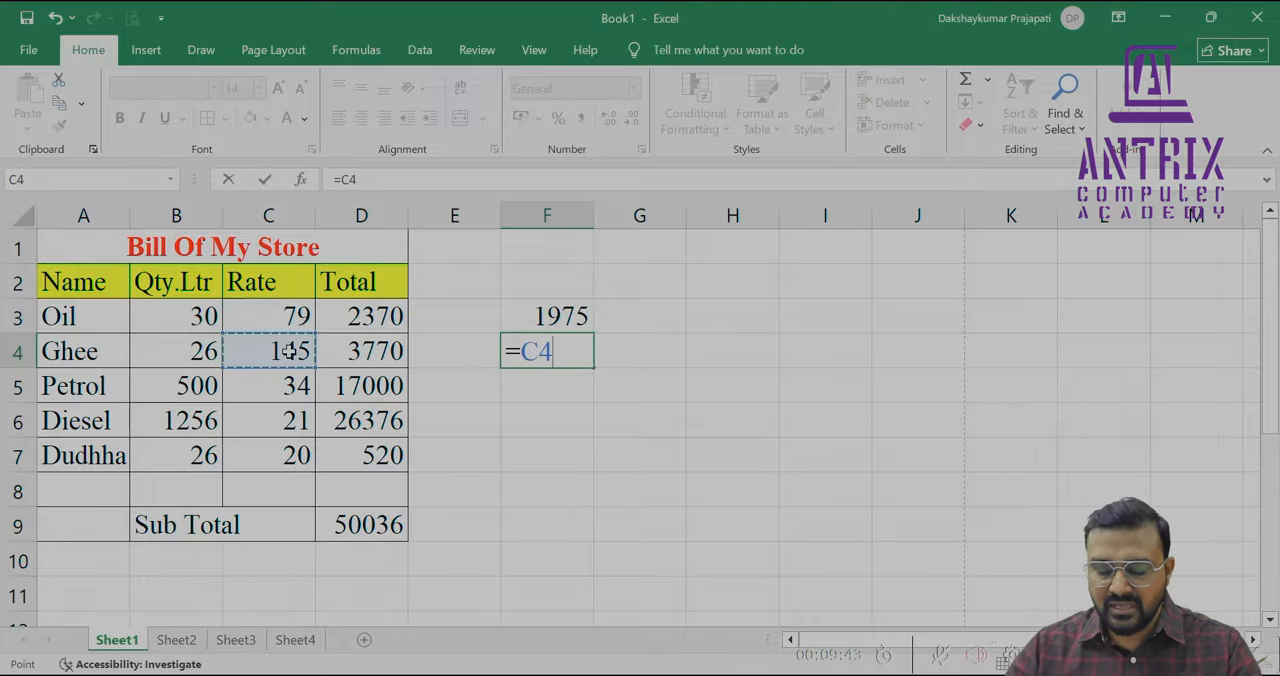
{"action": "type", "text": "-"}
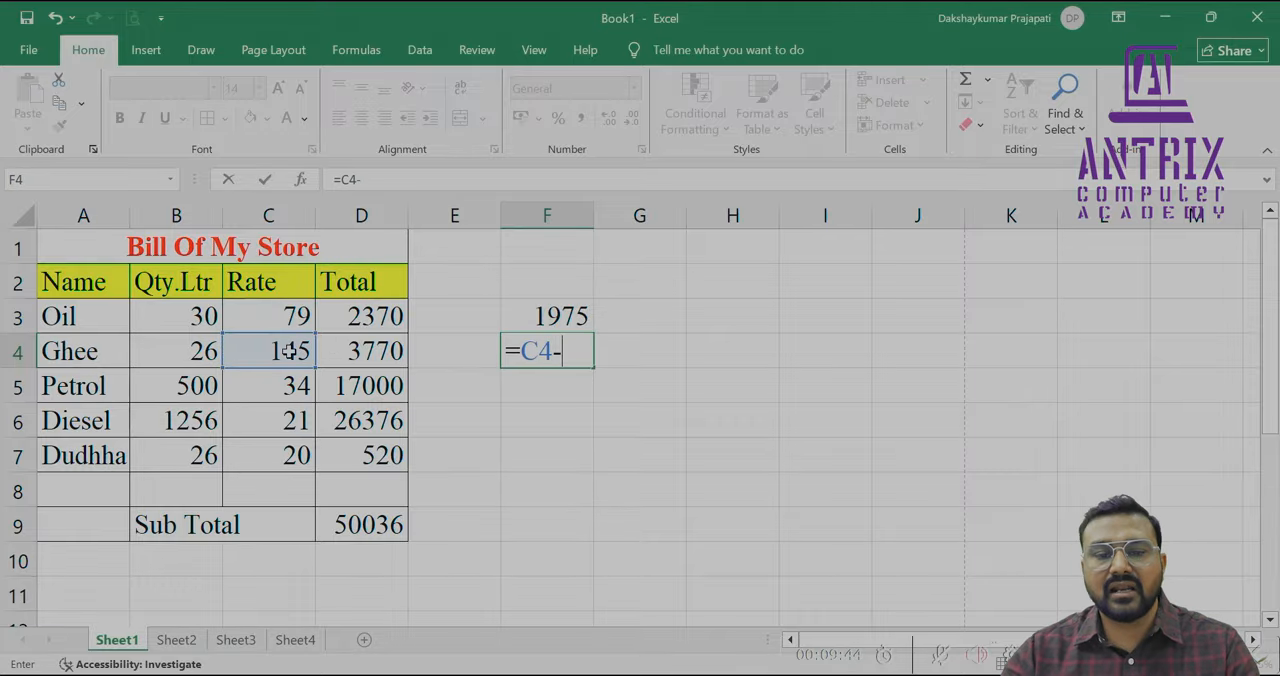
{"action": "left_click", "coordinate": [294, 421]}
{"action": "key", "text": "Return"}
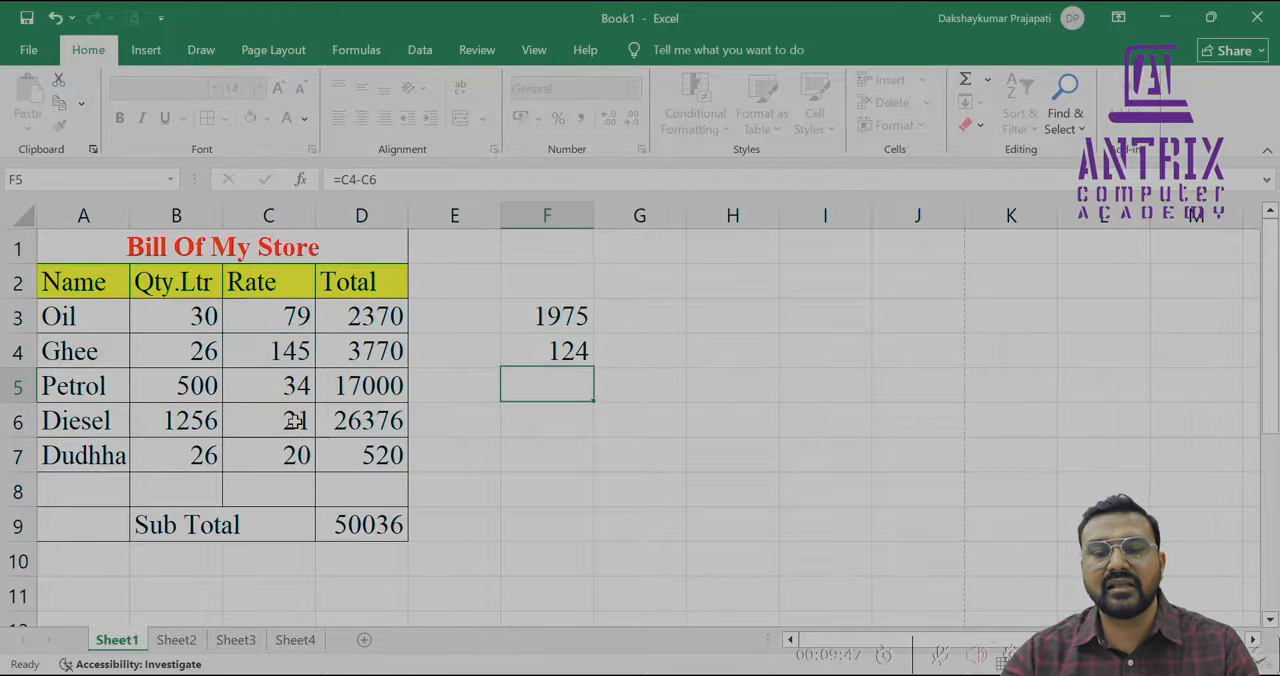
Set the Ghee rate in C4 to 54
{"action": "left_click", "coordinate": [285, 347]}
{"action": "type", "text": "4"}
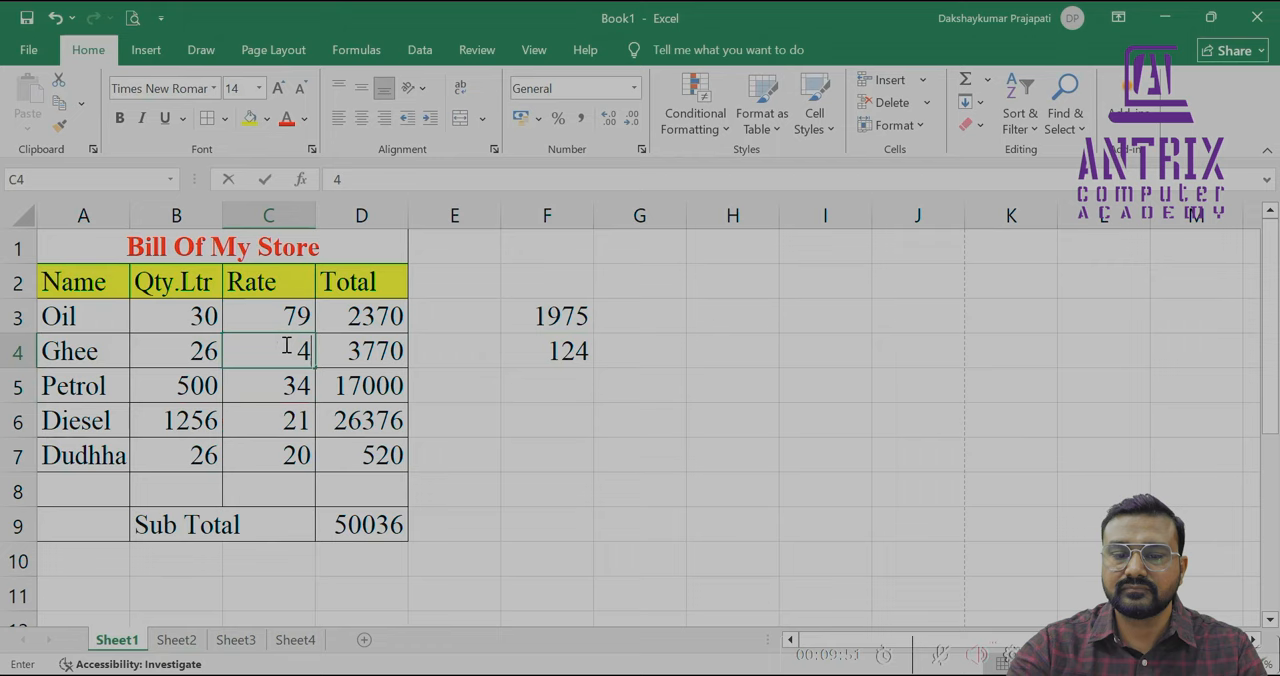
{"action": "key", "text": "BackSpace"}
{"action": "type", "text": "54"}
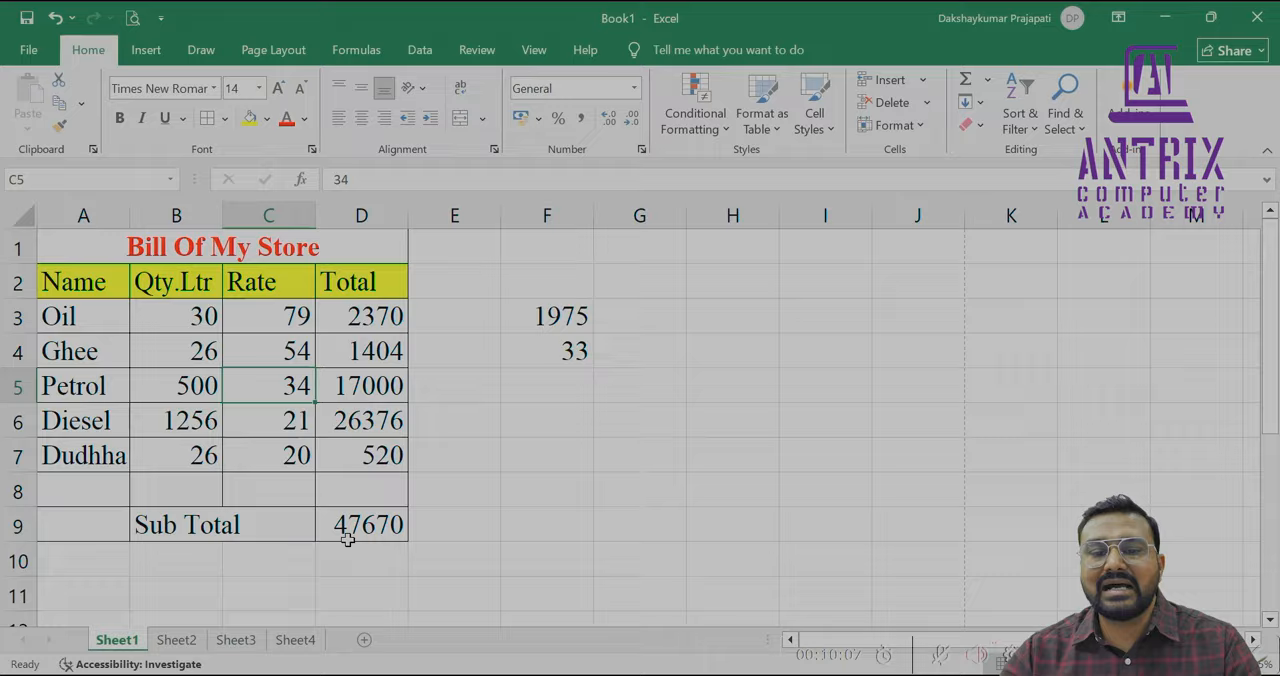
Check the bill in the print preview and clear the formats of the empty cells A8:D8
{"action": "left_click_drag", "start_coordinate": [60, 488], "coordinate": [373, 486]}
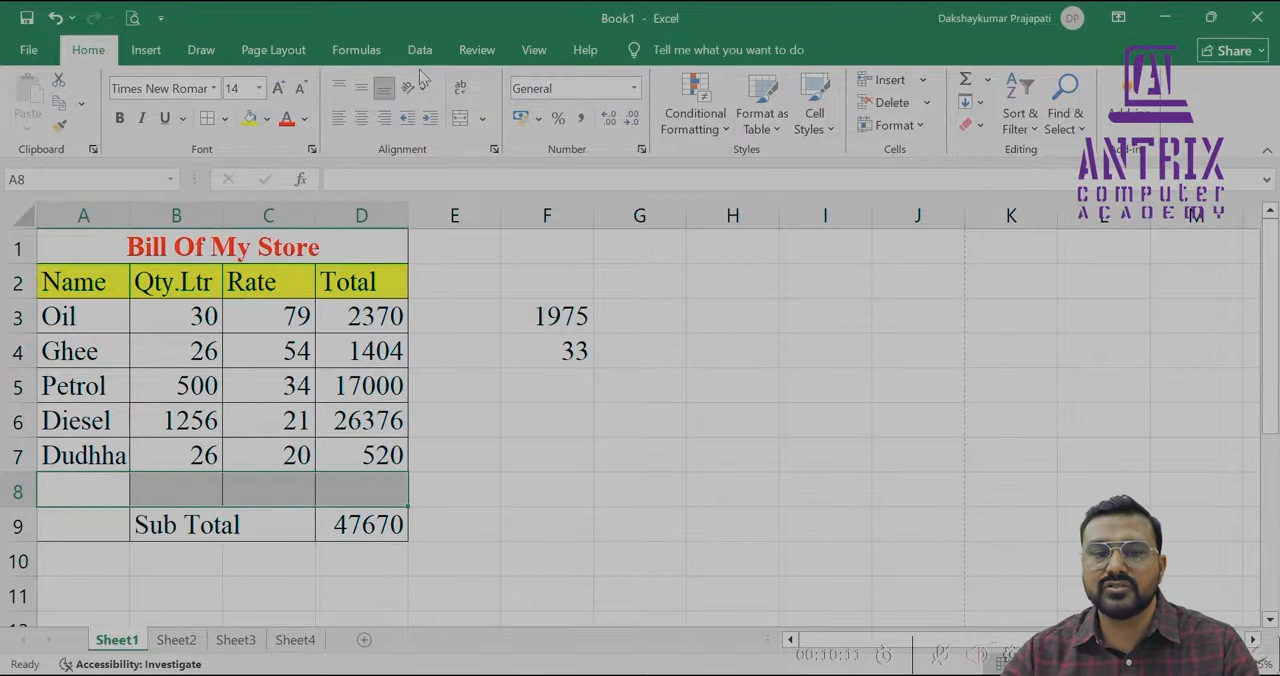
{"action": "left_click", "coordinate": [132, 18]}
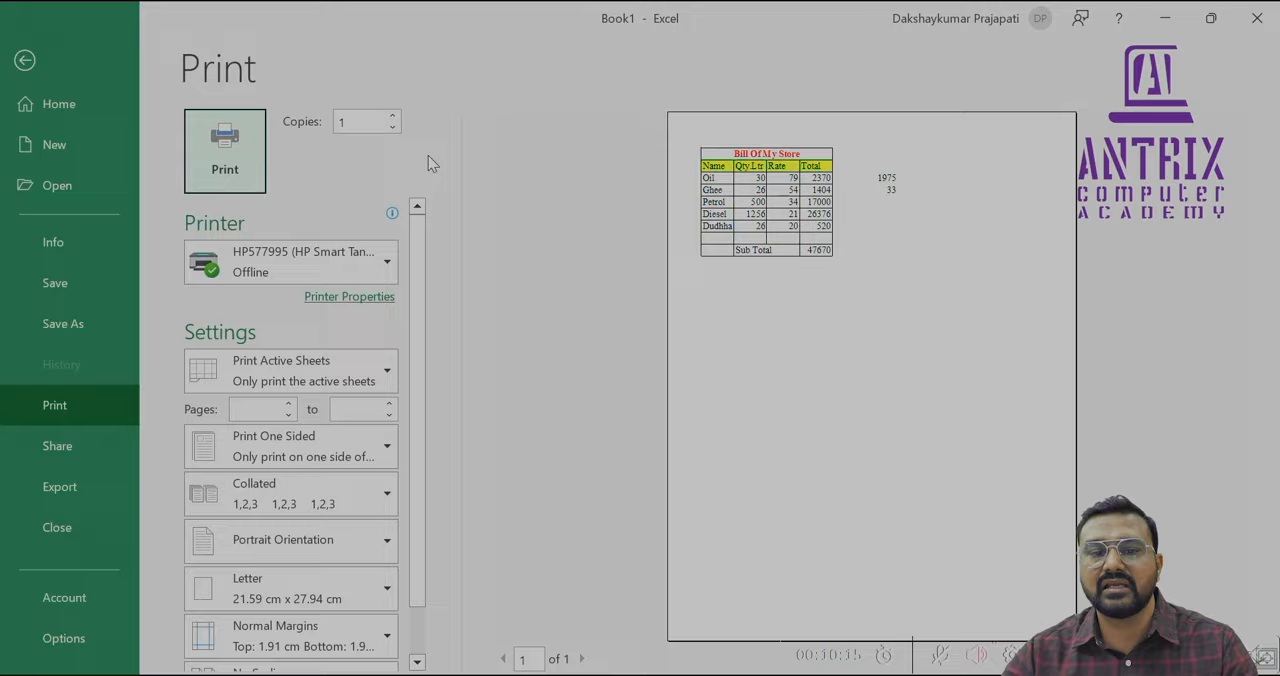
{"action": "left_click", "coordinate": [27, 61]}
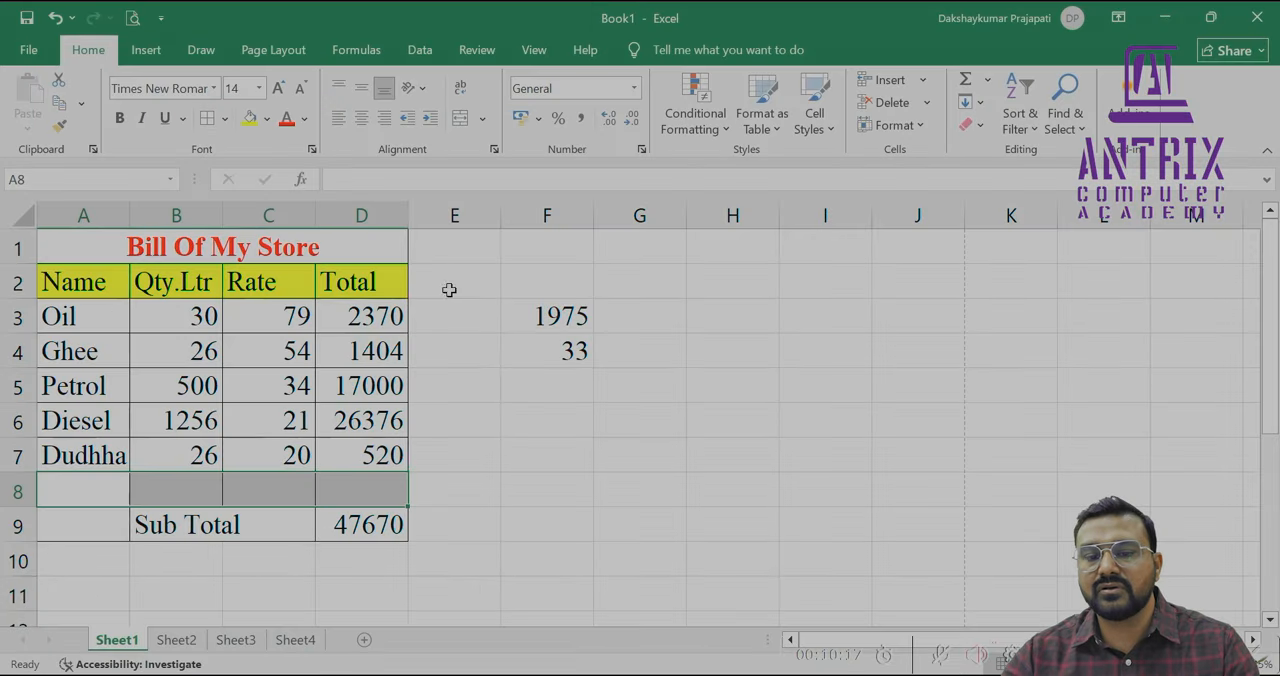
{"action": "left_click", "coordinate": [968, 124]}
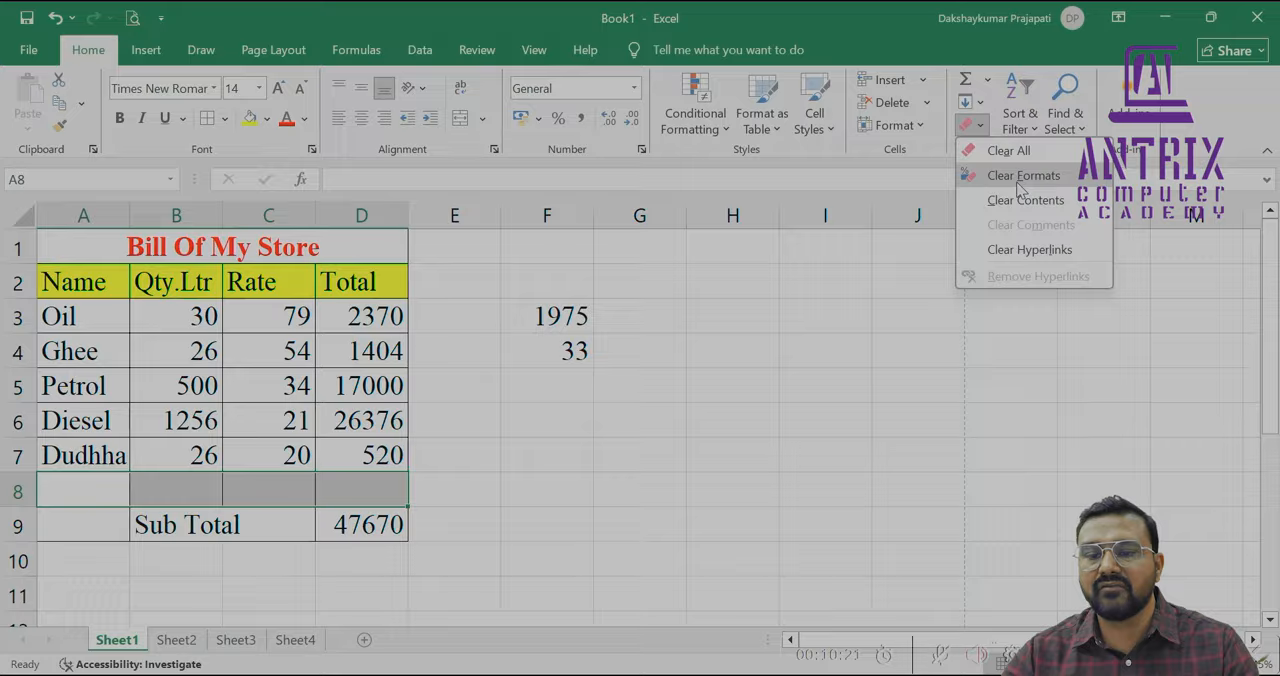
{"action": "left_click", "coordinate": [1020, 186]}
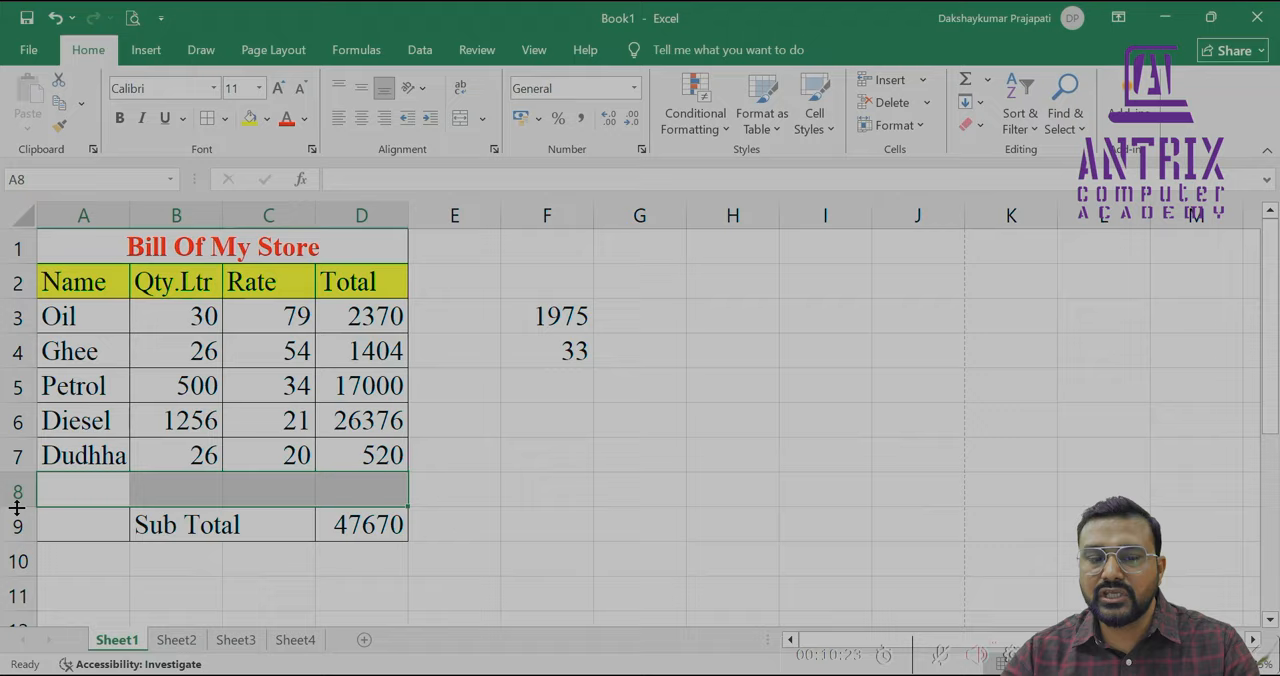
Shrink row 8 to a narrow gap and apply a thick outside border to the item table A1:D7
{"action": "left_click_drag", "start_coordinate": [18, 507], "coordinate": [18, 483]}
{"action": "left_click_drag", "start_coordinate": [229, 254], "coordinate": [232, 452]}
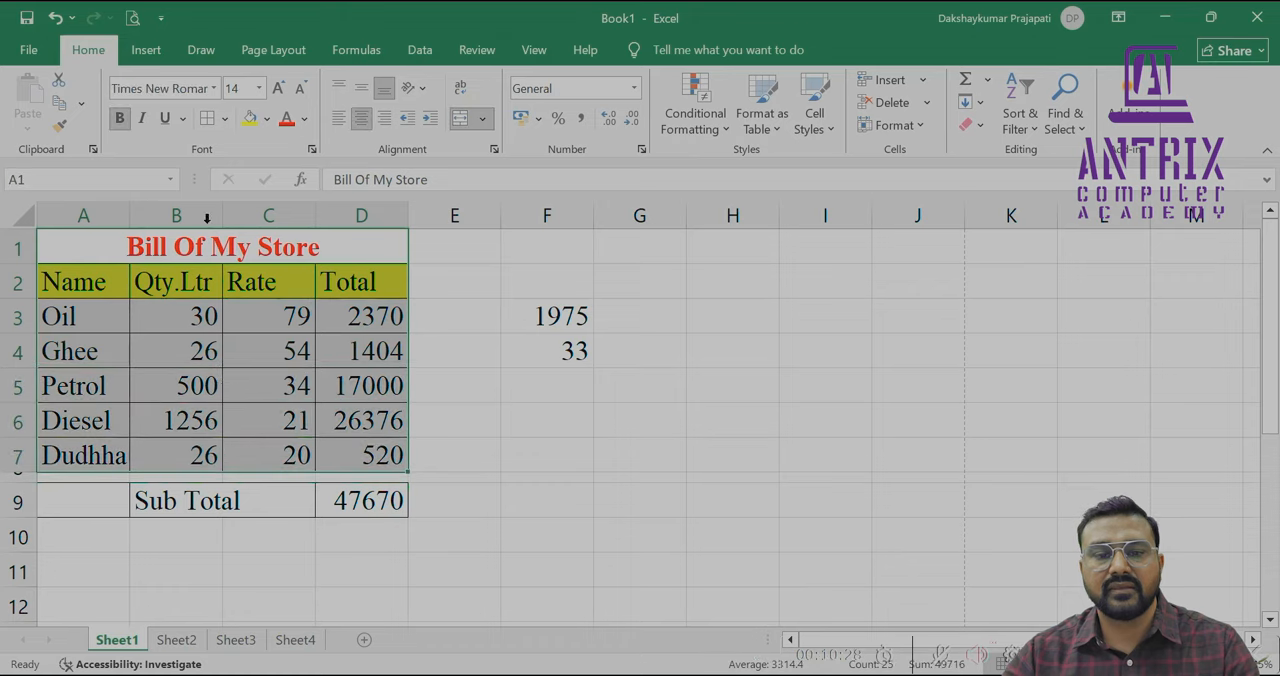
{"action": "left_click", "coordinate": [224, 118]}
{"action": "left_click", "coordinate": [214, 348]}
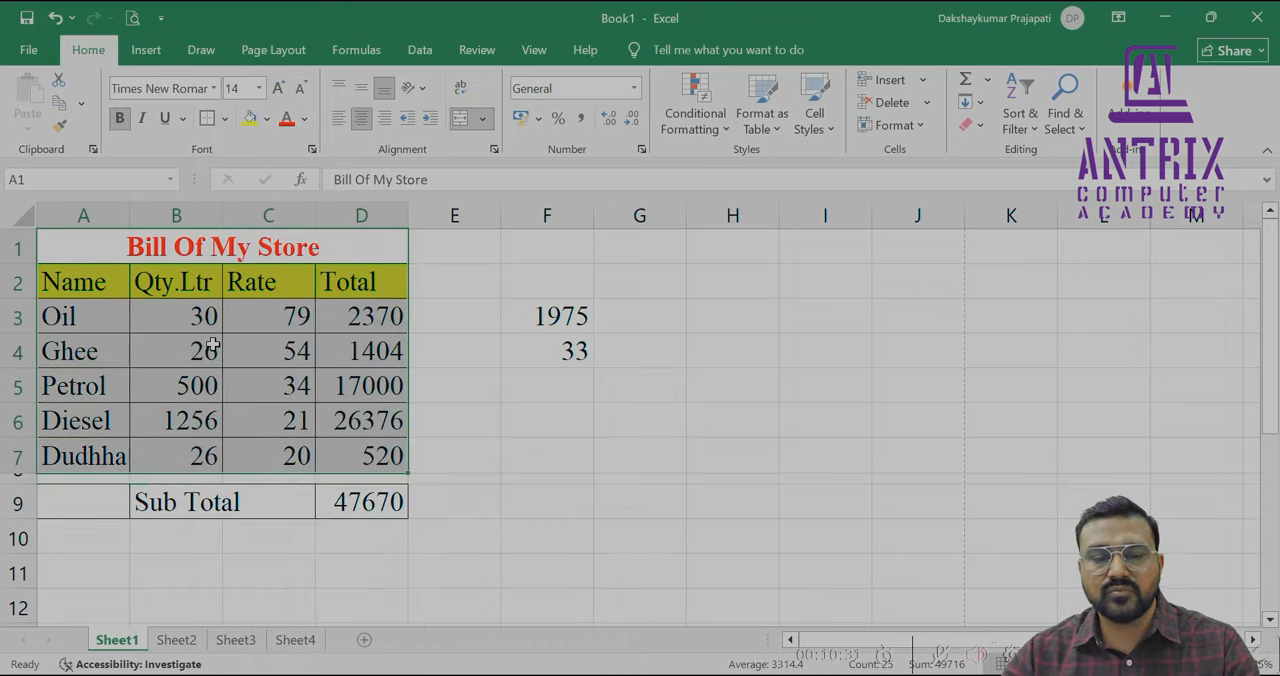
Merge and center the Sub Total label across A9:C9 and apply a thick outside border to A9:D9
{"action": "left_click_drag", "start_coordinate": [194, 495], "coordinate": [397, 497]}
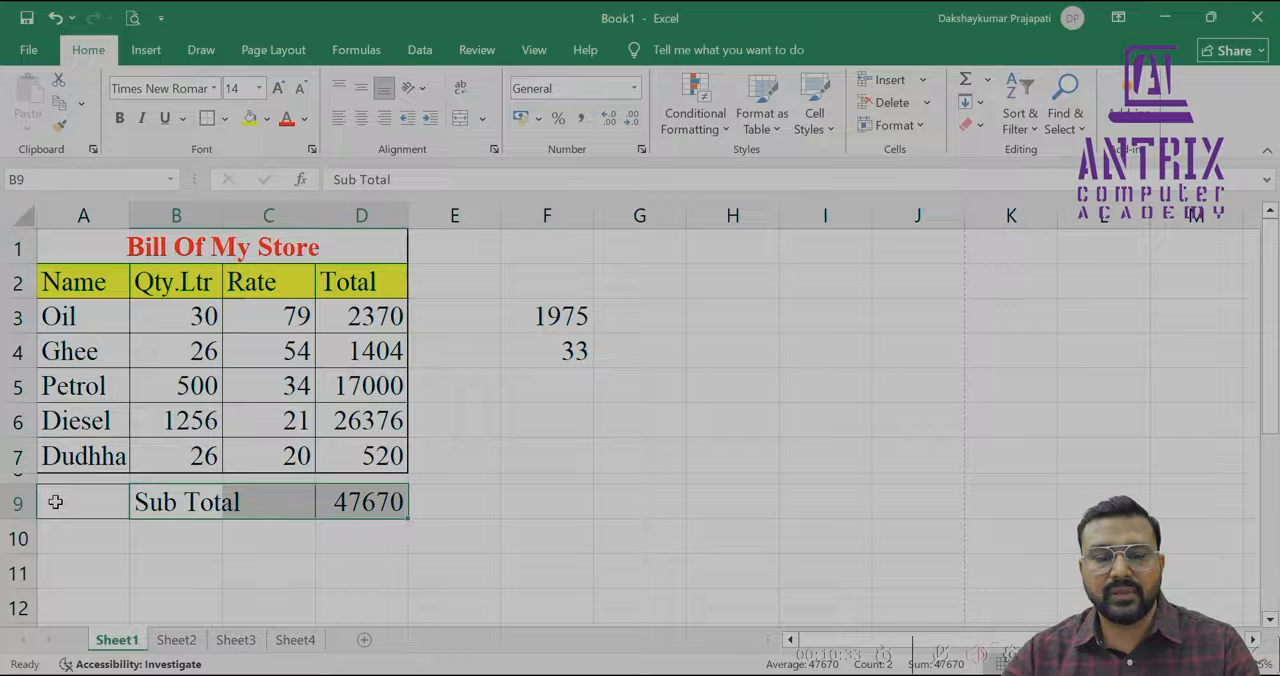
{"action": "left_click_drag", "start_coordinate": [52, 502], "coordinate": [263, 503]}
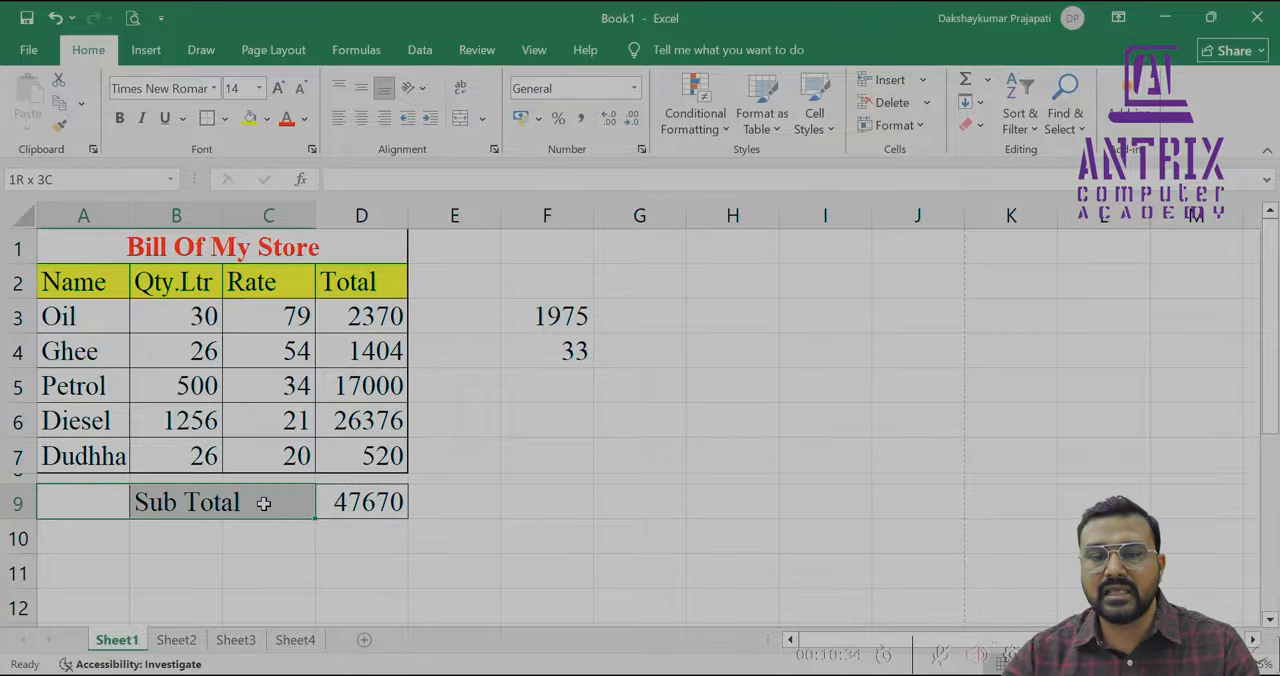
{"action": "left_click", "coordinate": [460, 118]}
{"action": "left_click_drag", "start_coordinate": [269, 506], "coordinate": [372, 495]}
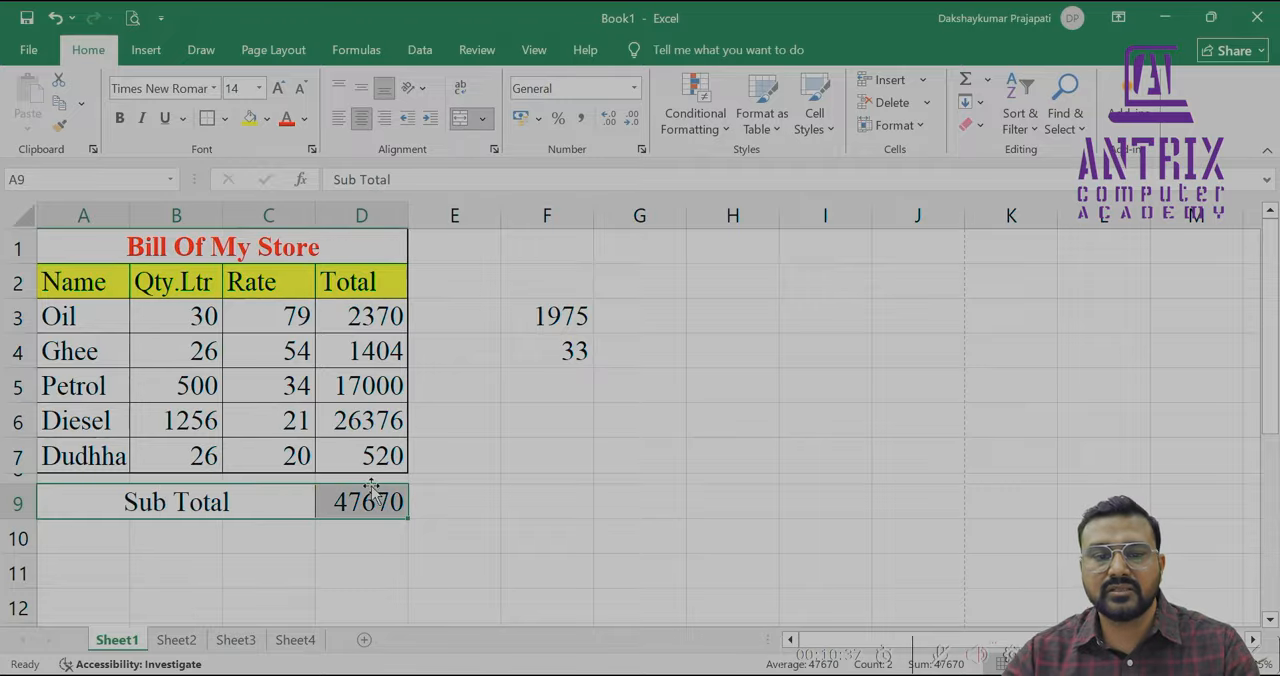
{"action": "left_click", "coordinate": [207, 118]}
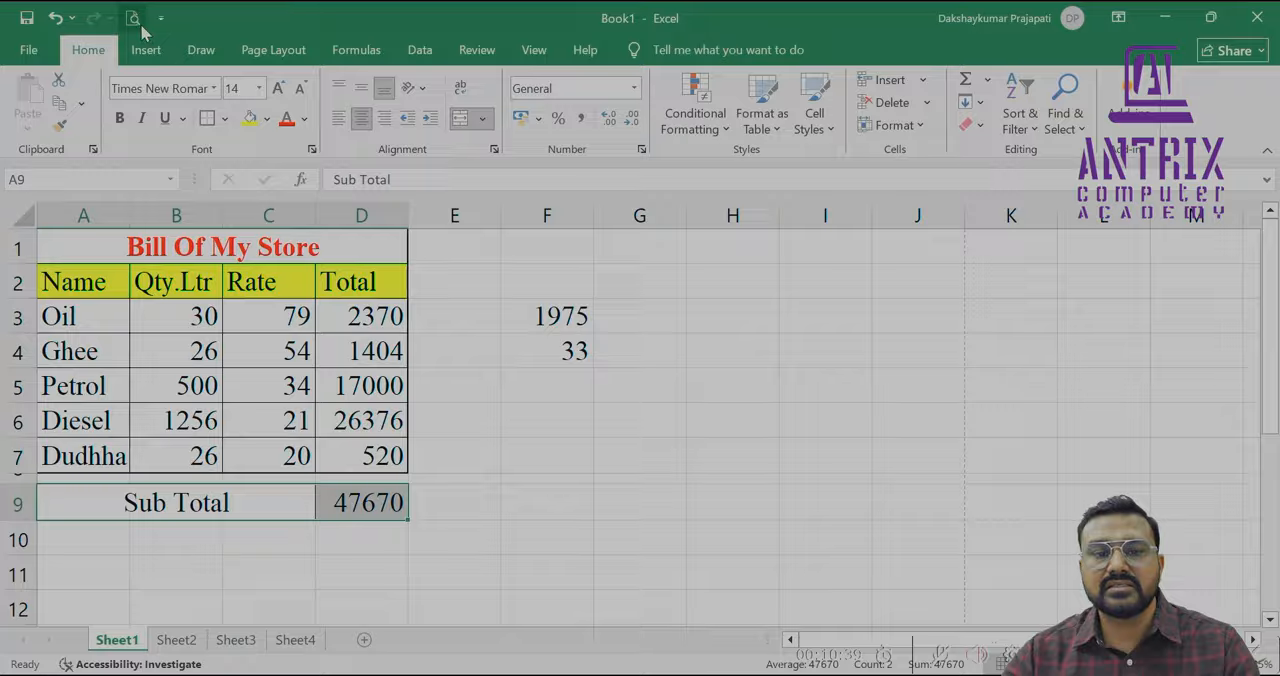
Preview the bordered bill as it would print, and switch to the staff salary calculation on Sheet2
{"action": "key", "text": "ctrl+p"}
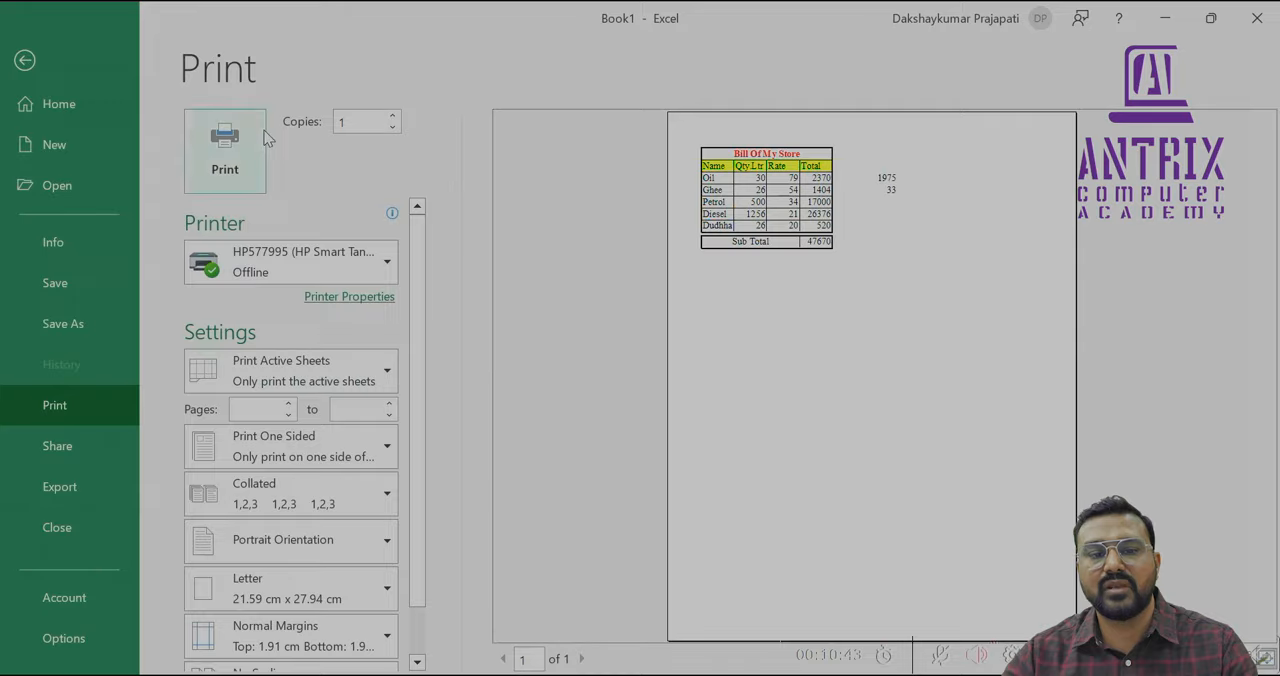
{"action": "left_click", "coordinate": [25, 62]}
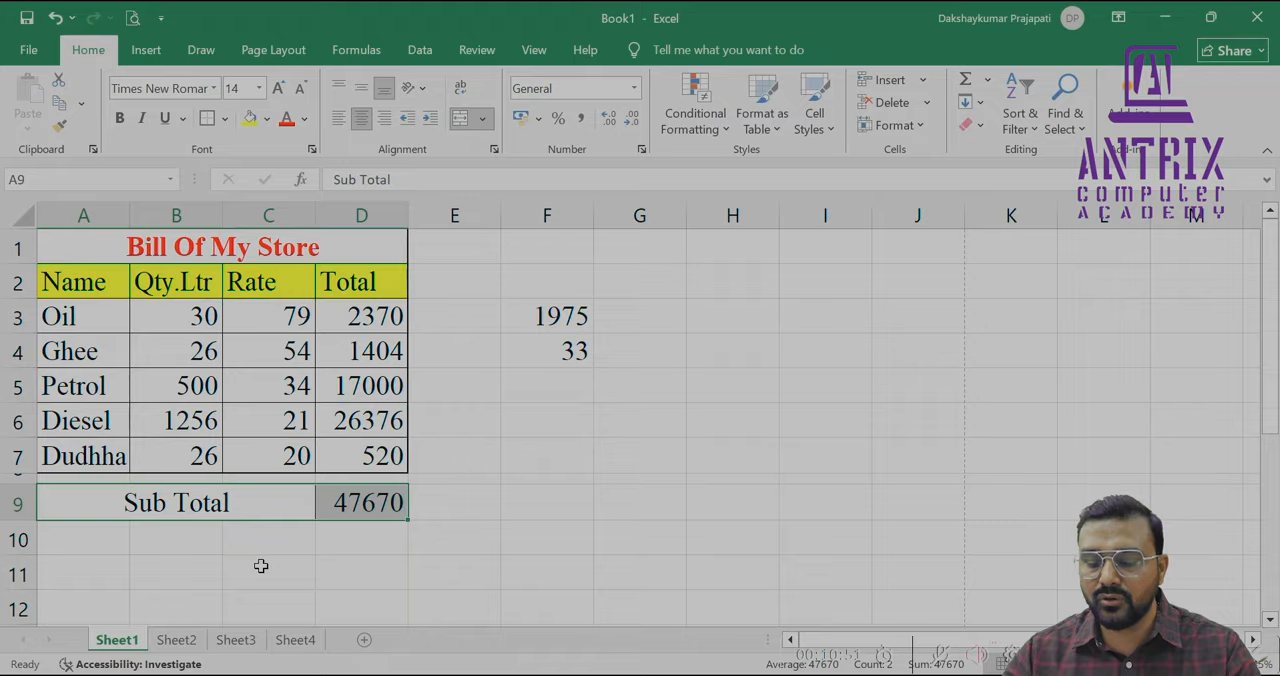
{"action": "key", "text": "ctrl+Page_Up"}
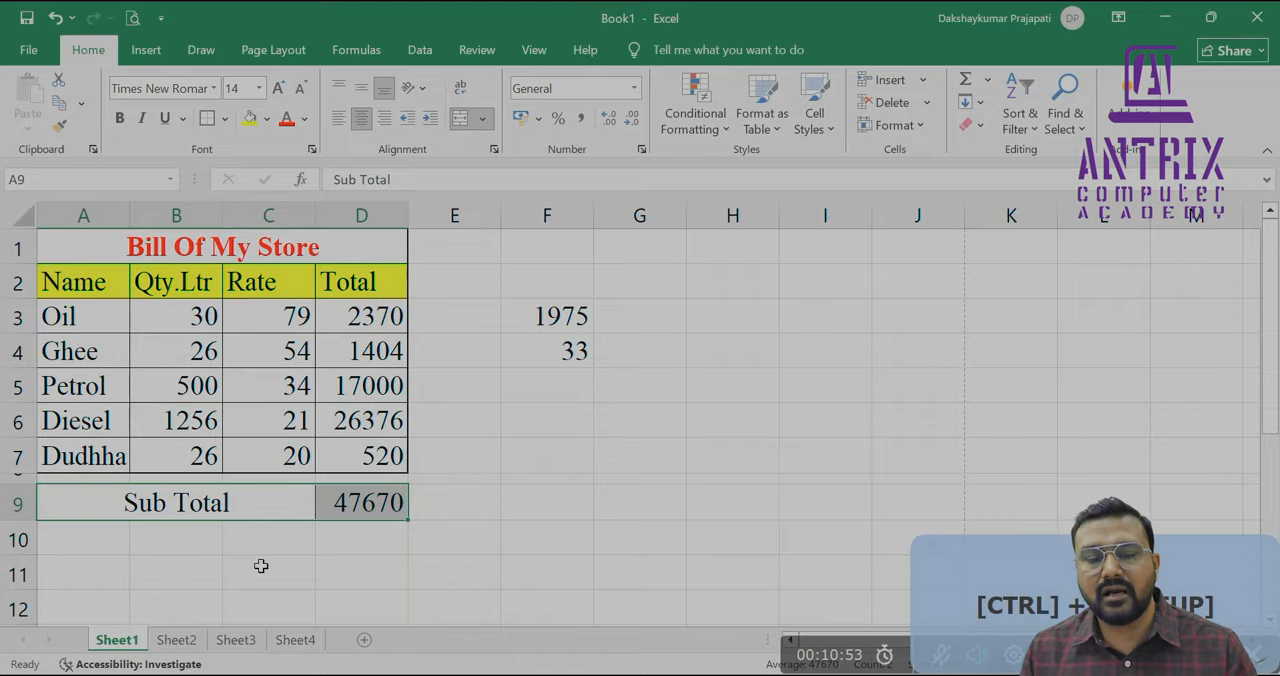
{"action": "key", "text": "ctrl+Page_Down"}
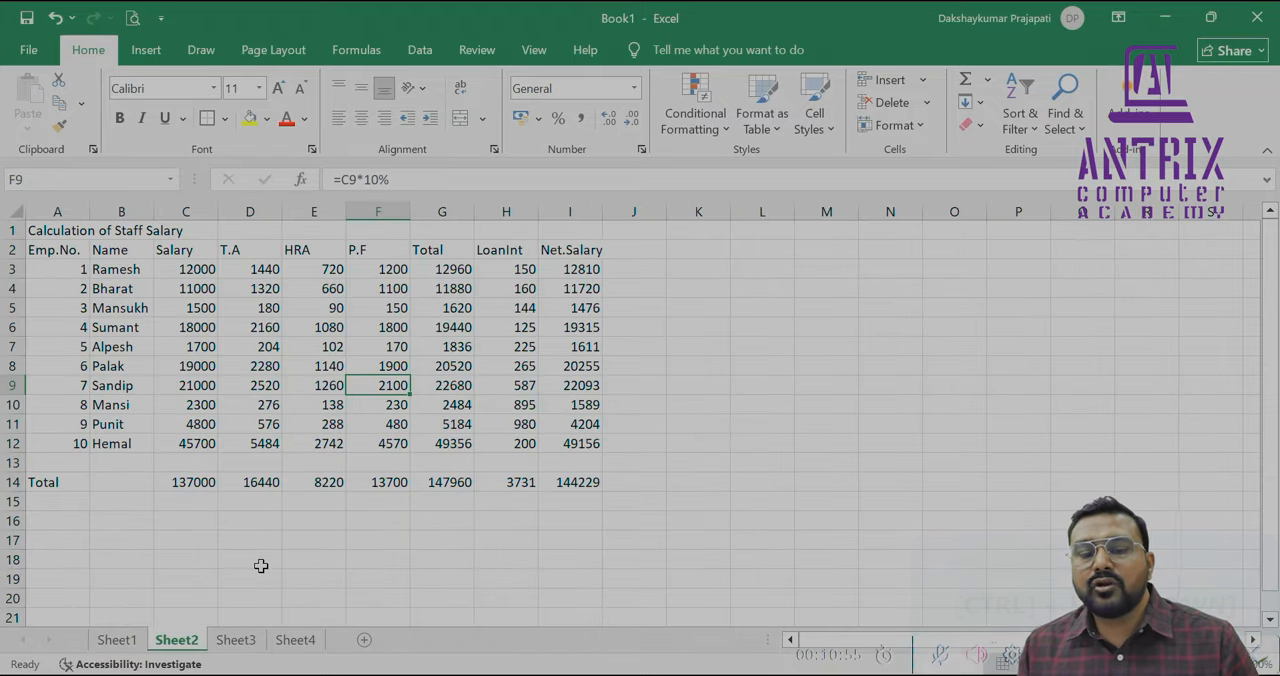
{"action": "key", "text": "ctrl+Page_Down"}
{"action": "key", "text": "ctrl+Page_Up"}
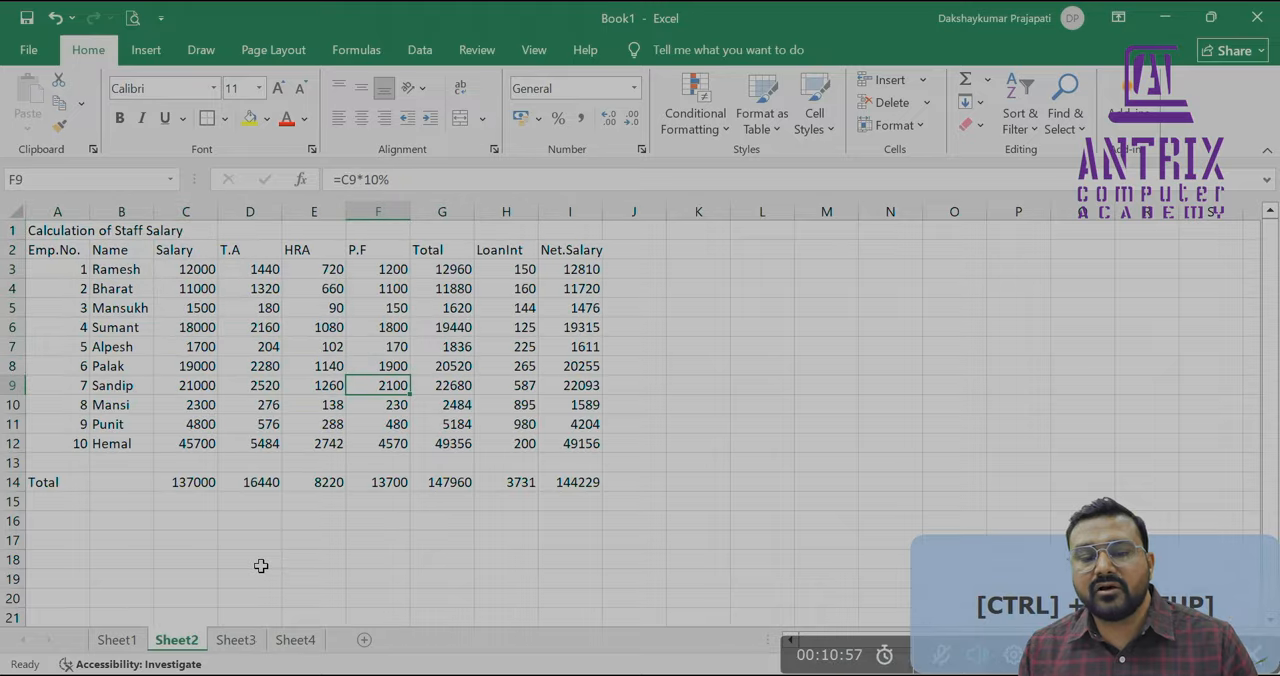
{"action": "key", "text": "ctrl+Page_Up"}
{"action": "key", "text": "ctrl+Page_Down"}
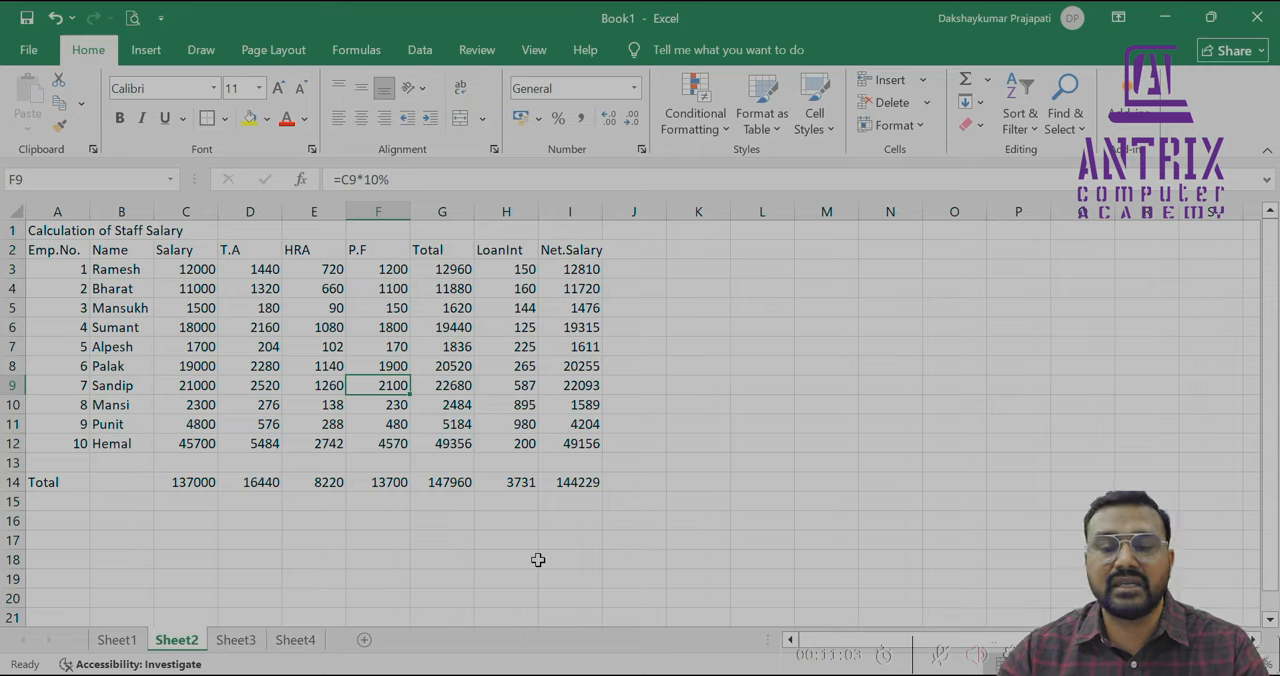
Clear the T.A, HRA and P.F values in D3:F13 and the Total values in G3:G12
{"action": "left_click", "coordinate": [613, 538]}
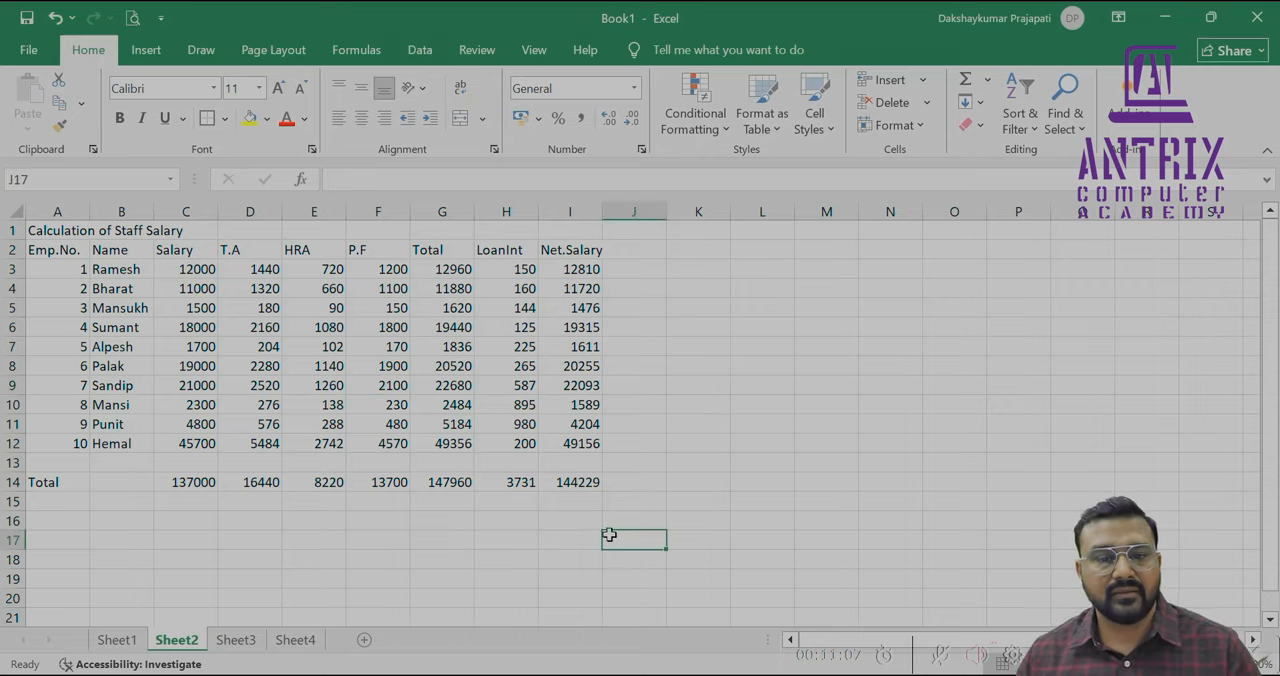
{"action": "scroll", "coordinate": [608, 538], "scroll_direction": "up", "scroll_amount": 3, "text": "ctrl"}
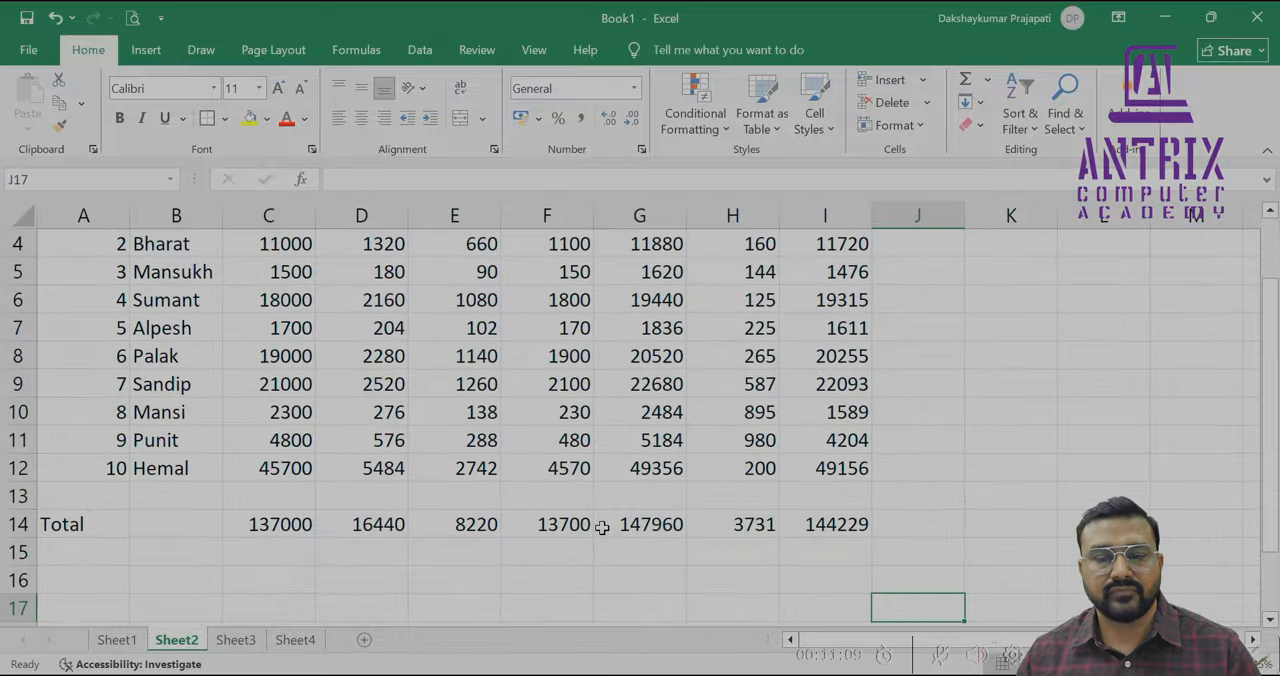
{"action": "scroll", "coordinate": [602, 527], "scroll_direction": "up", "scroll_amount": 1}
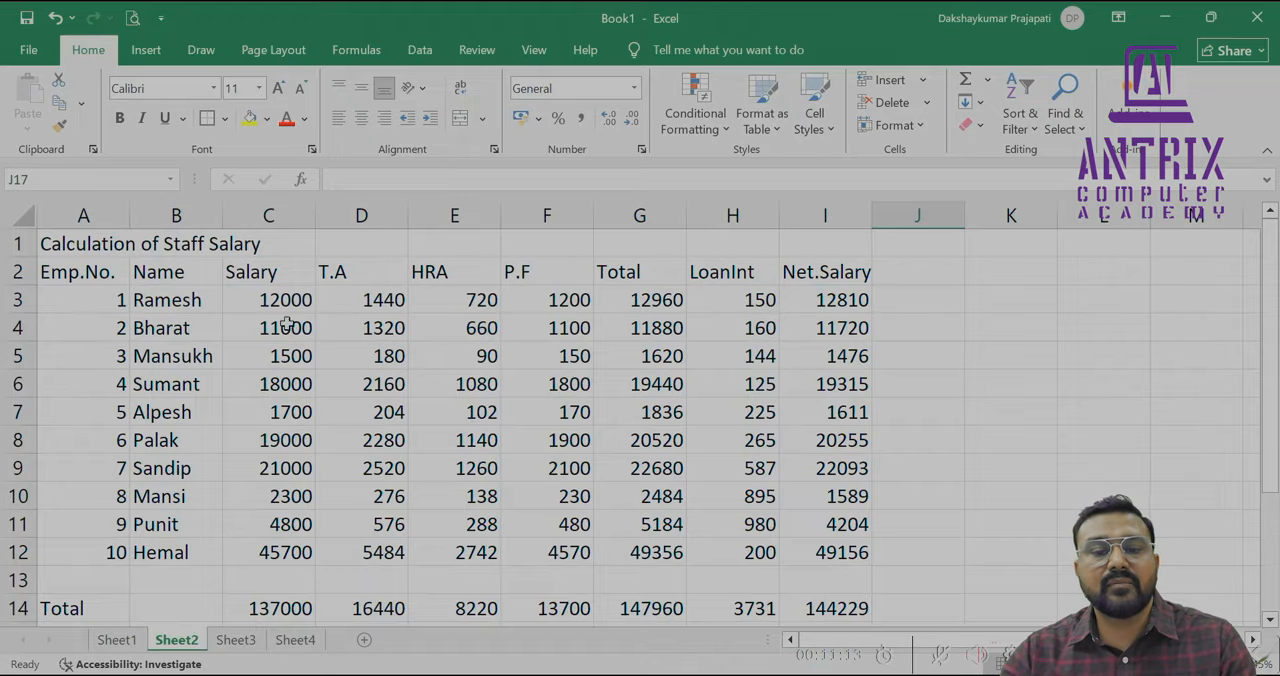
{"action": "left_click_drag", "start_coordinate": [390, 297], "coordinate": [565, 568]}
{"action": "key", "text": "Delete"}
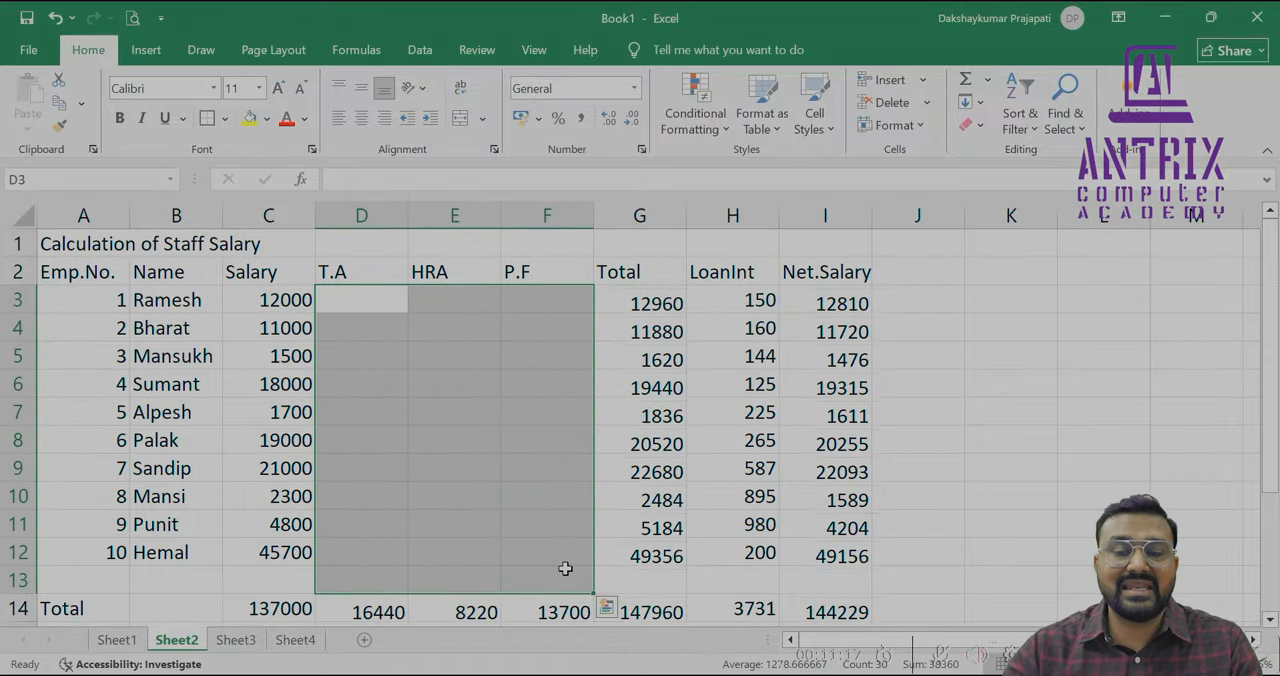
{"action": "left_click_drag", "start_coordinate": [648, 304], "coordinate": [650, 558]}
{"action": "key", "text": "Delete"}
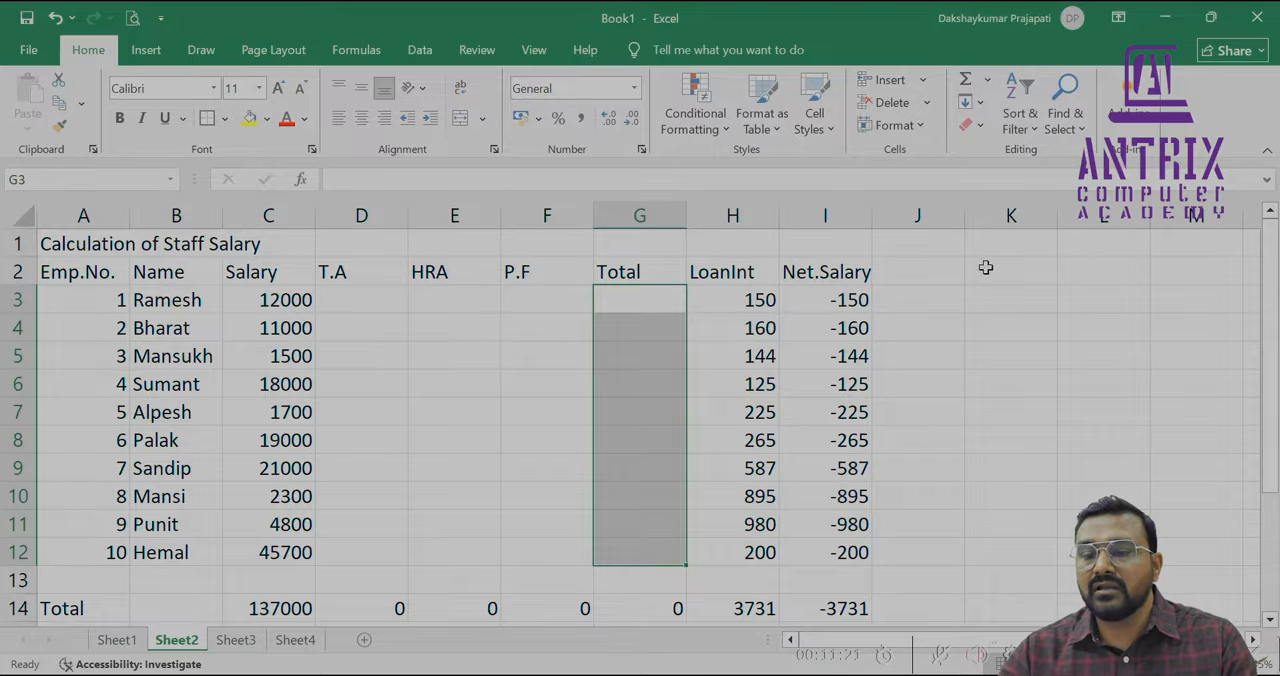
Clear the Net.Salary values in I3:I12 and the column totals in C14:I14
{"action": "left_click_drag", "start_coordinate": [838, 300], "coordinate": [818, 557]}
{"action": "key", "text": "Delete"}
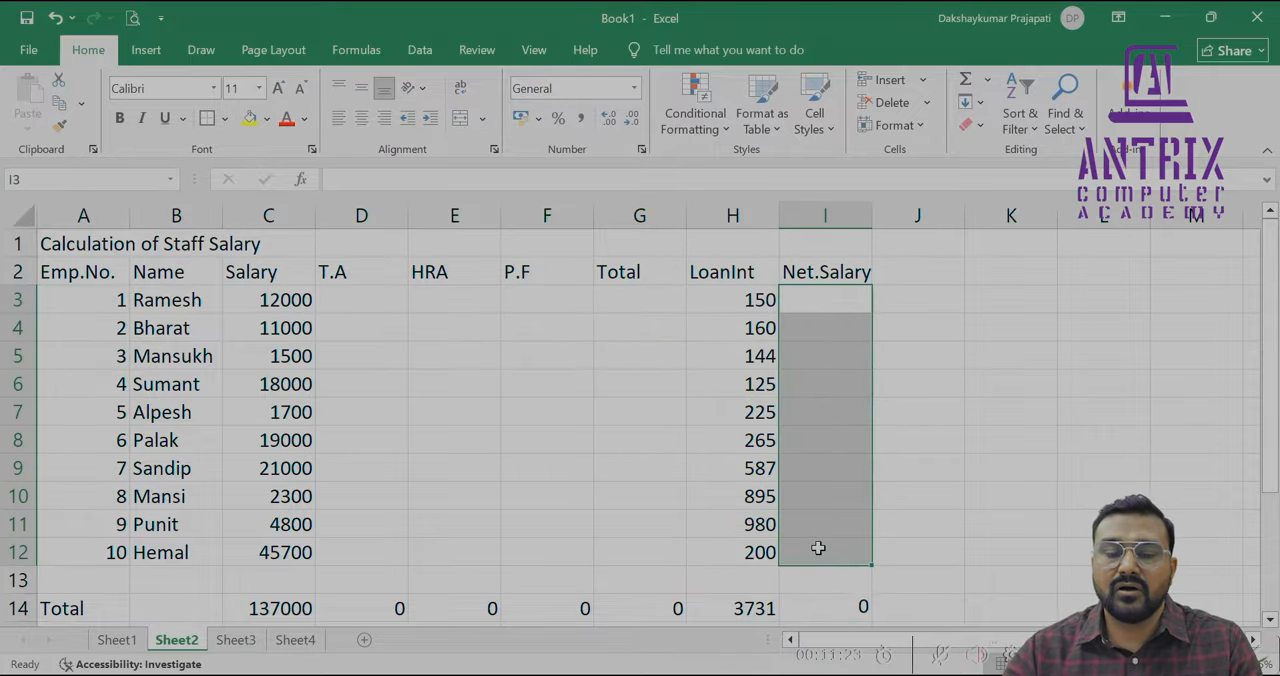
{"action": "left_click_drag", "start_coordinate": [290, 605], "coordinate": [853, 598]}
{"action": "key", "text": "Delete"}
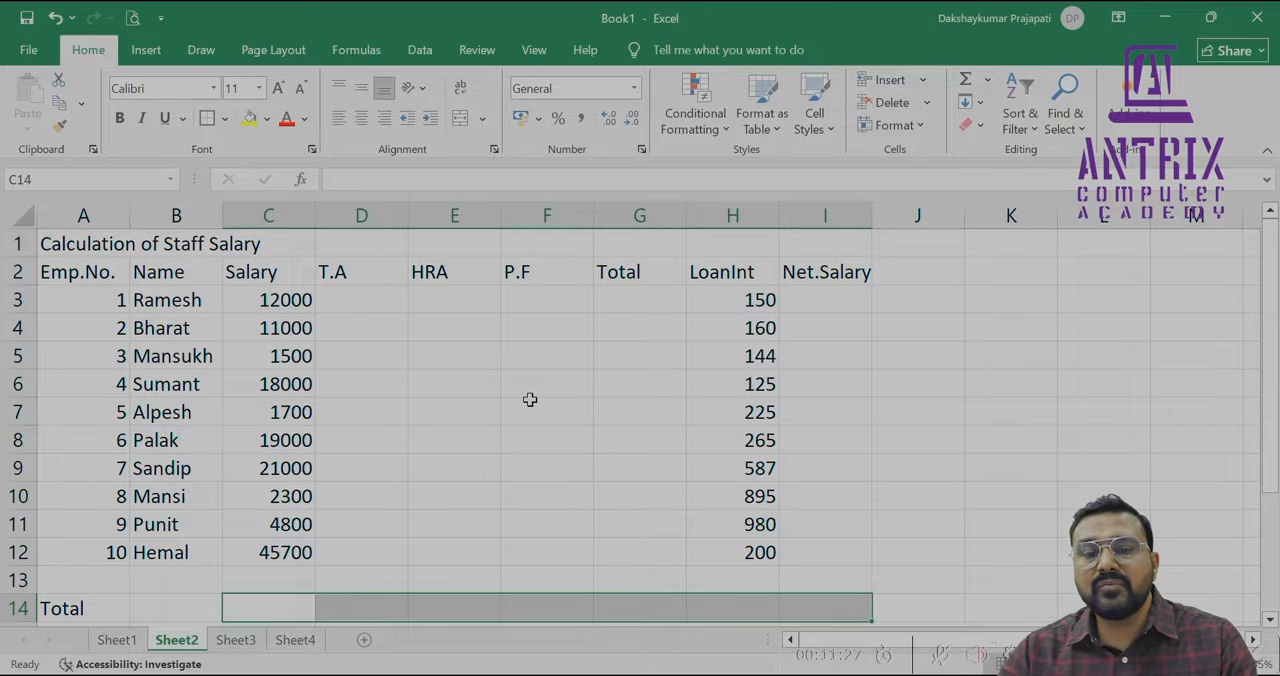
Merge and center the title Calculation of Staff Salary across A1:I1
{"action": "left_click", "coordinate": [369, 308]}
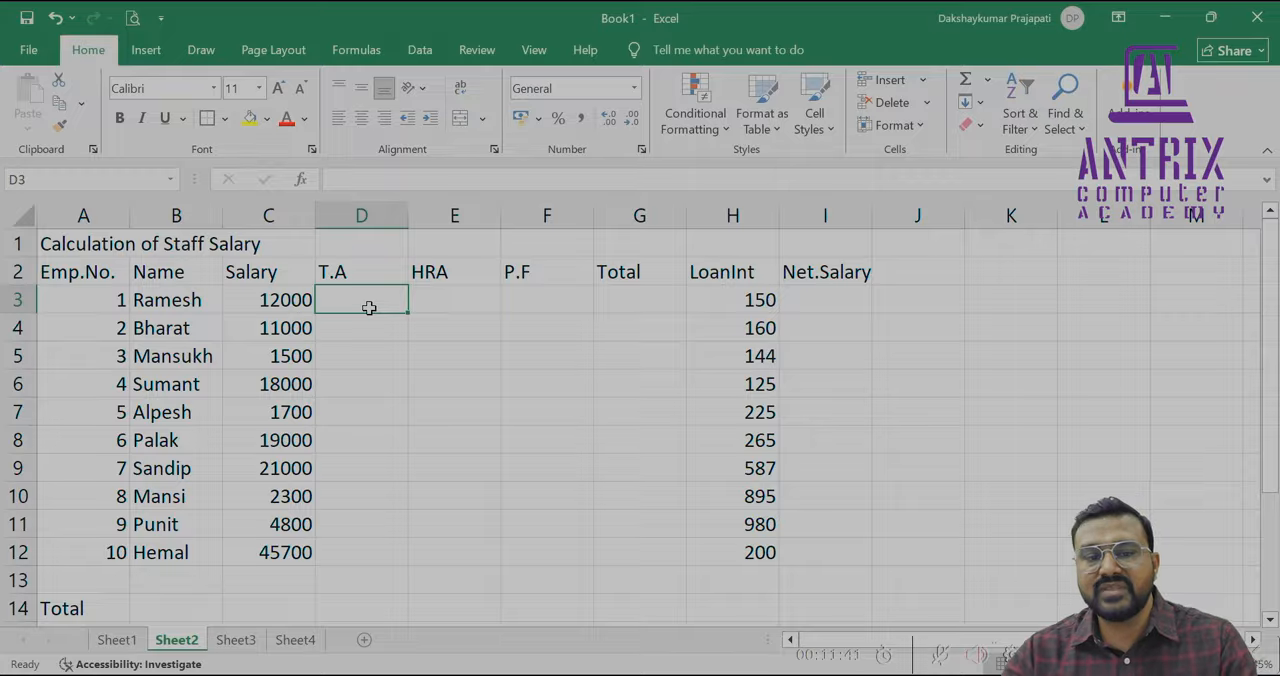
{"action": "left_click_drag", "start_coordinate": [84, 243], "coordinate": [834, 245]}
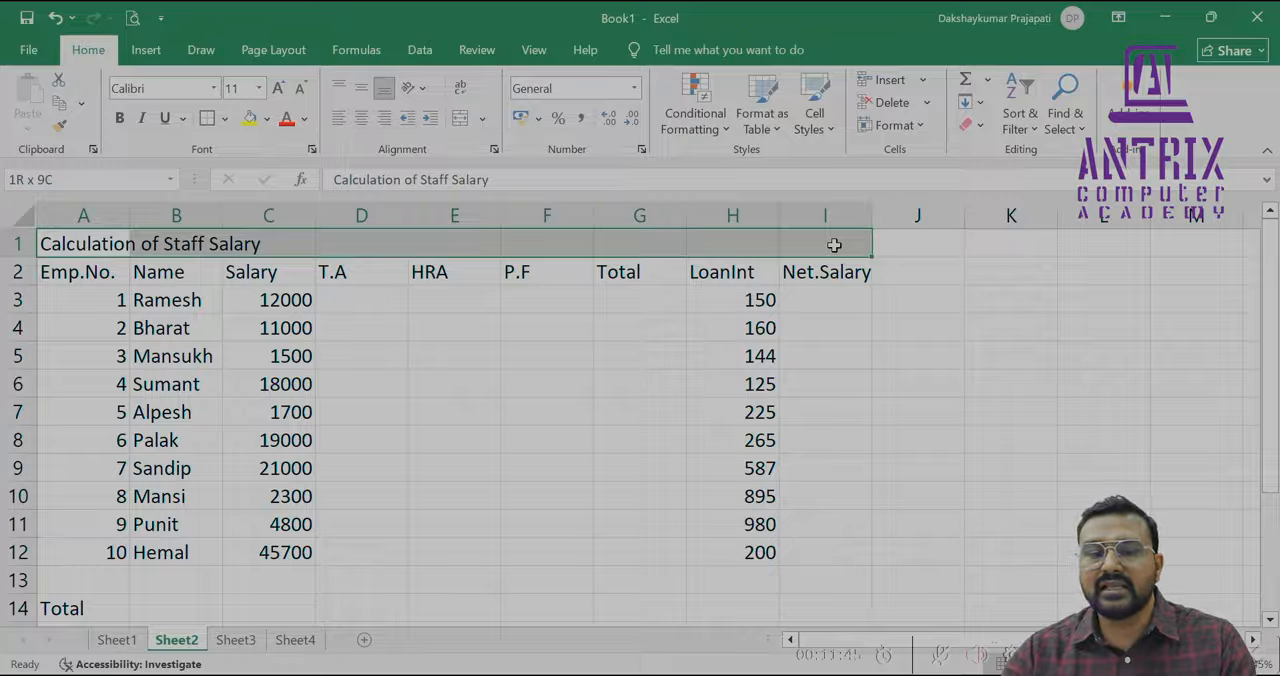
{"action": "left_click", "coordinate": [460, 122]}
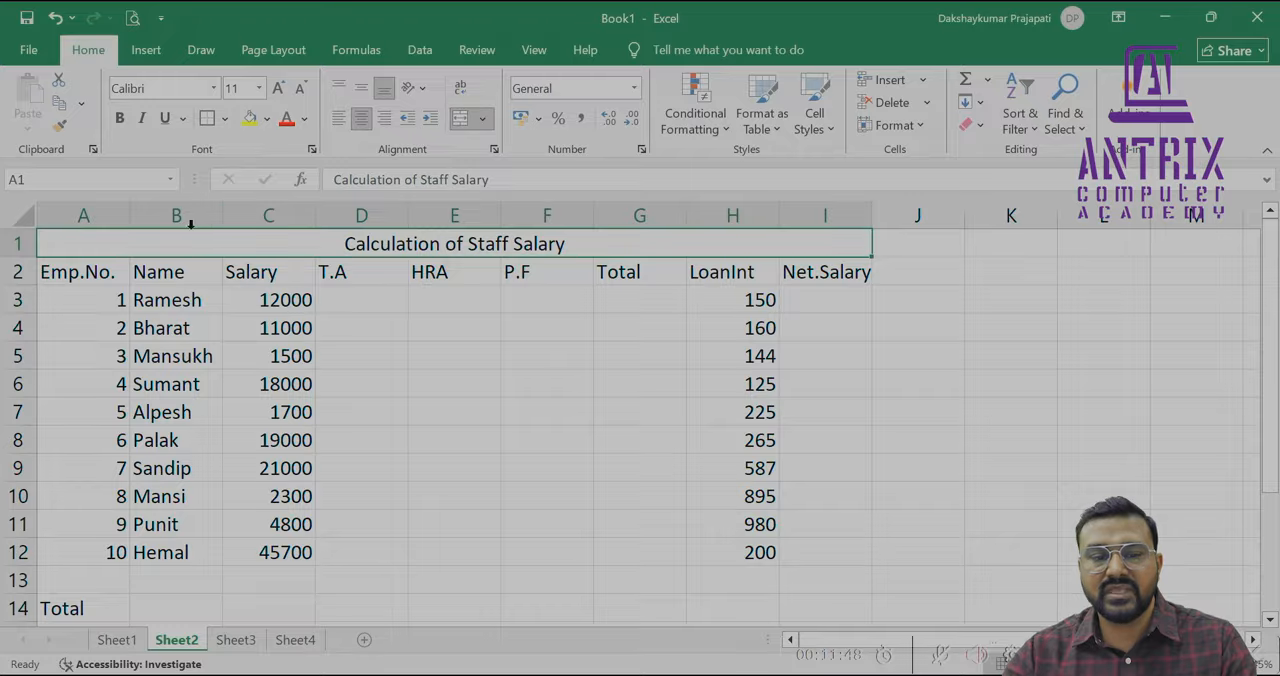
Break the headings Emp.No., LoanInt and Net.Salary in row 2 onto two lines within their cells
{"action": "left_click", "coordinate": [90, 273]}
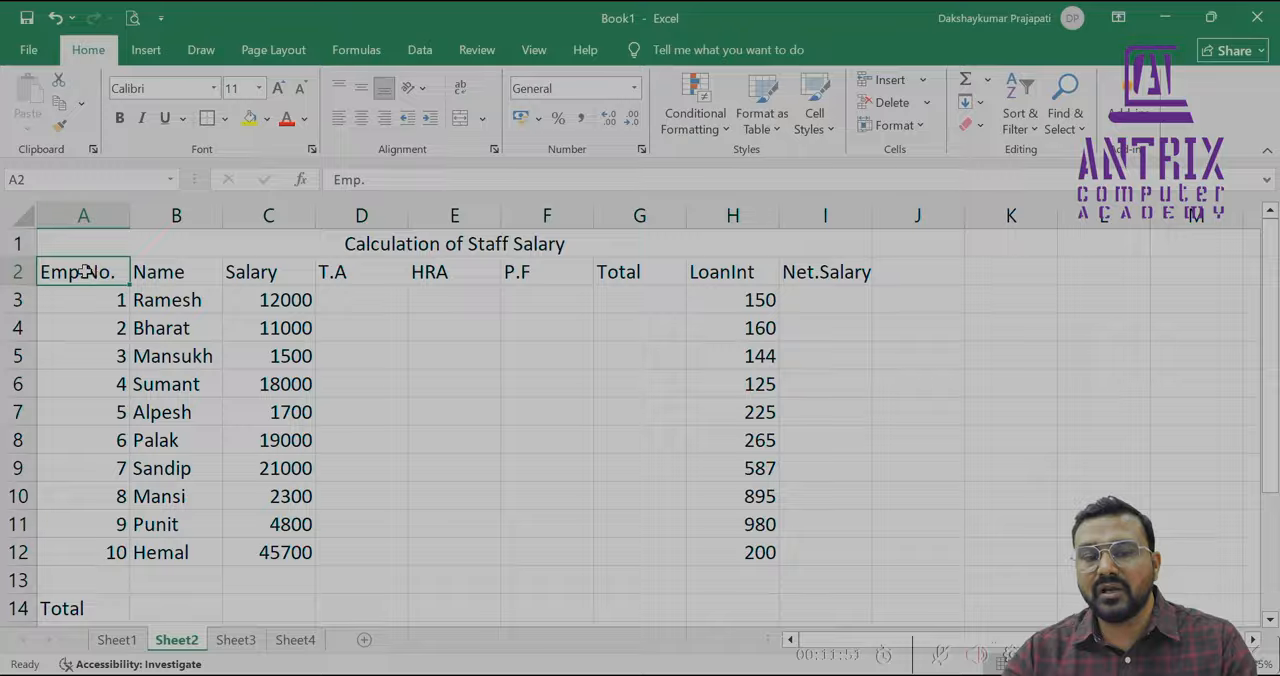
{"action": "double_click", "coordinate": [85, 271]}
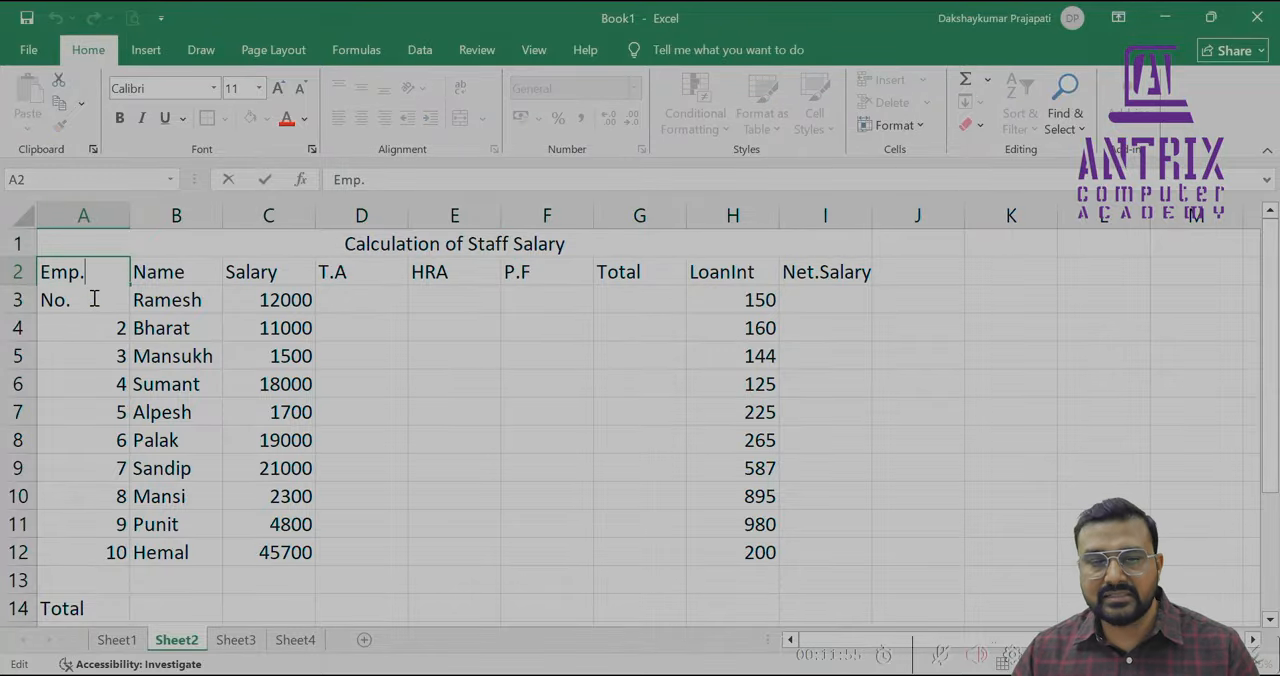
{"action": "key", "text": "alt+Return"}
{"action": "key", "text": "BackSpace"}
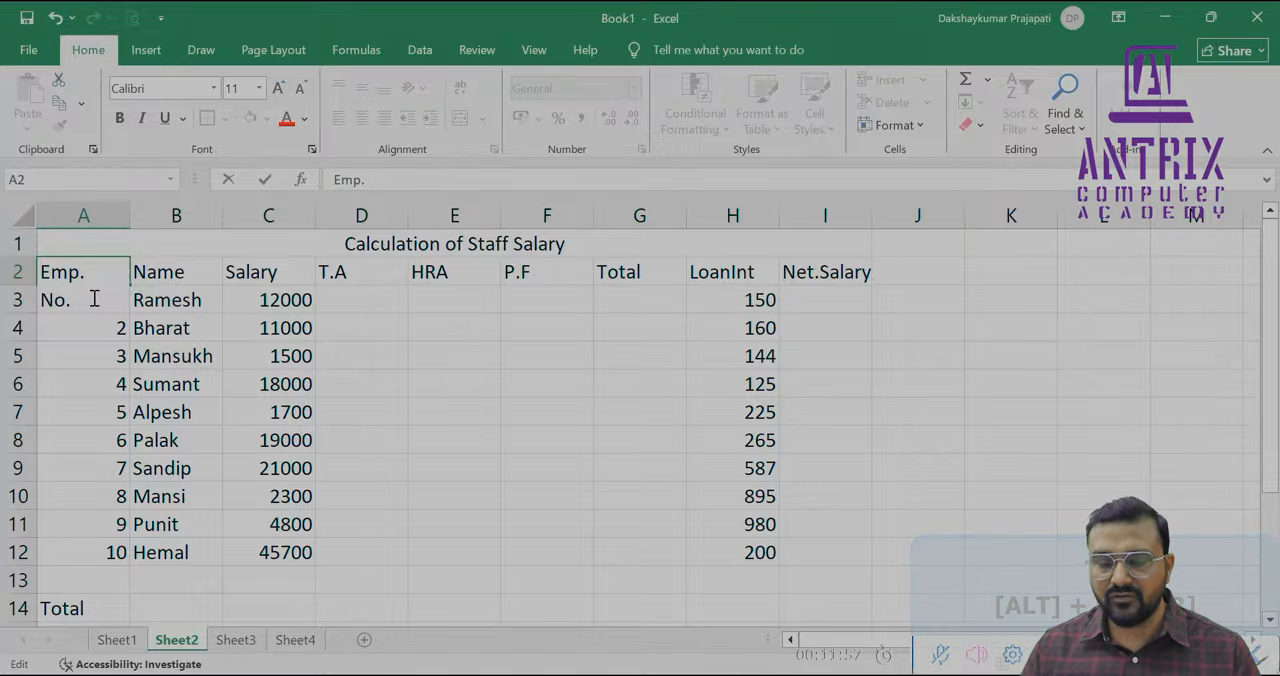
{"action": "key", "text": "Return"}
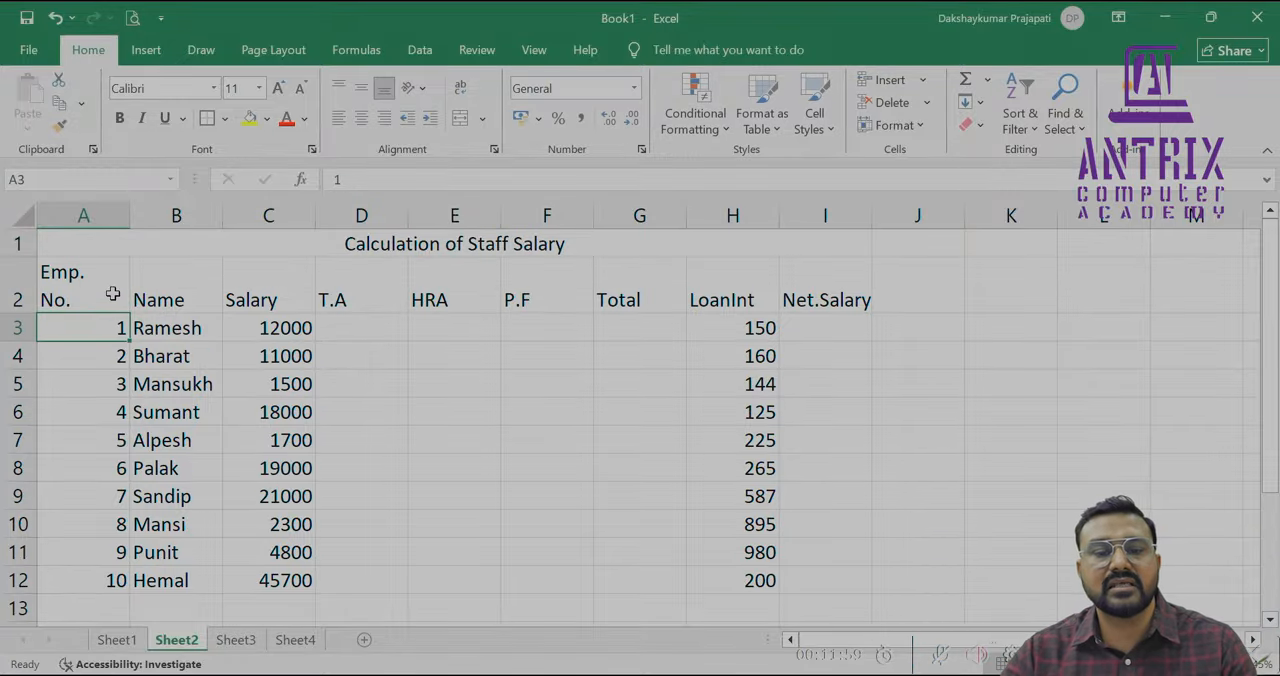
{"action": "double_click", "coordinate": [729, 294]}
{"action": "key", "text": "alt+Return"}
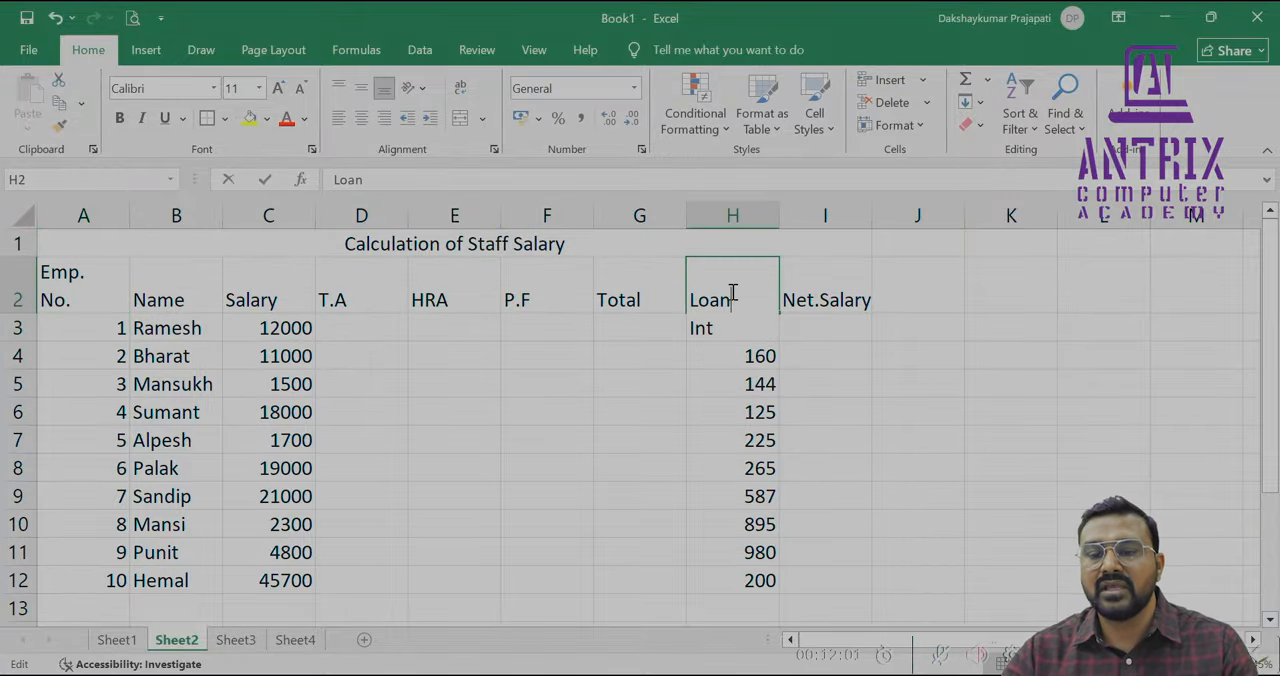
{"action": "double_click", "coordinate": [828, 290]}
{"action": "key", "text": "alt+Return"}
{"action": "left_click", "coordinate": [785, 385]}
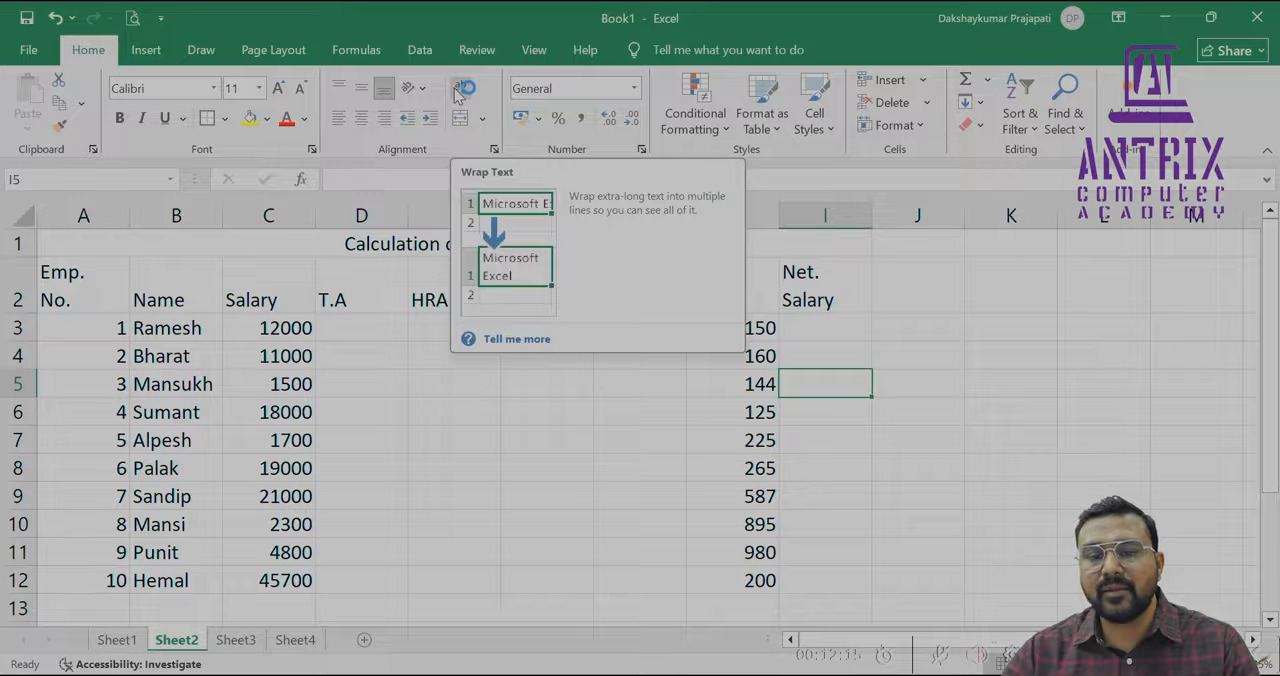
Center the column headings in A2:I2 horizontally and align them to the middle vertically
{"action": "left_click", "coordinate": [172, 420]}
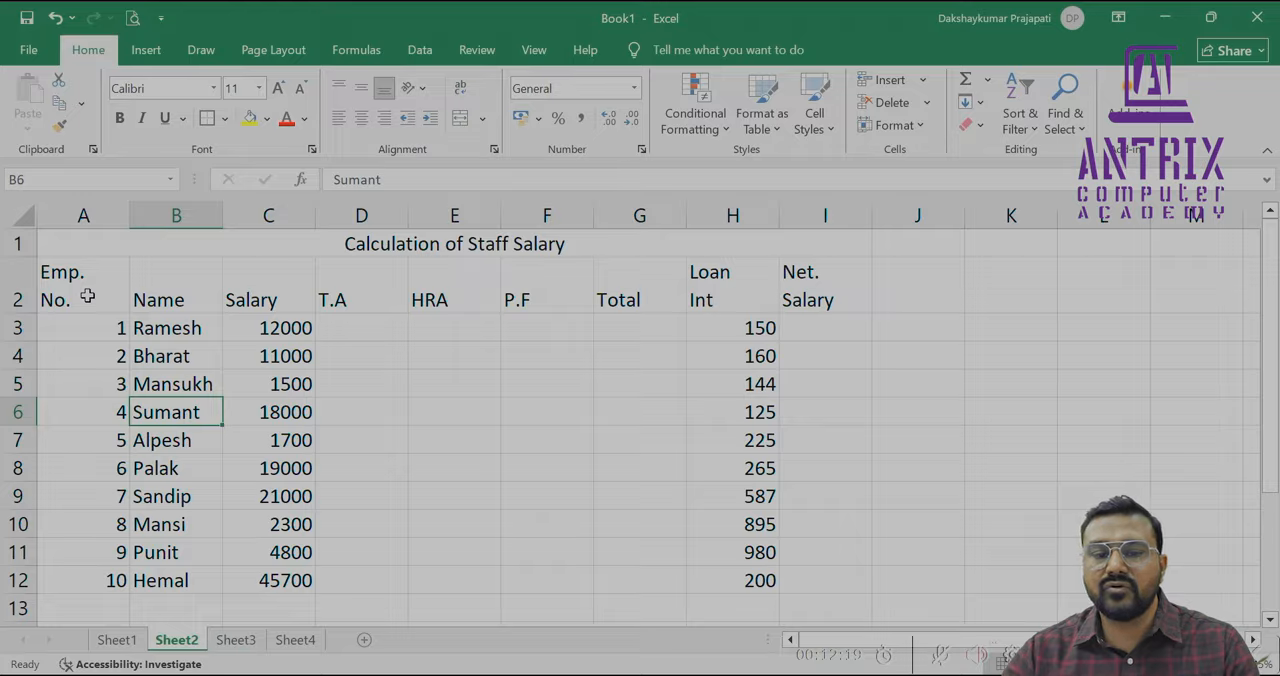
{"action": "left_click_drag", "start_coordinate": [87, 296], "coordinate": [825, 300]}
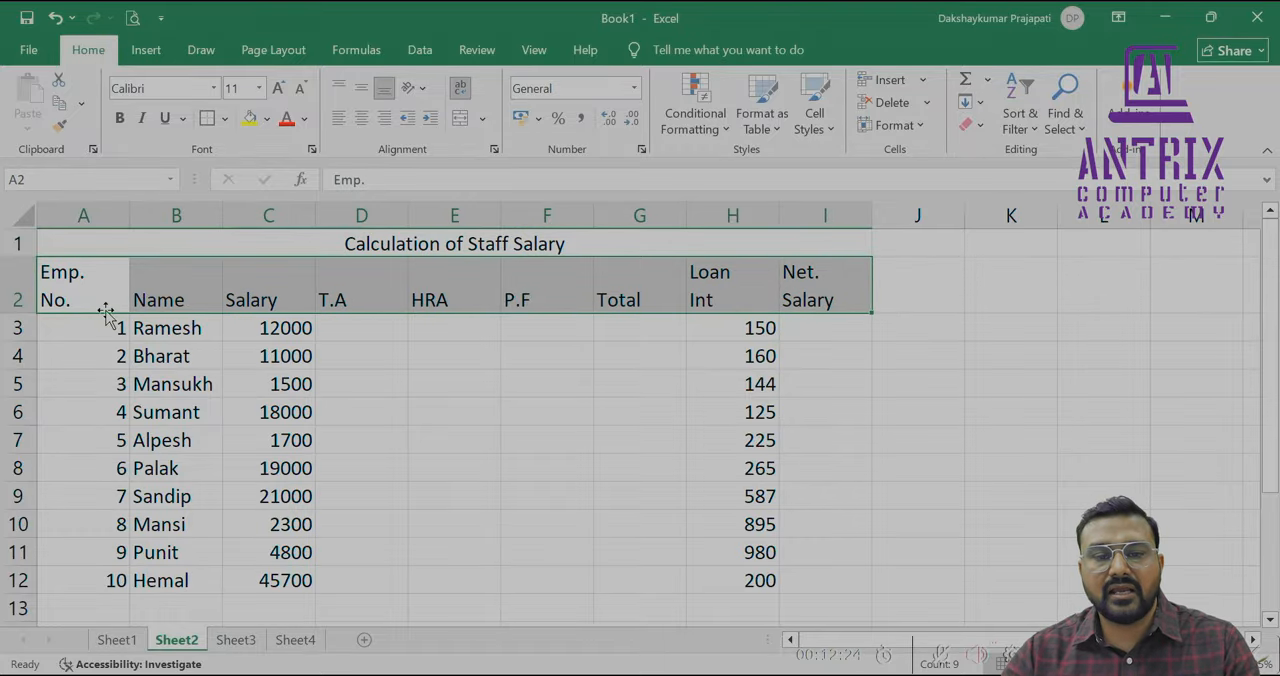
{"action": "left_click", "coordinate": [362, 120]}
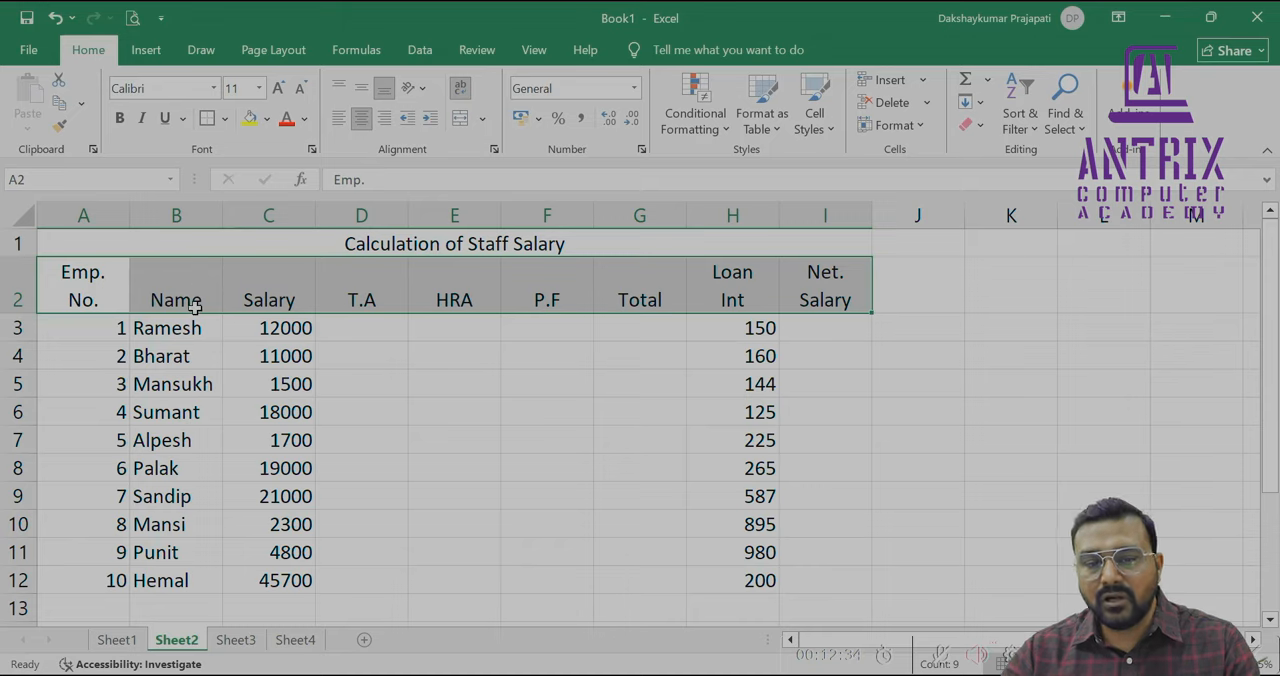
{"action": "left_click", "coordinate": [360, 92]}
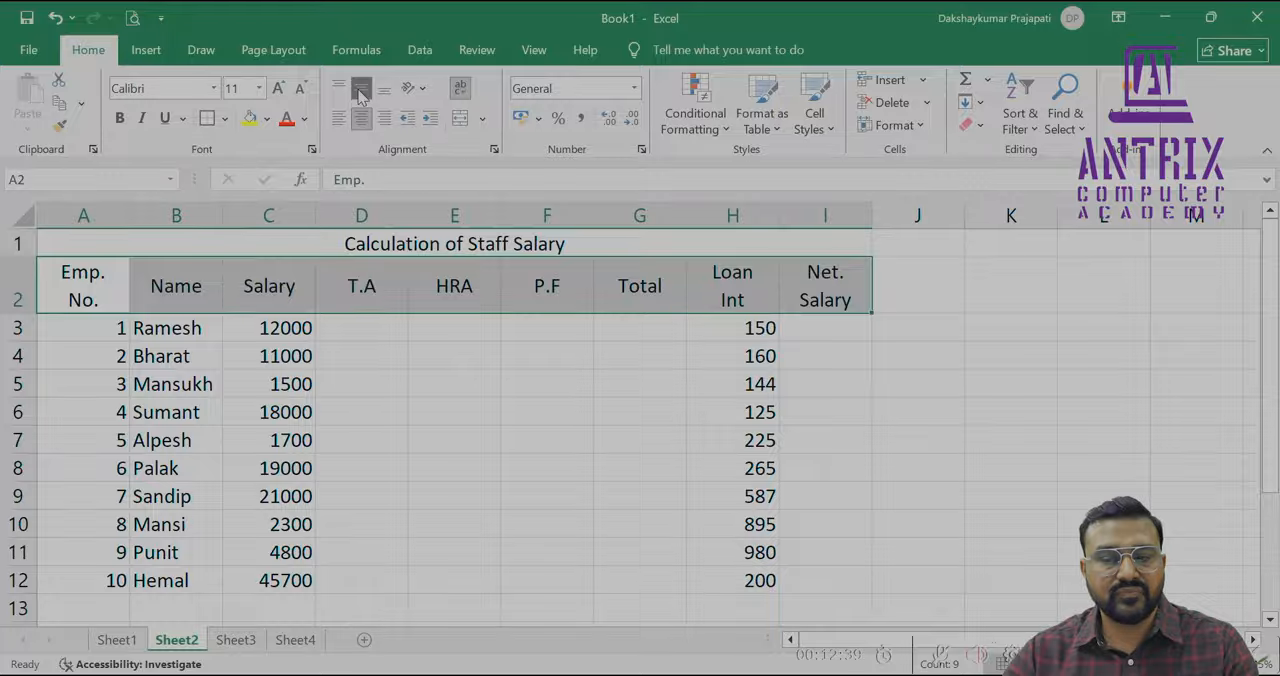
{"action": "left_click", "coordinate": [230, 362]}
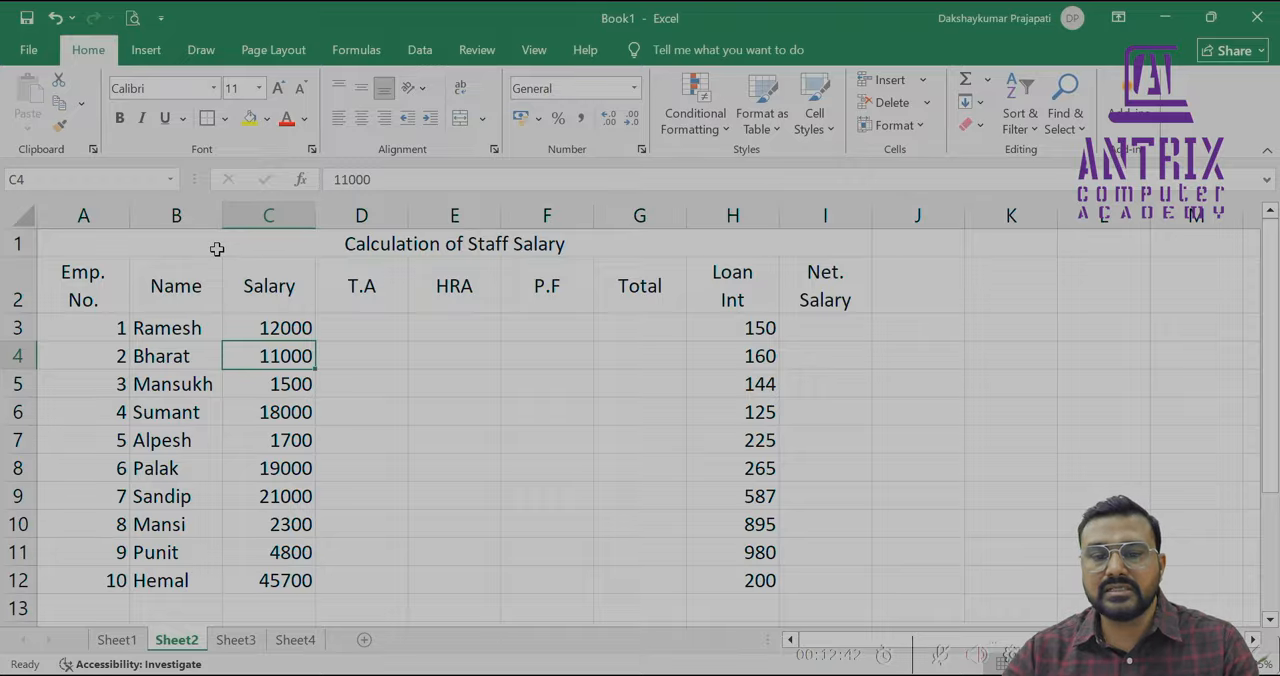
Switch to the web whiteboard in the browser and erase all the old handwritten notes
{"action": "left_click", "coordinate": [355, 326]}
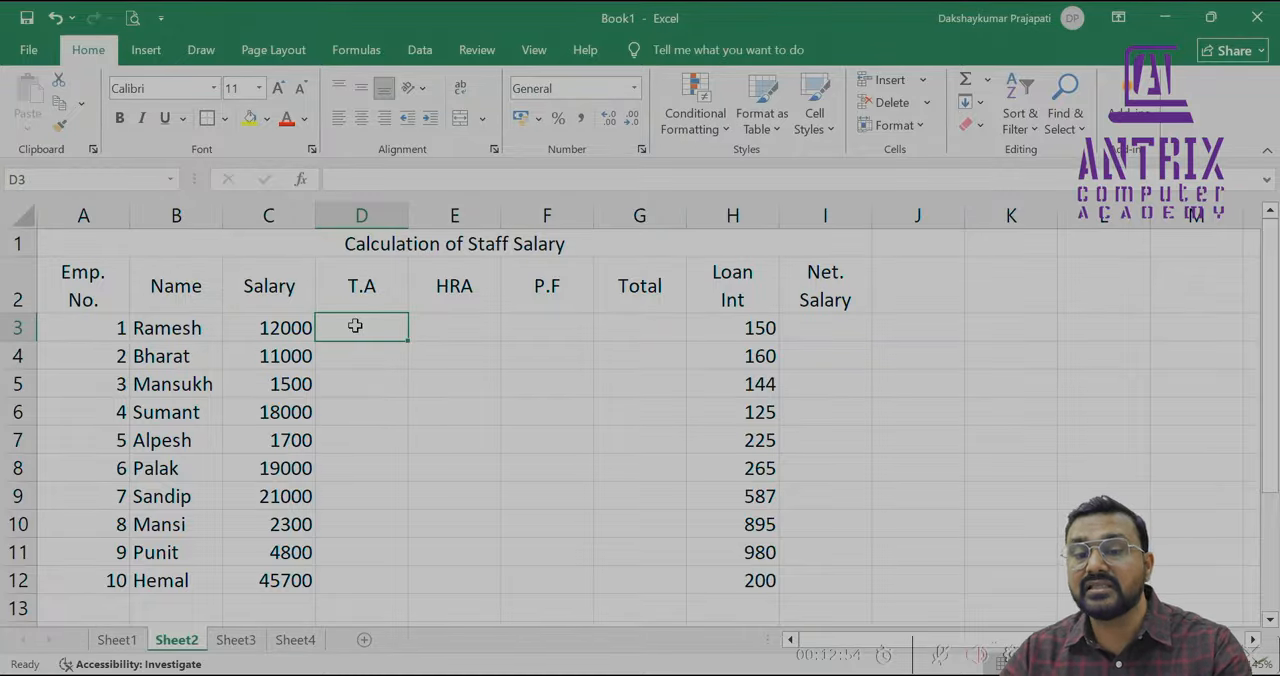
{"action": "key", "text": "alt+Tab"}
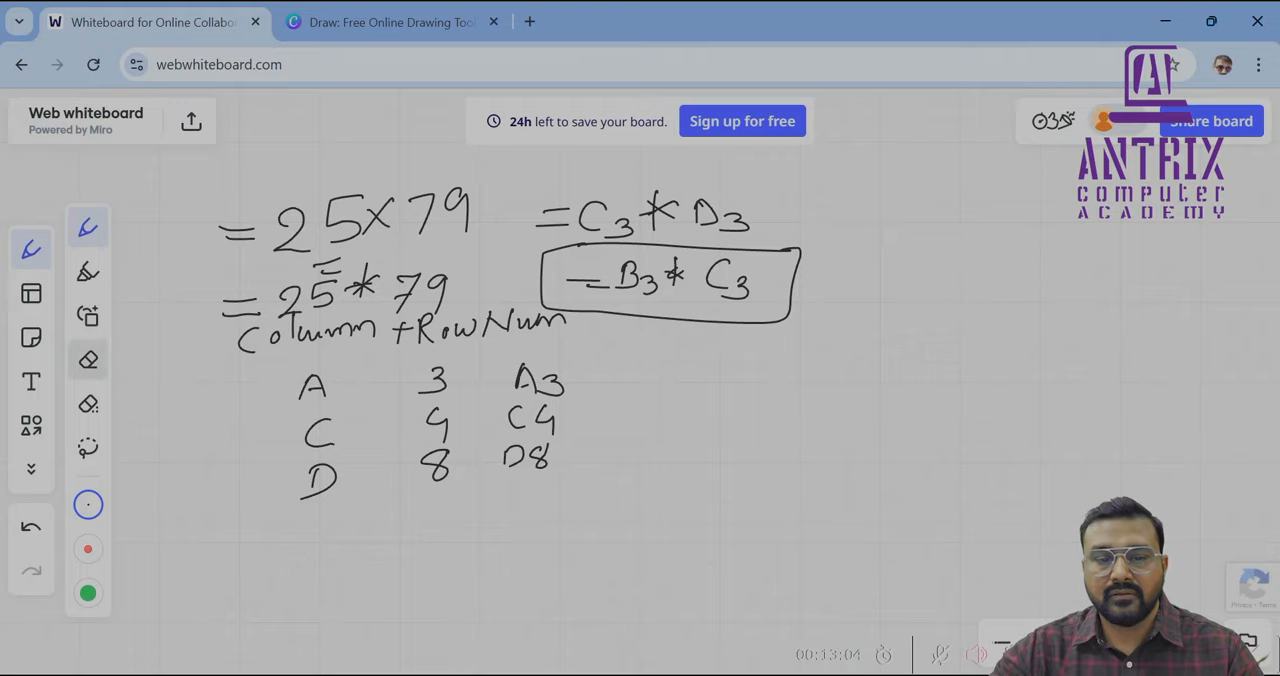
{"action": "left_click", "coordinate": [88, 359]}
{"action": "mouse_move", "coordinate": [225, 262]}
{"action": "left_mouse_down"}
{"action": "mouse_move", "coordinate": [255, 232]}
{"action": "mouse_move", "coordinate": [475, 195]}
{"action": "mouse_move", "coordinate": [770, 235]}
{"action": "mouse_move", "coordinate": [620, 292]}
{"action": "mouse_move", "coordinate": [200, 315]}
{"action": "mouse_move", "coordinate": [250, 263]}
{"action": "mouse_move", "coordinate": [295, 335]}
{"action": "mouse_move", "coordinate": [570, 328]}
{"action": "mouse_move", "coordinate": [365, 390]}
{"action": "mouse_move", "coordinate": [320, 435]}
{"action": "mouse_move", "coordinate": [525, 412]}
{"action": "left_mouse_up"}
{"action": "mouse_move", "coordinate": [520, 405]}
{"action": "left_mouse_down"}
{"action": "mouse_move", "coordinate": [545, 412]}
{"action": "mouse_move", "coordinate": [500, 450]}
{"action": "mouse_move", "coordinate": [290, 488]}
{"action": "left_mouse_up"}
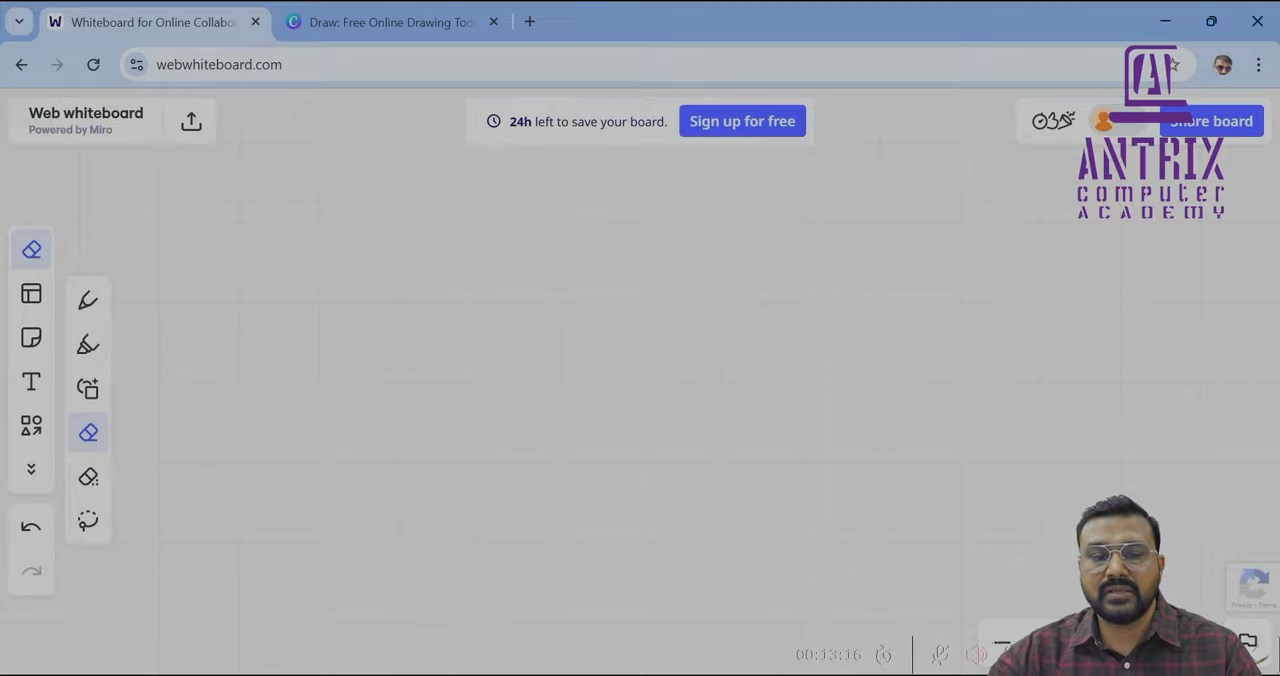
Handwrite the heading T.A (12%) on the empty whiteboard with the pen
{"action": "key", "text": "p"}
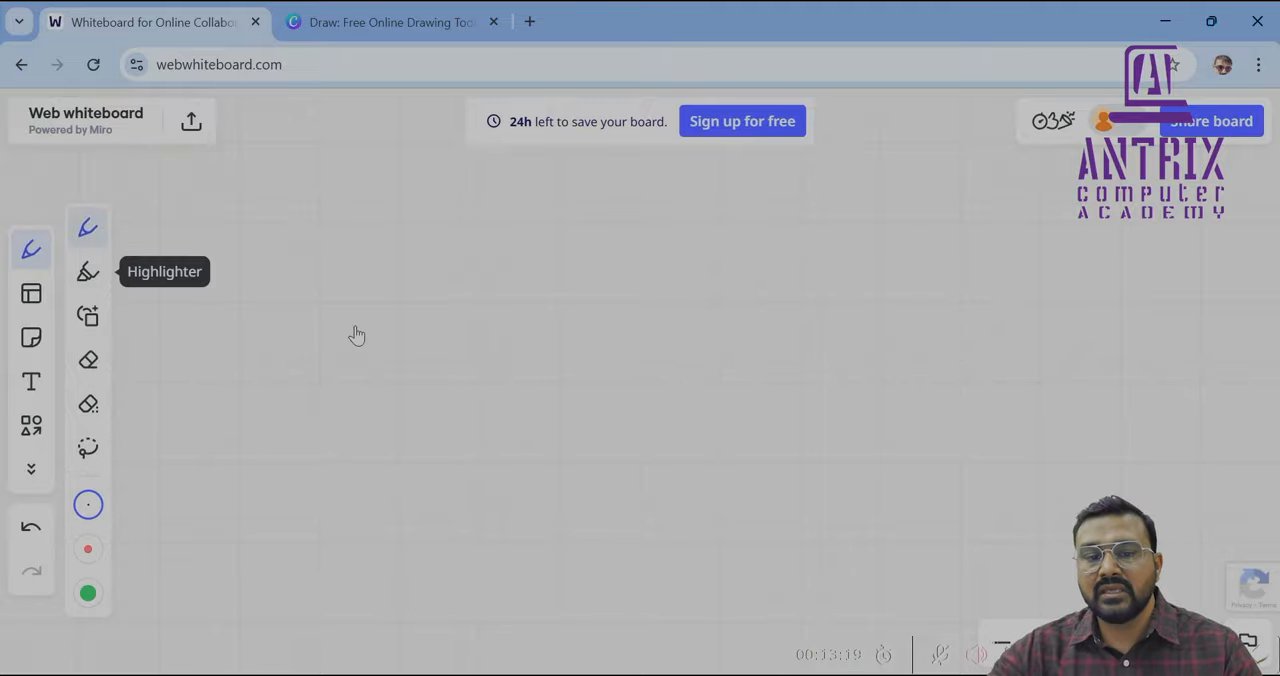
{"action": "mouse_move", "coordinate": [223, 163]}
{"action": "left_mouse_down"}
{"action": "mouse_move", "coordinate": [224, 205]}
{"action": "mouse_move", "coordinate": [255, 153]}
{"action": "mouse_move", "coordinate": [310, 185]}
{"action": "mouse_move", "coordinate": [296, 174]}
{"action": "left_mouse_up"}
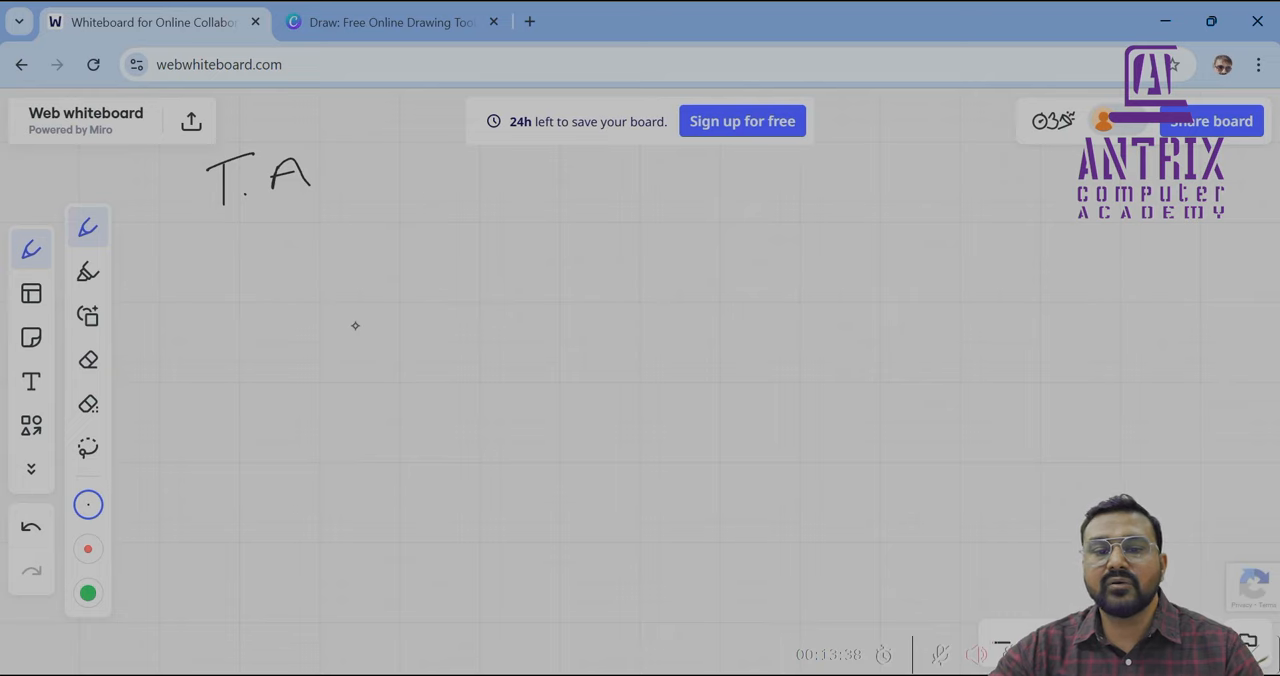
{"action": "mouse_move", "coordinate": [346, 150]}
{"action": "left_mouse_down"}
{"action": "mouse_move", "coordinate": [343, 201]}
{"action": "mouse_move", "coordinate": [372, 176]}
{"action": "mouse_move", "coordinate": [380, 184]}
{"action": "left_mouse_up"}
{"action": "left_click_drag", "start_coordinate": [401, 167], "coordinate": [430, 190]}
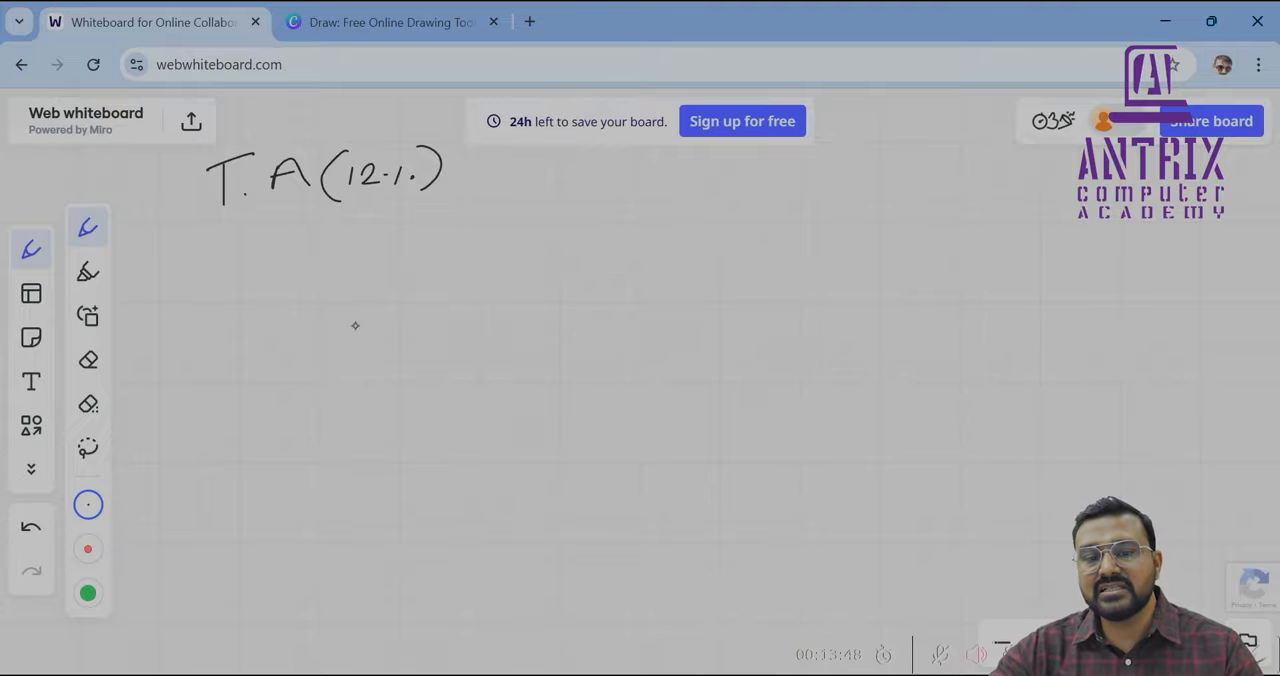
Write the proportion 100 = 12 above 12000 = ? below the heading and cross-link the terms with diagonal lines
{"action": "mouse_move", "coordinate": [284, 223]}
{"action": "left_mouse_down"}
{"action": "mouse_move", "coordinate": [284, 245]}
{"action": "mouse_move", "coordinate": [302, 226]}
{"action": "mouse_move", "coordinate": [430, 234]}
{"action": "left_mouse_up"}
{"action": "left_click_drag", "start_coordinate": [257, 263], "coordinate": [257, 288]}
{"action": "mouse_move", "coordinate": [274, 266]}
{"action": "left_mouse_down"}
{"action": "mouse_move", "coordinate": [292, 288]}
{"action": "mouse_move", "coordinate": [306, 270]}
{"action": "left_mouse_up"}
{"action": "left_click_drag", "start_coordinate": [322, 266], "coordinate": [322, 267]}
{"action": "mouse_move", "coordinate": [343, 264]}
{"action": "left_mouse_down"}
{"action": "mouse_move", "coordinate": [377, 263]}
{"action": "mouse_move", "coordinate": [376, 275]}
{"action": "left_mouse_up"}
{"action": "left_click_drag", "start_coordinate": [395, 256], "coordinate": [401, 284]}
{"action": "left_click", "coordinate": [404, 294]}
{"action": "mouse_move", "coordinate": [334, 242]}
{"action": "left_mouse_down"}
{"action": "mouse_move", "coordinate": [378, 257]}
{"action": "mouse_move", "coordinate": [341, 270]}
{"action": "left_mouse_up"}
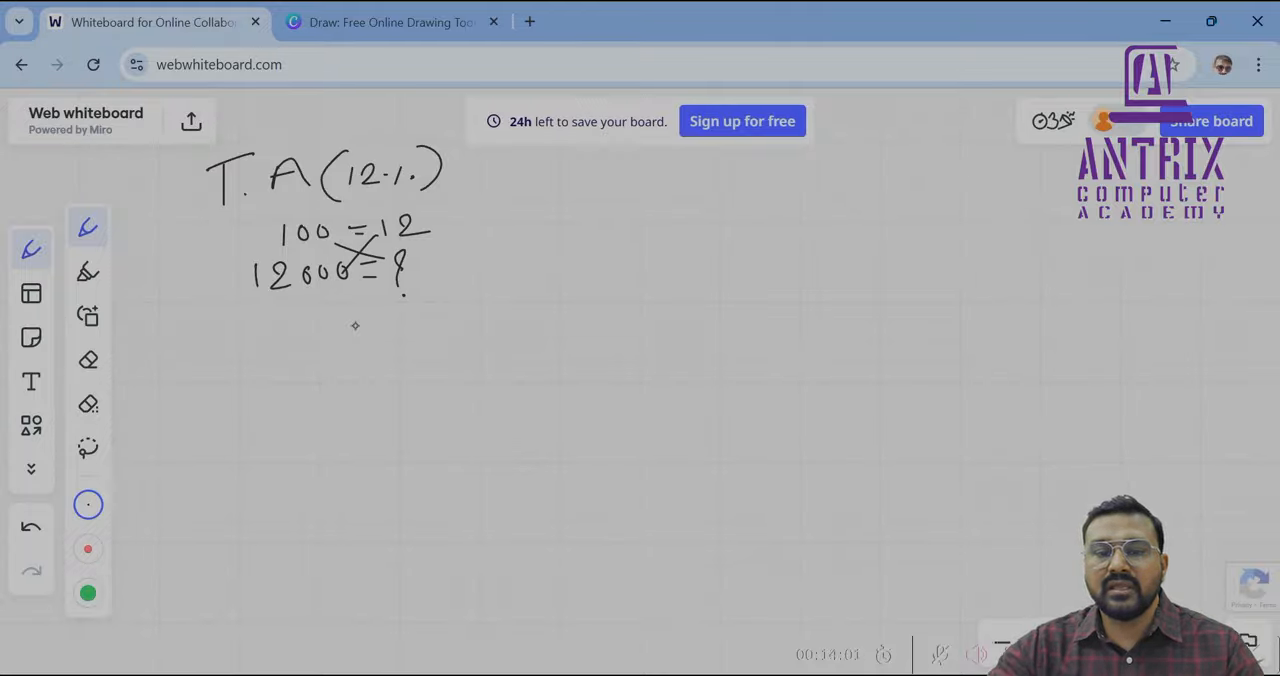
Write the calculation 12000 × 12 / 100 = 1440 beside the proportion, striking out the cancelled zeros
{"action": "mouse_move", "coordinate": [487, 222]}
{"action": "left_mouse_down"}
{"action": "mouse_move", "coordinate": [487, 243]}
{"action": "mouse_move", "coordinate": [511, 245]}
{"action": "mouse_move", "coordinate": [523, 227]}
{"action": "mouse_move", "coordinate": [583, 238]}
{"action": "left_mouse_up"}
{"action": "mouse_move", "coordinate": [583, 221]}
{"action": "left_mouse_down"}
{"action": "mouse_move", "coordinate": [566, 238]}
{"action": "mouse_move", "coordinate": [620, 236]}
{"action": "left_mouse_up"}
{"action": "mouse_move", "coordinate": [505, 262]}
{"action": "left_mouse_down"}
{"action": "mouse_move", "coordinate": [580, 255]}
{"action": "mouse_move", "coordinate": [541, 287]}
{"action": "mouse_move", "coordinate": [556, 265]}
{"action": "mouse_move", "coordinate": [579, 265]}
{"action": "mouse_move", "coordinate": [548, 288]}
{"action": "mouse_move", "coordinate": [583, 276]}
{"action": "left_mouse_up"}
{"action": "mouse_move", "coordinate": [541, 223]}
{"action": "left_mouse_down"}
{"action": "mouse_move", "coordinate": [533, 247]}
{"action": "mouse_move", "coordinate": [639, 241]}
{"action": "left_mouse_up"}
{"action": "left_click_drag", "start_coordinate": [619, 254], "coordinate": [696, 246]}
{"action": "mouse_move", "coordinate": [704, 228]}
{"action": "left_mouse_down"}
{"action": "mouse_move", "coordinate": [700, 244]}
{"action": "mouse_move", "coordinate": [720, 248]}
{"action": "left_mouse_up"}
{"action": "mouse_move", "coordinate": [714, 236]}
{"action": "left_mouse_down"}
{"action": "mouse_move", "coordinate": [712, 260]}
{"action": "mouse_move", "coordinate": [742, 233]}
{"action": "left_mouse_up"}
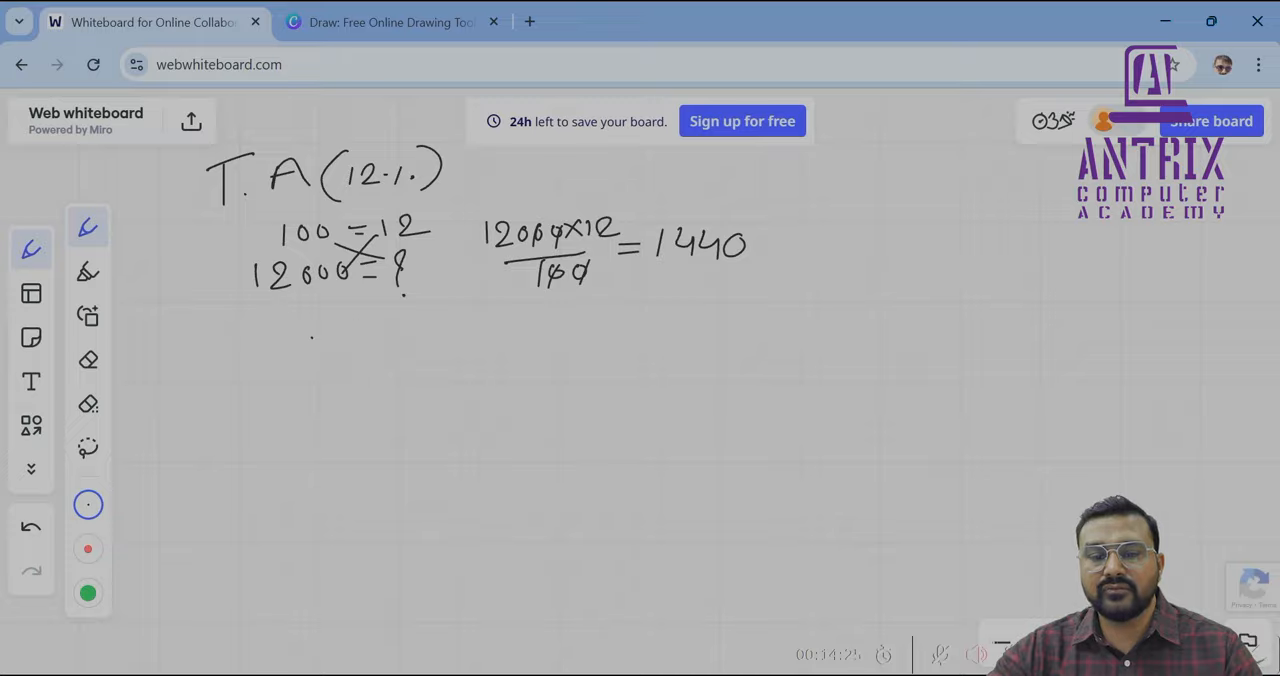
Write the general percentage formulas value × Per/100 and value × Per value % below the calculation
{"action": "mouse_move", "coordinate": [322, 345]}
{"action": "left_mouse_down"}
{"action": "mouse_move", "coordinate": [360, 321]}
{"action": "mouse_move", "coordinate": [368, 349]}
{"action": "mouse_move", "coordinate": [440, 330]}
{"action": "mouse_move", "coordinate": [478, 338]}
{"action": "mouse_move", "coordinate": [460, 340]}
{"action": "left_mouse_up"}
{"action": "mouse_move", "coordinate": [498, 310]}
{"action": "left_mouse_down"}
{"action": "mouse_move", "coordinate": [499, 332]}
{"action": "mouse_move", "coordinate": [511, 322]}
{"action": "mouse_move", "coordinate": [521, 336]}
{"action": "left_mouse_up"}
{"action": "left_click", "coordinate": [513, 326]}
{"action": "mouse_move", "coordinate": [524, 338]}
{"action": "left_mouse_down"}
{"action": "mouse_move", "coordinate": [540, 322]}
{"action": "mouse_move", "coordinate": [544, 348]}
{"action": "left_mouse_up"}
{"action": "mouse_move", "coordinate": [570, 320]}
{"action": "left_mouse_down"}
{"action": "mouse_move", "coordinate": [570, 338]}
{"action": "mouse_move", "coordinate": [598, 319]}
{"action": "left_mouse_up"}
{"action": "left_click_drag", "start_coordinate": [358, 384], "coordinate": [436, 384]}
{"action": "left_click_drag", "start_coordinate": [444, 372], "coordinate": [510, 380]}
{"action": "mouse_move", "coordinate": [510, 364]}
{"action": "left_mouse_down"}
{"action": "mouse_move", "coordinate": [496, 380]}
{"action": "mouse_move", "coordinate": [530, 388]}
{"action": "mouse_move", "coordinate": [546, 372]}
{"action": "mouse_move", "coordinate": [616, 376]}
{"action": "left_mouse_up"}
{"action": "mouse_move", "coordinate": [626, 348]}
{"action": "left_mouse_down"}
{"action": "mouse_move", "coordinate": [620, 374]}
{"action": "mouse_move", "coordinate": [691, 373]}
{"action": "mouse_move", "coordinate": [675, 361]}
{"action": "left_mouse_up"}
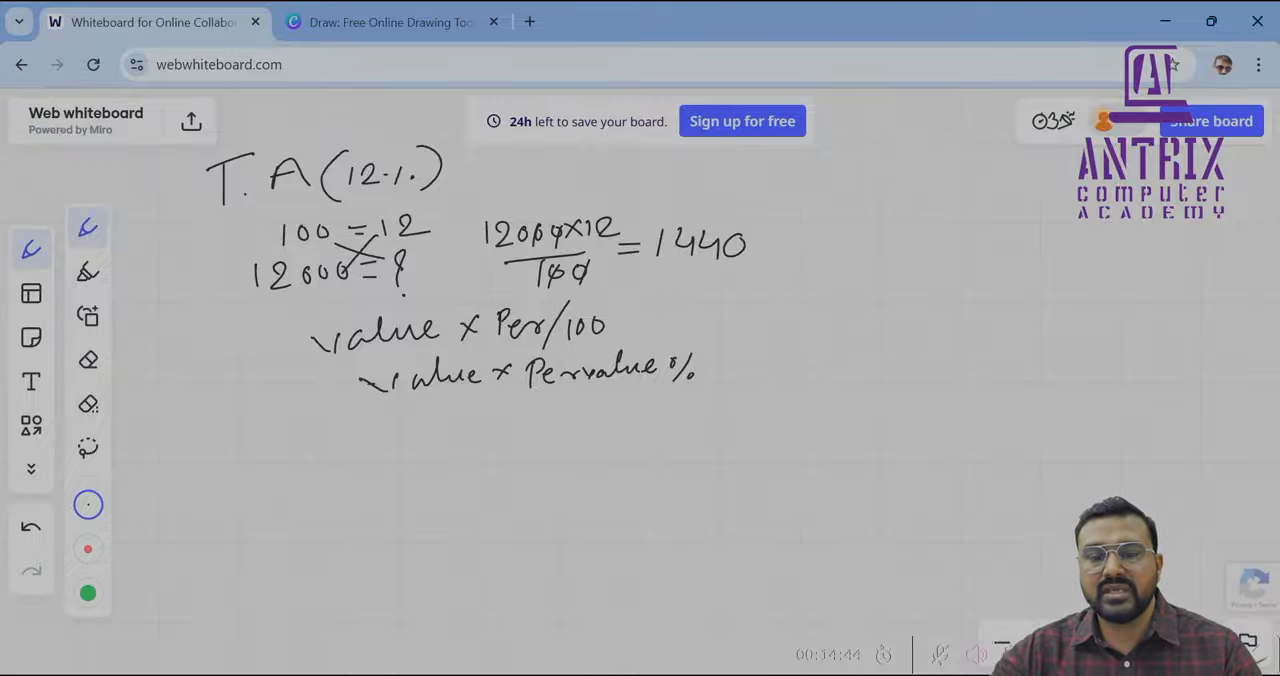
Write the example formula = 12000 × 12/100 and its cell-reference version = C3 × 12/100 below the general formulas
{"action": "mouse_move", "coordinate": [288, 432]}
{"action": "left_mouse_down"}
{"action": "mouse_move", "coordinate": [386, 444]}
{"action": "mouse_move", "coordinate": [401, 424]}
{"action": "mouse_move", "coordinate": [439, 421]}
{"action": "left_mouse_up"}
{"action": "mouse_move", "coordinate": [460, 422]}
{"action": "left_mouse_down"}
{"action": "mouse_move", "coordinate": [532, 438]}
{"action": "mouse_move", "coordinate": [565, 418]}
{"action": "left_mouse_up"}
{"action": "mouse_move", "coordinate": [584, 414]}
{"action": "left_mouse_down"}
{"action": "mouse_move", "coordinate": [578, 428]}
{"action": "mouse_move", "coordinate": [584, 415]}
{"action": "left_mouse_up"}
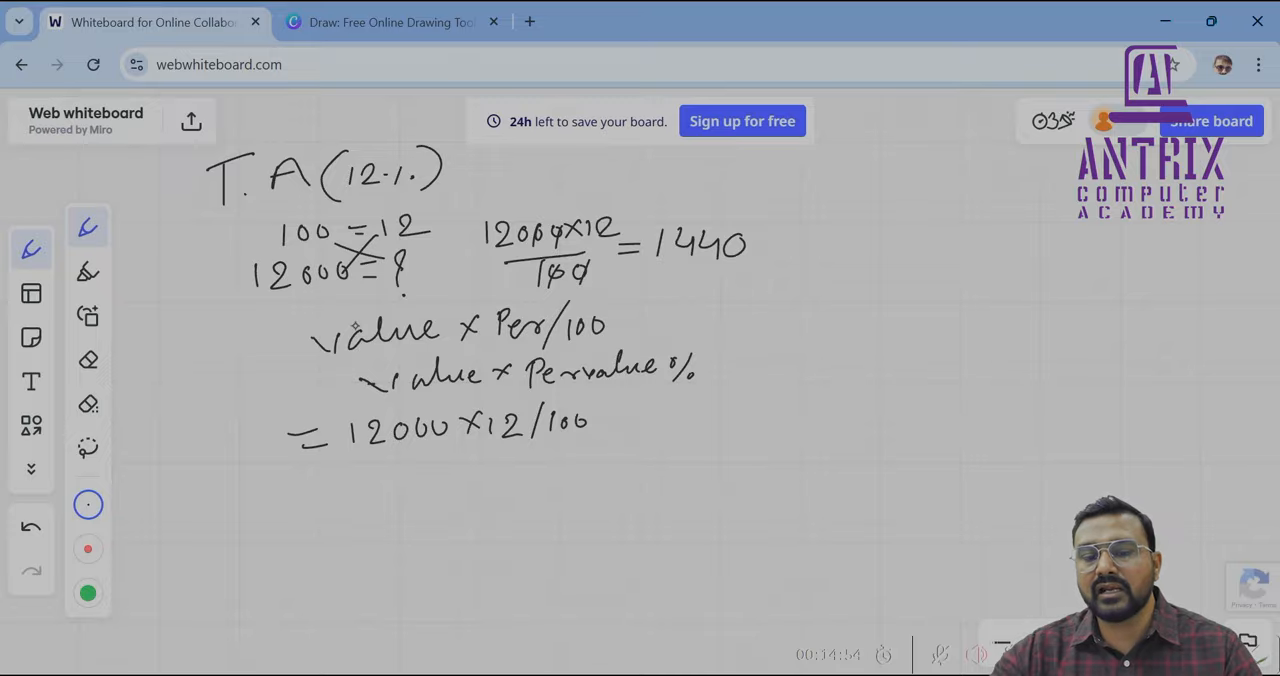
{"action": "left_click_drag", "start_coordinate": [317, 494], "coordinate": [333, 495]}
{"action": "mouse_move", "coordinate": [326, 505]}
{"action": "left_mouse_down"}
{"action": "mouse_move", "coordinate": [370, 490]}
{"action": "mouse_move", "coordinate": [403, 510]}
{"action": "mouse_move", "coordinate": [457, 491]}
{"action": "left_mouse_up"}
{"action": "mouse_move", "coordinate": [456, 468]}
{"action": "left_mouse_down"}
{"action": "mouse_move", "coordinate": [438, 496]}
{"action": "mouse_move", "coordinate": [512, 493]}
{"action": "left_mouse_up"}
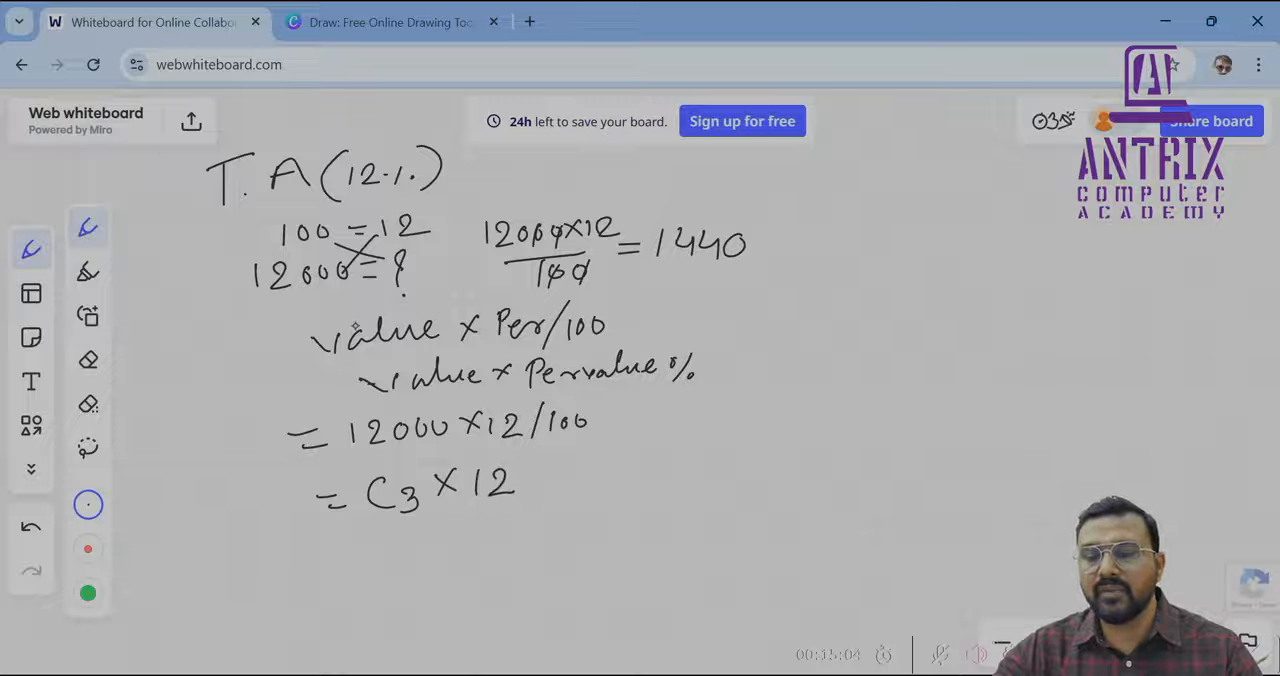
{"action": "mouse_move", "coordinate": [547, 455]}
{"action": "left_mouse_down"}
{"action": "mouse_move", "coordinate": [518, 508]}
{"action": "mouse_move", "coordinate": [576, 482]}
{"action": "left_mouse_up"}
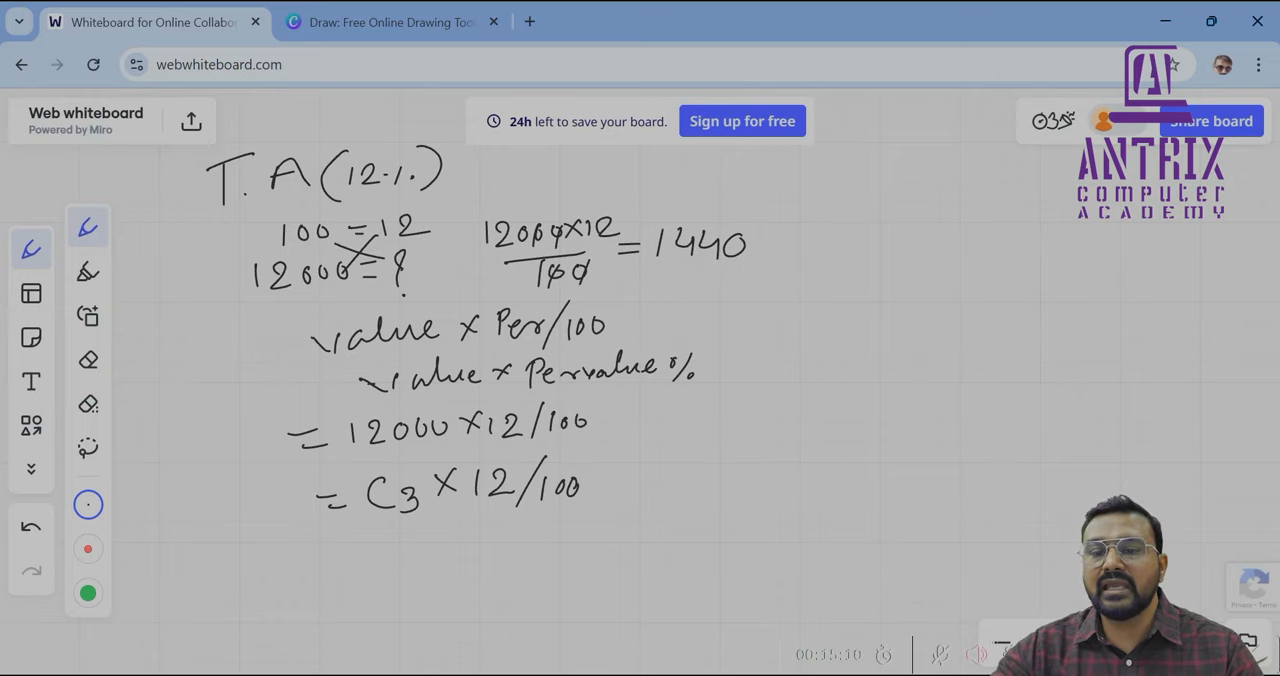
Write the heading D.A - HRA 6% beside the T.A notes with the formula = C3*6% below it
{"action": "left_click_drag", "start_coordinate": [670, 173], "coordinate": [668, 194]}
{"action": "mouse_move", "coordinate": [698, 187]}
{"action": "left_mouse_down"}
{"action": "mouse_move", "coordinate": [738, 178]}
{"action": "mouse_move", "coordinate": [779, 200]}
{"action": "mouse_move", "coordinate": [791, 187]}
{"action": "left_mouse_up"}
{"action": "mouse_move", "coordinate": [805, 164]}
{"action": "left_mouse_down"}
{"action": "mouse_move", "coordinate": [794, 202]}
{"action": "mouse_move", "coordinate": [822, 176]}
{"action": "mouse_move", "coordinate": [824, 194]}
{"action": "left_mouse_up"}
{"action": "mouse_move", "coordinate": [840, 176]}
{"action": "left_mouse_down"}
{"action": "mouse_move", "coordinate": [838, 188]}
{"action": "mouse_move", "coordinate": [922, 192]}
{"action": "left_mouse_up"}
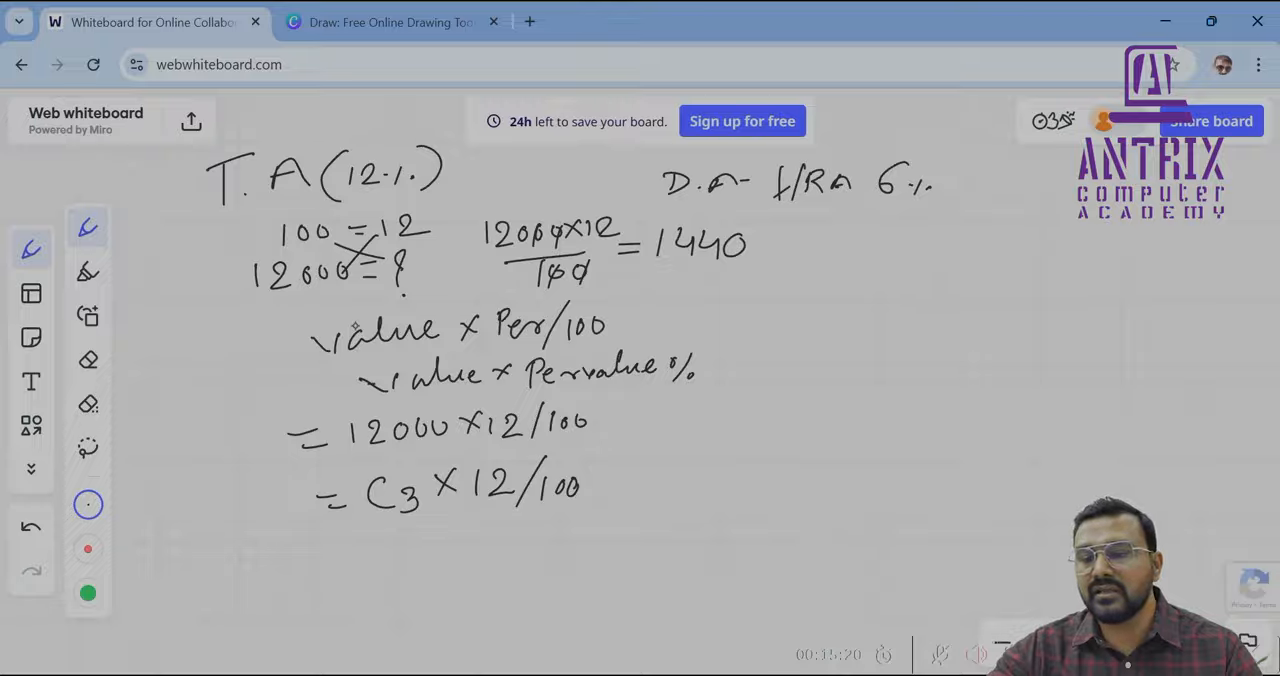
{"action": "mouse_move", "coordinate": [779, 283]}
{"action": "left_mouse_down"}
{"action": "mouse_move", "coordinate": [851, 298]}
{"action": "mouse_move", "coordinate": [839, 314]}
{"action": "left_mouse_up"}
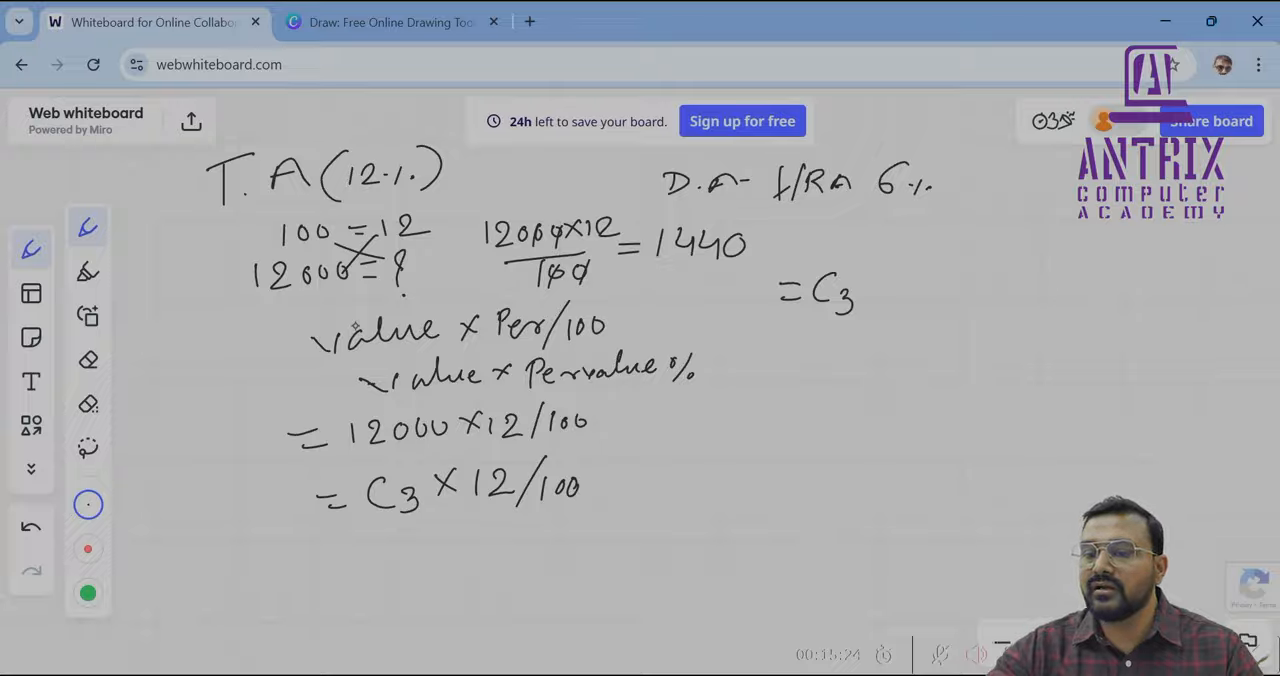
{"action": "mouse_move", "coordinate": [863, 269]}
{"action": "left_mouse_down"}
{"action": "mouse_move", "coordinate": [877, 285]}
{"action": "mouse_move", "coordinate": [860, 288]}
{"action": "left_mouse_up"}
{"action": "mouse_move", "coordinate": [917, 257]}
{"action": "left_mouse_down"}
{"action": "mouse_move", "coordinate": [898, 272]}
{"action": "mouse_move", "coordinate": [935, 296]}
{"action": "mouse_move", "coordinate": [870, 272]}
{"action": "mouse_move", "coordinate": [869, 288]}
{"action": "left_mouse_up"}
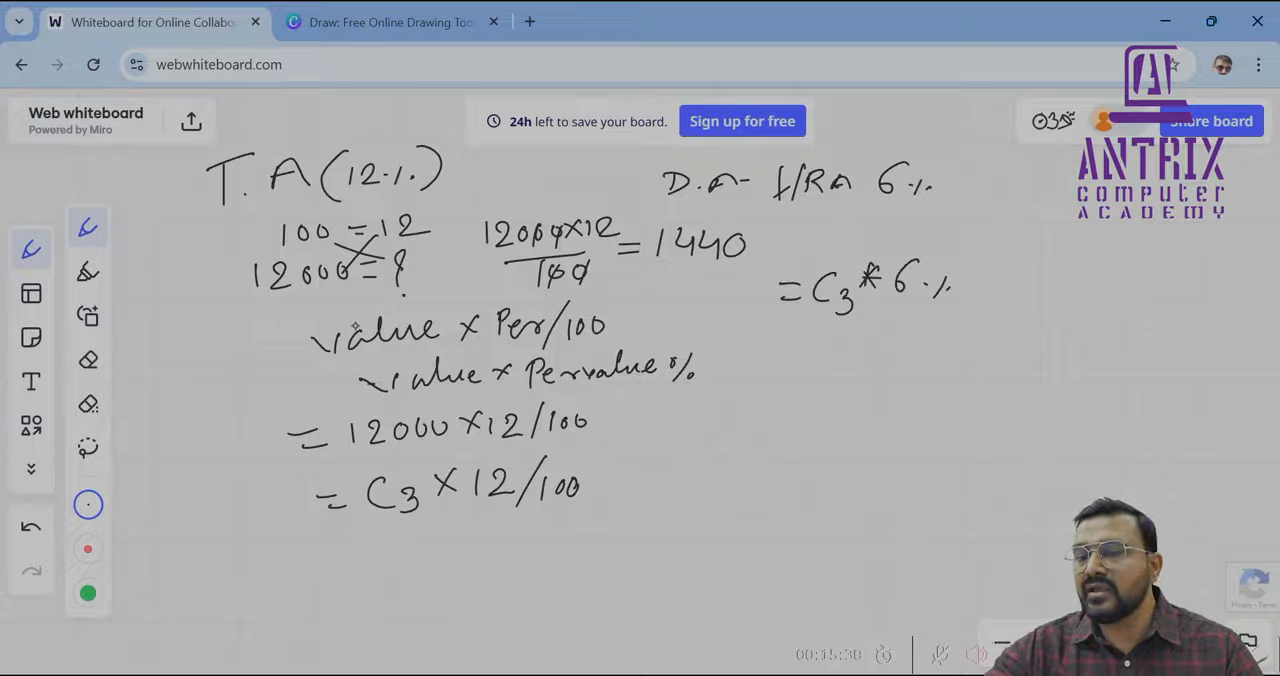
Write the heading P.F 10% beside the HRA notes with the formula = 12000 × PF/100 below it
{"action": "left_click_drag", "start_coordinate": [1000, 176], "coordinate": [1001, 200]}
{"action": "mouse_move", "coordinate": [1000, 176]}
{"action": "left_mouse_down"}
{"action": "mouse_move", "coordinate": [1002, 187]}
{"action": "mouse_move", "coordinate": [1053, 174]}
{"action": "mouse_move", "coordinate": [1029, 210]}
{"action": "left_mouse_up"}
{"action": "left_click", "coordinate": [1019, 193]}
{"action": "left_click_drag", "start_coordinate": [1030, 193], "coordinate": [1094, 191]}
{"action": "mouse_move", "coordinate": [1113, 177]}
{"action": "left_mouse_down"}
{"action": "mouse_move", "coordinate": [1112, 189]}
{"action": "mouse_move", "coordinate": [1114, 177]}
{"action": "left_mouse_up"}
{"action": "left_click_drag", "start_coordinate": [1151, 180], "coordinate": [1146, 197]}
{"action": "left_click", "coordinate": [1159, 194]}
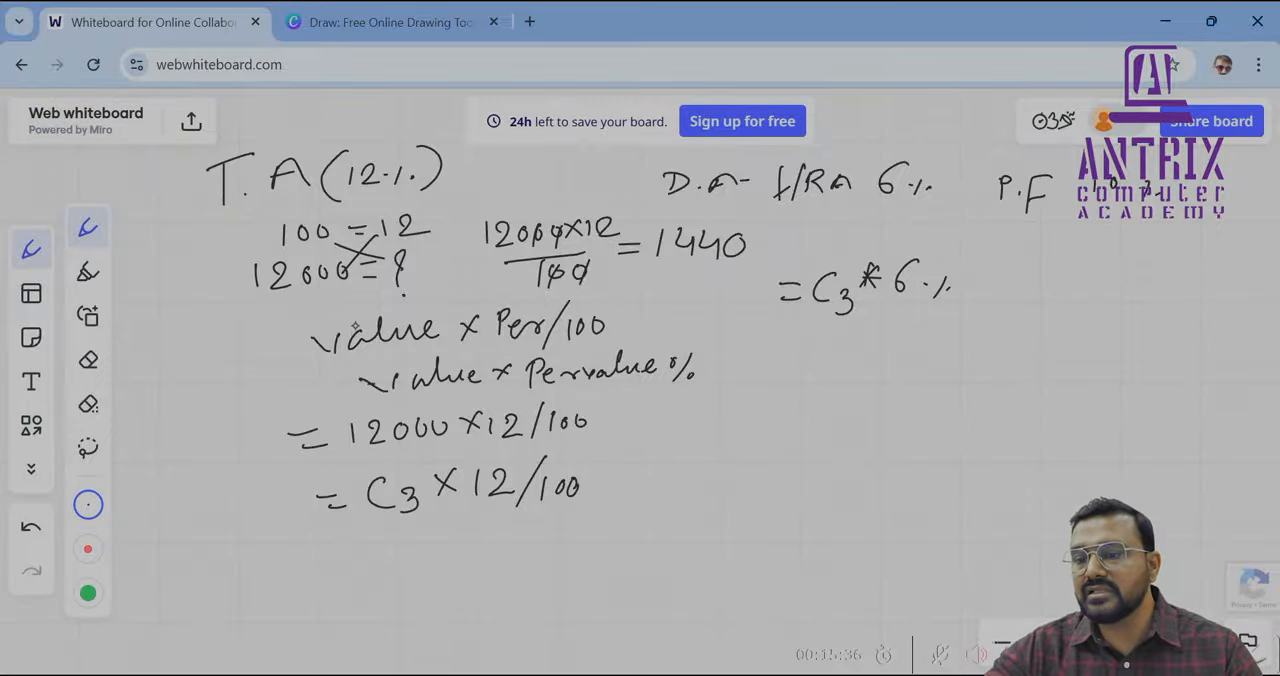
{"action": "mouse_move", "coordinate": [1007, 269]}
{"action": "left_mouse_down"}
{"action": "mouse_move", "coordinate": [1077, 280]}
{"action": "mouse_move", "coordinate": [1106, 263]}
{"action": "mouse_move", "coordinate": [1148, 276]}
{"action": "left_mouse_up"}
{"action": "mouse_move", "coordinate": [1148, 262]}
{"action": "left_mouse_down"}
{"action": "mouse_move", "coordinate": [1136, 276]}
{"action": "mouse_move", "coordinate": [1167, 284]}
{"action": "mouse_move", "coordinate": [1174, 270]}
{"action": "mouse_move", "coordinate": [1191, 286]}
{"action": "mouse_move", "coordinate": [1204, 270]}
{"action": "left_mouse_up"}
{"action": "mouse_move", "coordinate": [1230, 252]}
{"action": "left_mouse_down"}
{"action": "mouse_move", "coordinate": [1212, 288]}
{"action": "mouse_move", "coordinate": [1256, 276]}
{"action": "left_mouse_up"}
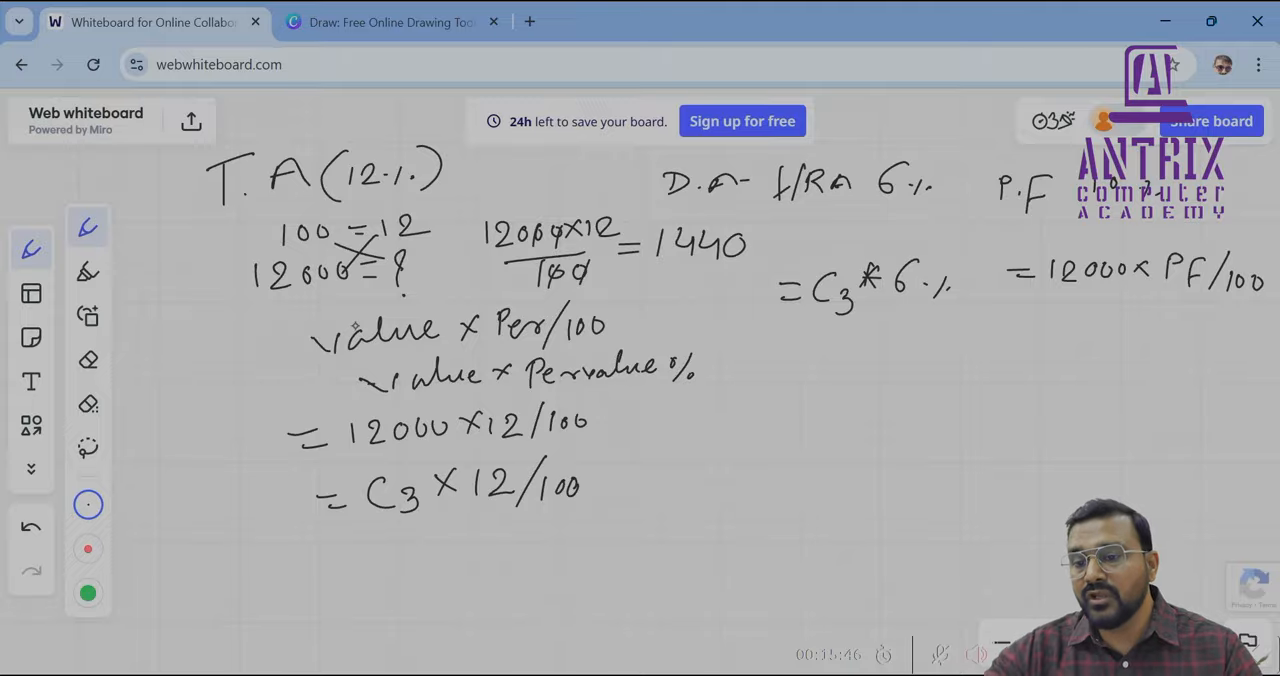
Write the heading Total with the formula = Salary + TA + DA + HRA - PF below it
{"action": "mouse_move", "coordinate": [898, 374]}
{"action": "left_mouse_down"}
{"action": "mouse_move", "coordinate": [897, 398]}
{"action": "mouse_move", "coordinate": [918, 366]}
{"action": "mouse_move", "coordinate": [954, 388]}
{"action": "left_mouse_up"}
{"action": "mouse_move", "coordinate": [942, 374]}
{"action": "left_mouse_down"}
{"action": "mouse_move", "coordinate": [1005, 350]}
{"action": "mouse_move", "coordinate": [1028, 372]}
{"action": "left_mouse_up"}
{"action": "mouse_move", "coordinate": [750, 464]}
{"action": "left_mouse_down"}
{"action": "mouse_move", "coordinate": [785, 474]}
{"action": "mouse_move", "coordinate": [808, 458]}
{"action": "mouse_move", "coordinate": [804, 470]}
{"action": "left_mouse_up"}
{"action": "left_click_drag", "start_coordinate": [836, 452], "coordinate": [844, 466]}
{"action": "mouse_move", "coordinate": [856, 428]}
{"action": "left_mouse_down"}
{"action": "mouse_move", "coordinate": [850, 466]}
{"action": "mouse_move", "coordinate": [886, 460]}
{"action": "left_mouse_up"}
{"action": "mouse_move", "coordinate": [896, 452]}
{"action": "left_mouse_down"}
{"action": "mouse_move", "coordinate": [908, 442]}
{"action": "mouse_move", "coordinate": [922, 456]}
{"action": "left_mouse_up"}
{"action": "left_click_drag", "start_coordinate": [932, 430], "coordinate": [926, 476]}
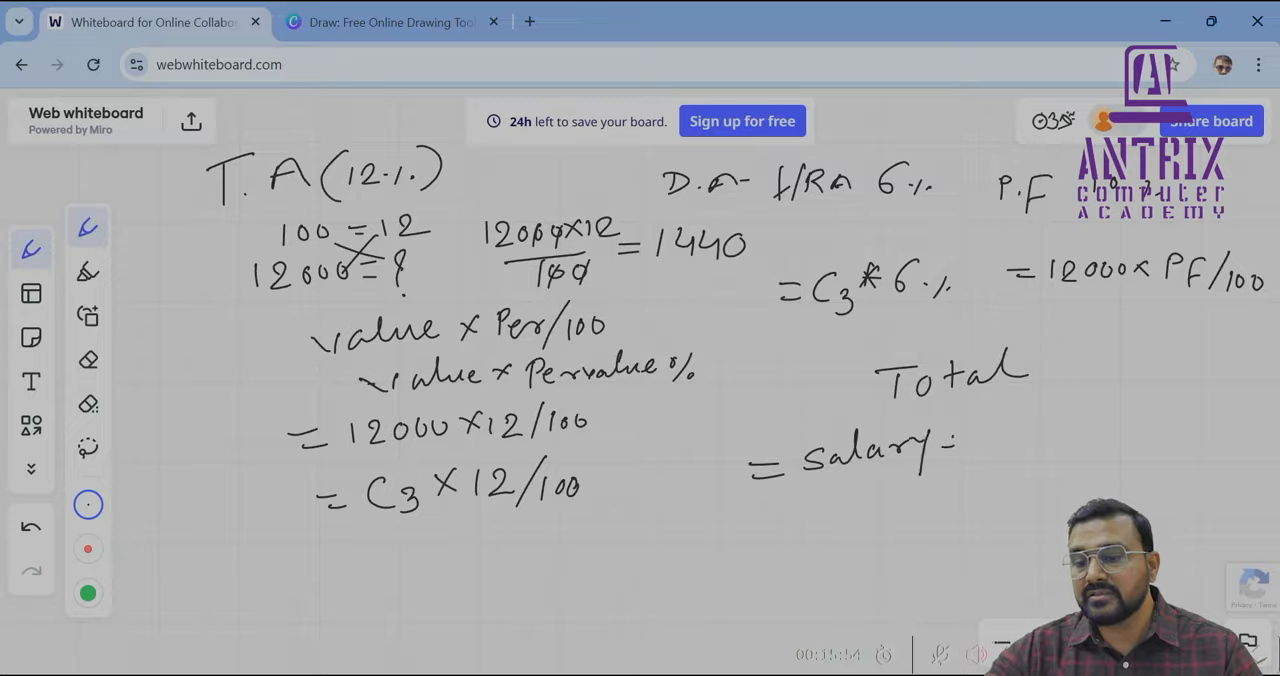
{"action": "mouse_move", "coordinate": [951, 434]}
{"action": "left_mouse_down"}
{"action": "mouse_move", "coordinate": [951, 460]}
{"action": "mouse_move", "coordinate": [984, 422]}
{"action": "mouse_move", "coordinate": [1008, 448]}
{"action": "mouse_move", "coordinate": [1030, 434]}
{"action": "mouse_move", "coordinate": [1024, 446]}
{"action": "left_mouse_up"}
{"action": "mouse_move", "coordinate": [1044, 424]}
{"action": "left_mouse_down"}
{"action": "mouse_move", "coordinate": [1046, 448]}
{"action": "mouse_move", "coordinate": [1110, 429]}
{"action": "left_mouse_up"}
{"action": "mouse_move", "coordinate": [1101, 422]}
{"action": "left_mouse_down"}
{"action": "mouse_move", "coordinate": [1102, 440]}
{"action": "mouse_move", "coordinate": [1120, 440]}
{"action": "left_mouse_up"}
{"action": "mouse_move", "coordinate": [1120, 430]}
{"action": "left_mouse_down"}
{"action": "mouse_move", "coordinate": [1136, 428]}
{"action": "mouse_move", "coordinate": [1134, 440]}
{"action": "left_mouse_up"}
{"action": "mouse_move", "coordinate": [1146, 414]}
{"action": "left_mouse_down"}
{"action": "mouse_move", "coordinate": [1146, 438]}
{"action": "mouse_move", "coordinate": [1180, 416]}
{"action": "left_mouse_up"}
{"action": "mouse_move", "coordinate": [1180, 416]}
{"action": "left_mouse_down"}
{"action": "mouse_move", "coordinate": [1188, 436]}
{"action": "mouse_move", "coordinate": [1222, 423]}
{"action": "mouse_move", "coordinate": [1226, 440]}
{"action": "left_mouse_up"}
{"action": "mouse_move", "coordinate": [1230, 412]}
{"action": "left_mouse_down"}
{"action": "mouse_move", "coordinate": [1244, 418]}
{"action": "mouse_move", "coordinate": [1235, 441]}
{"action": "mouse_move", "coordinate": [1250, 429]}
{"action": "left_mouse_up"}
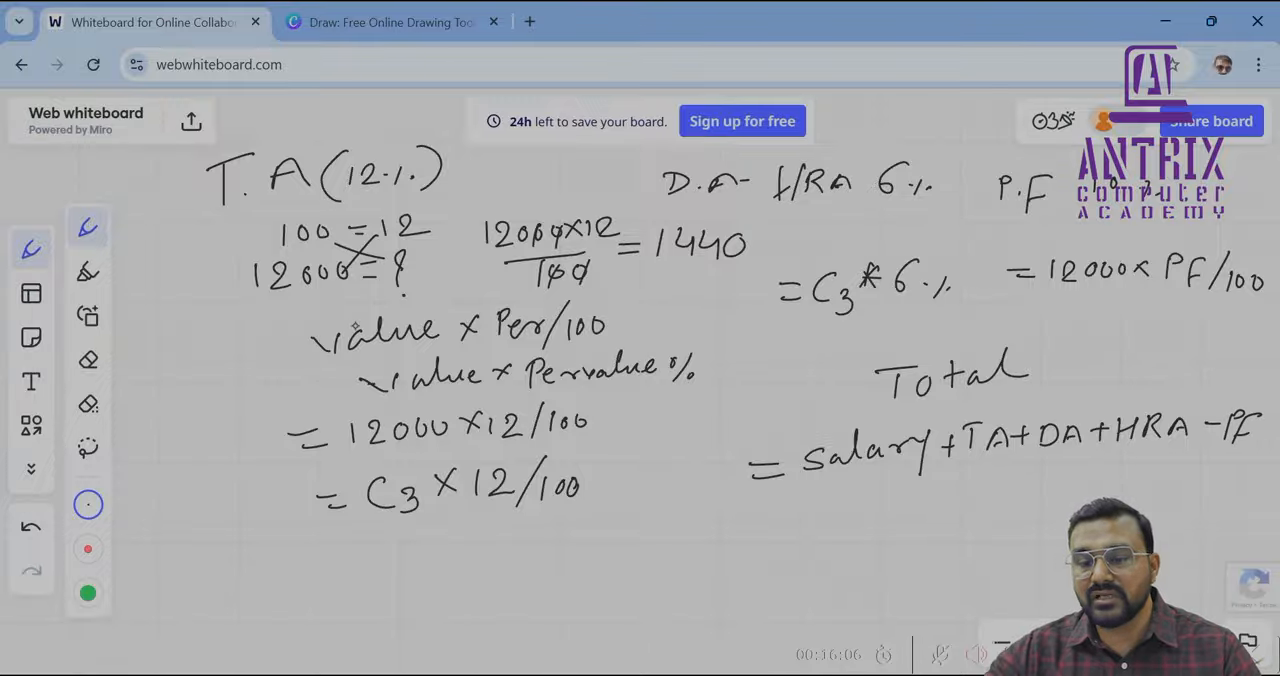
Write the SUM version of the total formula, = sum(C3:F3) minus a cell reference, below the Salary formula
{"action": "left_click_drag", "start_coordinate": [743, 531], "coordinate": [765, 529]}
{"action": "mouse_move", "coordinate": [751, 538]}
{"action": "left_mouse_down"}
{"action": "mouse_move", "coordinate": [801, 524]}
{"action": "mouse_move", "coordinate": [787, 531]}
{"action": "left_mouse_up"}
{"action": "mouse_move", "coordinate": [816, 513]}
{"action": "left_mouse_down"}
{"action": "mouse_move", "coordinate": [816, 525]}
{"action": "mouse_move", "coordinate": [829, 515]}
{"action": "left_mouse_up"}
{"action": "mouse_move", "coordinate": [835, 512]}
{"action": "left_mouse_down"}
{"action": "mouse_move", "coordinate": [836, 523]}
{"action": "mouse_move", "coordinate": [860, 510]}
{"action": "mouse_move", "coordinate": [912, 528]}
{"action": "mouse_move", "coordinate": [933, 503]}
{"action": "mouse_move", "coordinate": [952, 520]}
{"action": "left_mouse_up"}
{"action": "left_click", "coordinate": [976, 492]}
{"action": "left_click", "coordinate": [975, 506]}
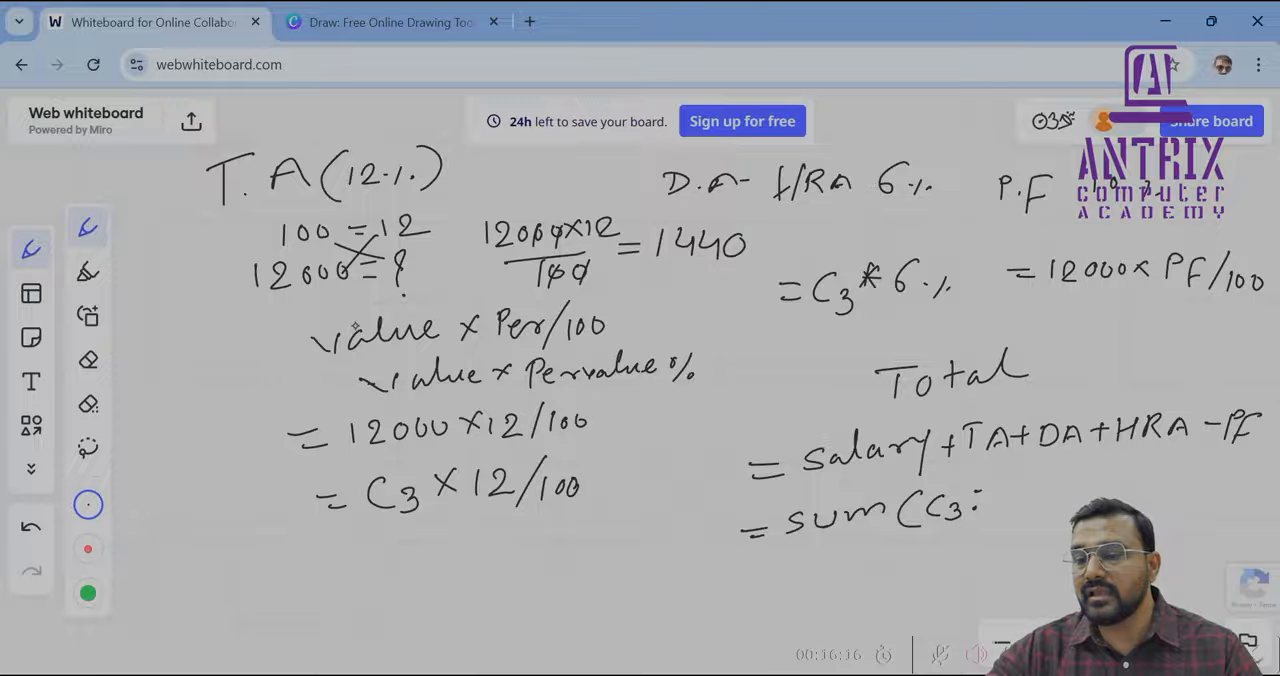
{"action": "mouse_move", "coordinate": [1000, 497]}
{"action": "left_mouse_down"}
{"action": "mouse_move", "coordinate": [988, 515]}
{"action": "mouse_move", "coordinate": [1071, 502]}
{"action": "left_mouse_up"}
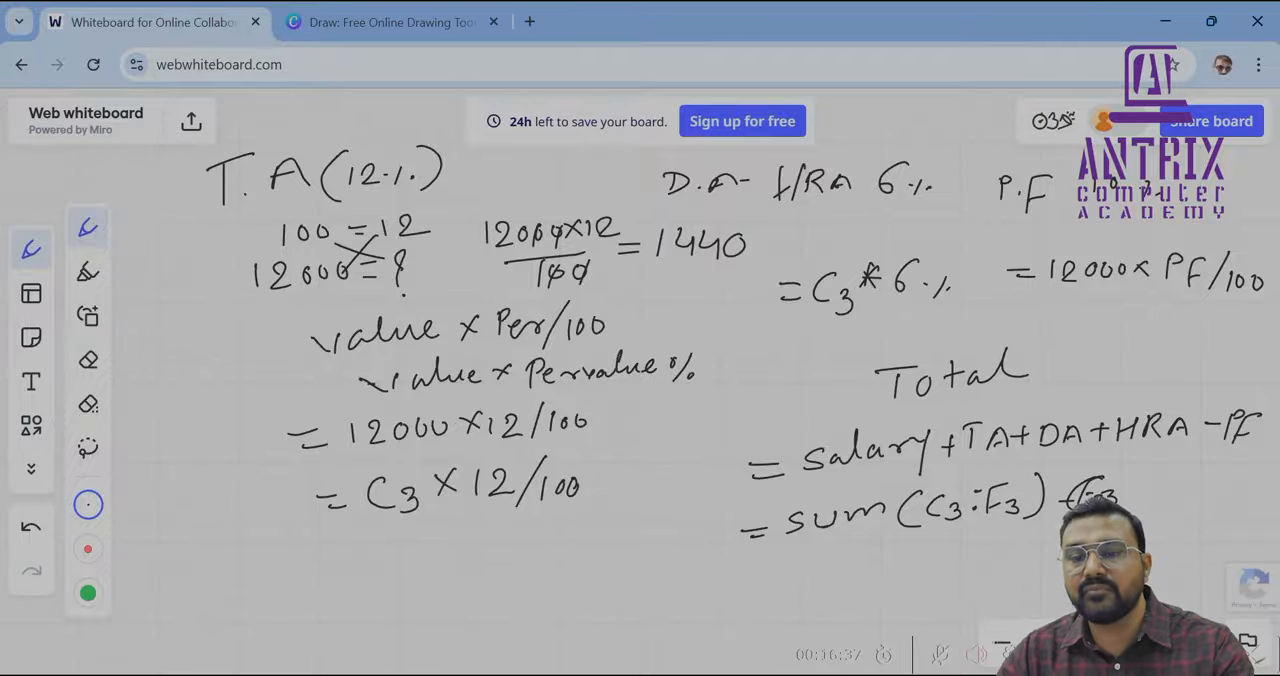
Switch to the Excel staff salary sheet and enter the T.A formula =C3*12/100 in cell D3
{"action": "key", "text": "alt+Tab"}
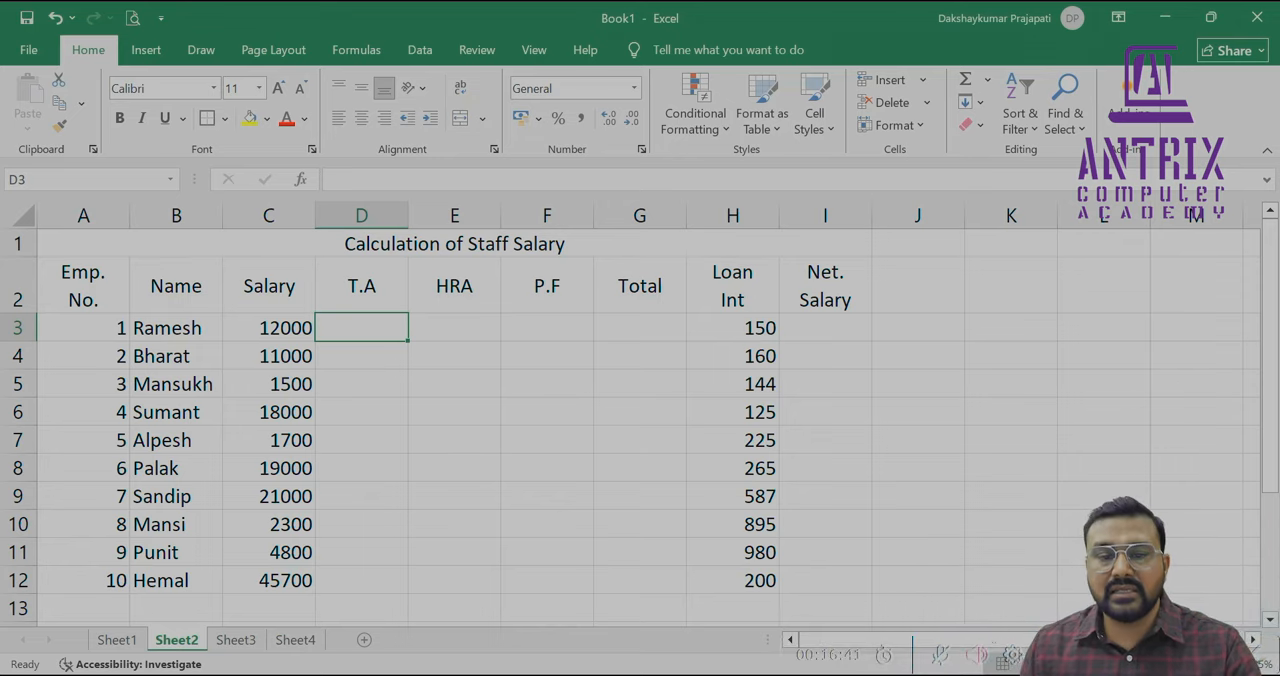
{"action": "key", "text": "Left"}
{"action": "key", "text": "Up"}
{"action": "key", "text": "Up"}
{"action": "key", "text": "Down"}
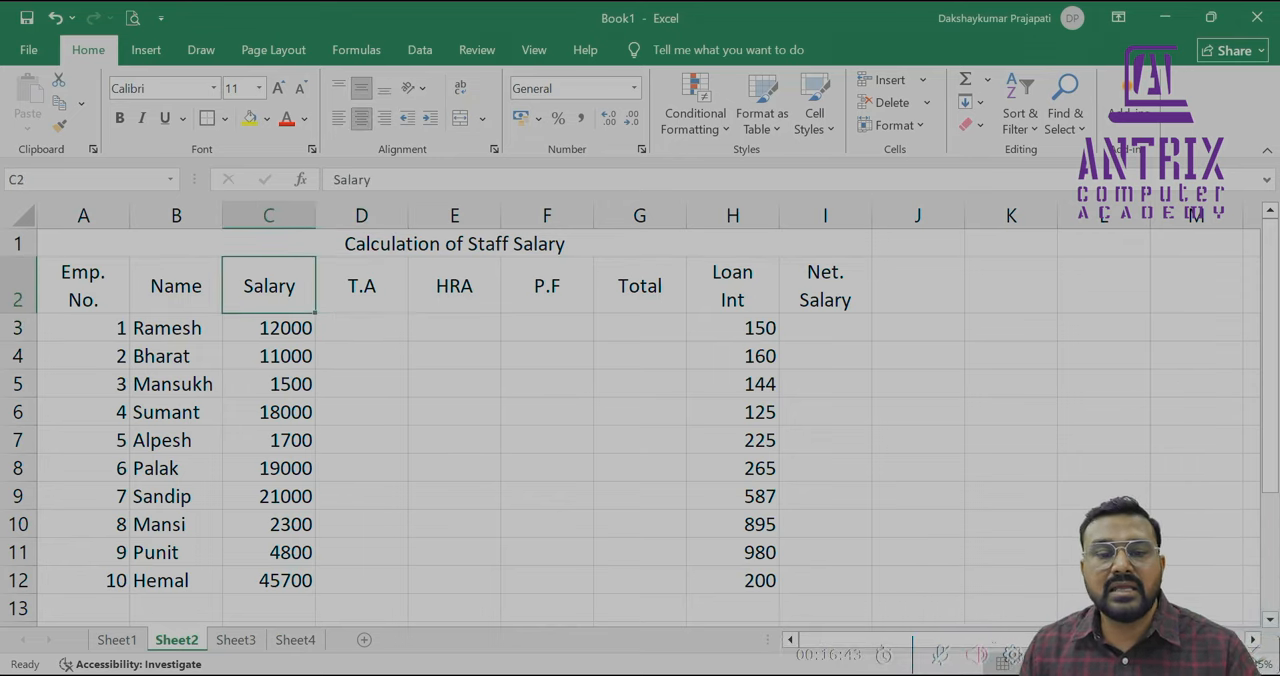
{"action": "key", "text": "Down"}
{"action": "key", "text": "Right"}
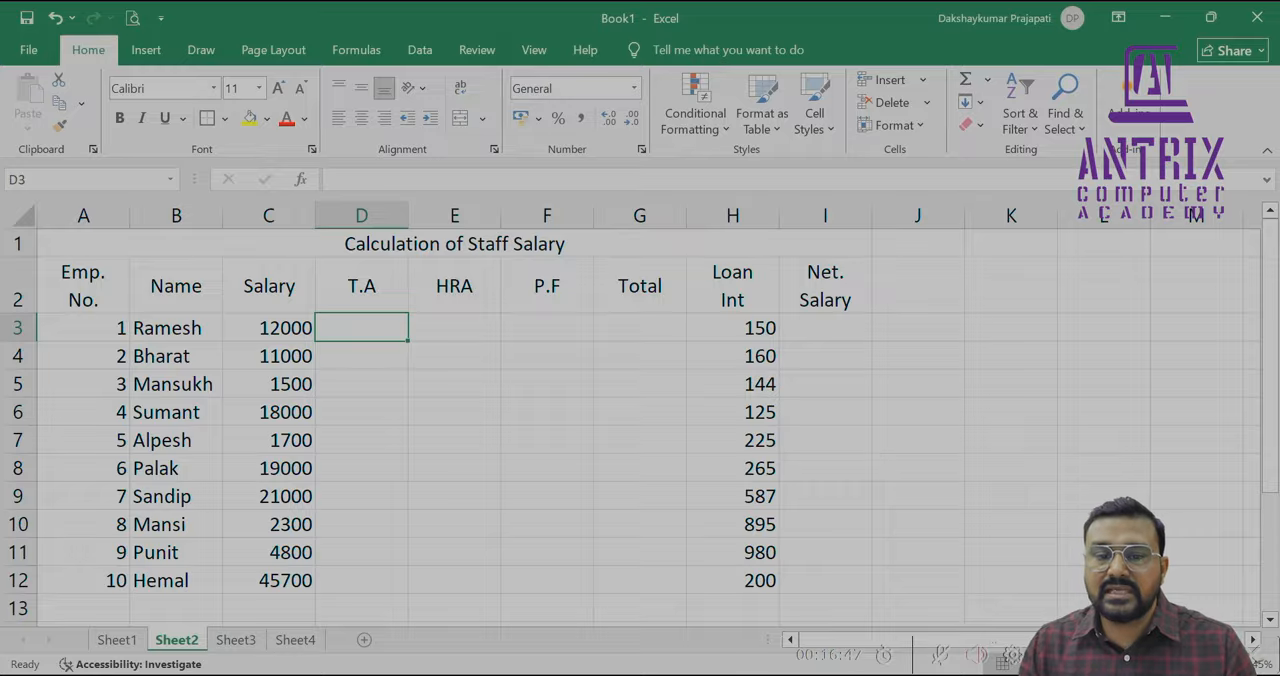
{"action": "type", "text": "="}
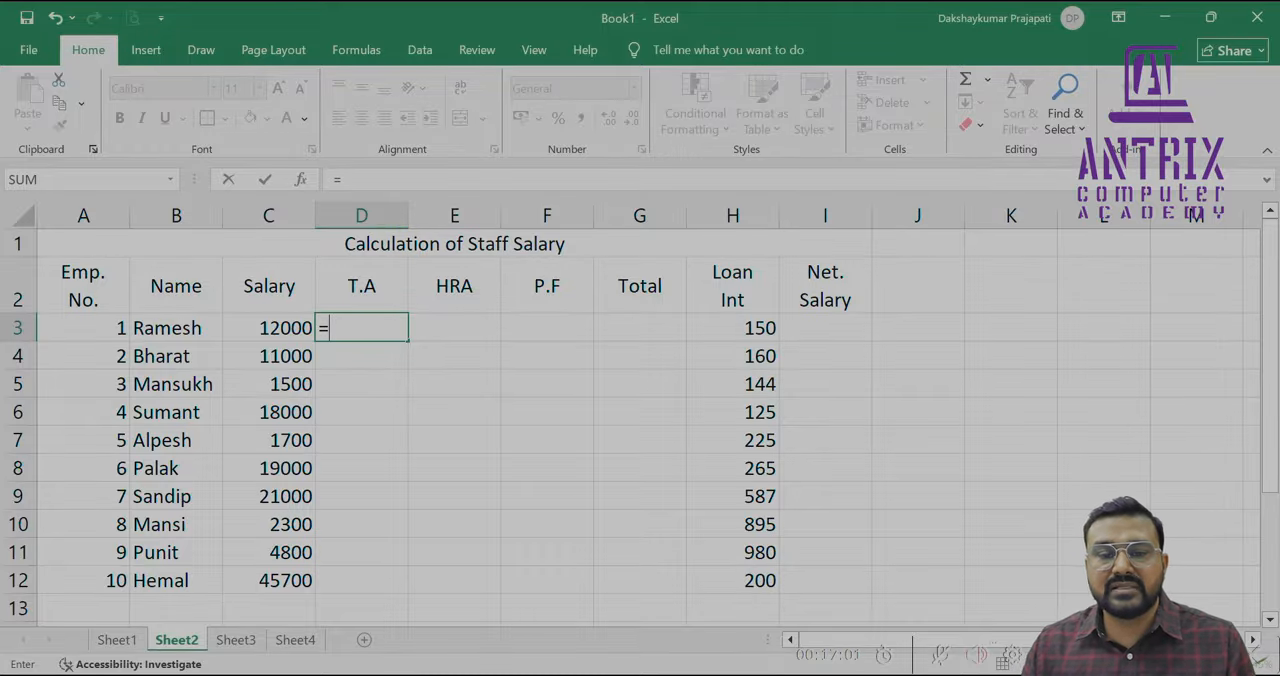
{"action": "key", "text": "Left"}
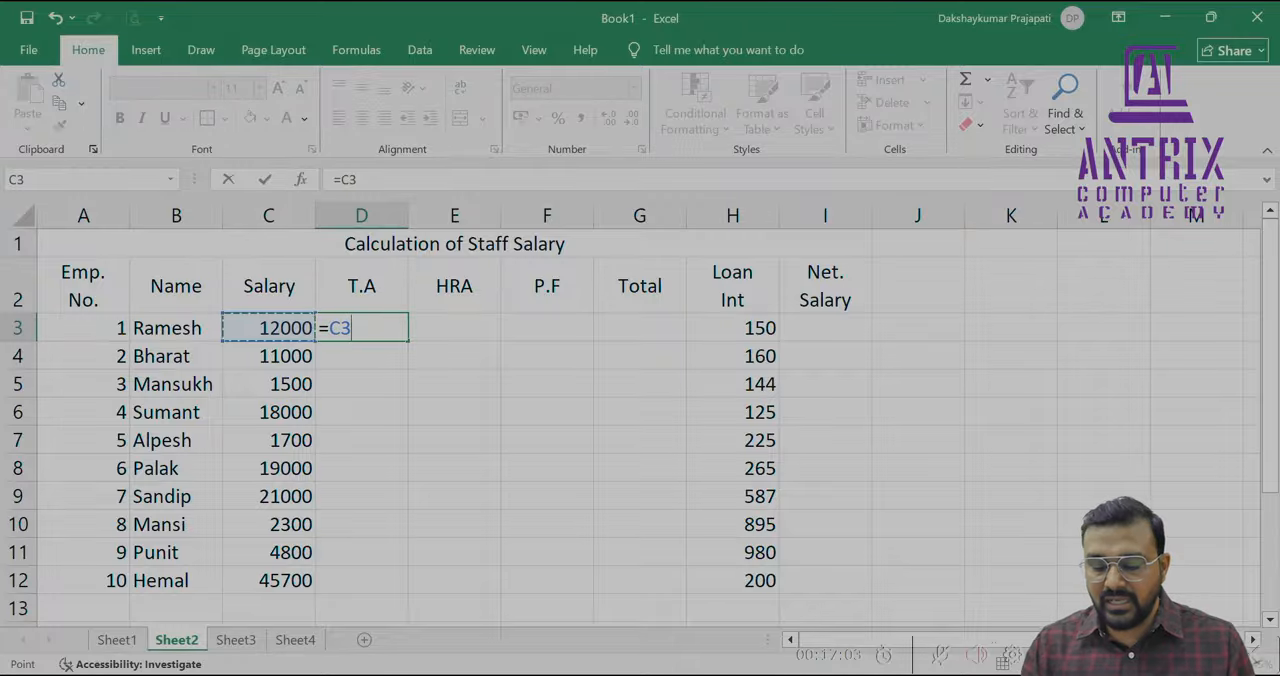
{"action": "type", "text": "*"}
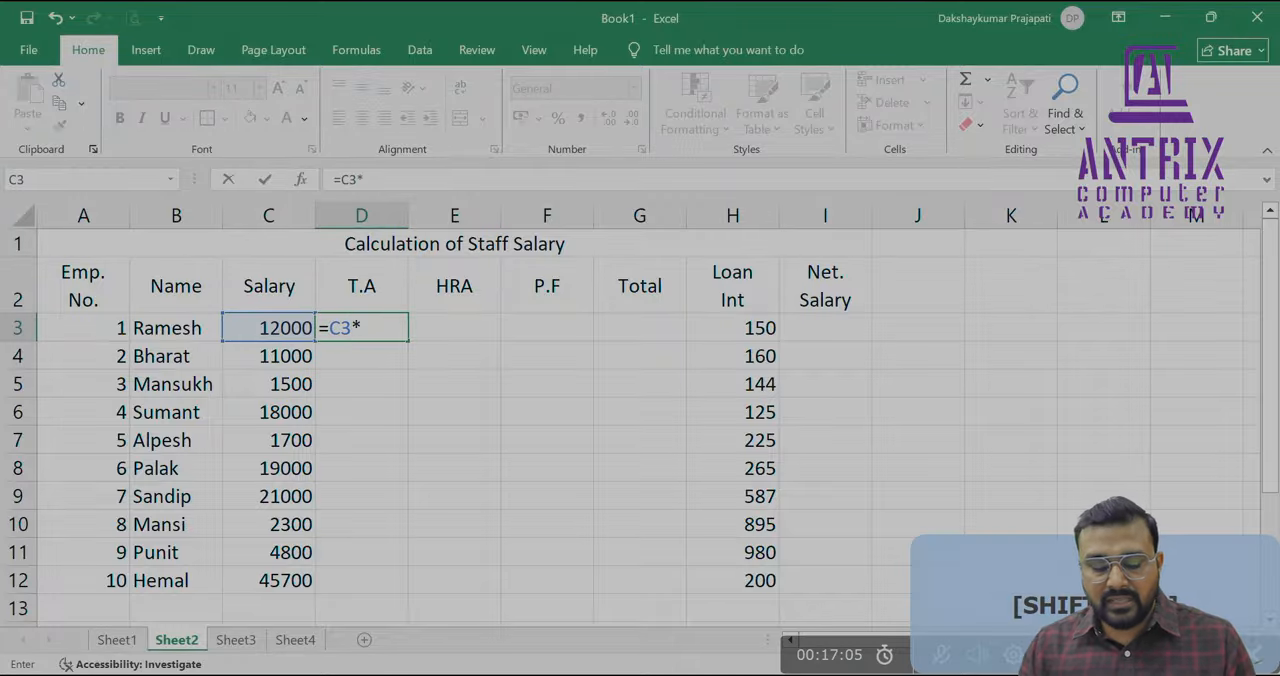
{"action": "type", "text": "12"}
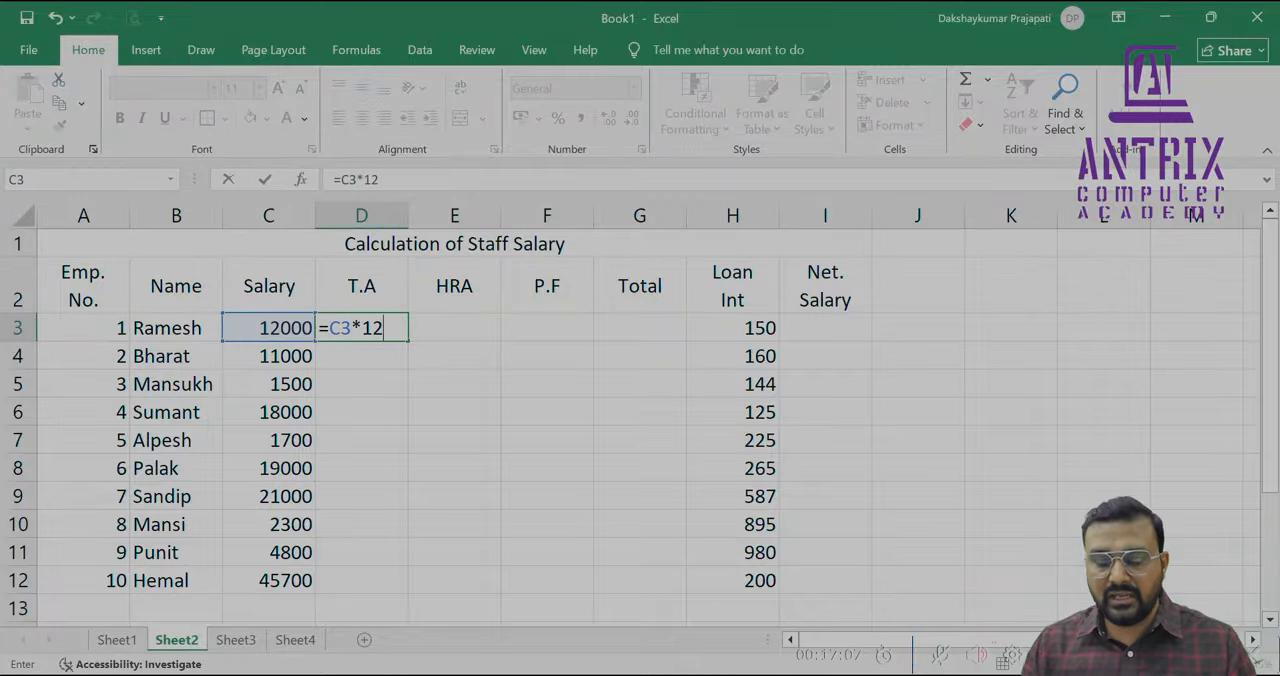
{"action": "type", "text": "/"}
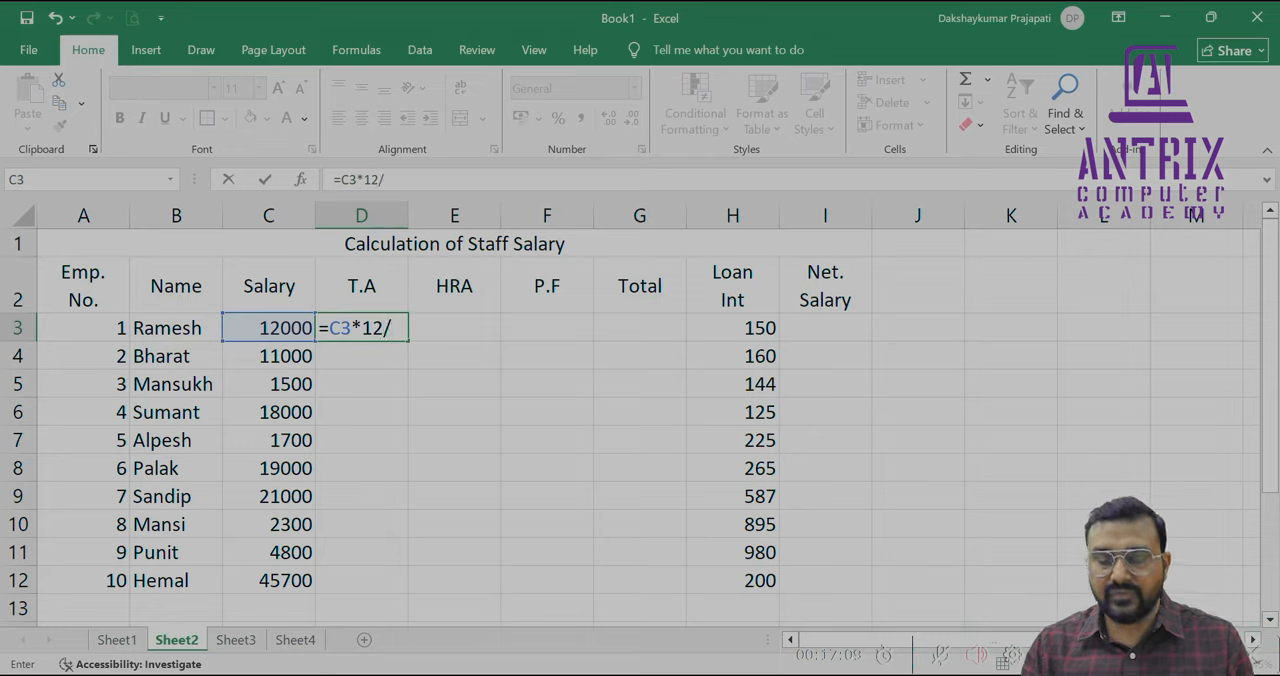
{"action": "type", "text": "100"}
{"action": "key", "text": "Return"}
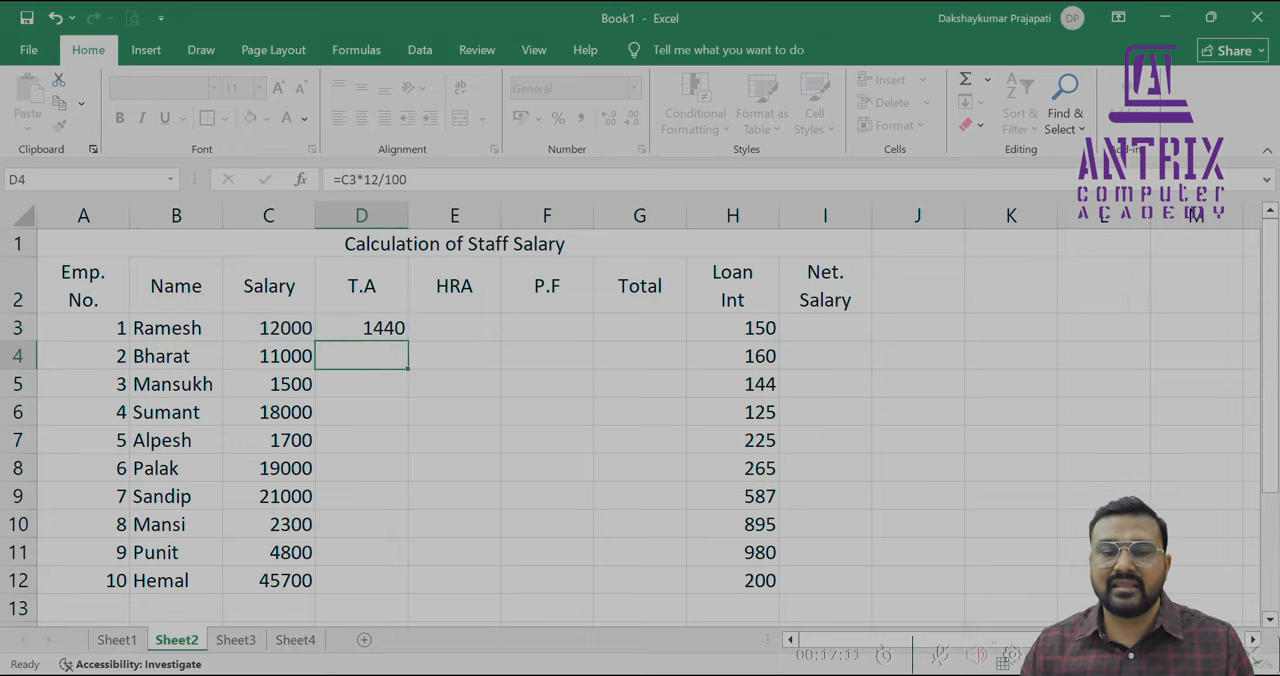
Test the T.A formula by setting the salary in C3 to 15000, and restore it to 12000
{"action": "key", "text": "Up"}
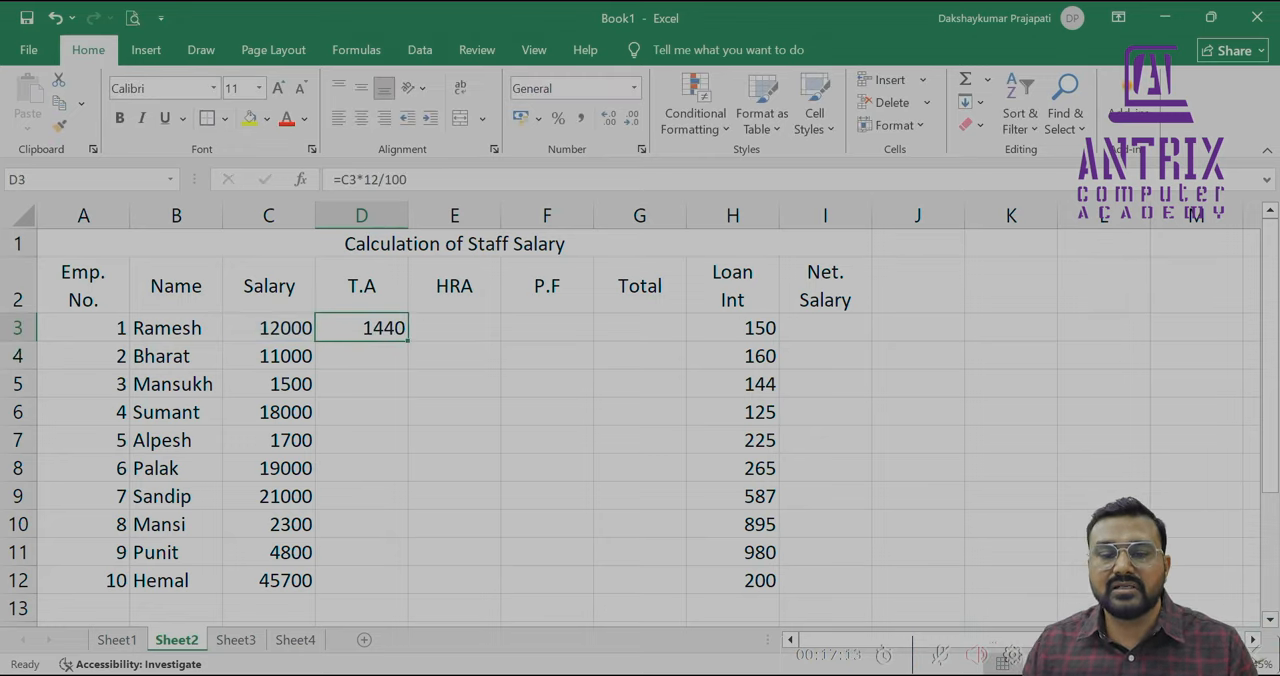
{"action": "key", "text": "Left"}
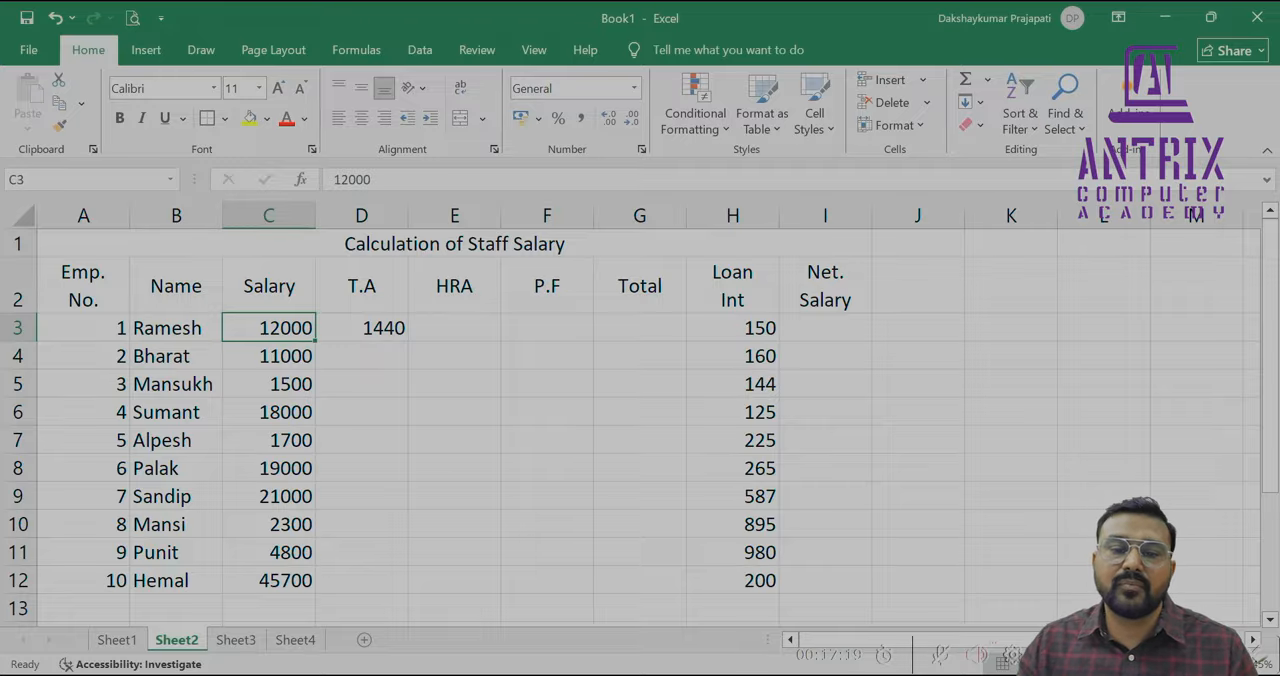
{"action": "type", "text": "15000"}
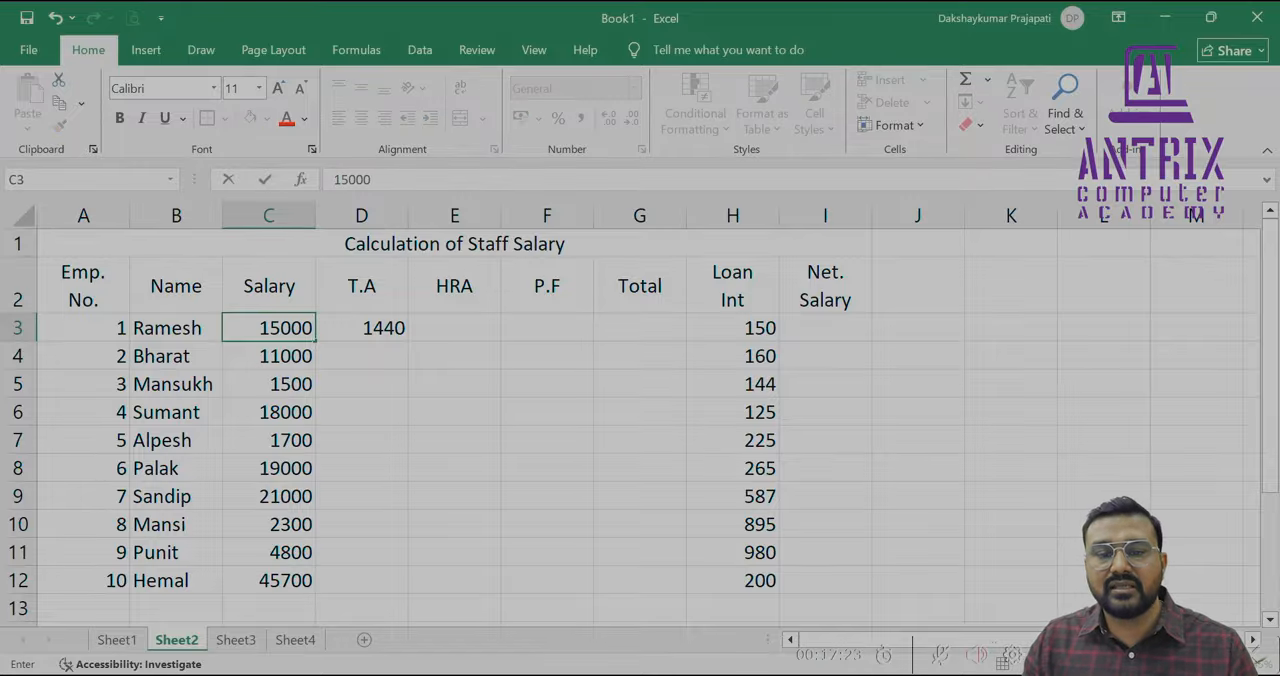
{"action": "key", "text": "Return"}
{"action": "key", "text": "Up"}
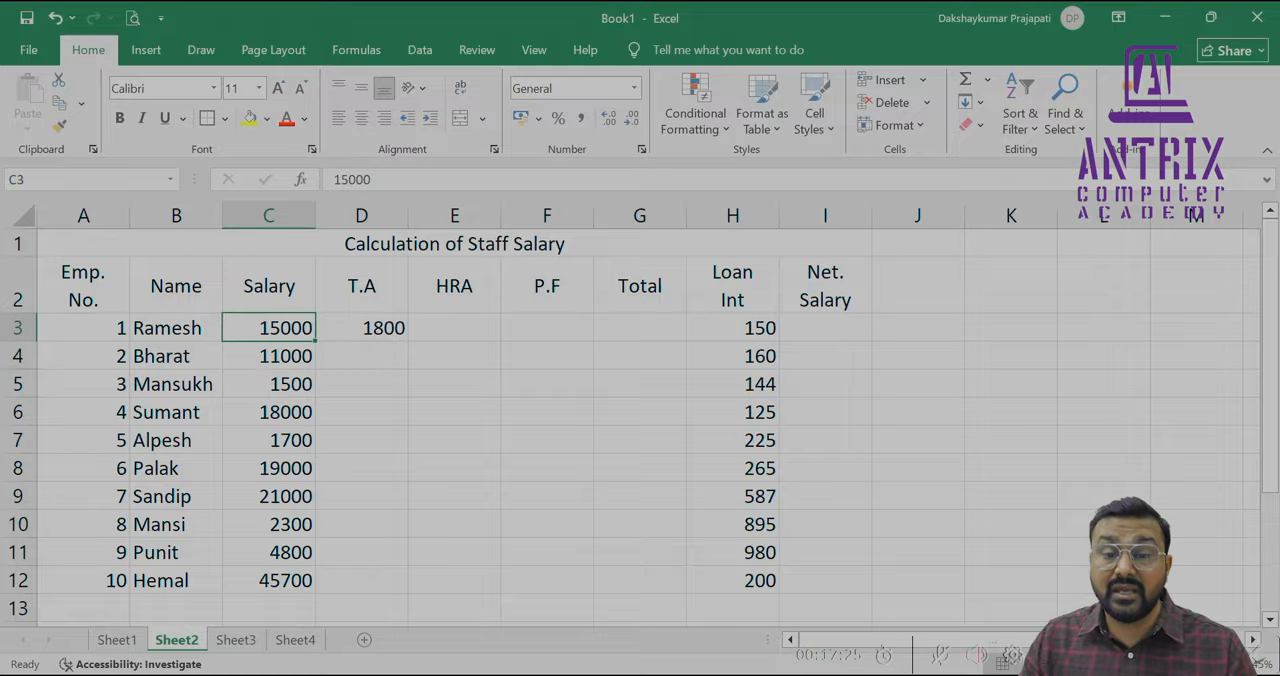
{"action": "type", "text": "12000"}
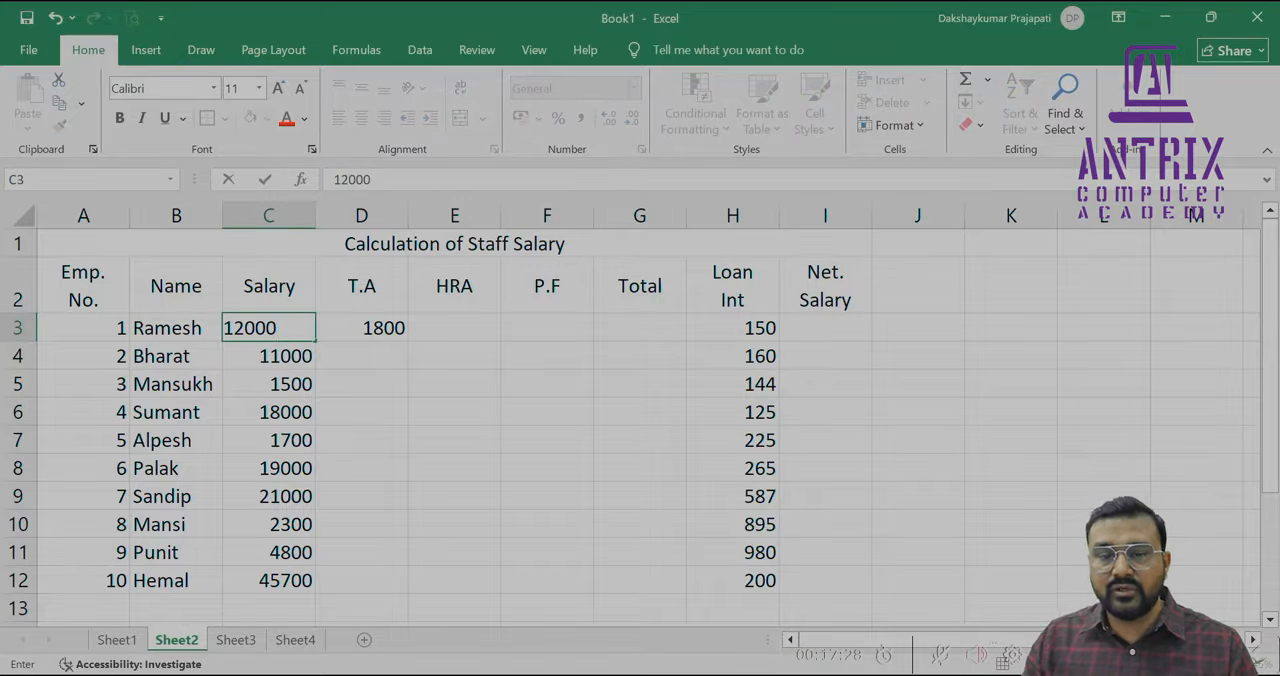
{"action": "key", "text": "Return"}
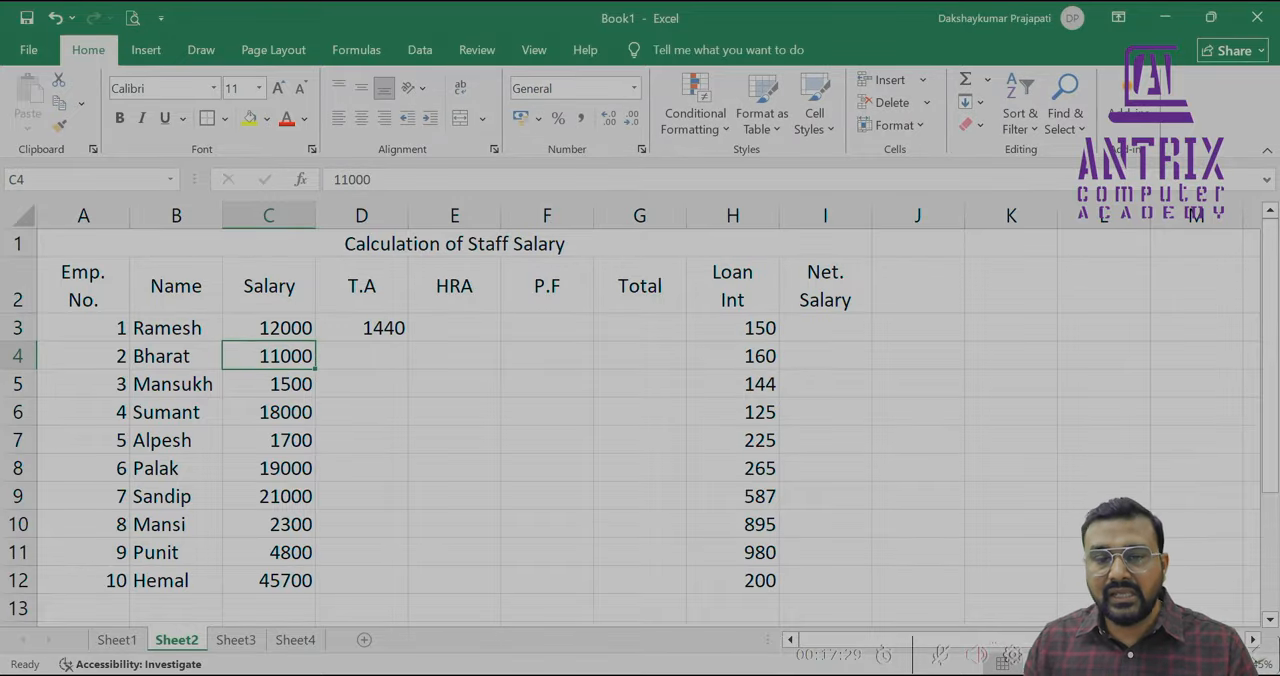
Enter the HRA formula =C3*6% in cell E3
{"action": "key", "text": "Up"}
{"action": "key", "text": "Right"}
{"action": "key", "text": "Right"}
{"action": "type", "text": "="}
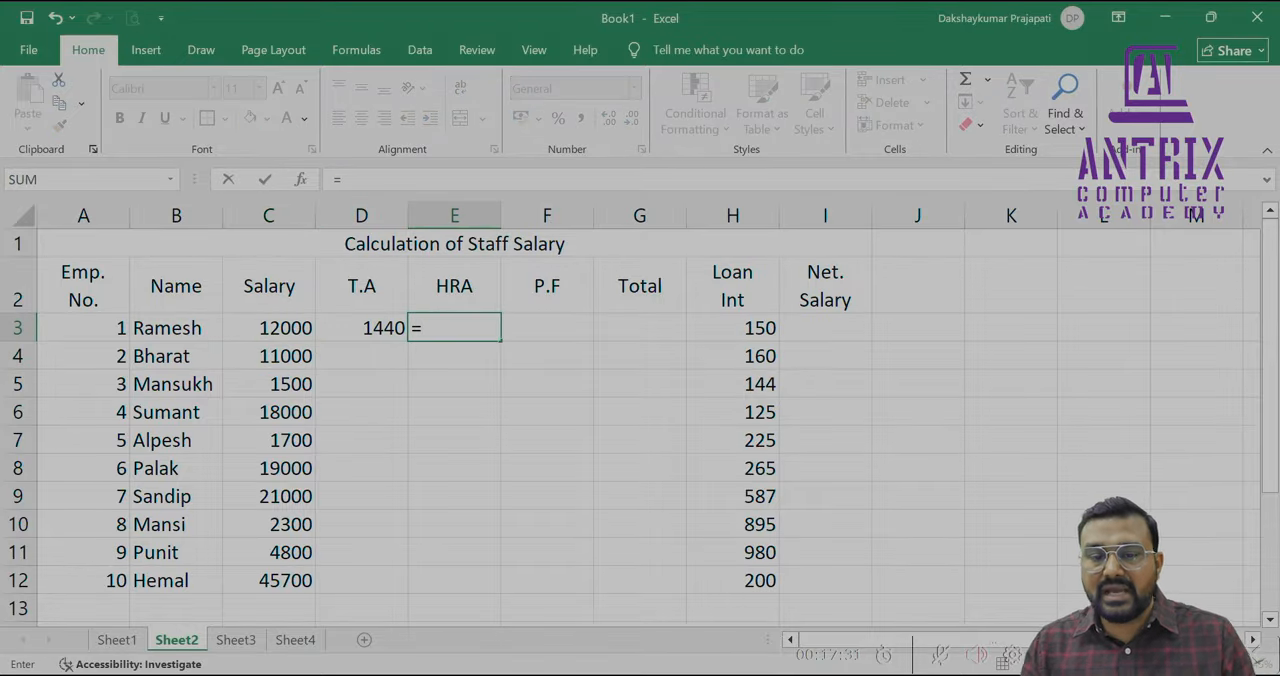
{"action": "type", "text": "C"}
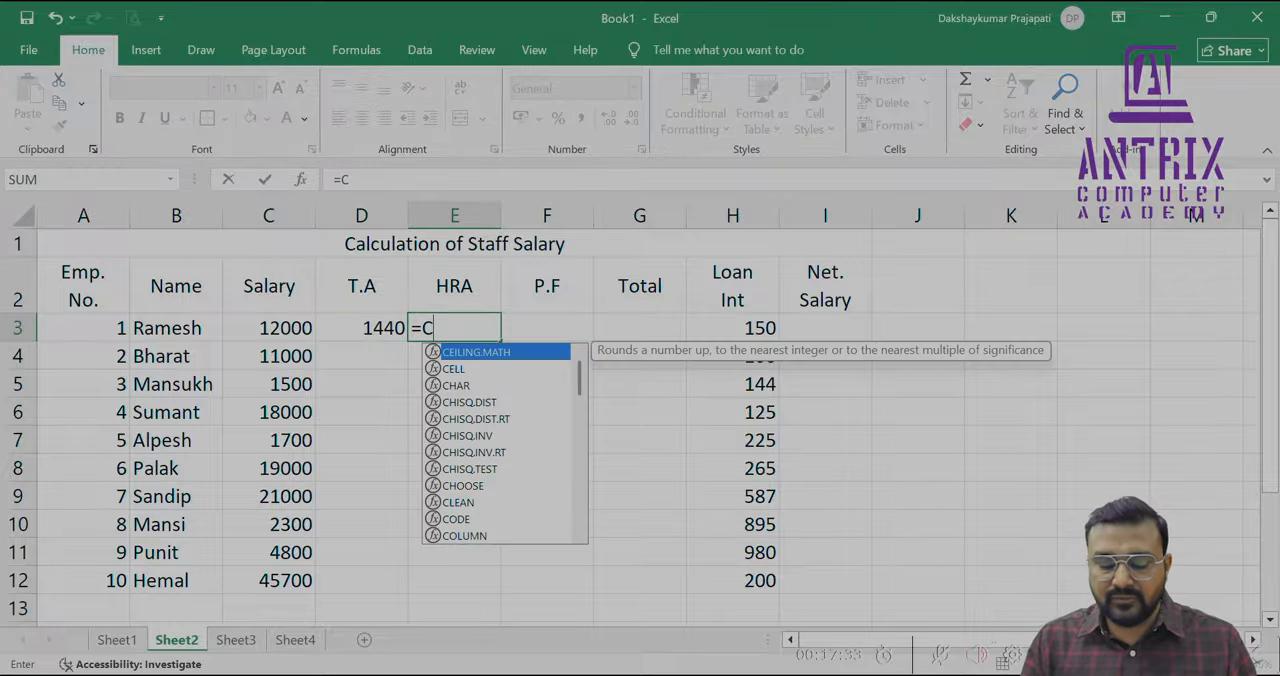
{"action": "type", "text": "3"}
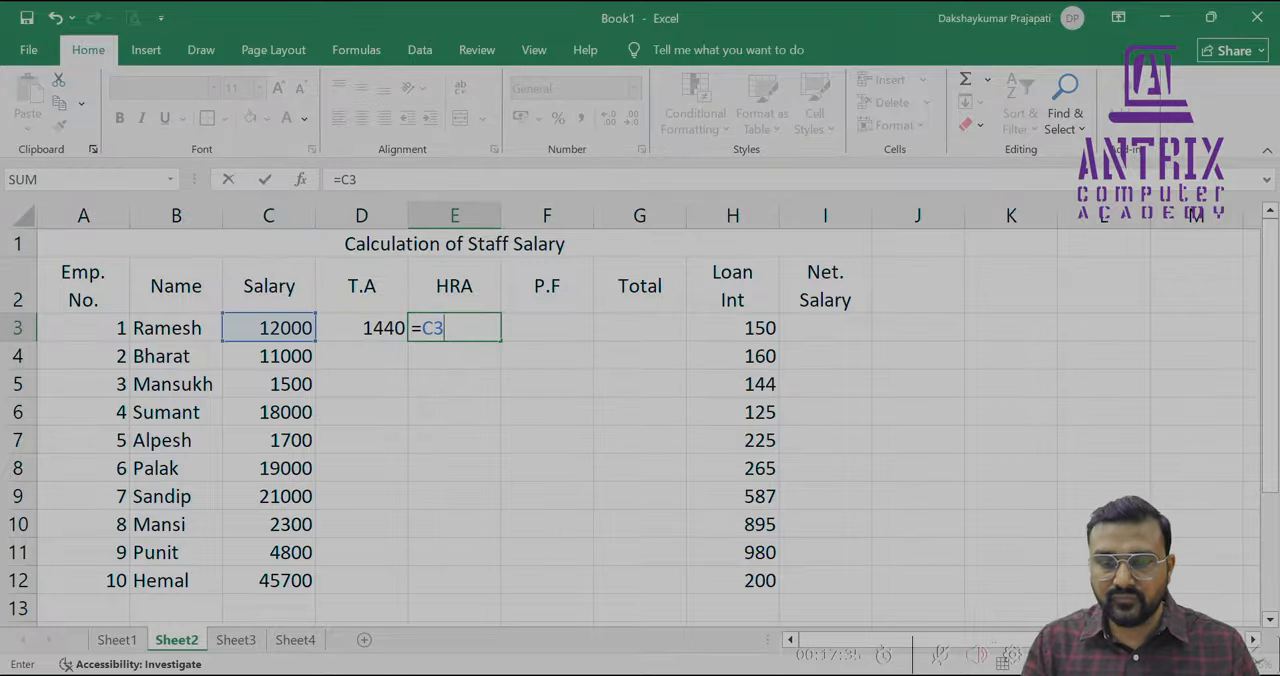
{"action": "type", "text": "*6"}
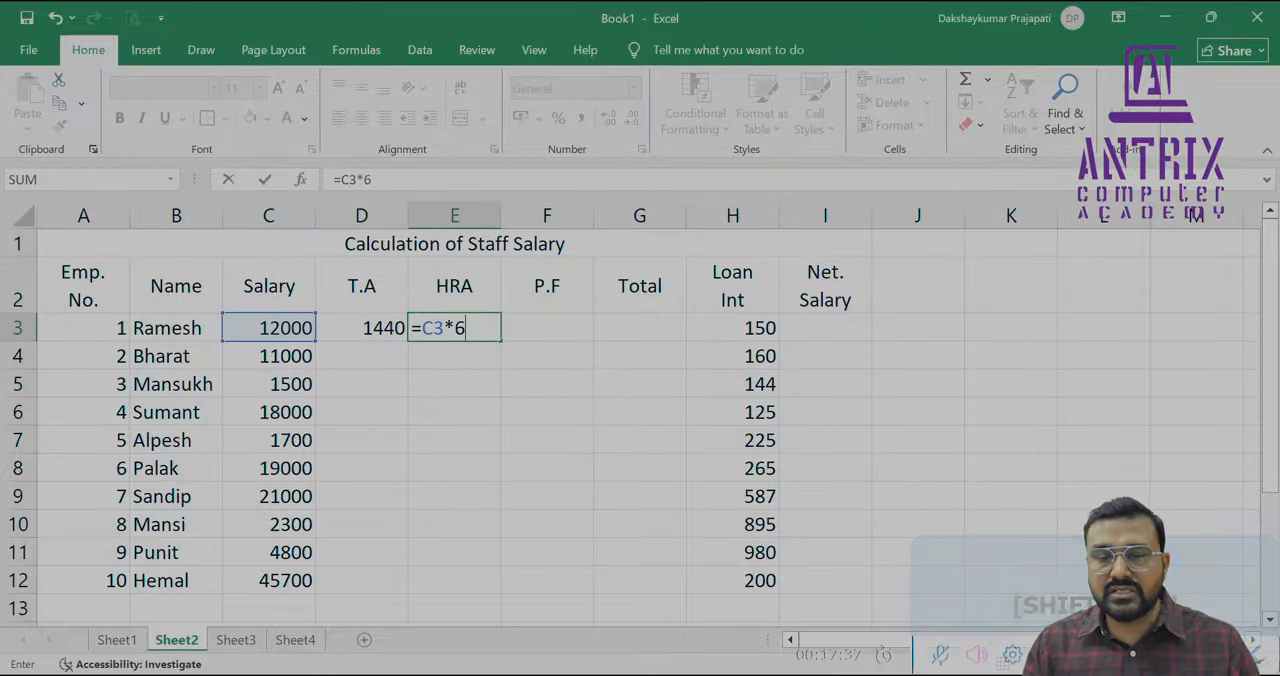
{"action": "type", "text": "%"}
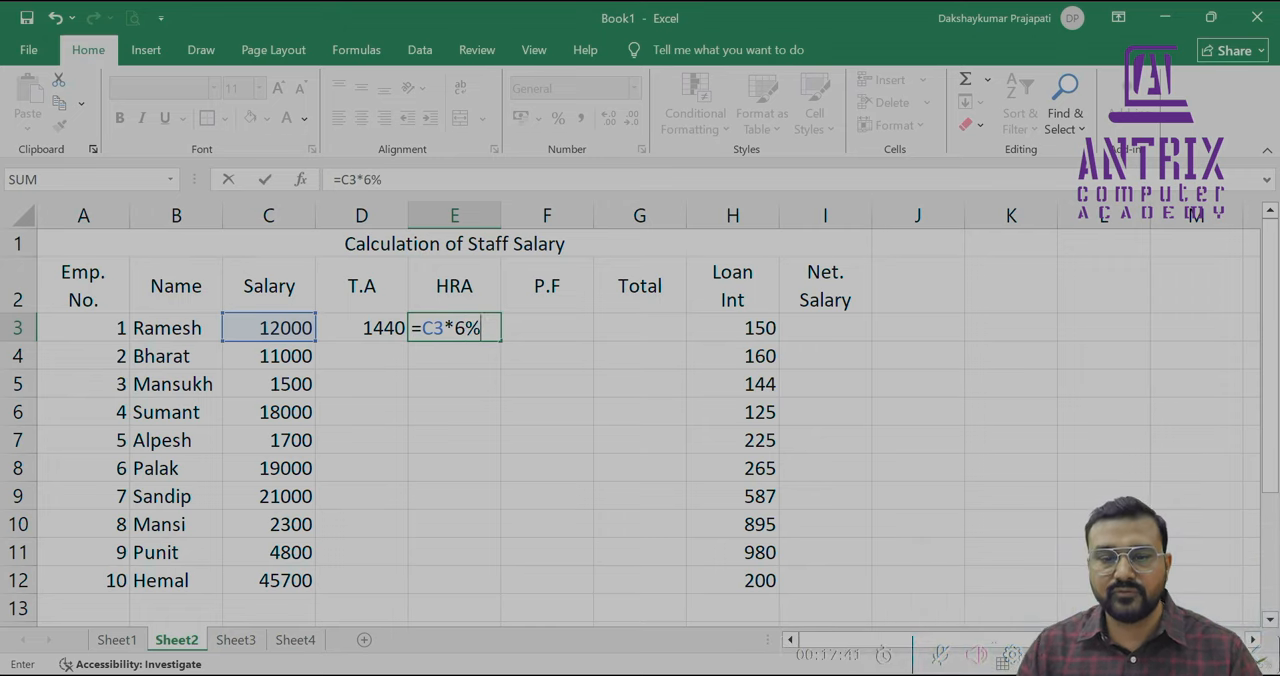
{"action": "key", "text": "Return"}
Enter the P.F formula =C3*10% in cell F3
{"action": "key", "text": "Up"}
{"action": "key", "text": "Right"}
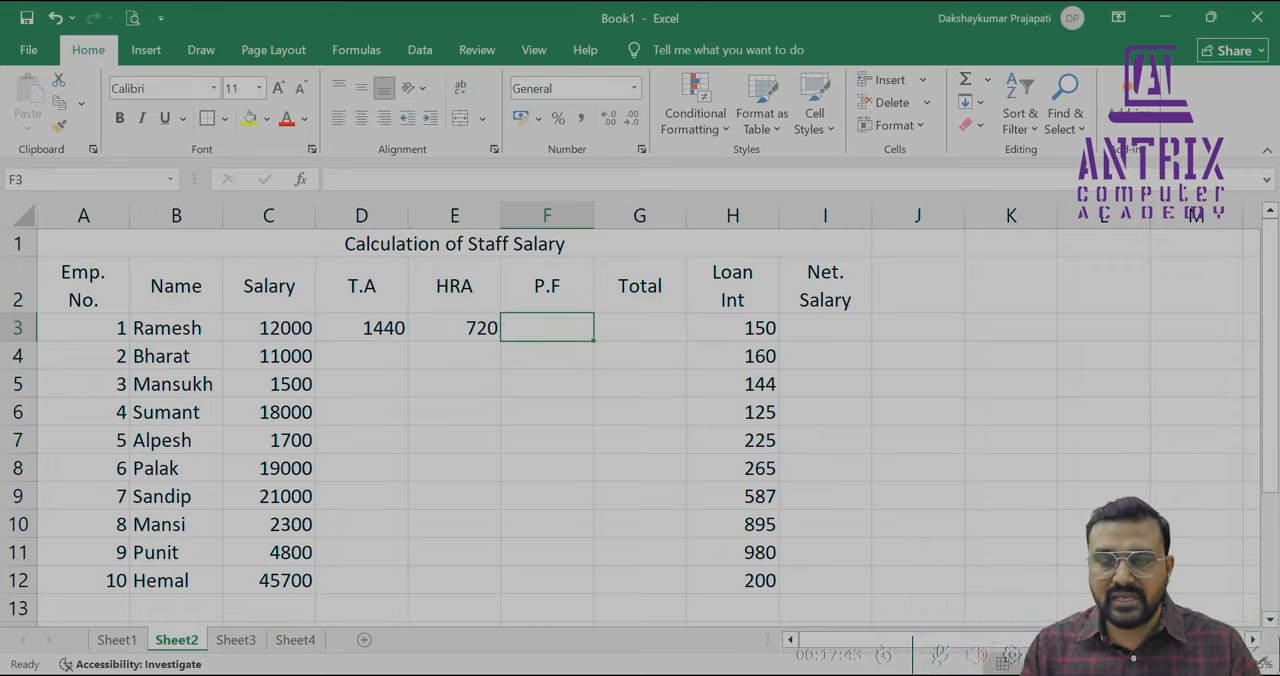
{"action": "type", "text": "=C"}
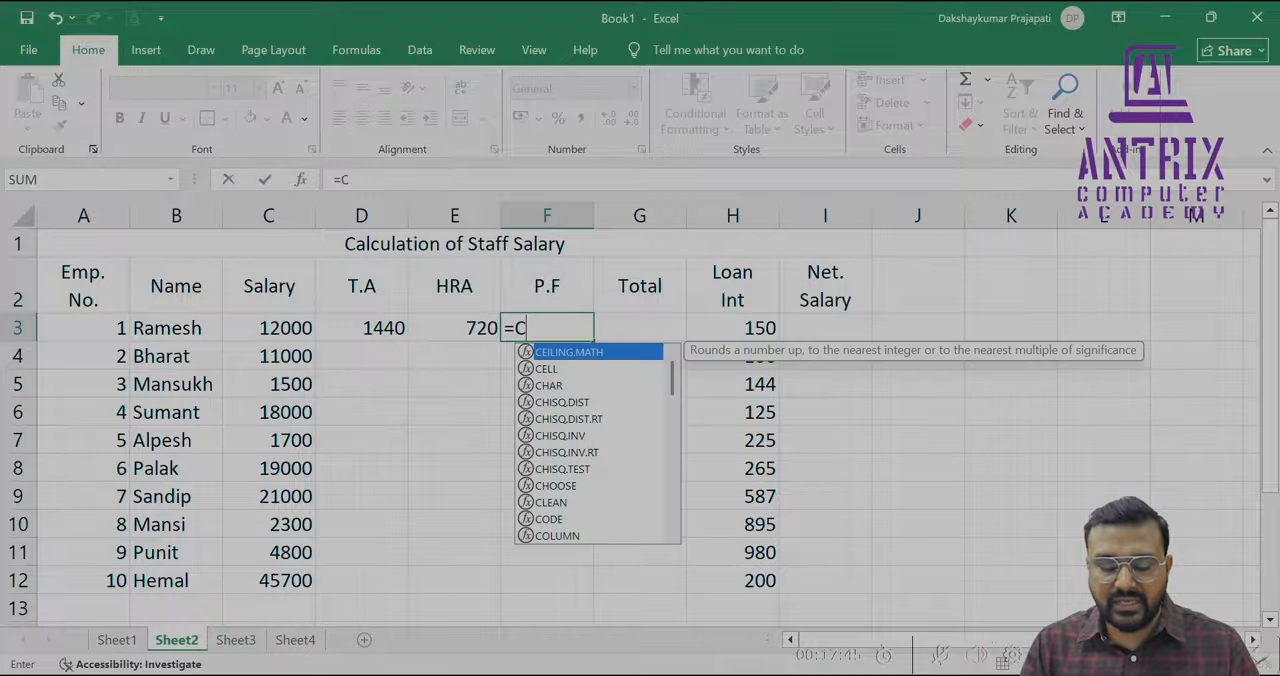
{"action": "type", "text": "3"}
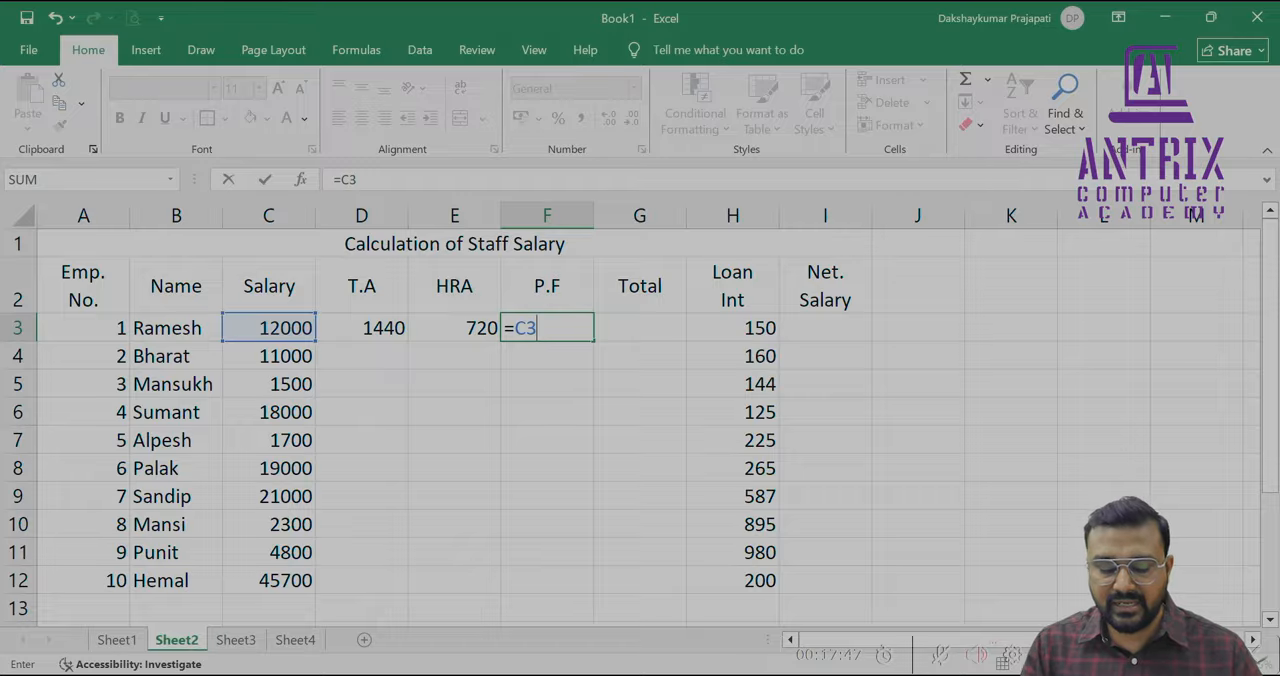
{"action": "type", "text": "*10%"}
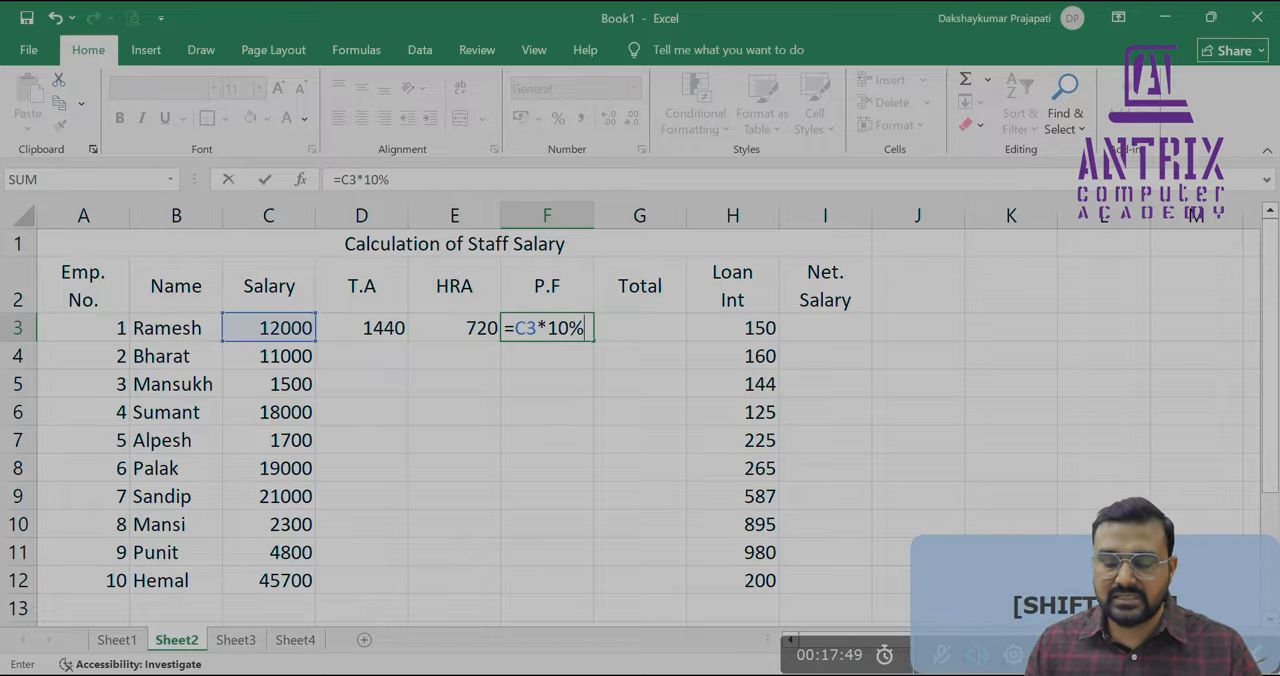
{"action": "key", "text": "Return"}
Confirm the P.F formula in F3 and enter the Total formula =SUM(C3:E3)-F3 in cell G3
{"action": "key", "text": "Up"}
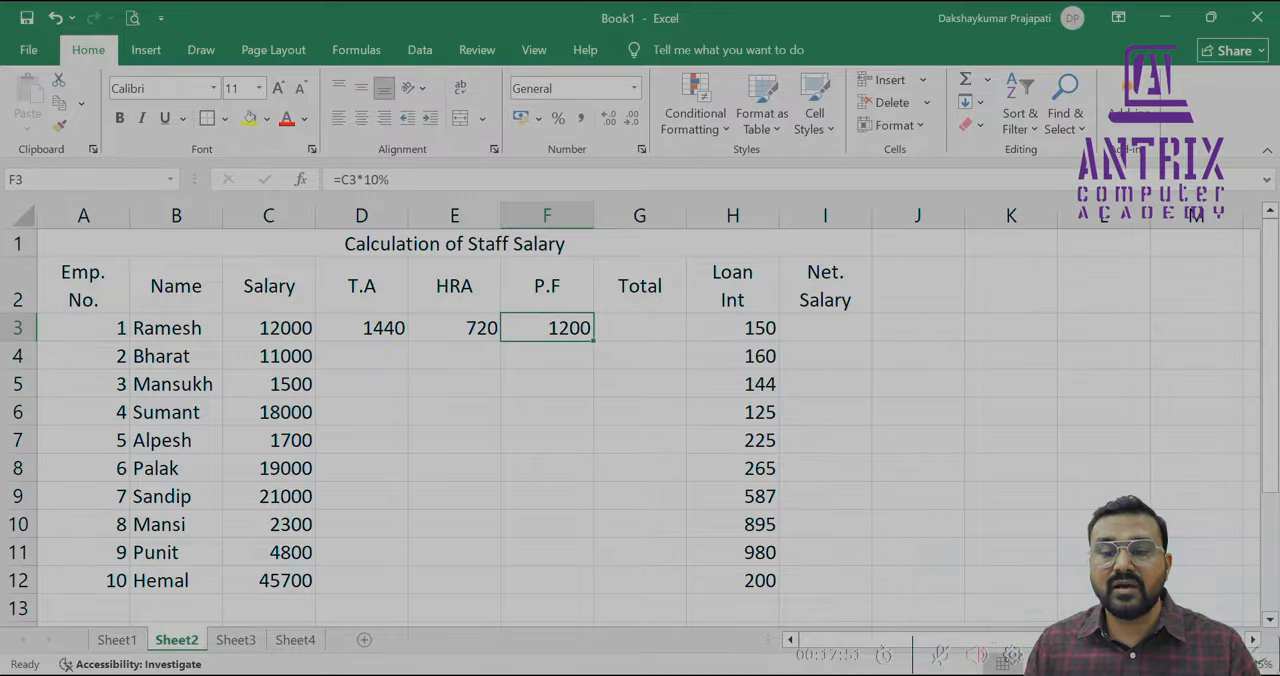
{"action": "key", "text": "Right"}
{"action": "type", "text": "="}
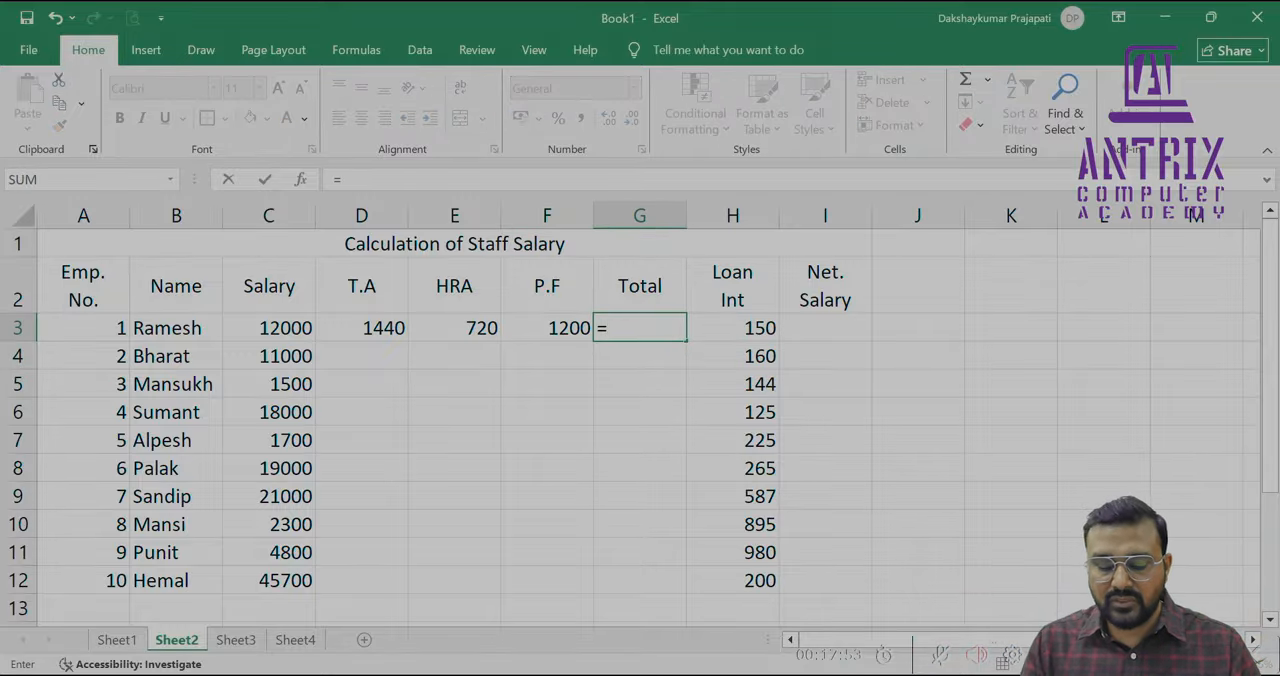
{"action": "type", "text": "SUM("}
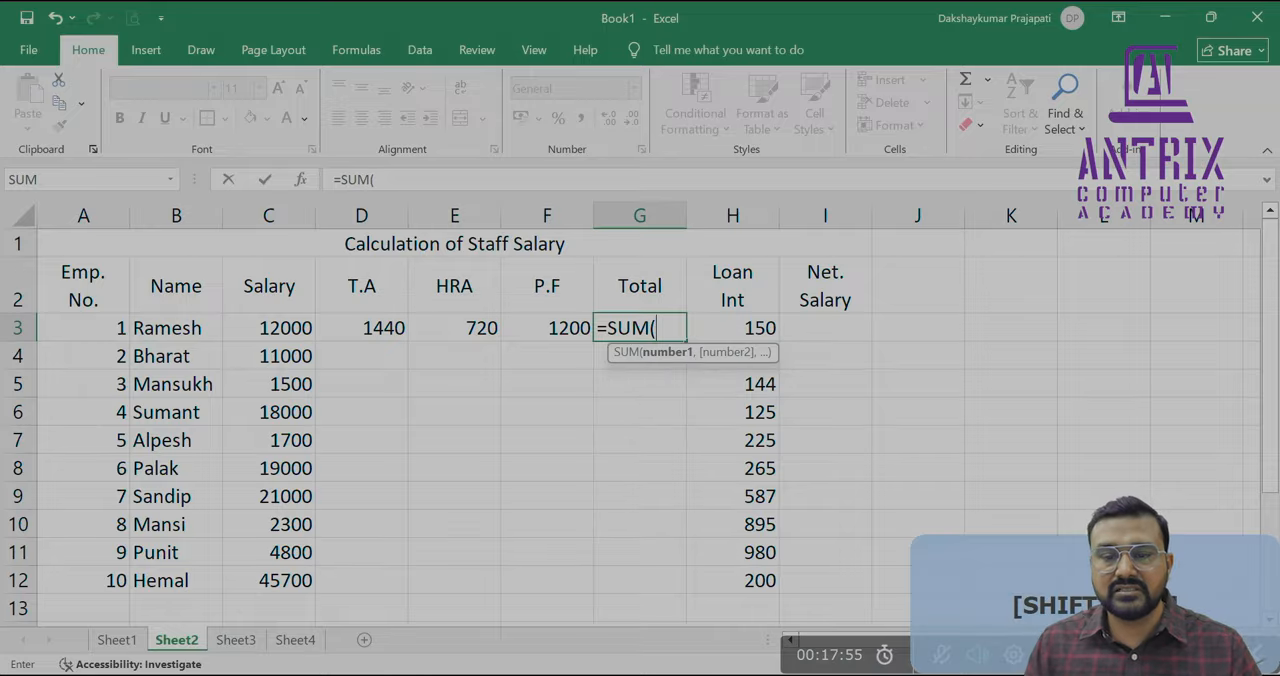
{"action": "key", "text": "Left"}
{"action": "key", "text": "Left"}
{"action": "key", "text": "Left"}
{"action": "key", "text": "Left"}
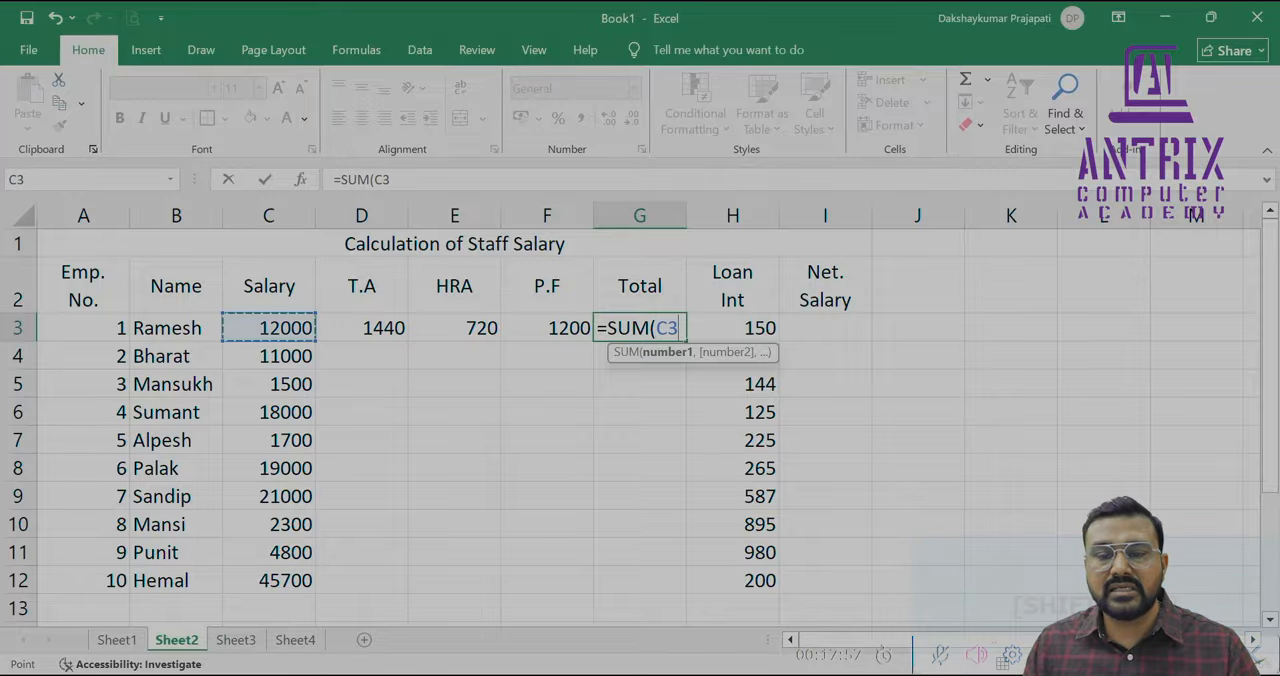
{"action": "key", "text": "shift+Right"}
{"action": "key", "text": "shift+Right"}
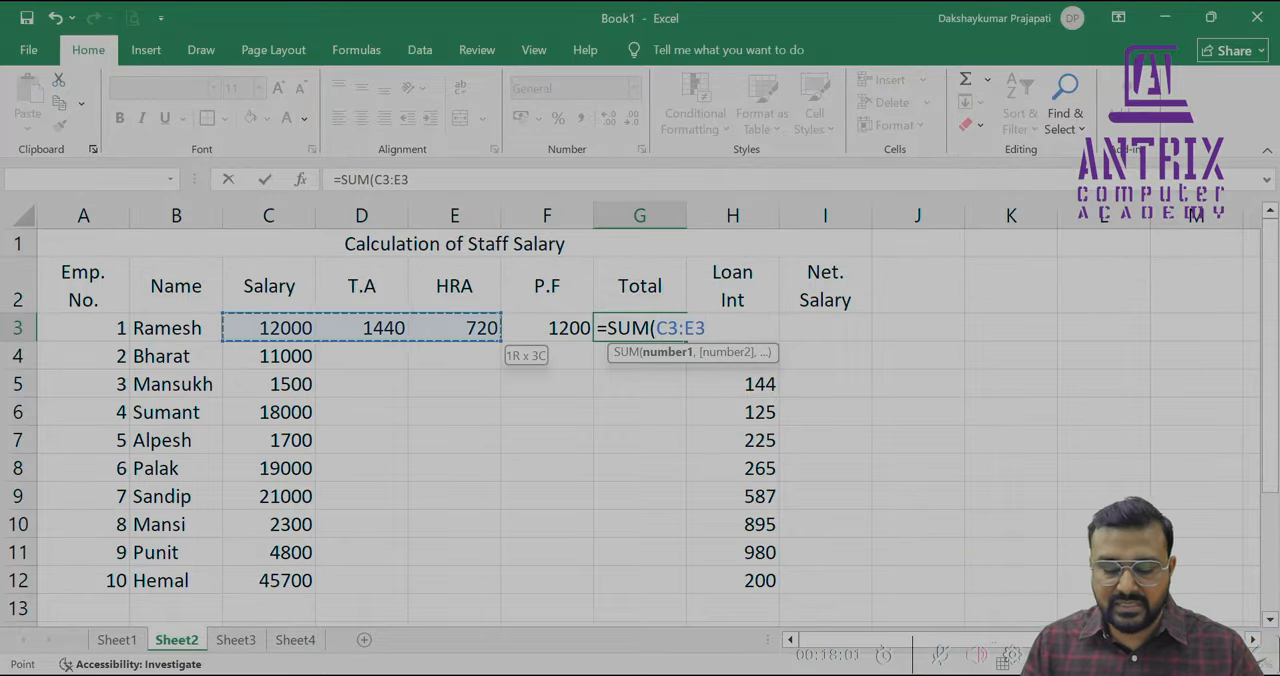
{"action": "type", "text": ")"}
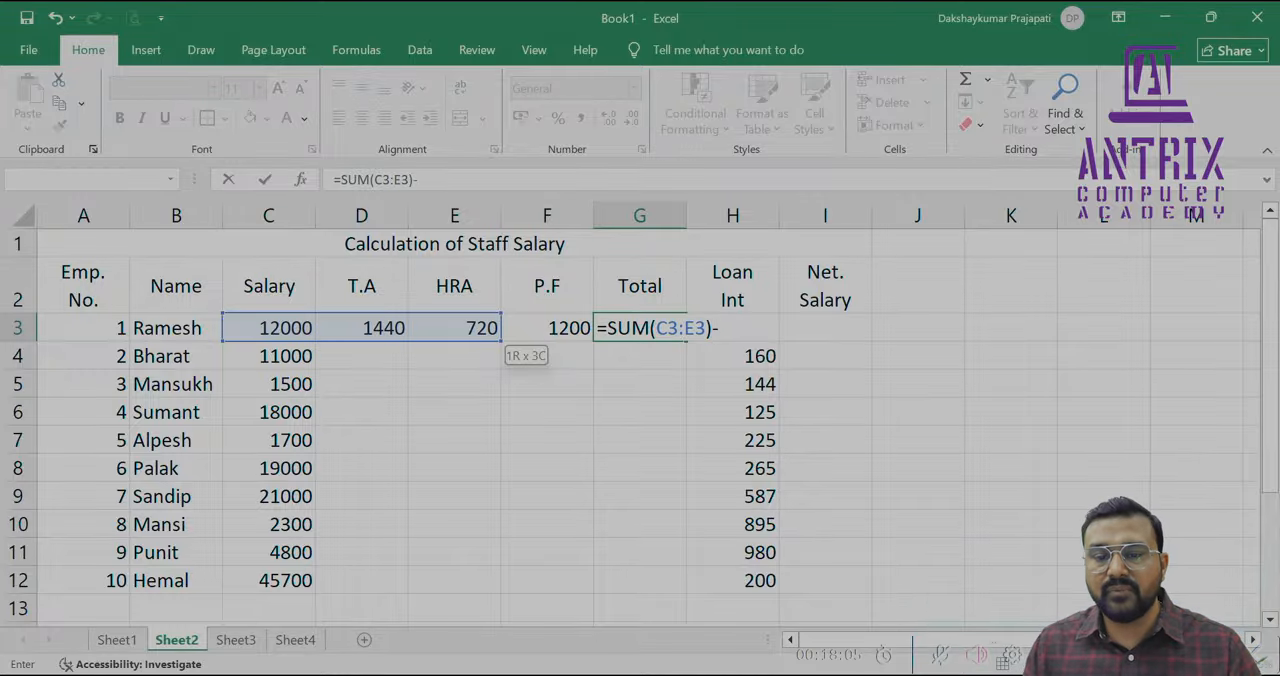
{"action": "type", "text": "-"}
{"action": "key", "text": "Left"}
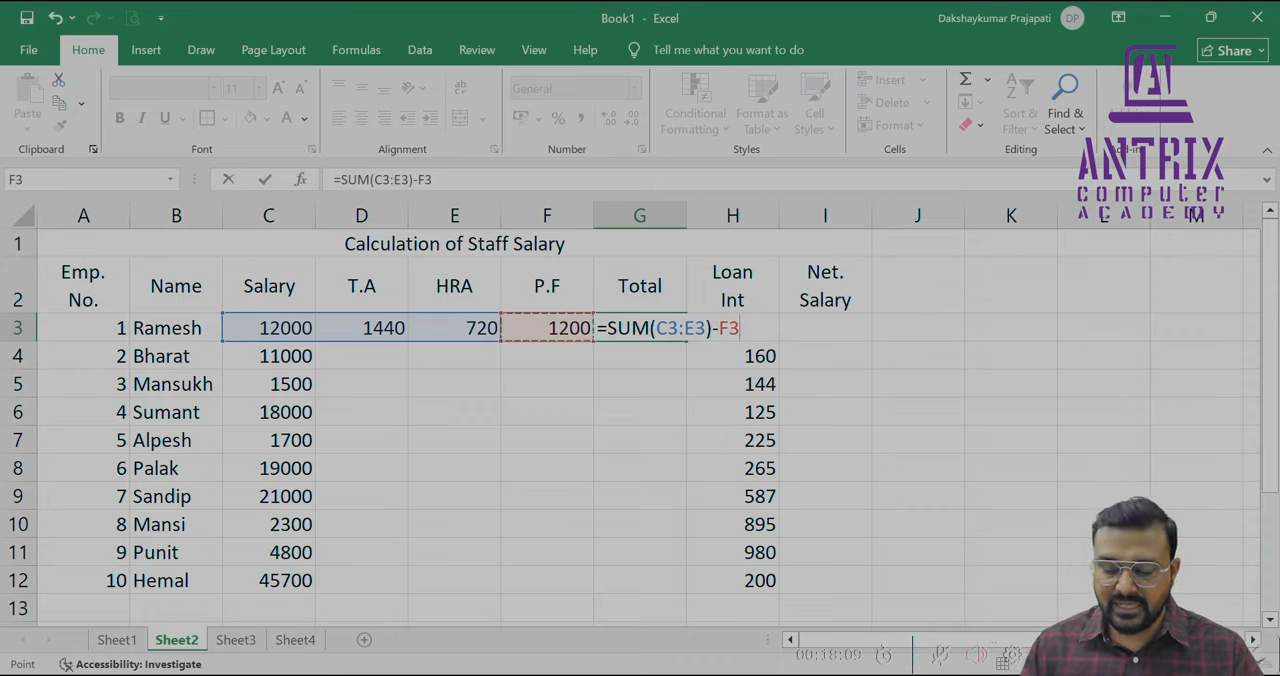
{"action": "key", "text": "Return"}
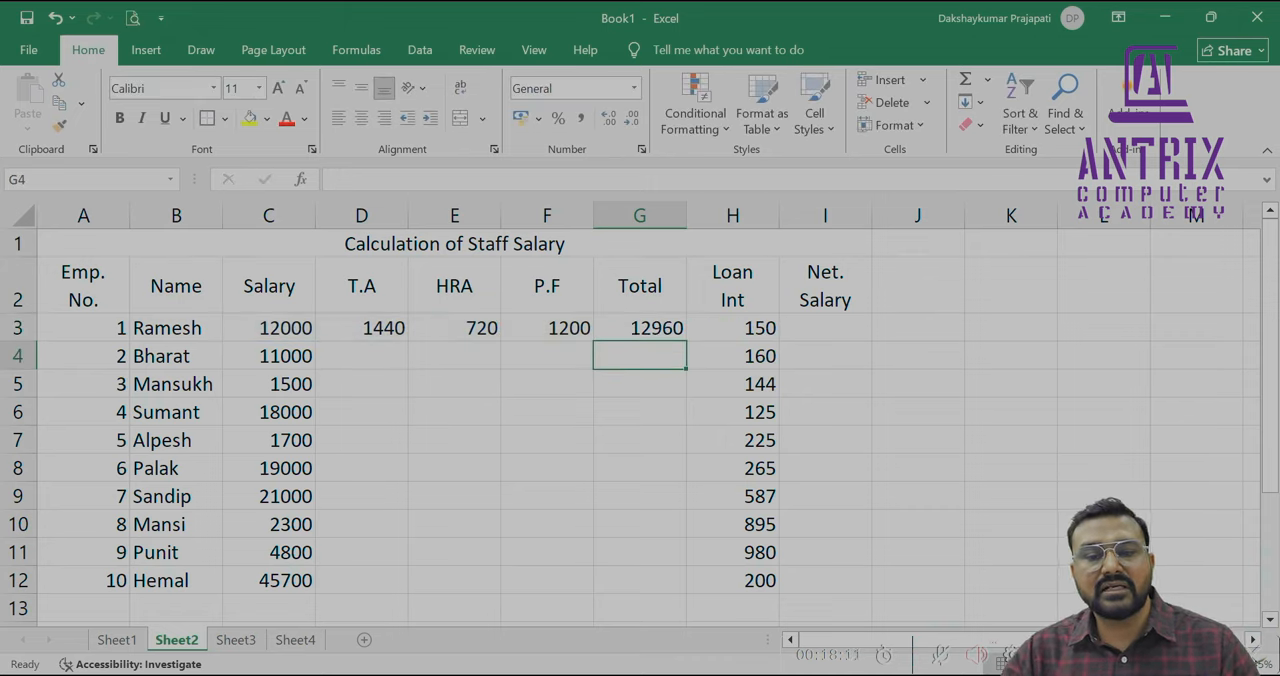
Review the T.A, HRA, P.F and Total formulas in cells D3 to G3
{"action": "key", "text": "Left"}
{"action": "key", "text": "Left"}
{"action": "key", "text": "Left"}
{"action": "key", "text": "Up"}
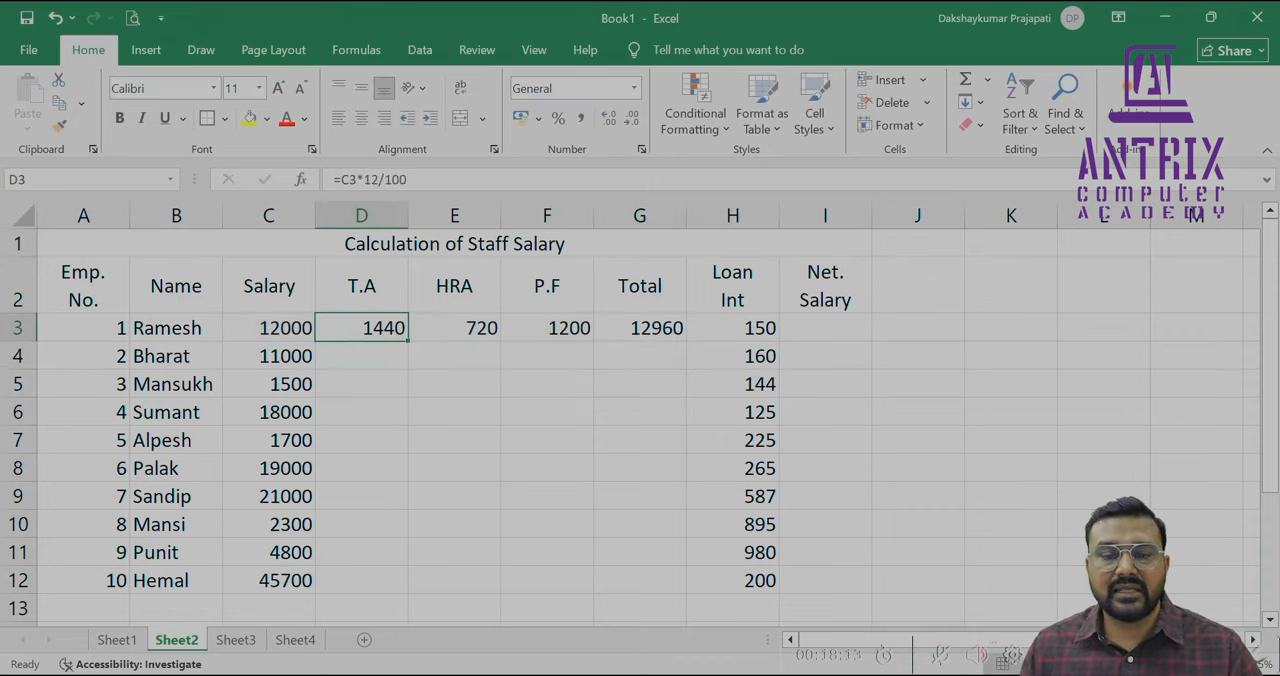
{"action": "key", "text": "Right"}
{"action": "key", "text": "Right"}
{"action": "key", "text": "Right"}
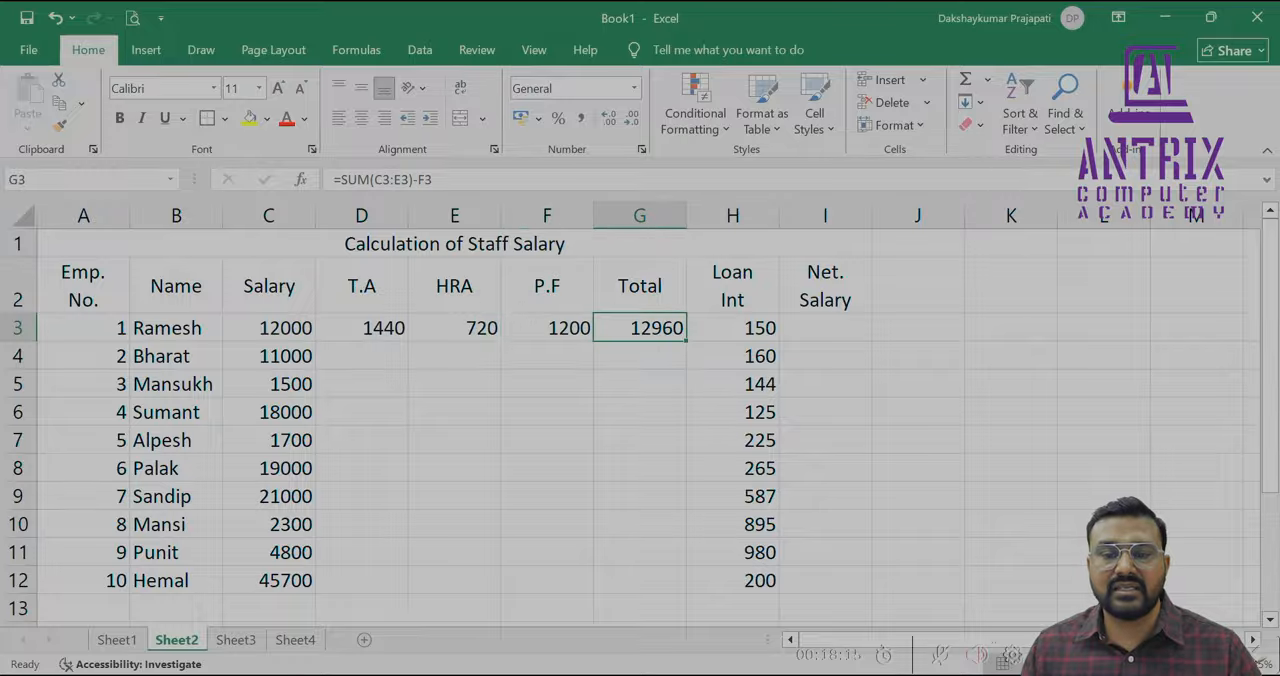
{"action": "key", "text": "Left"}
{"action": "key", "text": "Left"}
{"action": "key", "text": "Left"}
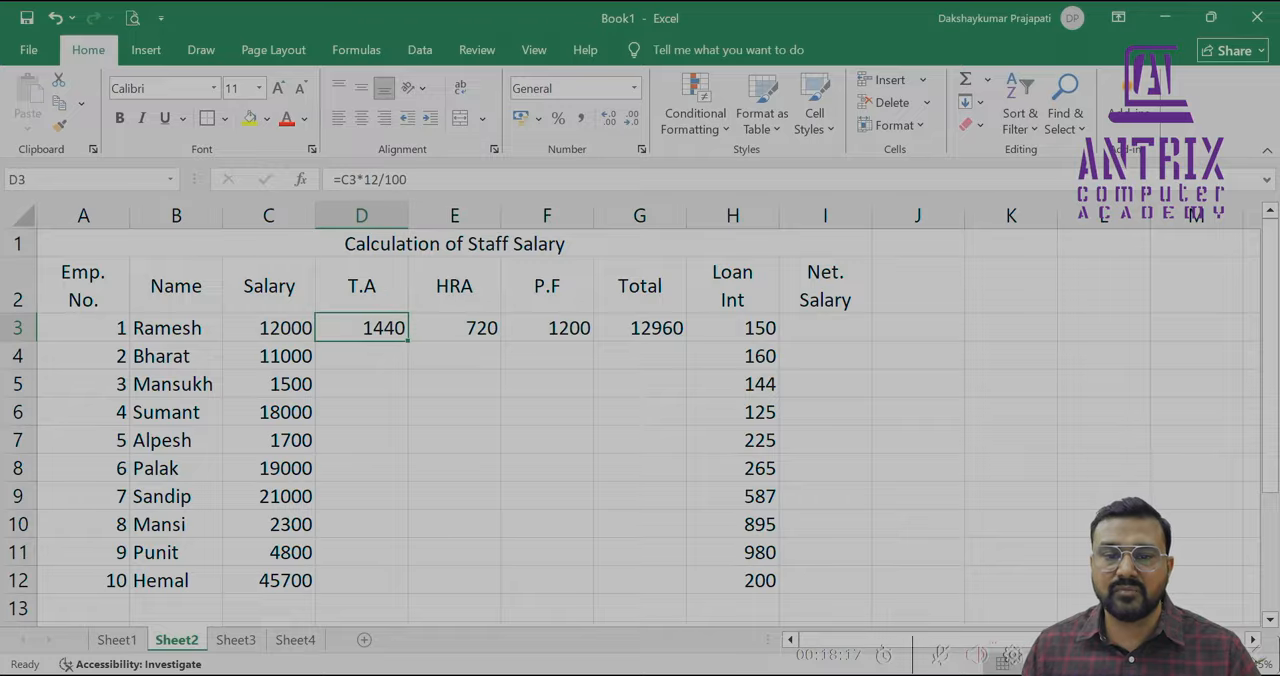
{"action": "key", "text": "Right"}
{"action": "key", "text": "Left"}
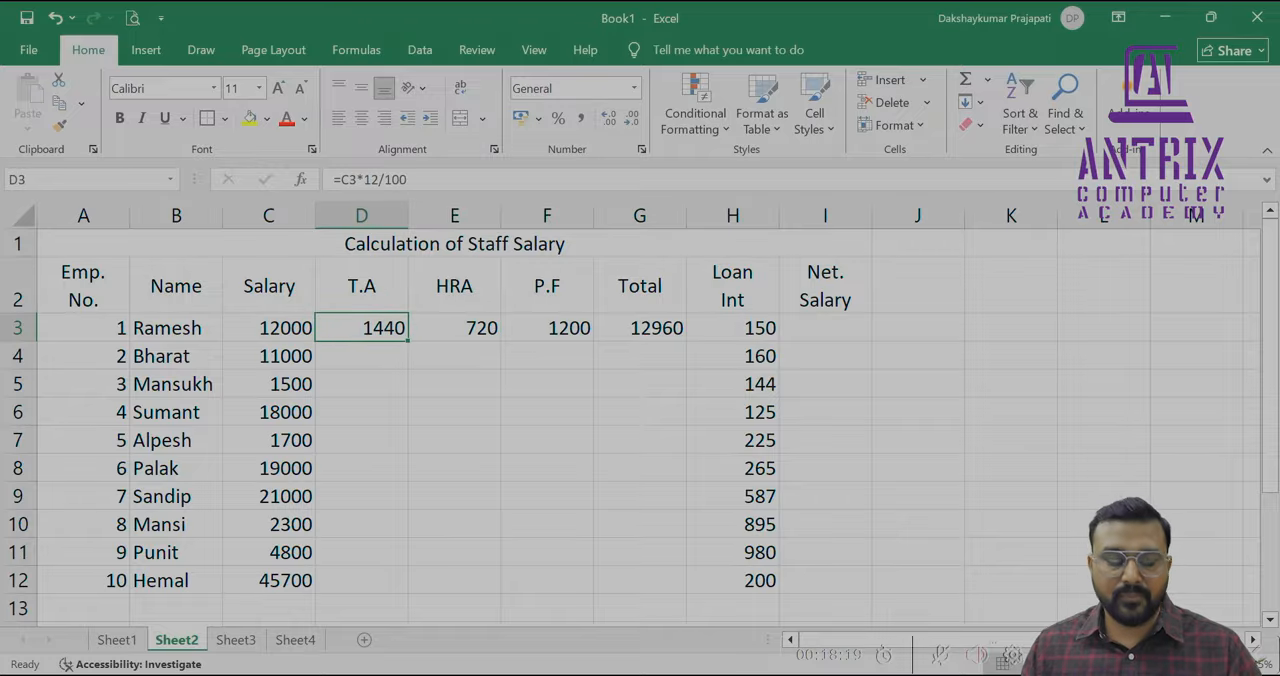
Fill the T.A, HRA, P.F and Total formulas from row 3 down through row 12, covering D3:G12
{"action": "key", "text": "shift+Right"}
{"action": "key", "text": "shift+Right"}
{"action": "key", "text": "shift+Right"}
{"action": "key", "text": "shift+Down"}
{"action": "key", "text": "shift+Down"}
{"action": "key", "text": "shift+Down"}
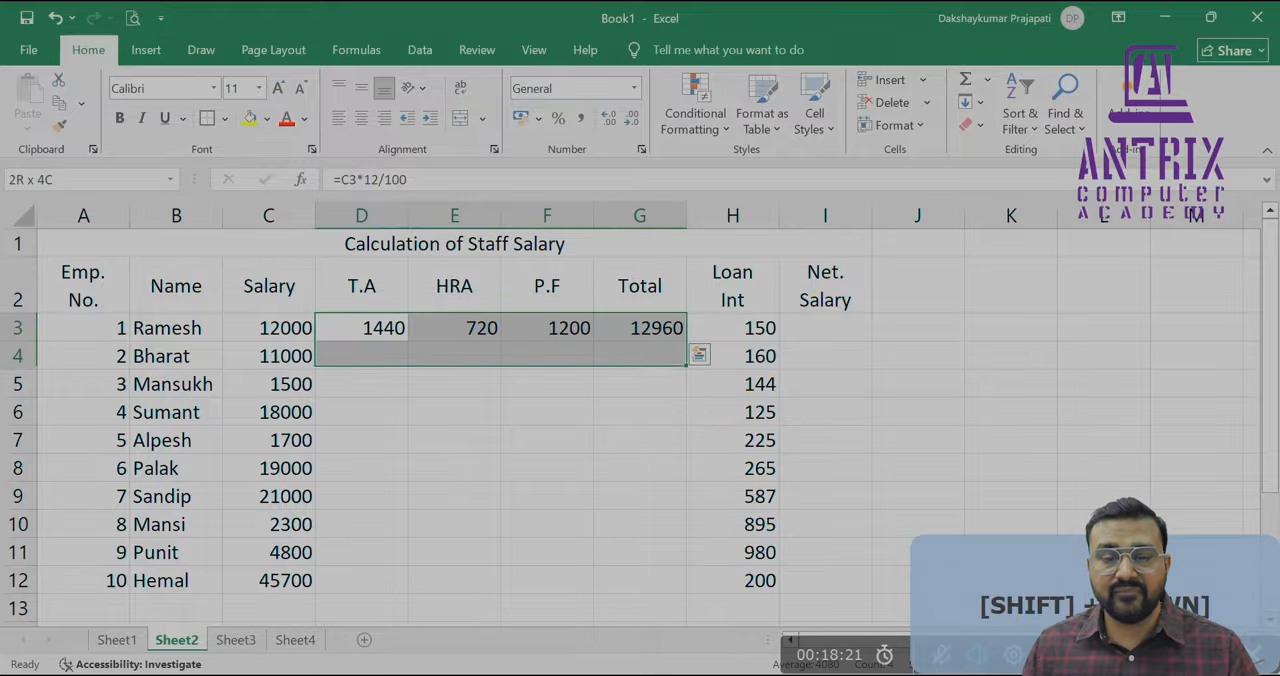
{"action": "key", "text": "shift+Down"}
{"action": "key", "text": "shift+Down"}
{"action": "key", "text": "shift+Down"}
{"action": "key", "text": "shift+Down"}
{"action": "key", "text": "shift+Down"}
{"action": "key", "text": "shift+Down"}
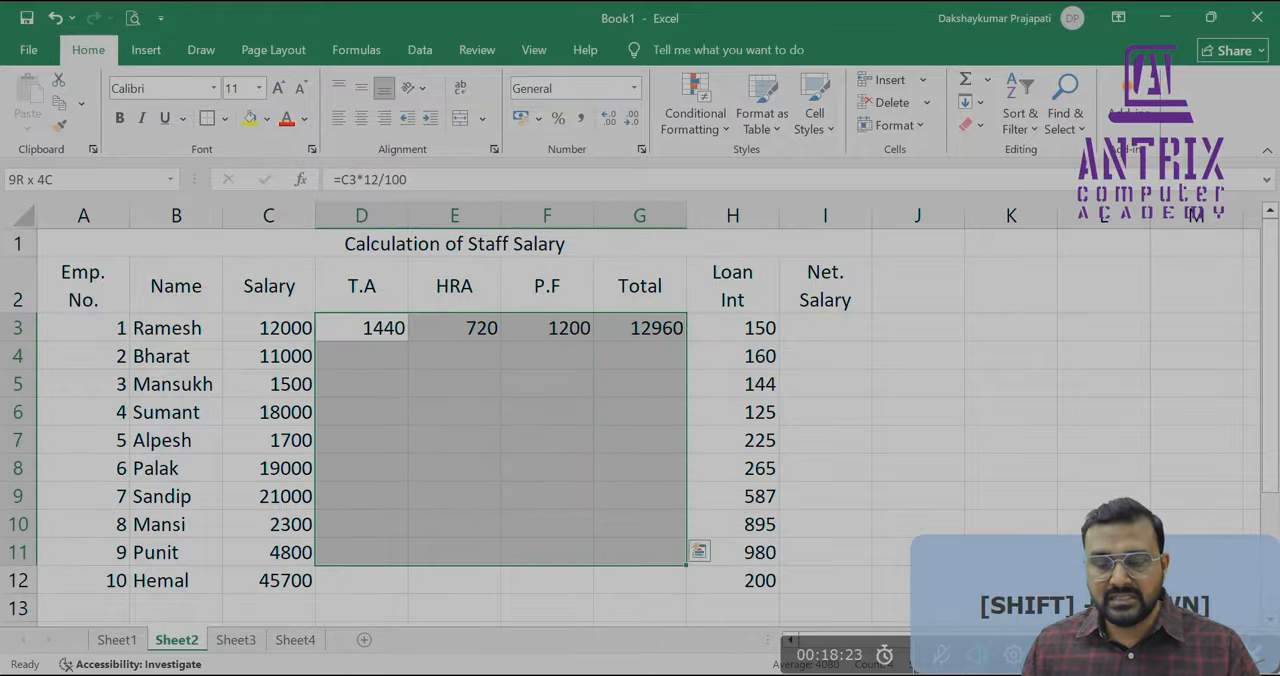
{"action": "key", "text": "ctrl+d"}
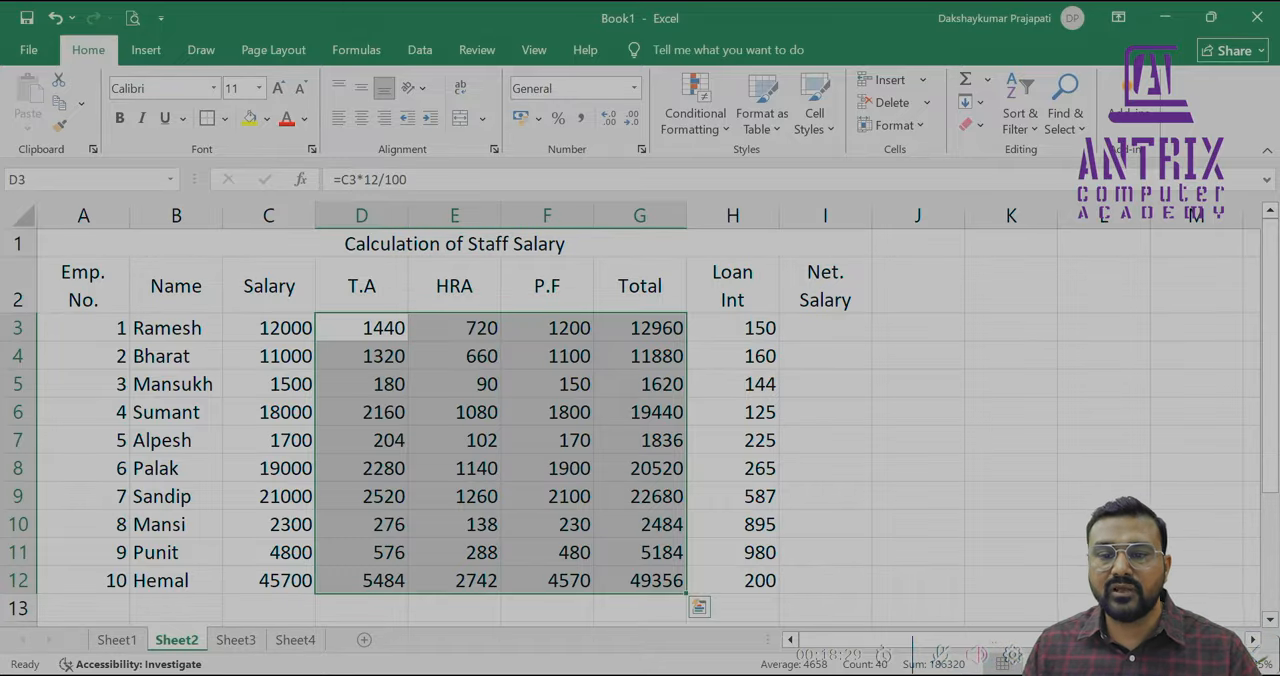
Enter the Net Salary formula =G3-H3 in cell I3
{"action": "key", "text": "Right"}
{"action": "key", "text": "Right"}
{"action": "key", "text": "Right"}
{"action": "key", "text": "Right"}
{"action": "key", "text": "Right"}
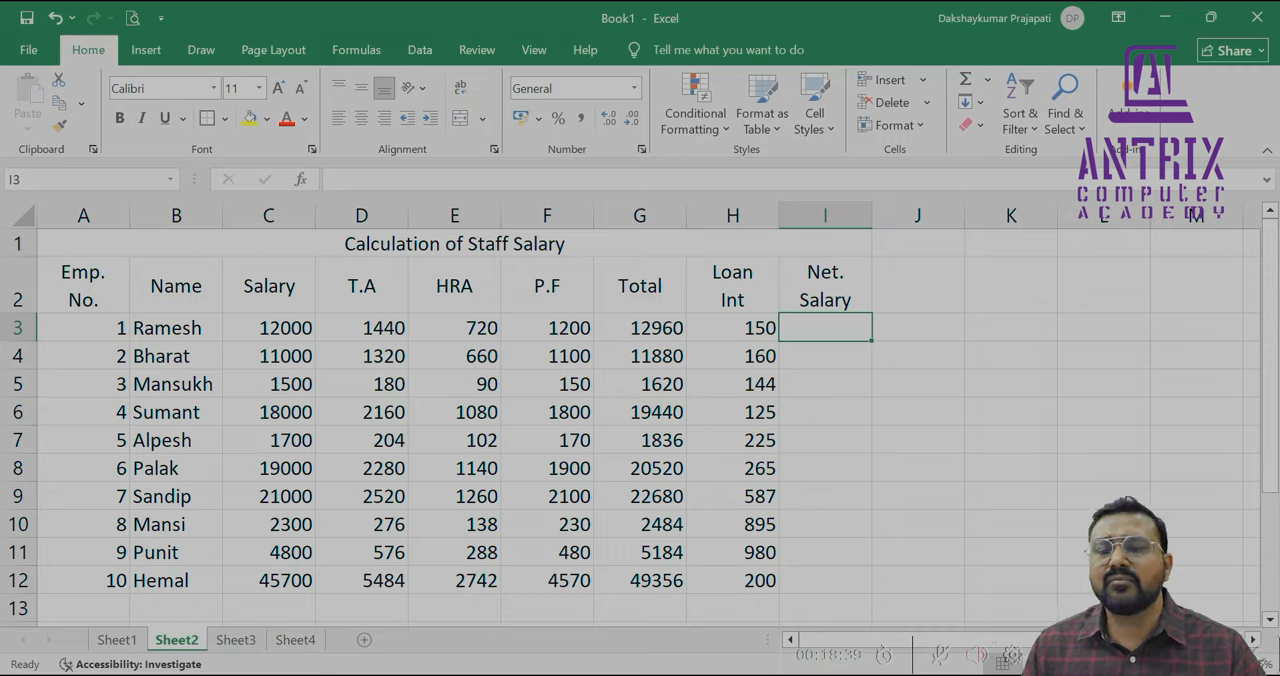
{"action": "key", "text": "Left"}
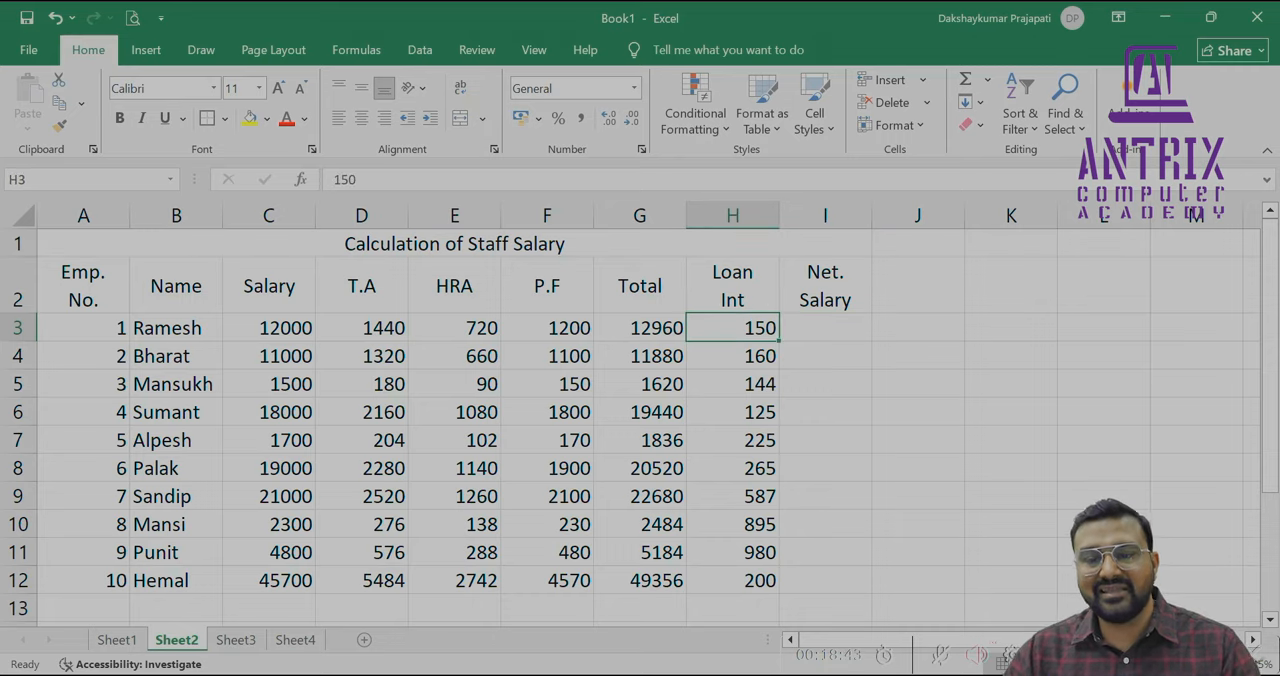
{"action": "key", "text": "Right"}
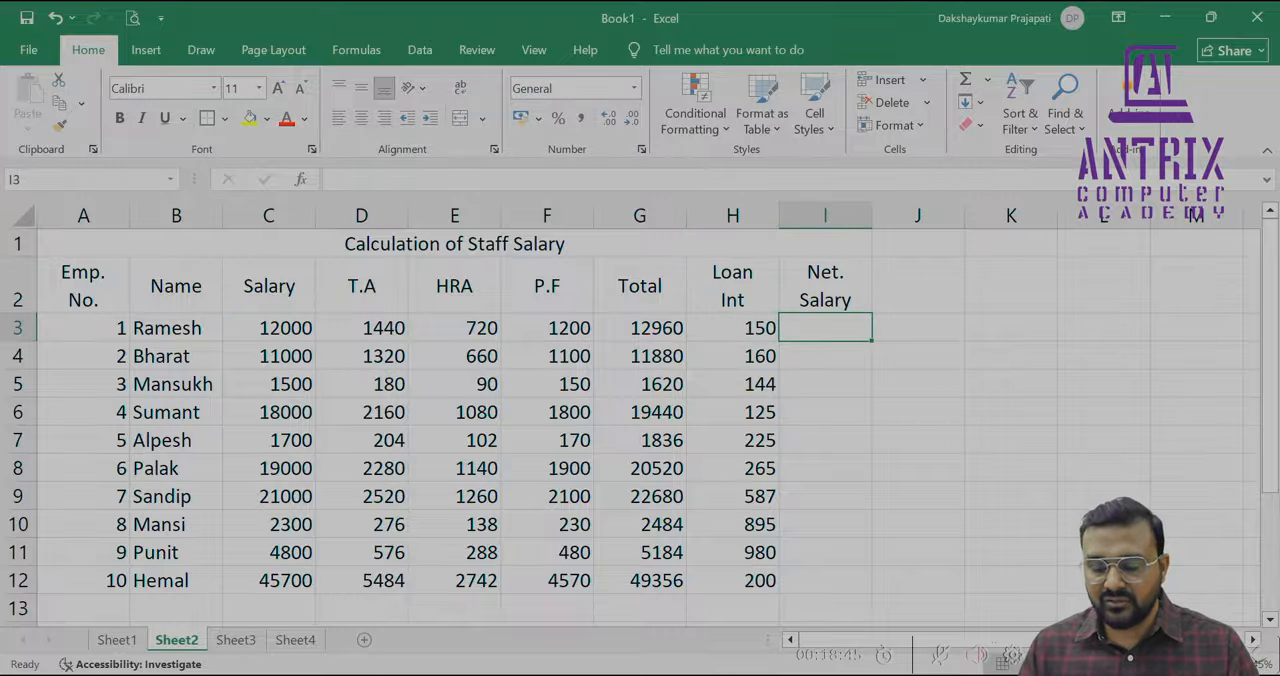
{"action": "type", "text": "="}
{"action": "key", "text": "Left"}
{"action": "key", "text": "Left"}
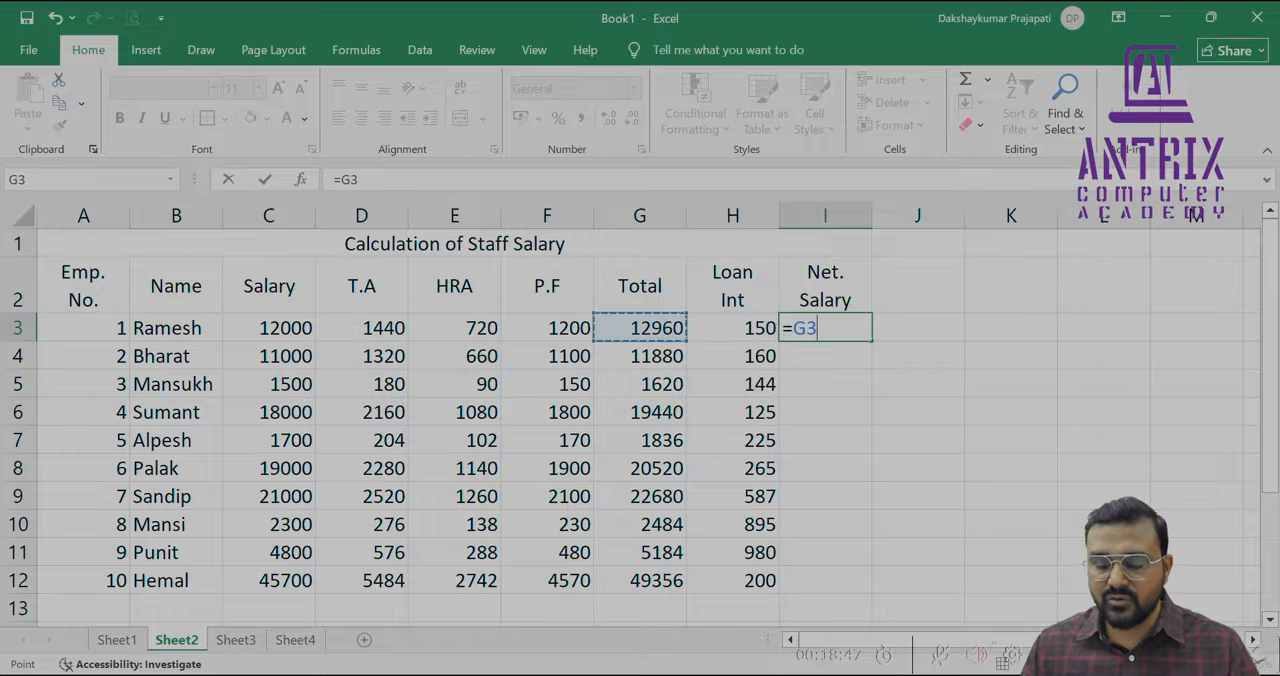
{"action": "type", "text": "-"}
{"action": "key", "text": "Left"}
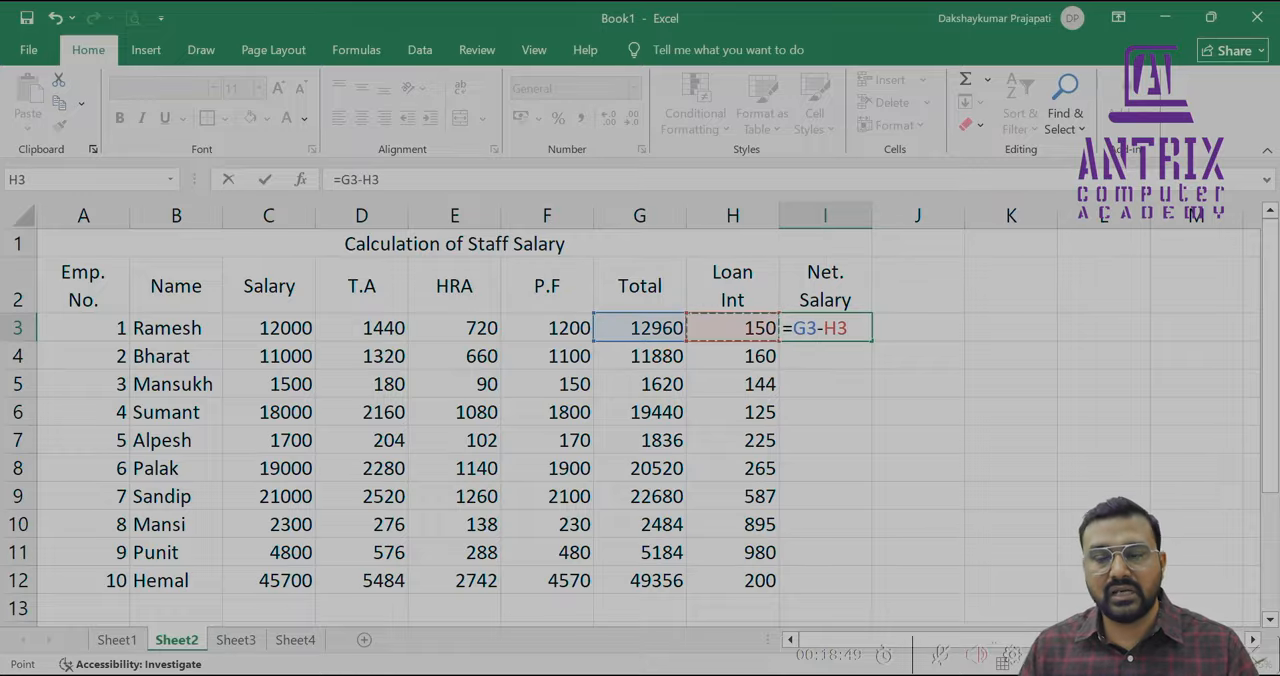
{"action": "key", "text": "Return"}
{"action": "key", "text": "Up"}
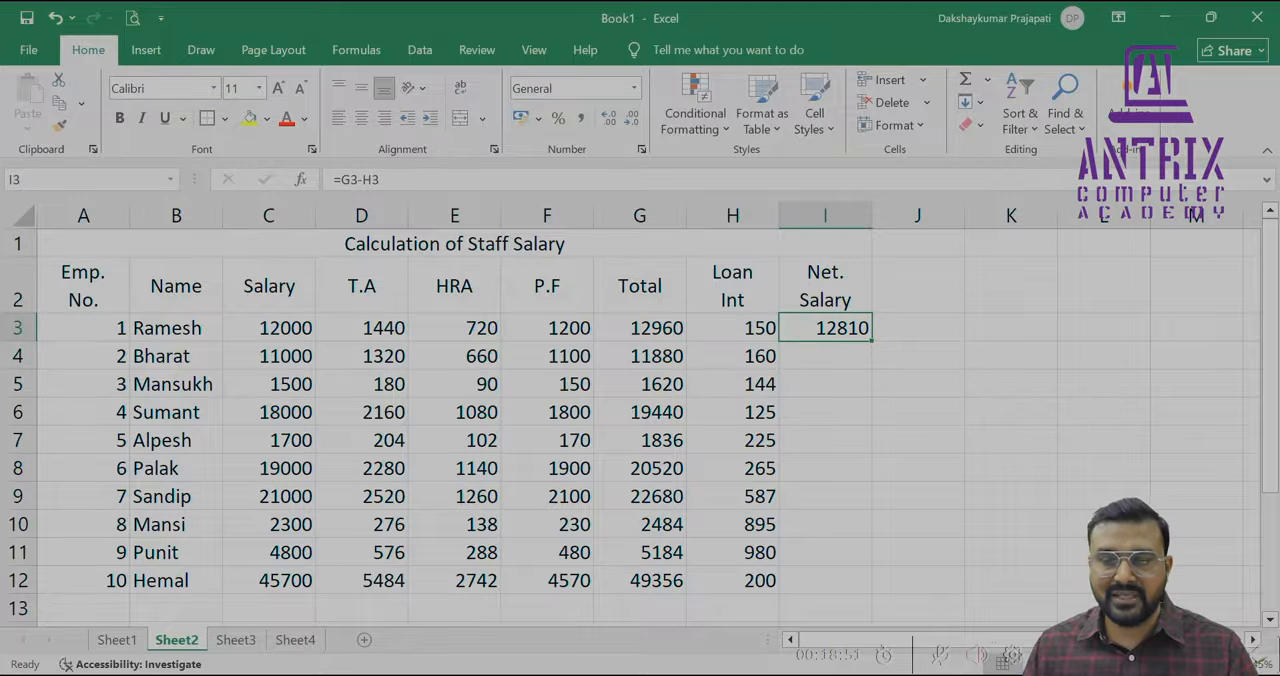
Fill the Net Salary formula from I3 down to I12 and check the filled cells
{"action": "key", "text": "shift+Down"}
{"action": "key", "text": "shift+Down"}
{"action": "key", "text": "shift+Down"}
{"action": "key", "text": "shift+Down"}
{"action": "key", "text": "shift+Down"}
{"action": "key", "text": "shift+Down"}
{"action": "key", "text": "shift+Down"}
{"action": "key", "text": "shift+Down"}
{"action": "key", "text": "shift+Down"}
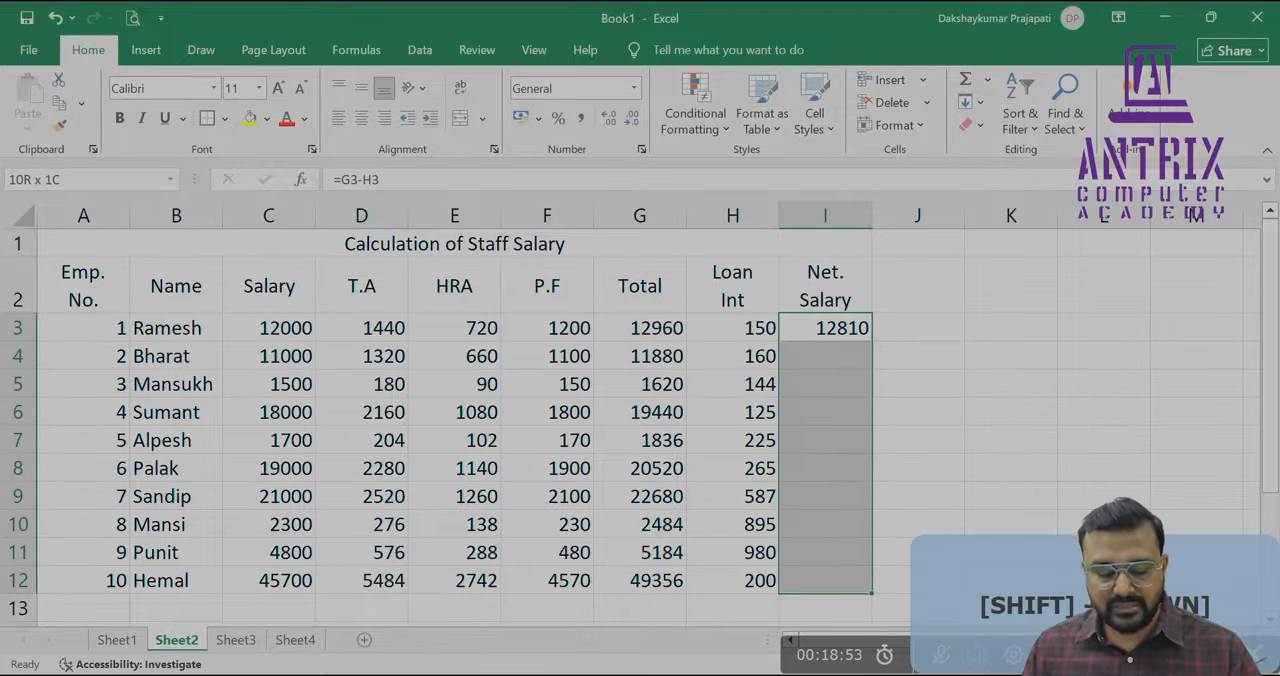
{"action": "key", "text": "ctrl+d"}
{"action": "key", "text": "Down"}
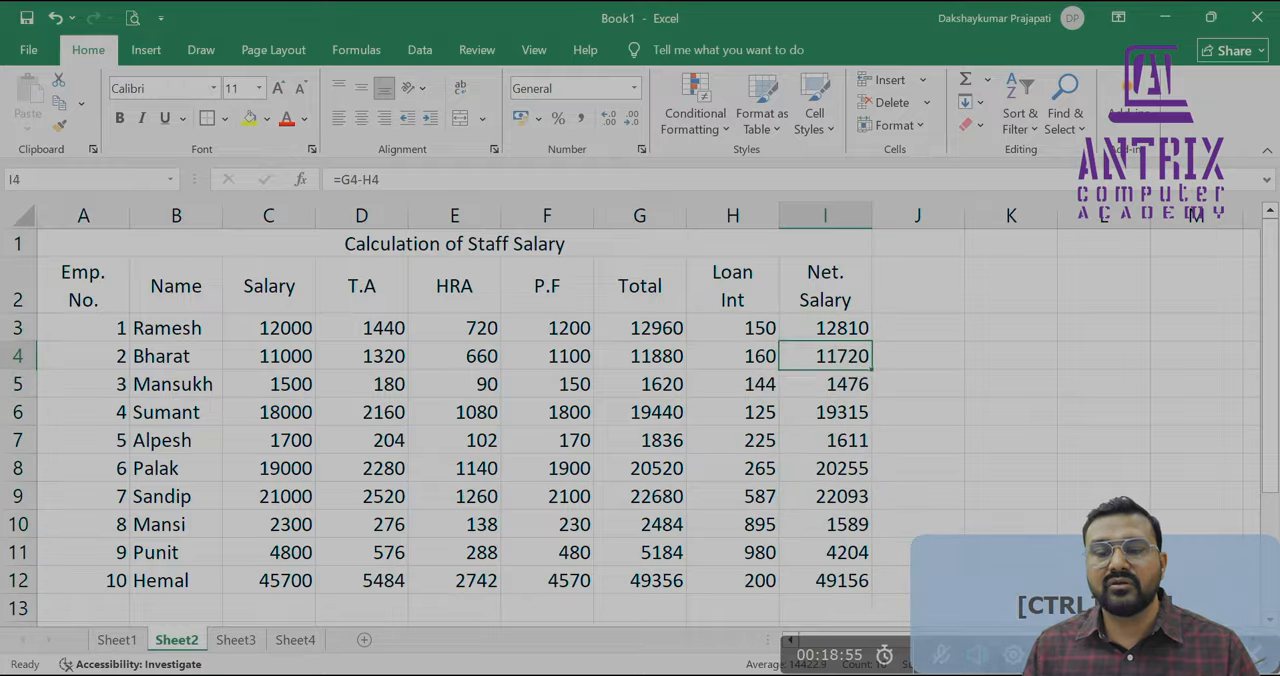
{"action": "key", "text": "Down"}
{"action": "key", "text": "Down"}
{"action": "key", "text": "Down"}
{"action": "key", "text": "Down"}
{"action": "key", "text": "Down"}
{"action": "key", "text": "Down"}
{"action": "key", "text": "Down"}
{"action": "key", "text": "Down"}
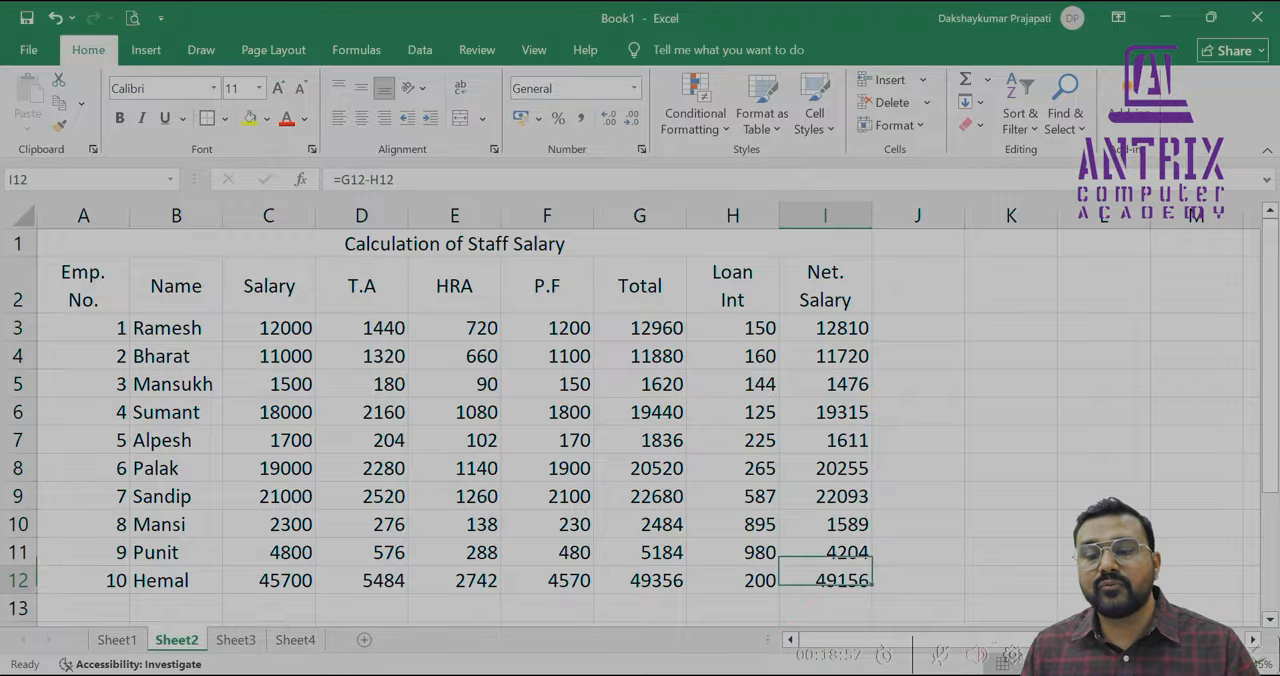
{"action": "key", "text": "Down"}
Enter the label Total in cell A14 below the staff list
{"action": "key", "text": "Up"}
{"action": "key", "text": "Left"}
{"action": "key", "text": "Left"}
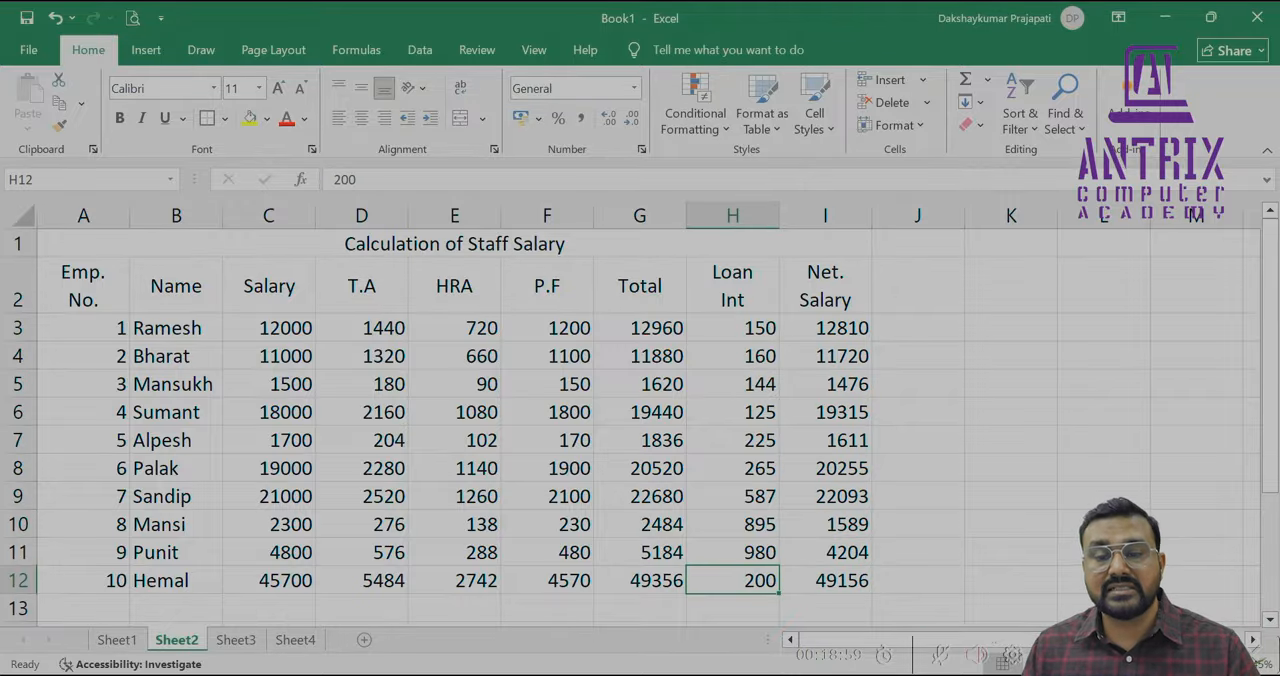
{"action": "key", "text": "Left"}
{"action": "key", "text": "Left"}
{"action": "key", "text": "Left"}
{"action": "key", "text": "Left"}
{"action": "key", "text": "Left"}
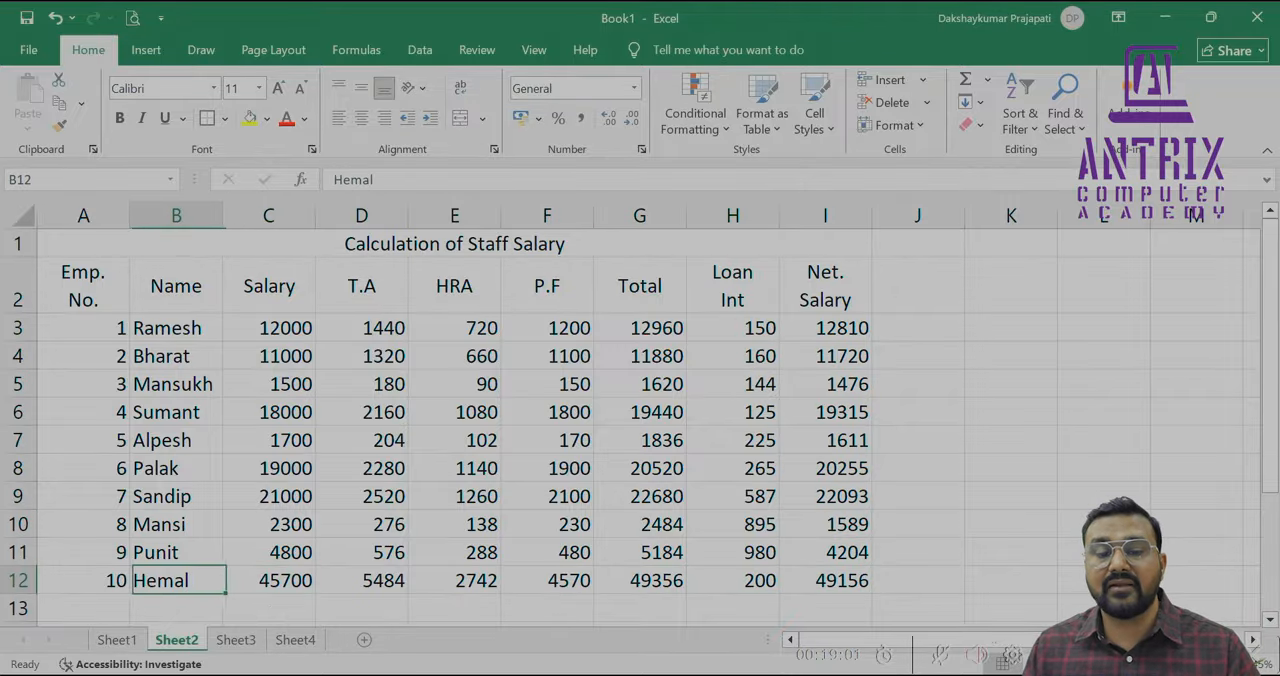
{"action": "key", "text": "Down"}
{"action": "key", "text": "Down"}
{"action": "key", "text": "Left"}
{"action": "type", "text": "Total"}
{"action": "key", "text": "Return"}
Enter a SUM formula in cell C14 that totals the salaries in C3:C12
{"action": "key", "text": "Up"}
{"action": "key", "text": "Right"}
{"action": "key", "text": "Right"}
{"action": "type", "text": "="}
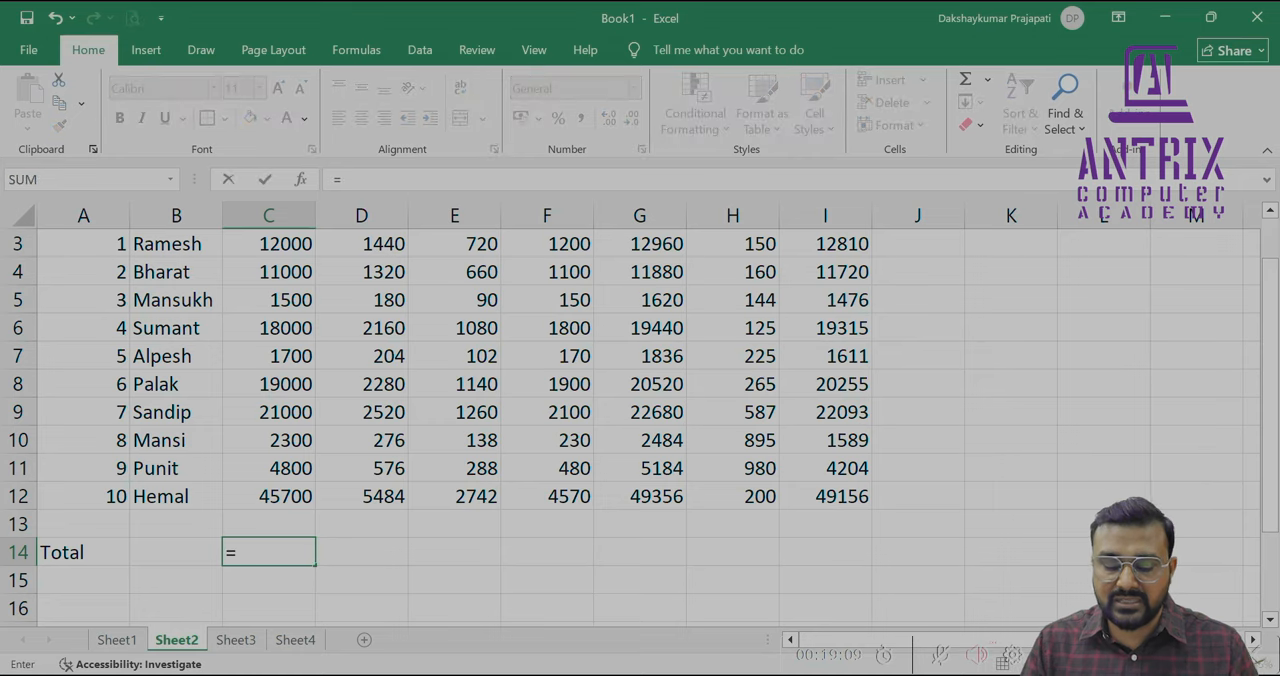
{"action": "type", "text": "SUM("}
{"action": "key", "text": "Up"}
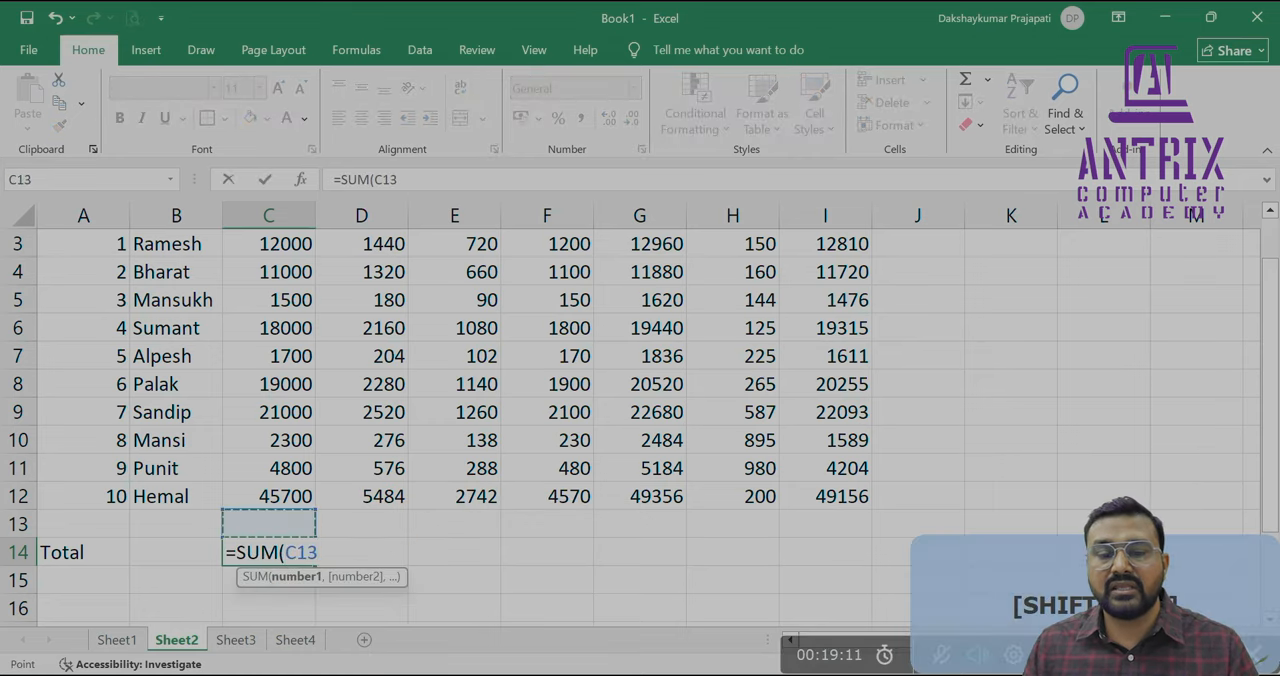
{"action": "key", "text": "Up"}
{"action": "key", "text": "shift+Up"}
{"action": "key", "text": "shift+Up"}
{"action": "key", "text": "shift+Up"}
{"action": "key", "text": "shift+Up"}
{"action": "key", "text": "shift+Up"}
{"action": "key", "text": "shift+Up"}
{"action": "key", "text": "shift+Up"}
{"action": "key", "text": "shift+Up"}
{"action": "key", "text": "shift+Up"}
{"action": "key", "text": "shift+Up"}
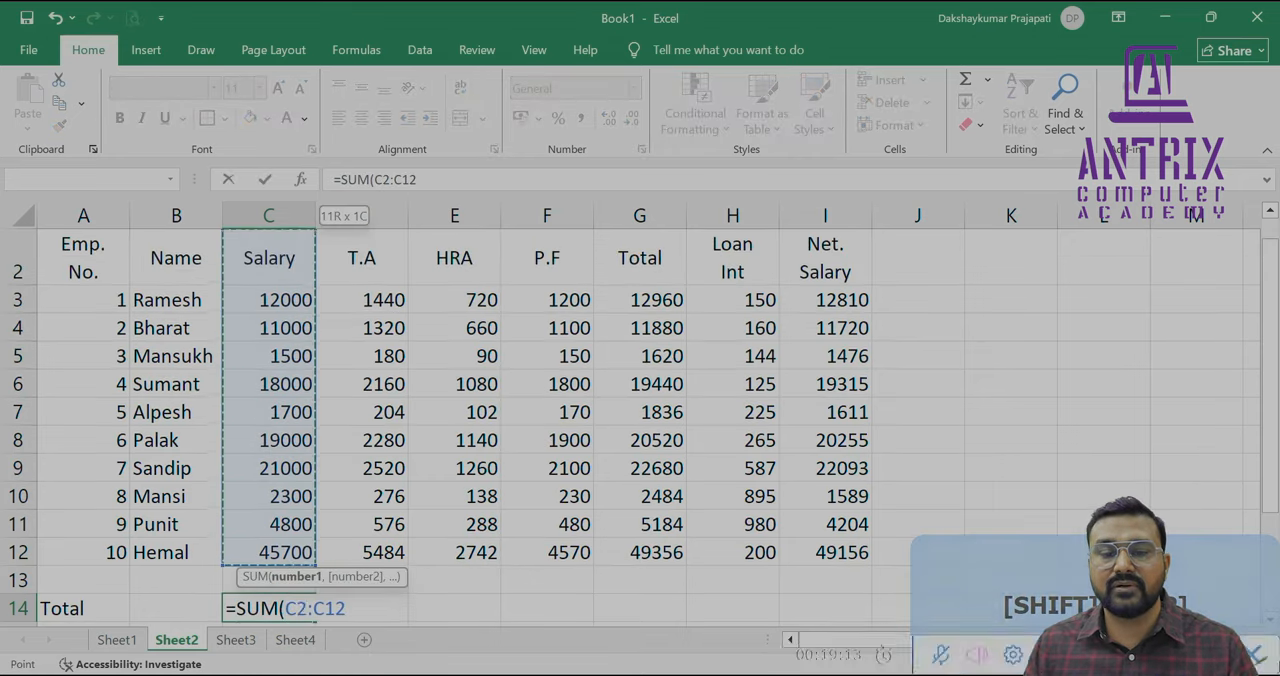
{"action": "key", "text": "shift+Down"}
{"action": "key", "text": "Return"}
Format the whole sheet in 14-point Times New Roman and make the column headings in row 2 bold
{"action": "left_click", "coordinate": [23, 216]}
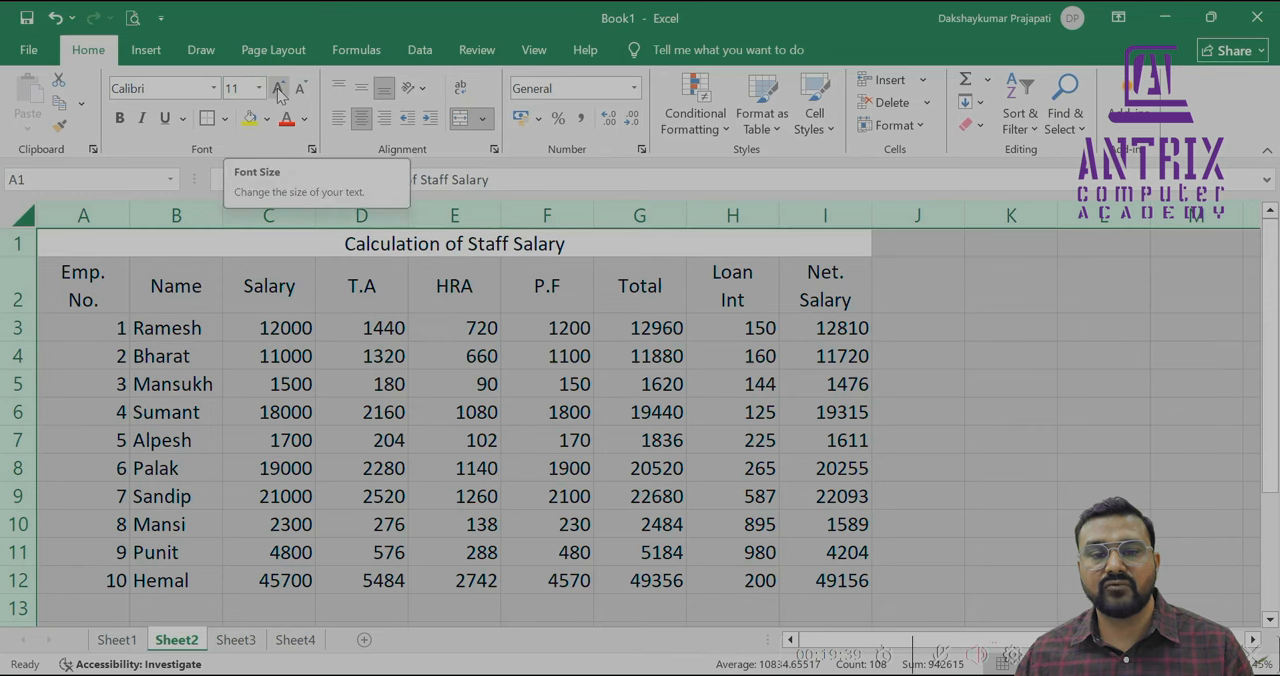
{"action": "left_click", "coordinate": [278, 89]}
{"action": "left_click", "coordinate": [278, 89]}
{"action": "left_click", "coordinate": [214, 89]}
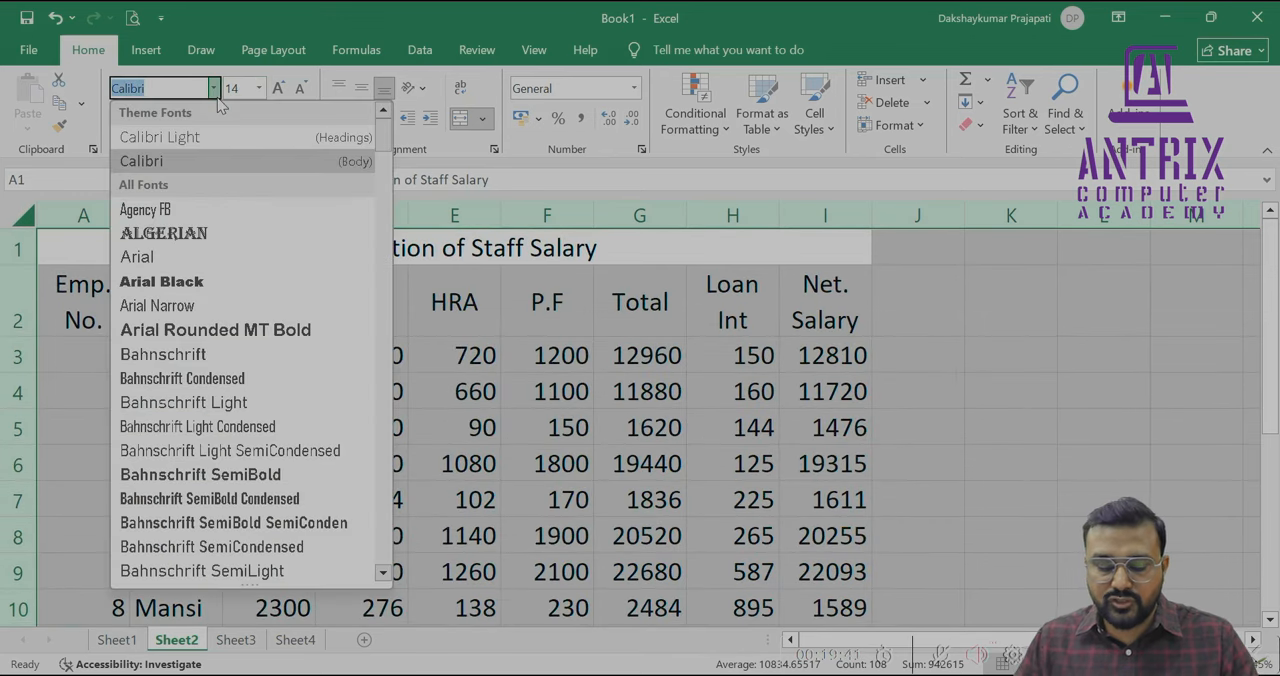
{"action": "type", "text": "Times New Roman"}
{"action": "key", "text": "Return"}
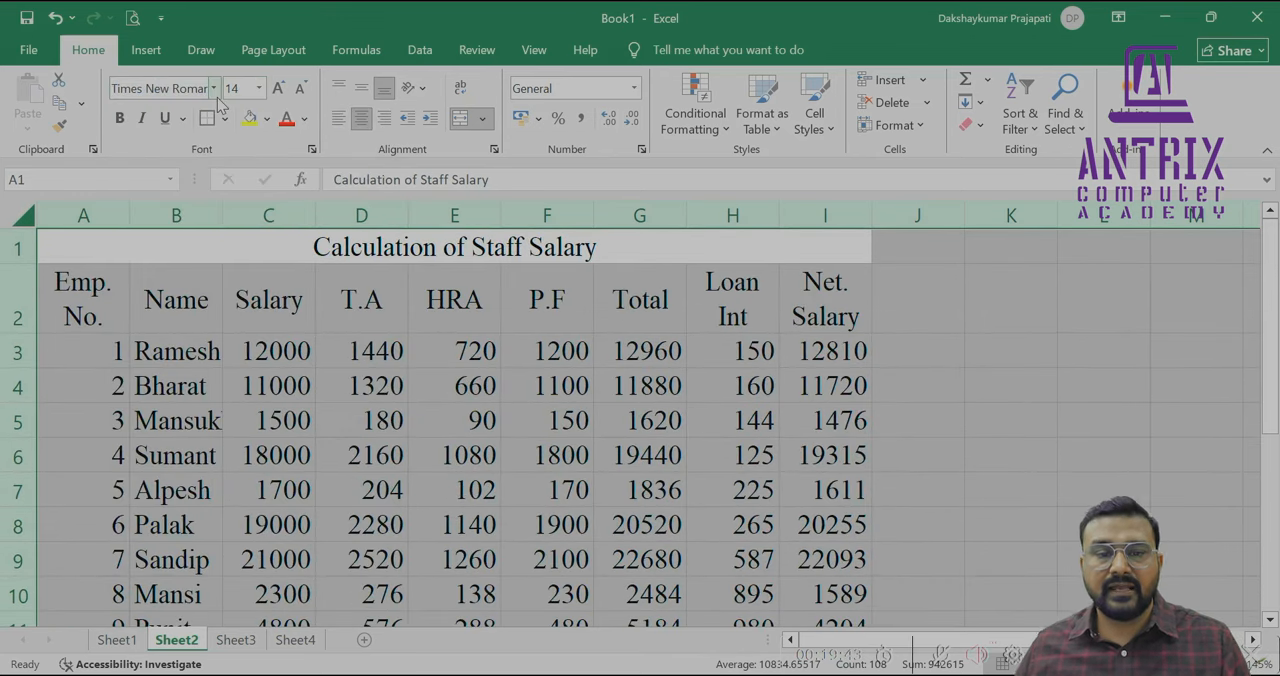
{"action": "left_click_drag", "start_coordinate": [83, 300], "coordinate": [825, 300]}
{"action": "left_click", "coordinate": [120, 118]}
Apply a yellow fill to the alternate heading cells Emp. No., Salary, HRA, Total and Net. Salary
{"action": "left_click", "coordinate": [83, 302]}
{"action": "left_click", "coordinate": [268, 302], "text": "ctrl"}
{"action": "left_click", "coordinate": [454, 302], "text": "ctrl"}
{"action": "left_click", "coordinate": [640, 302], "text": "ctrl"}
{"action": "left_click", "coordinate": [808, 306], "text": "ctrl"}
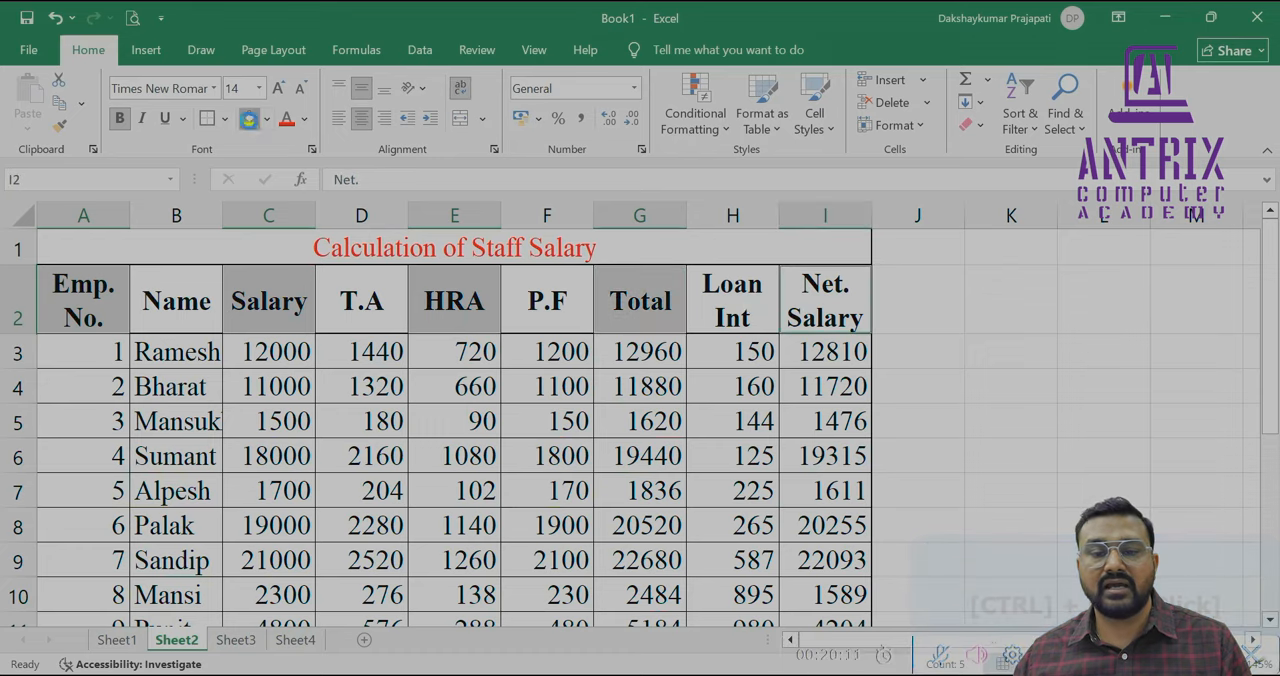
{"action": "left_click", "coordinate": [250, 119]}
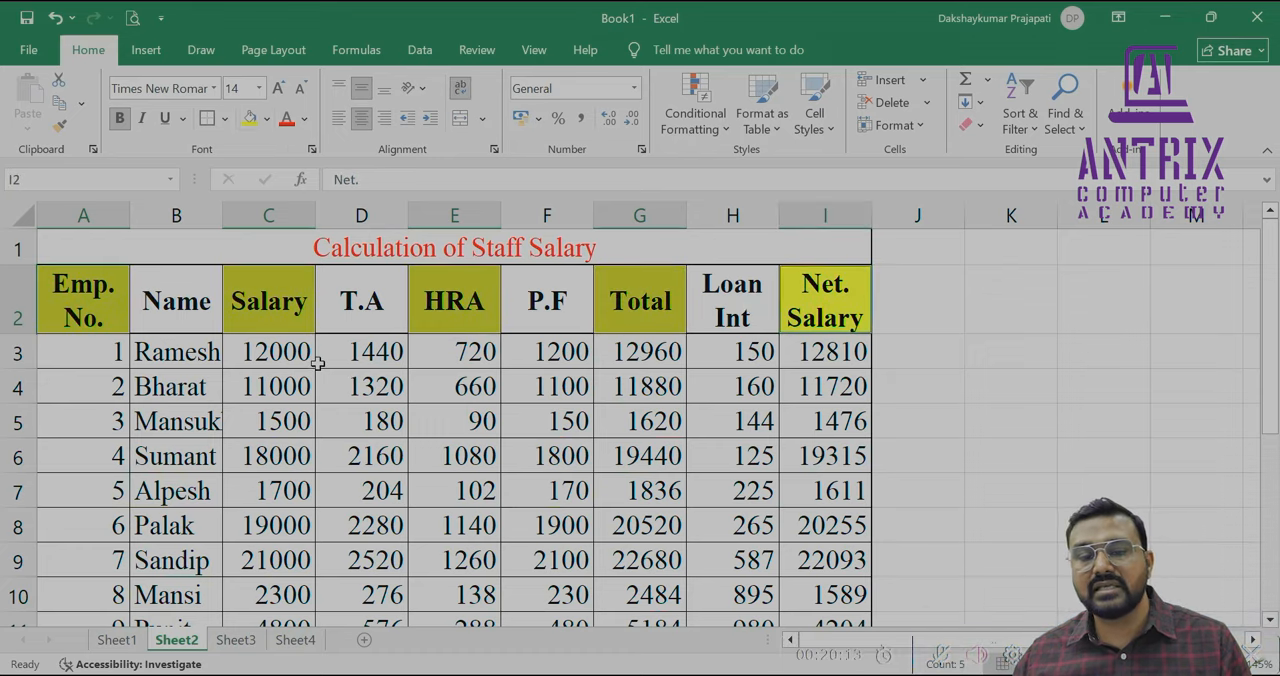
Apply a blue fill to alternating cells in the T.A, P.F and Loan Int columns of the staff rows
{"action": "left_click", "coordinate": [333, 360]}
{"action": "left_click", "coordinate": [361, 421], "text": "ctrl"}
{"action": "left_click", "coordinate": [361, 490], "text": "ctrl"}
{"action": "left_click", "coordinate": [361, 560], "text": "ctrl"}
{"action": "left_click", "coordinate": [361, 624], "text": "ctrl"}
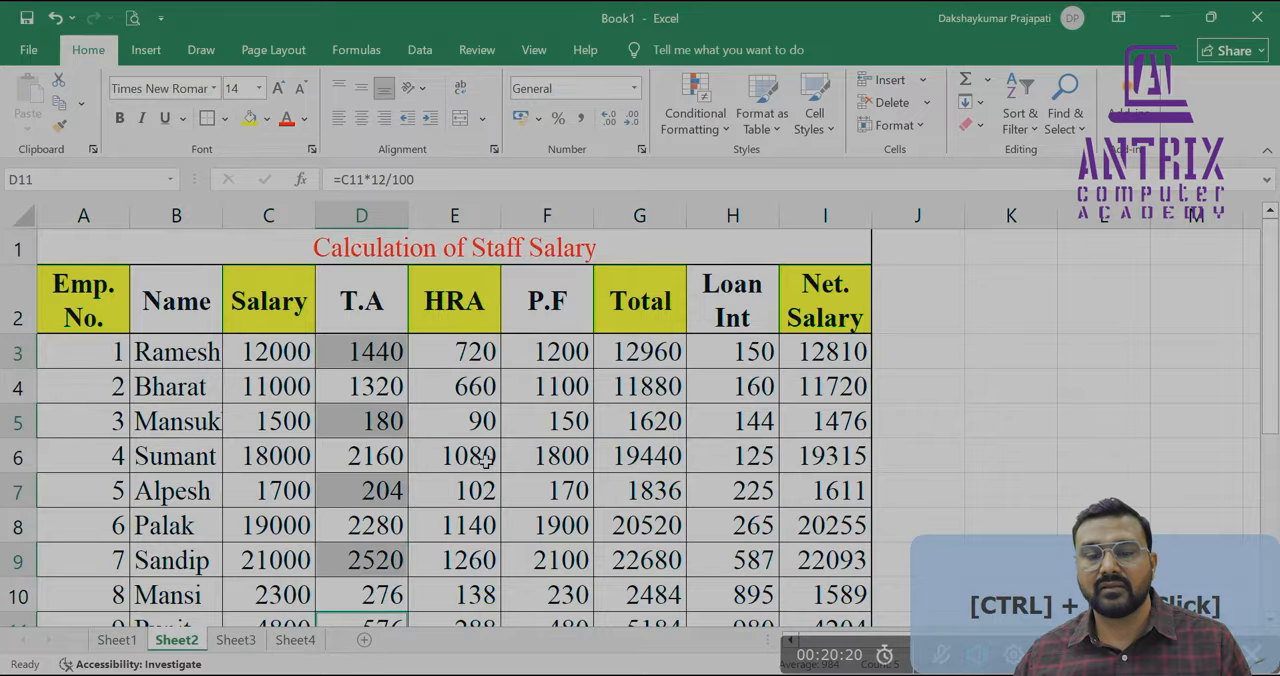
{"action": "left_click", "coordinate": [528, 392], "text": "ctrl"}
{"action": "left_click", "coordinate": [546, 456], "text": "ctrl"}
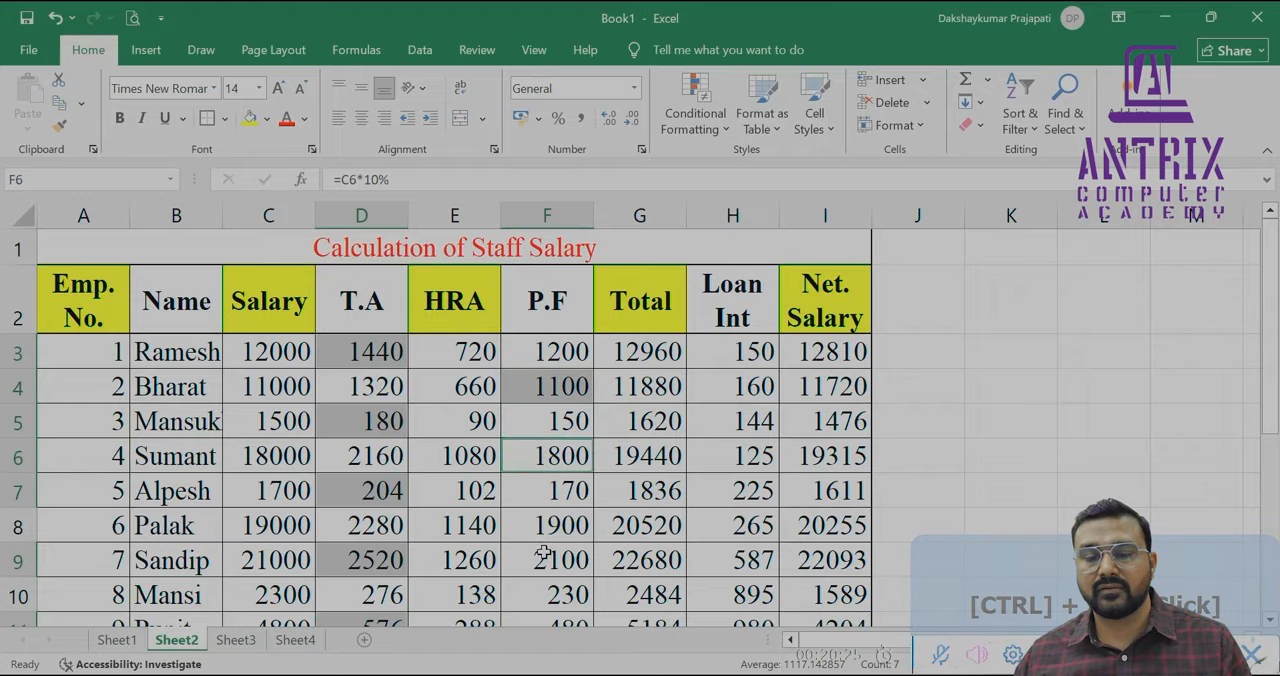
{"action": "left_click", "coordinate": [537, 518], "text": "ctrl"}
{"action": "left_click", "coordinate": [547, 595], "text": "ctrl"}
{"action": "left_click", "coordinate": [733, 491], "text": "ctrl"}
{"action": "left_click", "coordinate": [733, 560], "text": "ctrl"}
{"action": "left_click", "coordinate": [267, 118]}
Apply cell borders to the total row, A14:I14
{"action": "scroll", "coordinate": [300, 450], "scroll_direction": "down", "scroll_amount": 2}
{"action": "left_click_drag", "start_coordinate": [64, 491], "coordinate": [850, 488]}
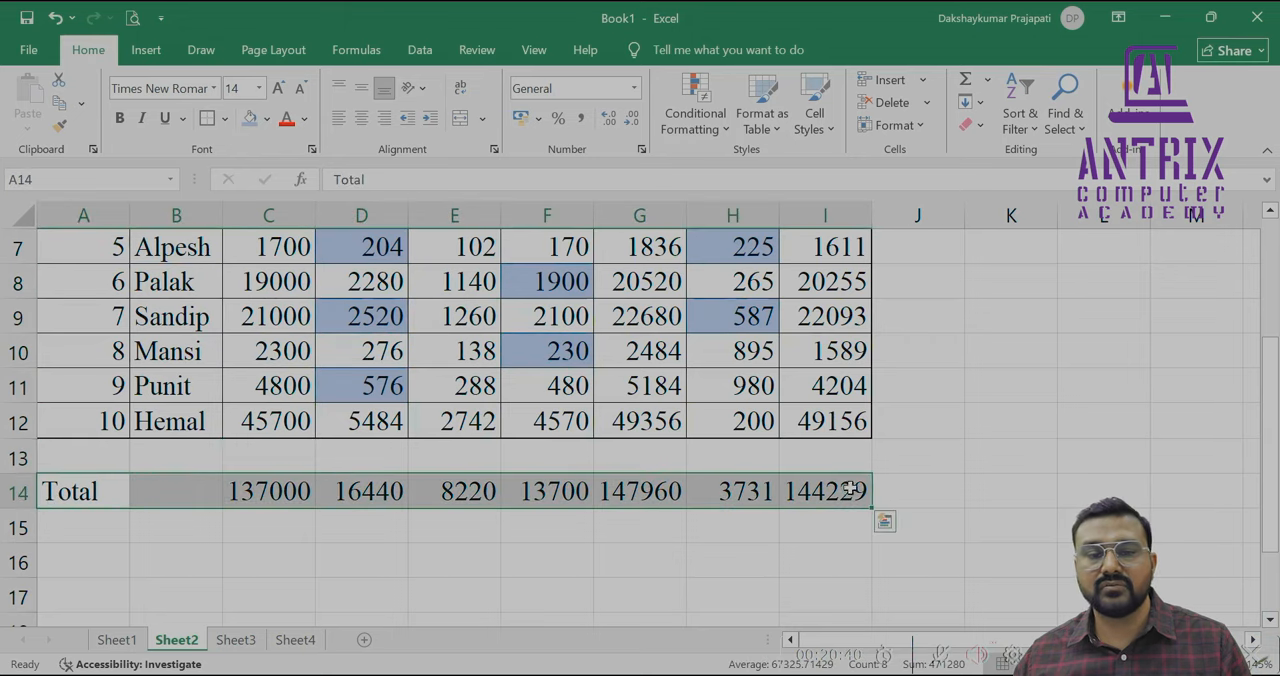
{"action": "left_click", "coordinate": [224, 118]}
{"action": "left_click", "coordinate": [216, 297]}
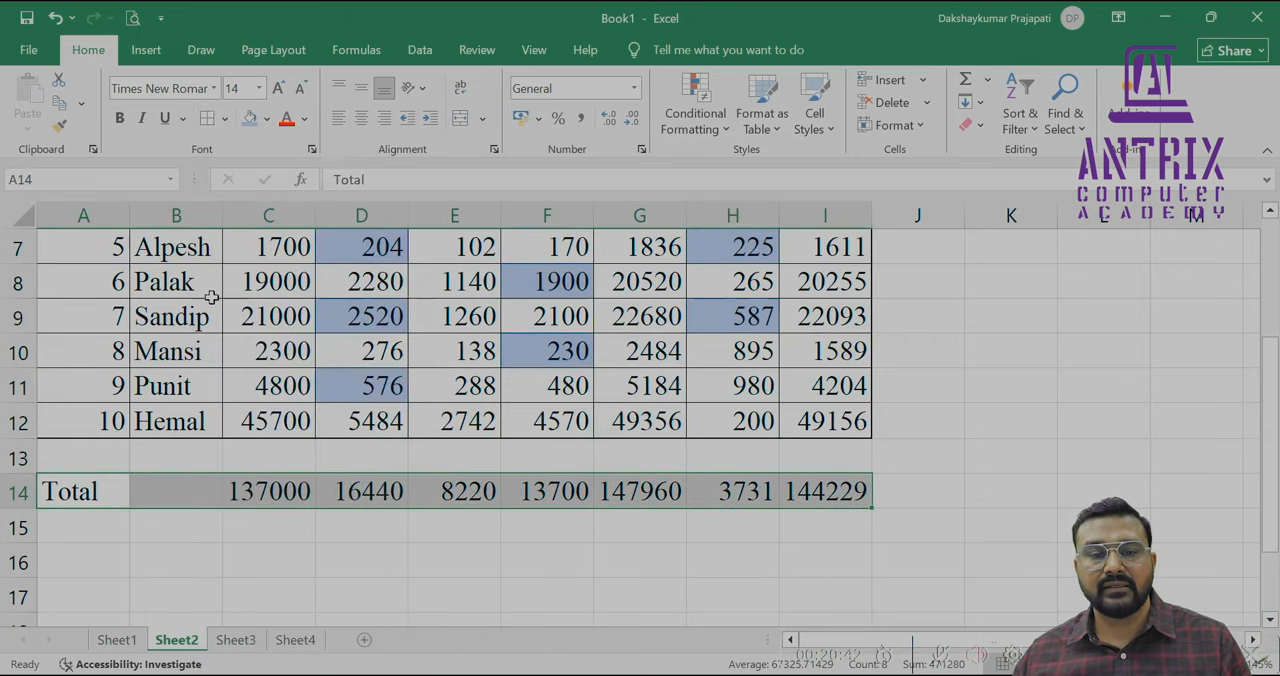
{"action": "left_click", "coordinate": [224, 118]}
{"action": "left_click", "coordinate": [219, 325]}
{"action": "left_click", "coordinate": [180, 491]}
{"action": "scroll", "coordinate": [178, 492], "scroll_direction": "up", "scroll_amount": 2}
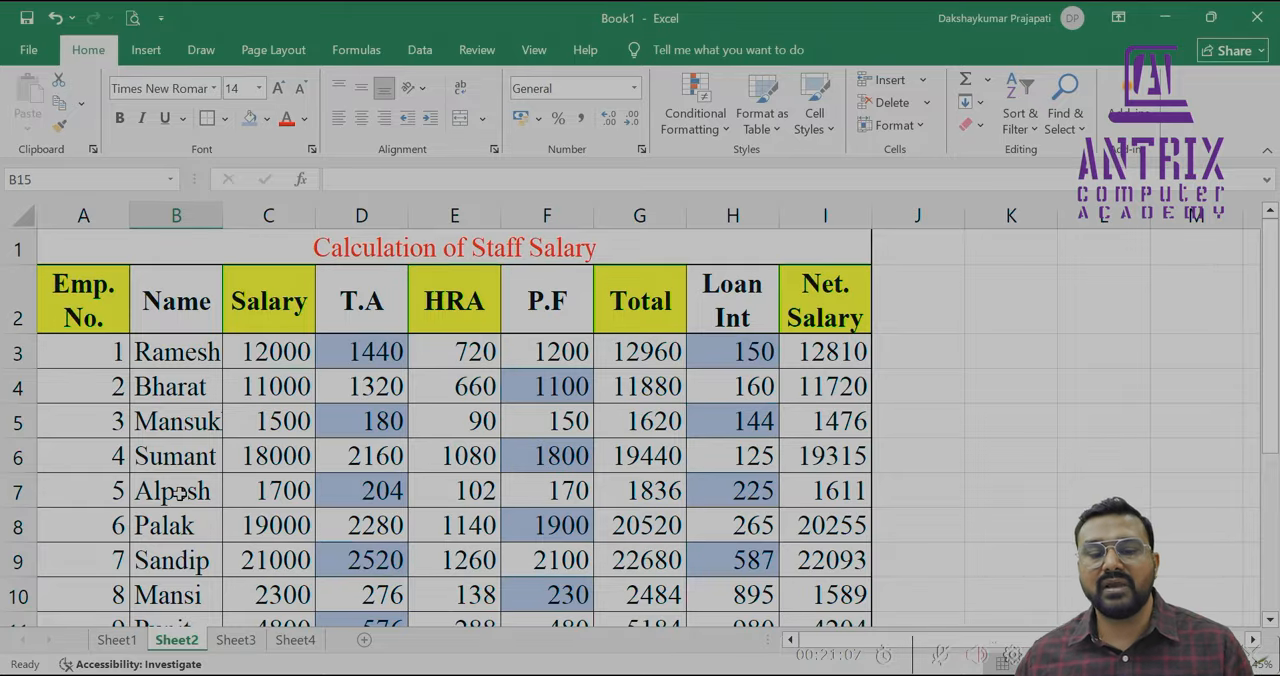
Open Sheet3 and try to enter the BOB interest rate in C3 as 9.00
{"action": "left_click", "coordinate": [234, 640]}
{"action": "double_click", "coordinate": [326, 319]}
{"action": "type", "text": ".00"}
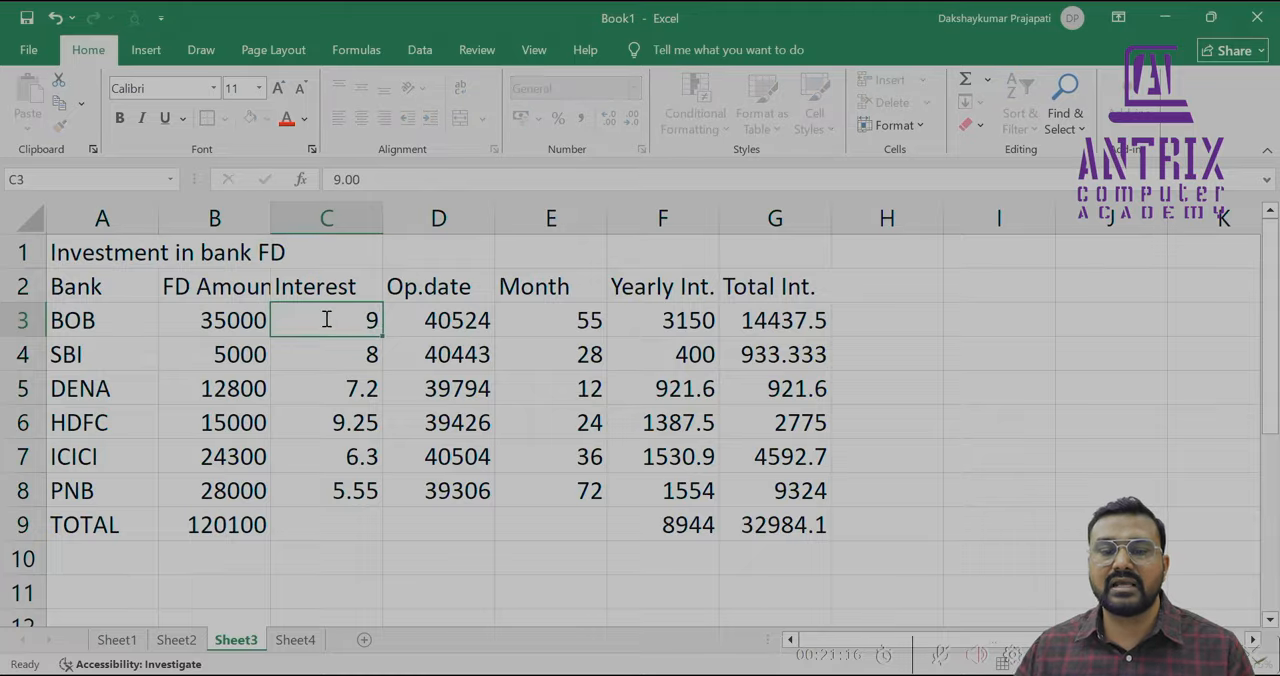
{"action": "key", "text": "Return"}
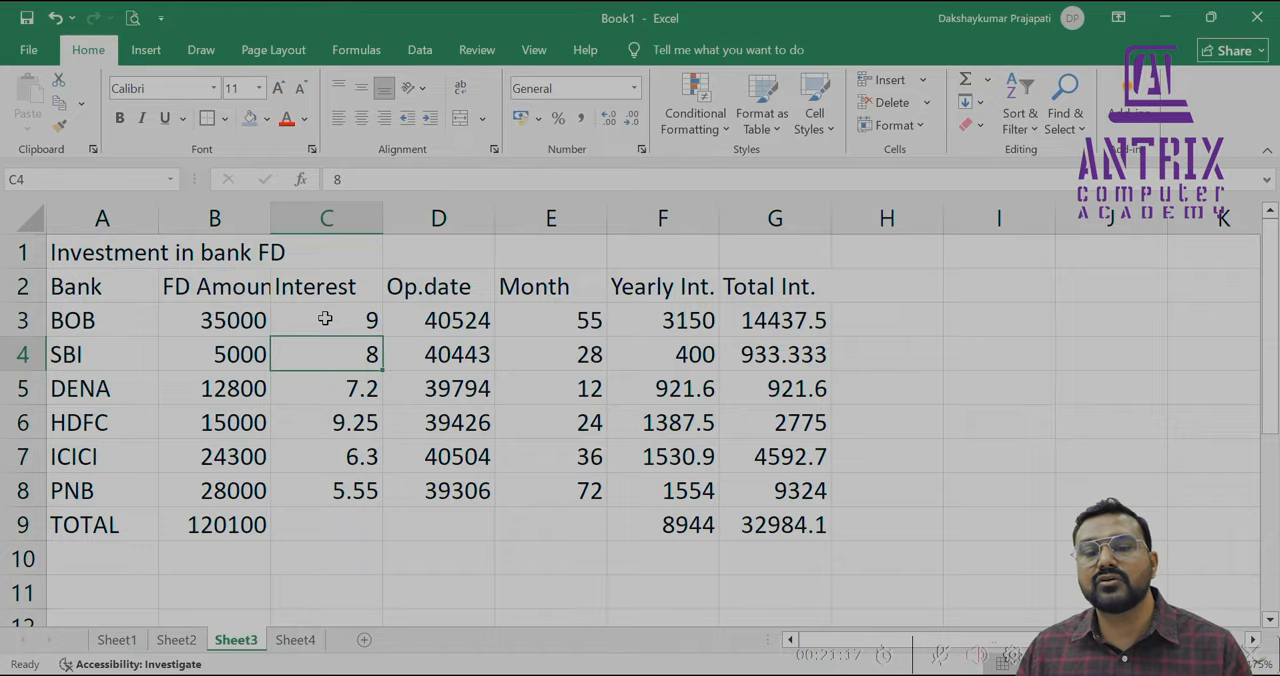
{"action": "key", "text": "Up"}
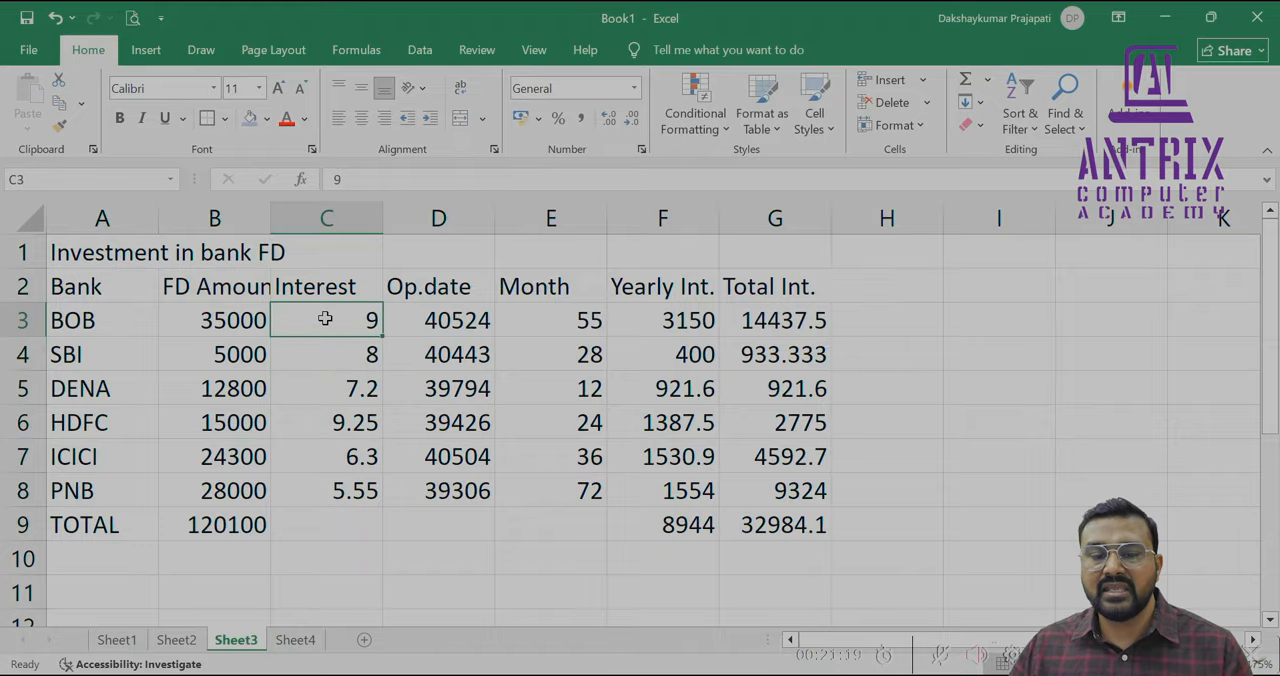
Re-enter 7.2 as the DENA interest rate in C5
{"action": "key", "text": "Down"}
{"action": "key", "text": "Down"}
{"action": "type", "text": "7.2"}
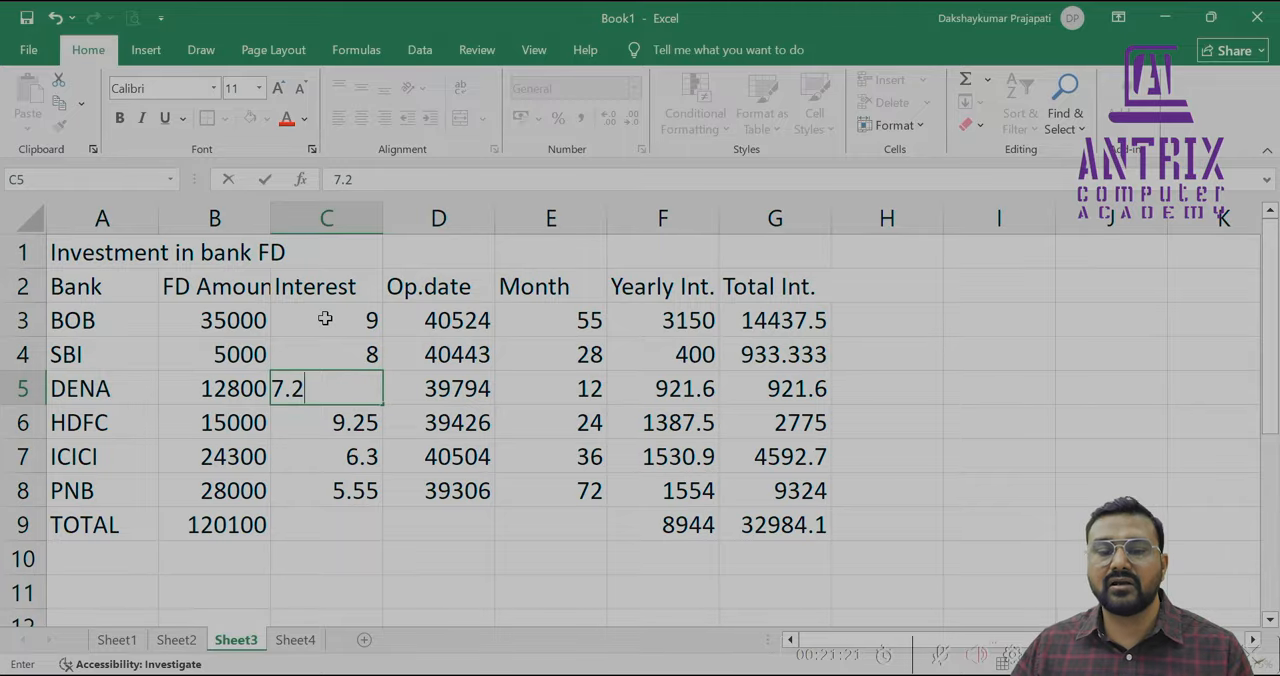
{"action": "key", "text": "Return"}
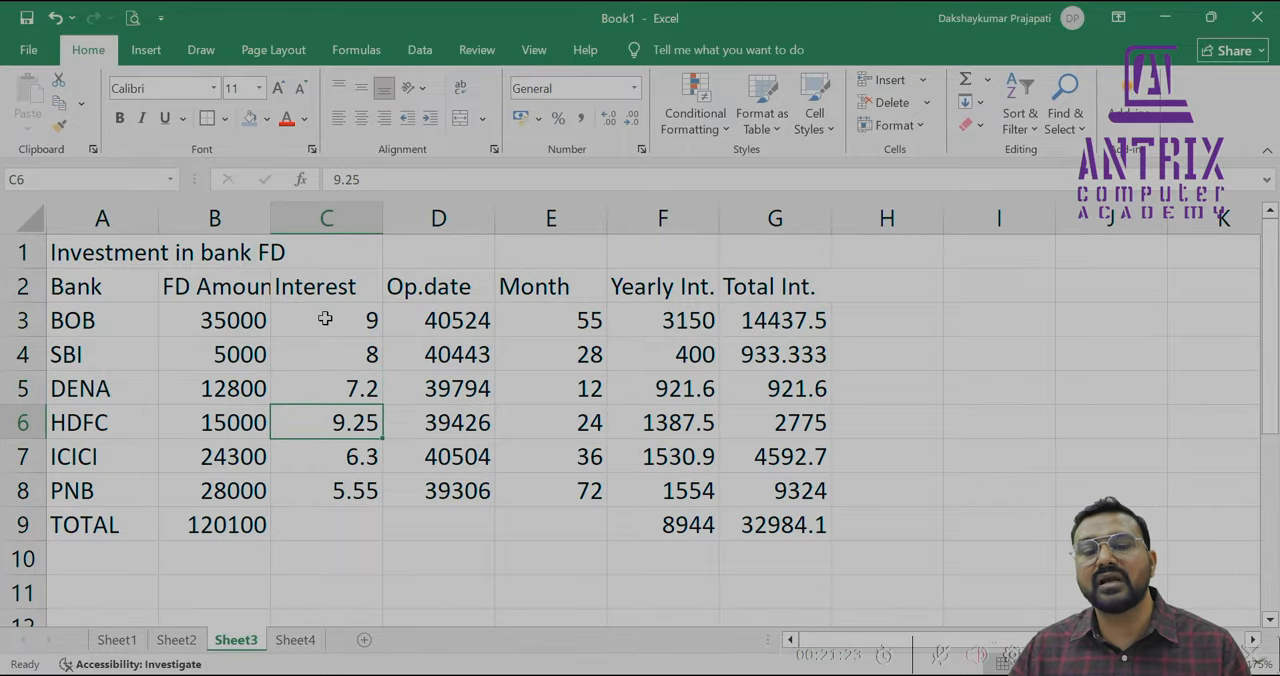
{"action": "key", "text": "Up"}
{"action": "key", "text": "Up"}
{"action": "key", "text": "Up"}
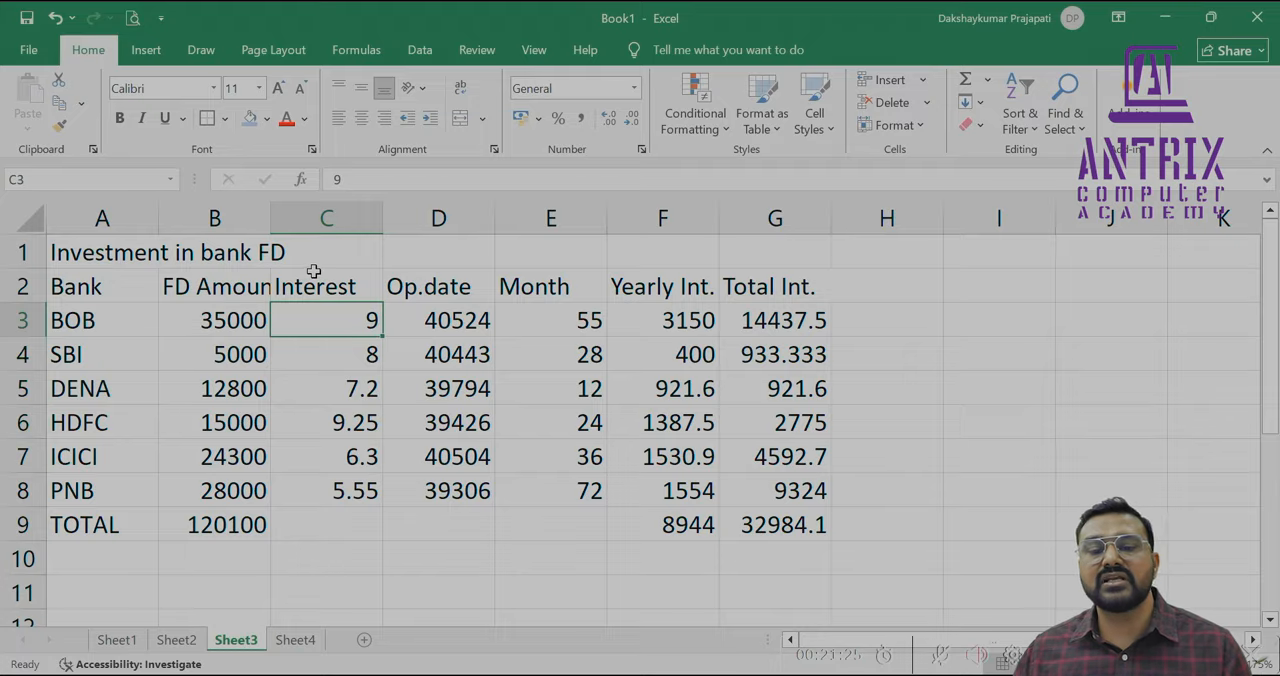
Format the interest rates in C3:C8 to show two decimal places
{"action": "left_click_drag", "start_coordinate": [320, 323], "coordinate": [332, 500]}
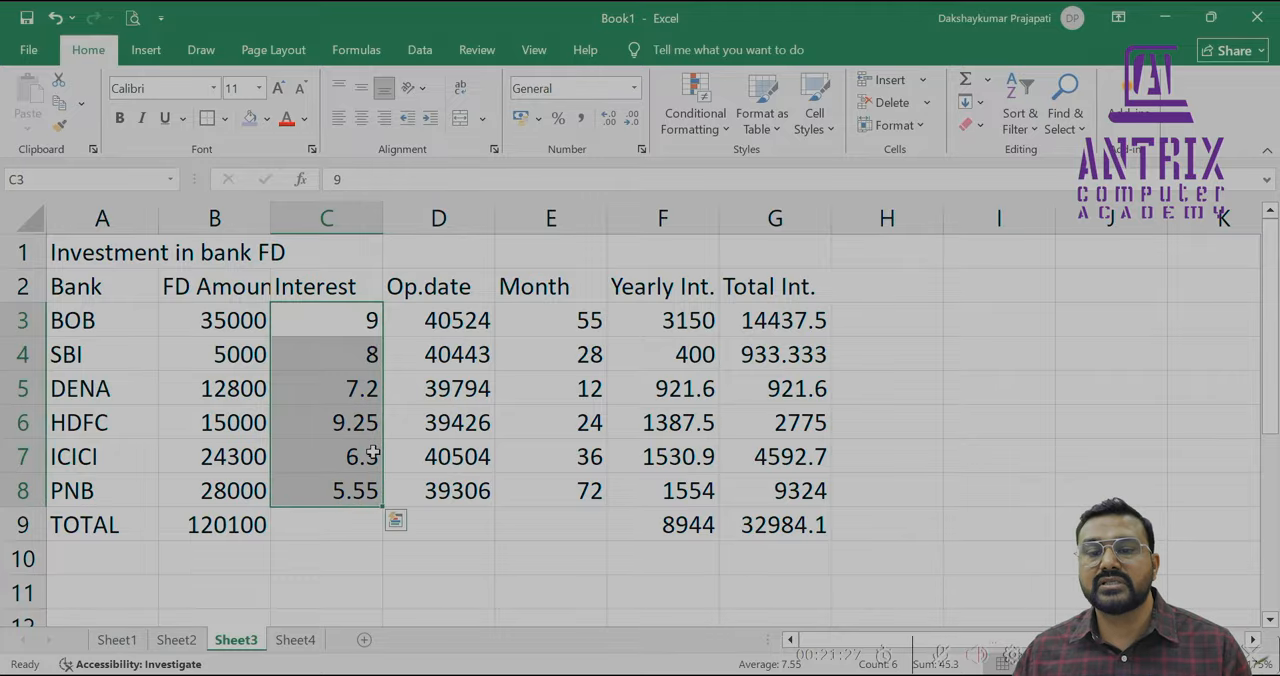
{"action": "left_click", "coordinate": [632, 120]}
{"action": "left_click", "coordinate": [632, 120]}
{"action": "left_click", "coordinate": [610, 121]}
{"action": "left_click", "coordinate": [610, 121]}
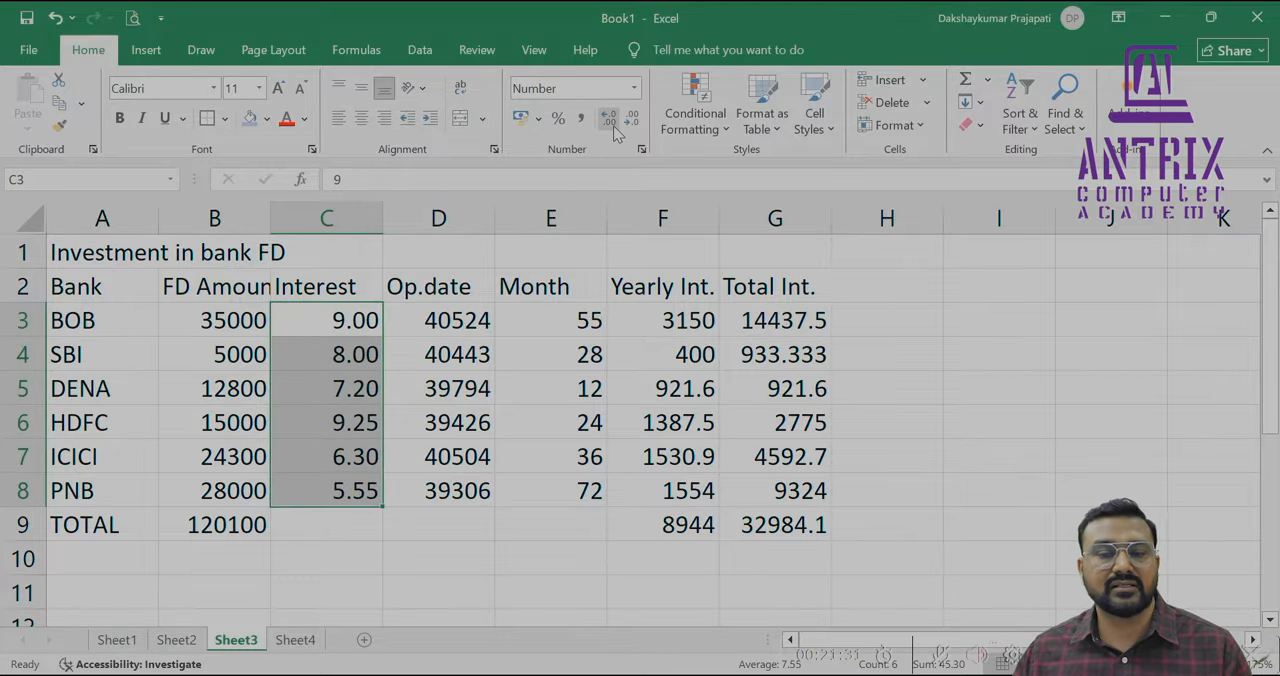
Clear the Yearly Int. and Total Int. values in F3:G9
{"action": "left_click_drag", "start_coordinate": [662, 321], "coordinate": [775, 524]}
{"action": "key", "text": "Delete"}
{"action": "left_click", "coordinate": [327, 321]}
{"action": "left_click", "coordinate": [668, 330]}
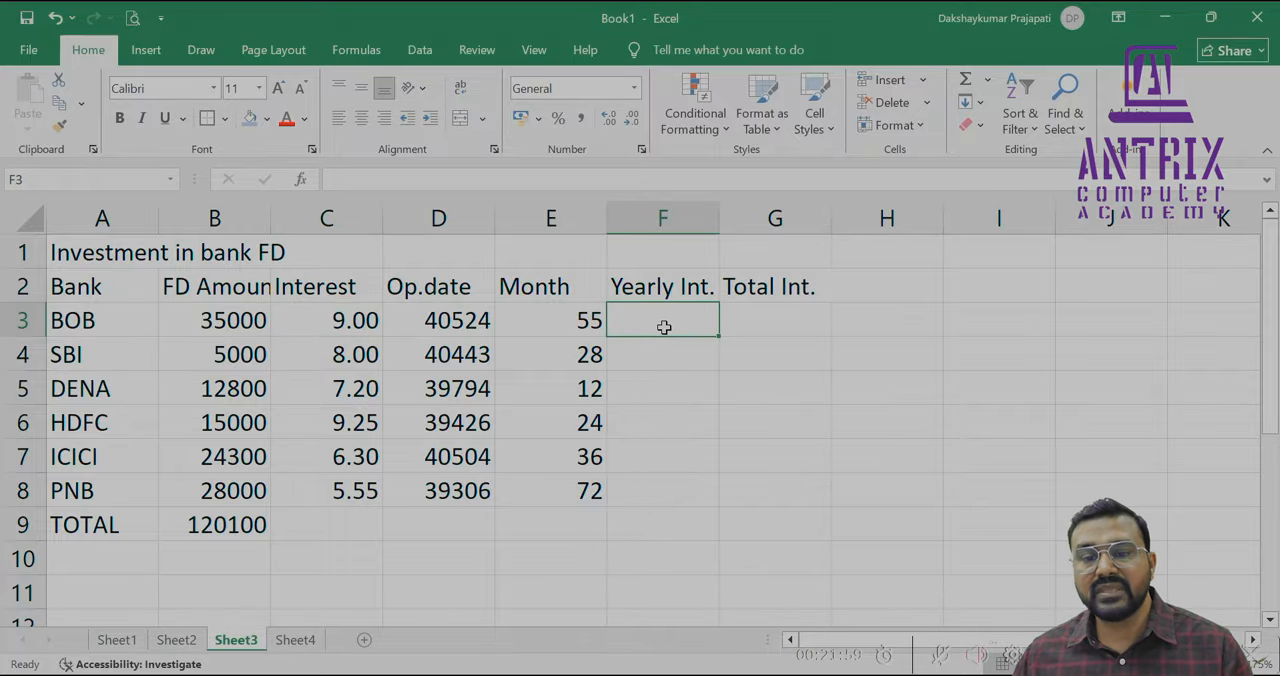
{"action": "left_click", "coordinate": [555, 321]}
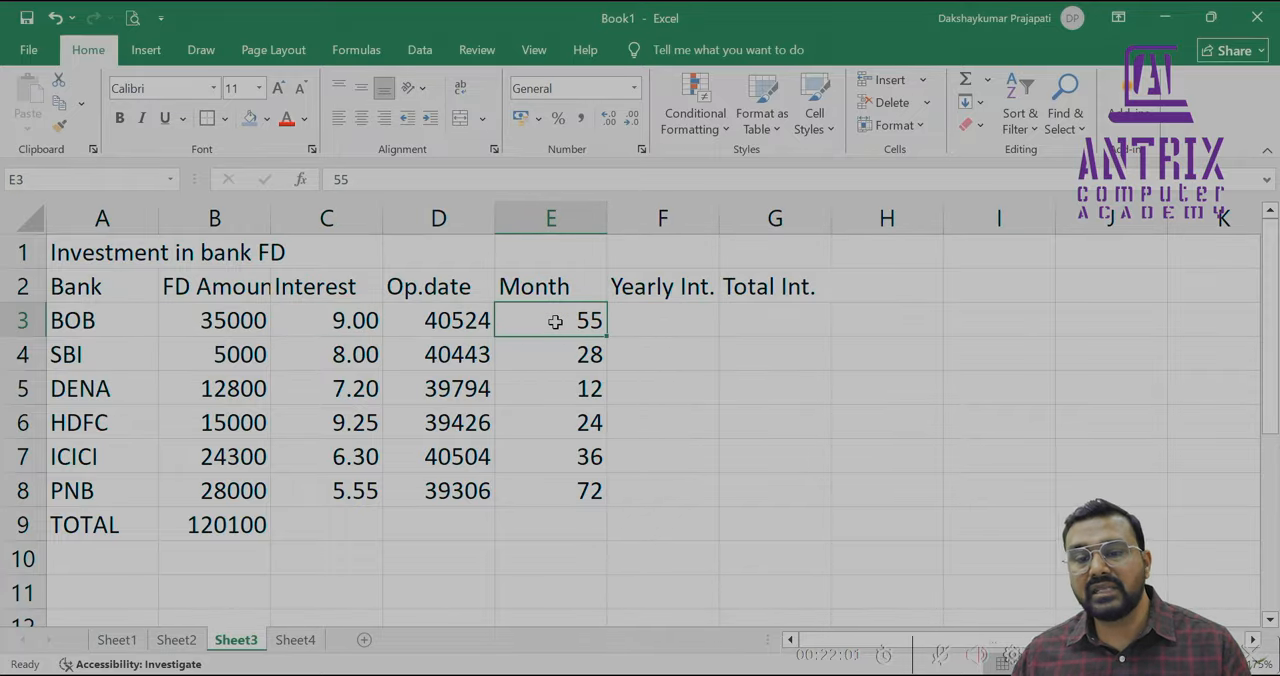
Write the BOB yearly interest formula =B3*9% in cell F3
{"action": "left_click", "coordinate": [614, 322]}
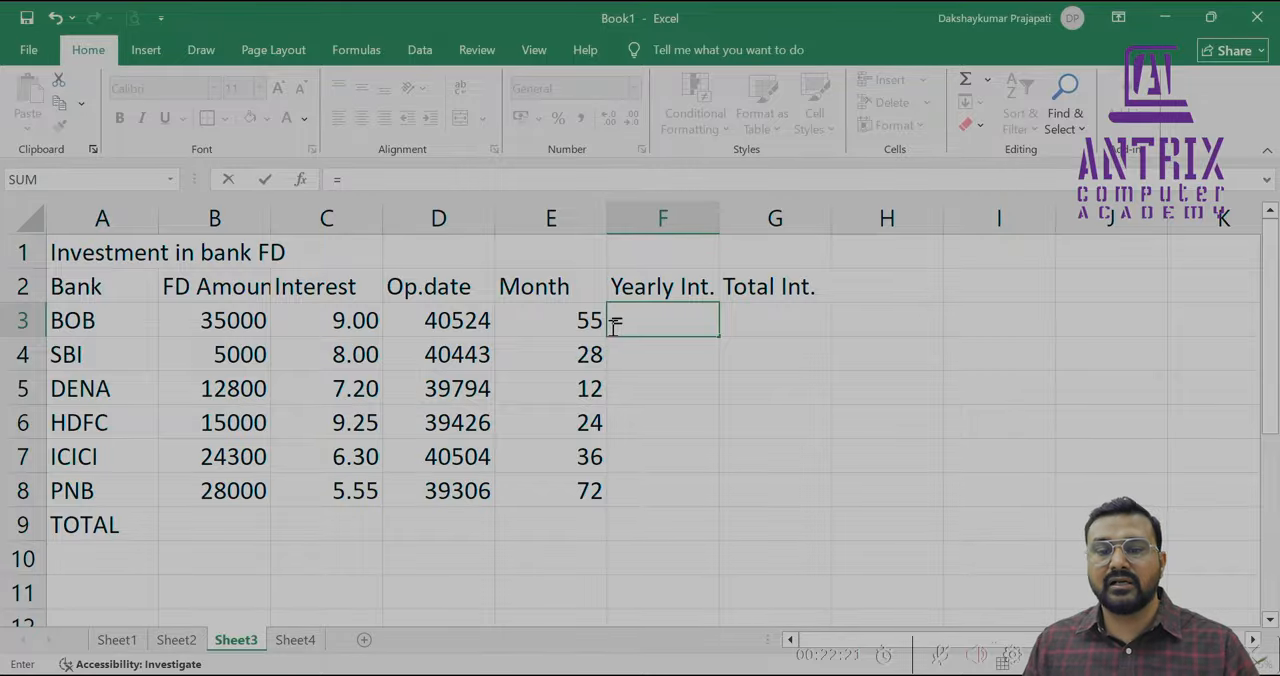
{"action": "type", "text": "="}
{"action": "key", "text": "Left"}
{"action": "key", "text": "Left"}
{"action": "key", "text": "Left"}
{"action": "key", "text": "Left"}
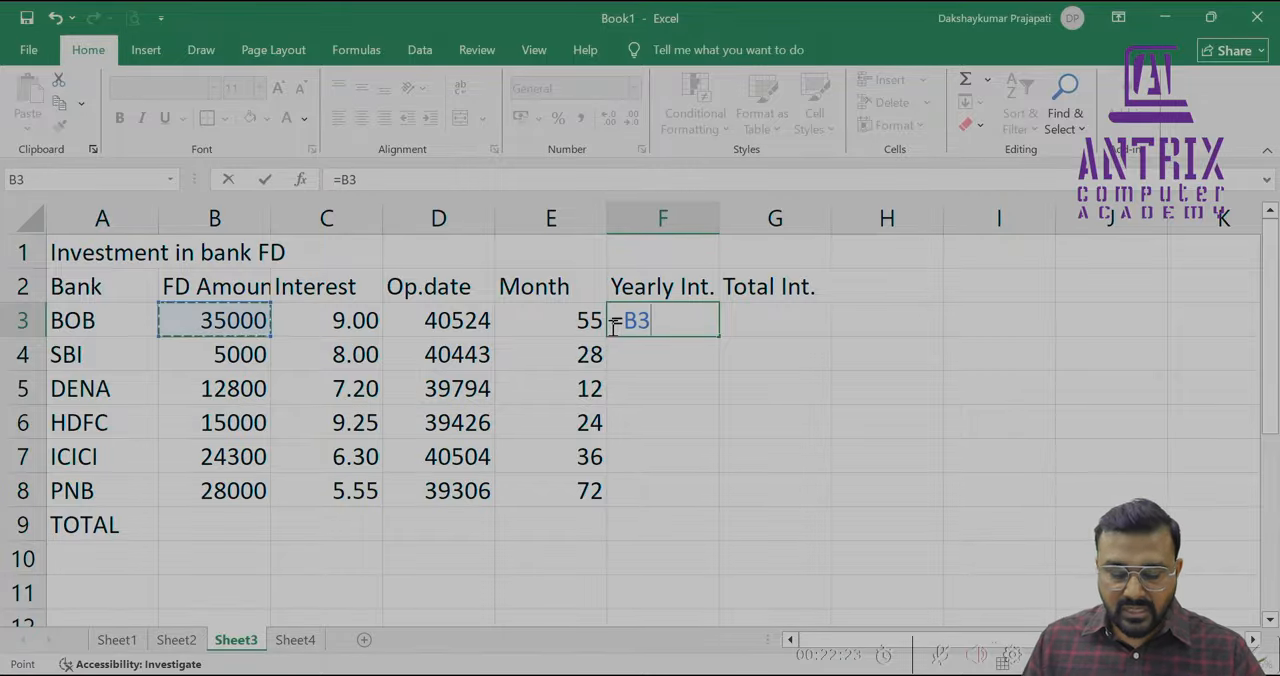
{"action": "type", "text": "*9%"}
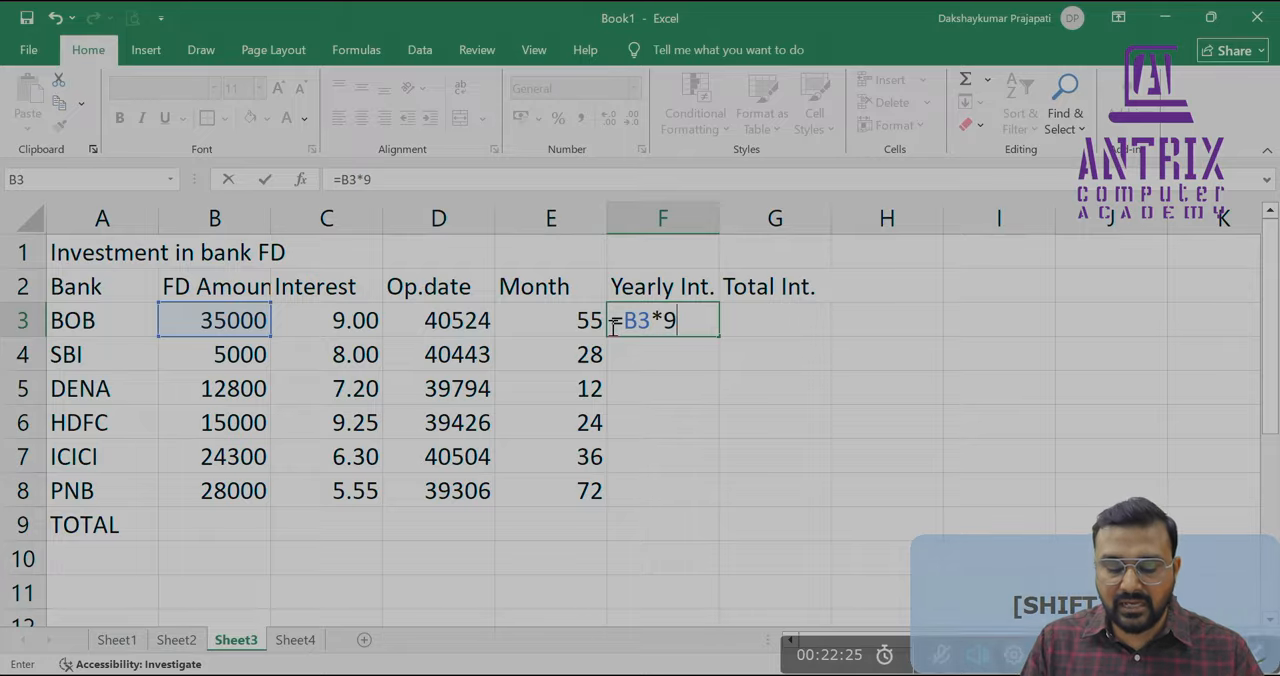
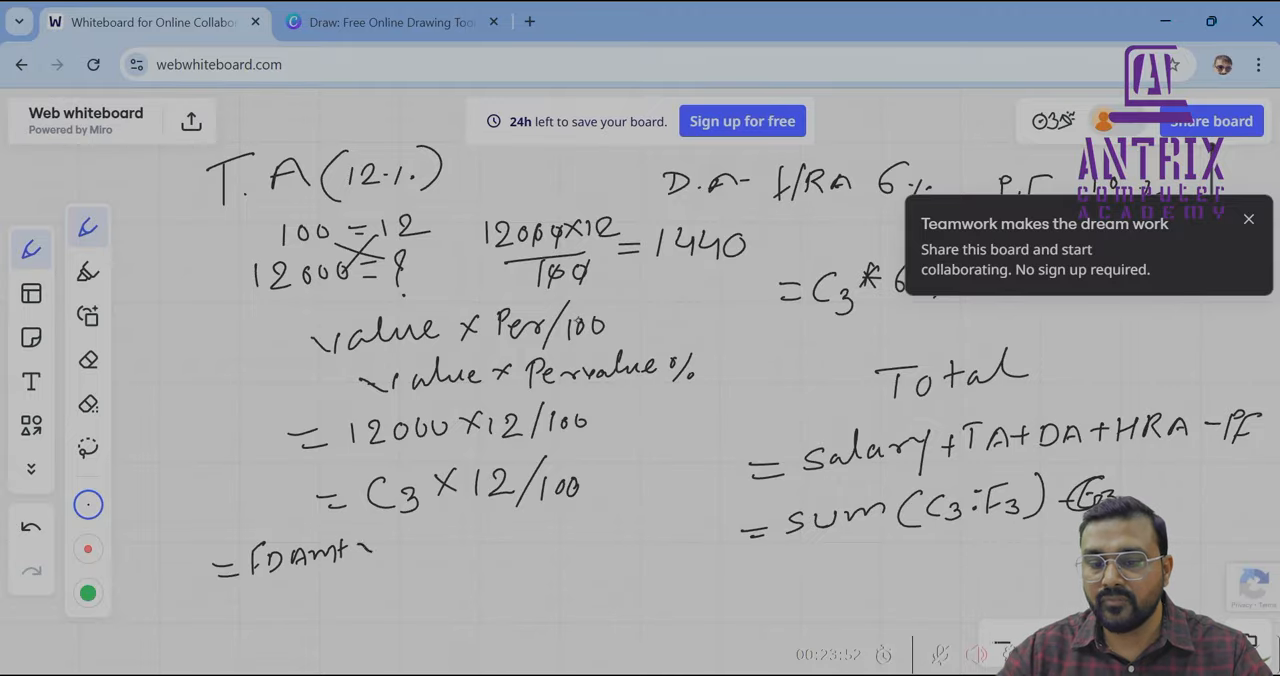
Handwrite "* PerRate/100" after "= FDAmt" on the whiteboard to complete the yearly interest formula
{"action": "left_click_drag", "start_coordinate": [358, 546], "coordinate": [390, 558]}
{"action": "left_click_drag", "start_coordinate": [391, 536], "coordinate": [429, 558]}
{"action": "mouse_move", "coordinate": [430, 535]}
{"action": "left_mouse_down"}
{"action": "mouse_move", "coordinate": [438, 556]}
{"action": "mouse_move", "coordinate": [466, 550]}
{"action": "left_mouse_up"}
{"action": "left_click_drag", "start_coordinate": [460, 536], "coordinate": [488, 556]}
{"action": "mouse_move", "coordinate": [506, 532]}
{"action": "left_mouse_down"}
{"action": "mouse_move", "coordinate": [506, 554]}
{"action": "mouse_move", "coordinate": [531, 537]}
{"action": "left_mouse_up"}
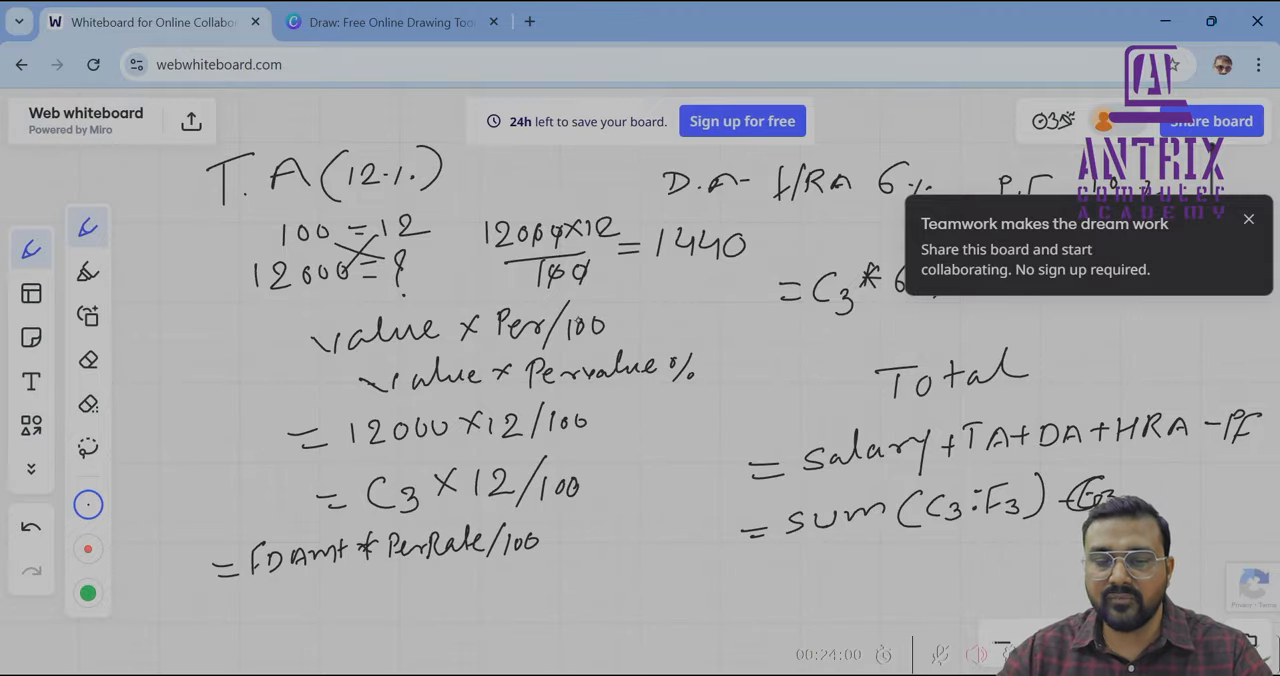
Handwrite the total interest formula "= Yearly Int * Month" below the yearly interest formula
{"action": "left_click_drag", "start_coordinate": [247, 607], "coordinate": [267, 616]}
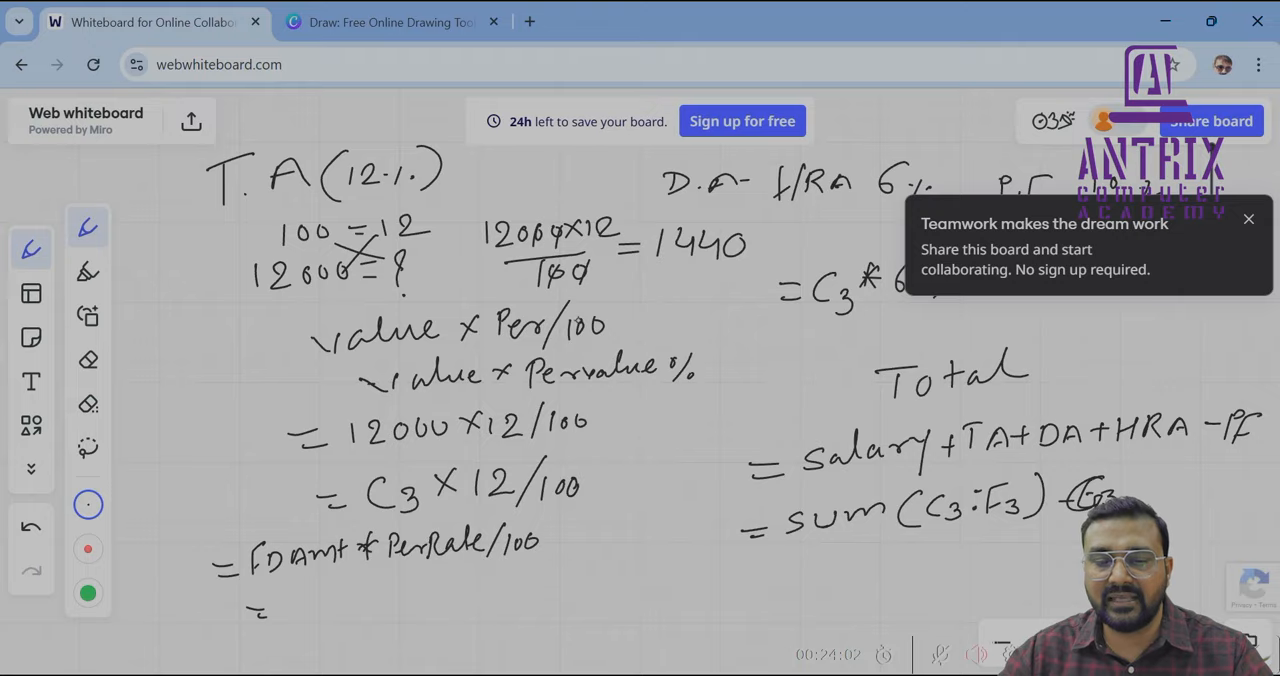
{"action": "mouse_move", "coordinate": [306, 580]}
{"action": "left_mouse_down"}
{"action": "mouse_move", "coordinate": [292, 628]}
{"action": "mouse_move", "coordinate": [328, 602]}
{"action": "mouse_move", "coordinate": [346, 606]}
{"action": "mouse_move", "coordinate": [352, 590]}
{"action": "mouse_move", "coordinate": [362, 620]}
{"action": "mouse_move", "coordinate": [404, 604]}
{"action": "left_mouse_up"}
{"action": "left_click_drag", "start_coordinate": [408, 590], "coordinate": [422, 598]}
{"action": "left_click_drag", "start_coordinate": [431, 570], "coordinate": [436, 594]}
{"action": "left_click_drag", "start_coordinate": [447, 580], "coordinate": [460, 591]}
{"action": "left_click_drag", "start_coordinate": [474, 582], "coordinate": [502, 590]}
{"action": "left_click_drag", "start_coordinate": [508, 580], "coordinate": [530, 584]}
{"action": "left_click_drag", "start_coordinate": [537, 564], "coordinate": [543, 584]}
{"action": "left_click_drag", "start_coordinate": [552, 558], "coordinate": [565, 578]}
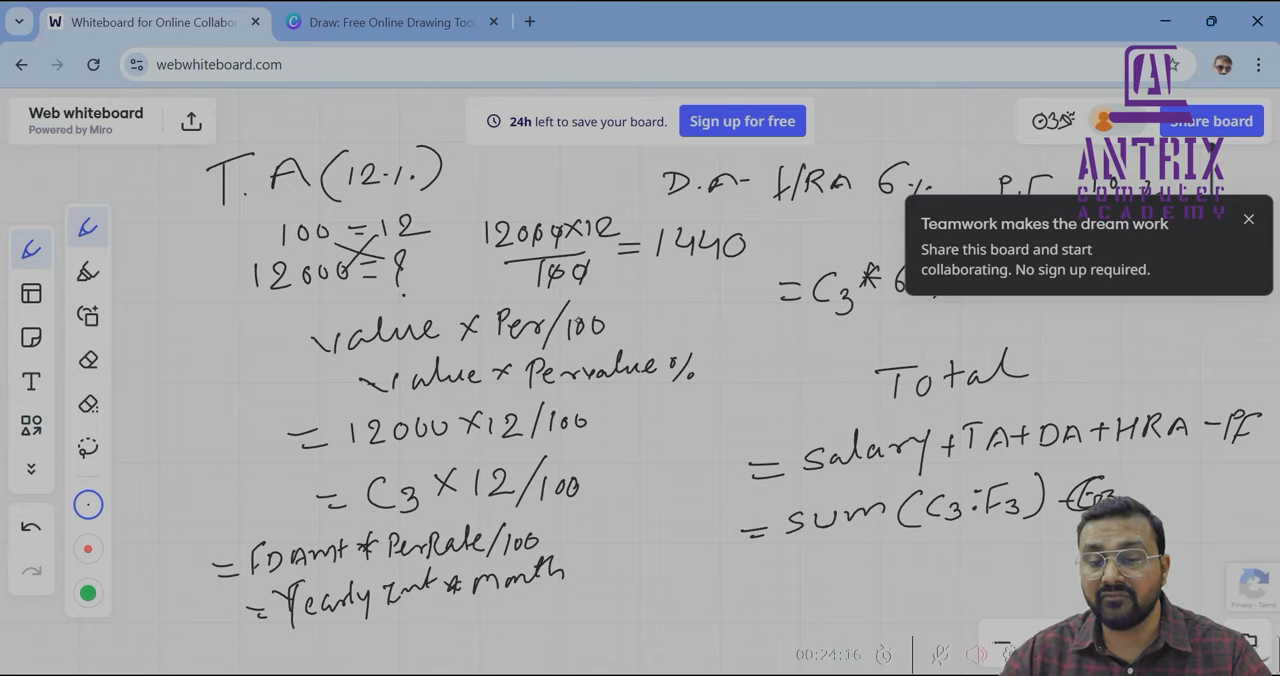
Append "/12" to the total interest formula and write the worked example "3150 * 55/12" below it
{"action": "mouse_move", "coordinate": [373, 629]}
{"action": "left_mouse_down"}
{"action": "mouse_move", "coordinate": [368, 650]}
{"action": "mouse_move", "coordinate": [397, 646]}
{"action": "left_mouse_up"}
{"action": "mouse_move", "coordinate": [411, 622]}
{"action": "left_mouse_down"}
{"action": "mouse_move", "coordinate": [408, 646]}
{"action": "mouse_move", "coordinate": [426, 618]}
{"action": "left_mouse_up"}
{"action": "left_click_drag", "start_coordinate": [434, 624], "coordinate": [465, 635]}
{"action": "left_click_drag", "start_coordinate": [464, 621], "coordinate": [460, 636]}
{"action": "left_click_drag", "start_coordinate": [604, 558], "coordinate": [592, 590]}
{"action": "left_click_drag", "start_coordinate": [605, 566], "coordinate": [605, 580]}
{"action": "left_click_drag", "start_coordinate": [610, 566], "coordinate": [620, 577]}
{"action": "left_click_drag", "start_coordinate": [498, 607], "coordinate": [494, 625]}
{"action": "mouse_move", "coordinate": [518, 606]}
{"action": "left_mouse_down"}
{"action": "mouse_move", "coordinate": [513, 624]}
{"action": "mouse_move", "coordinate": [540, 630]}
{"action": "mouse_move", "coordinate": [604, 618]}
{"action": "left_mouse_up"}
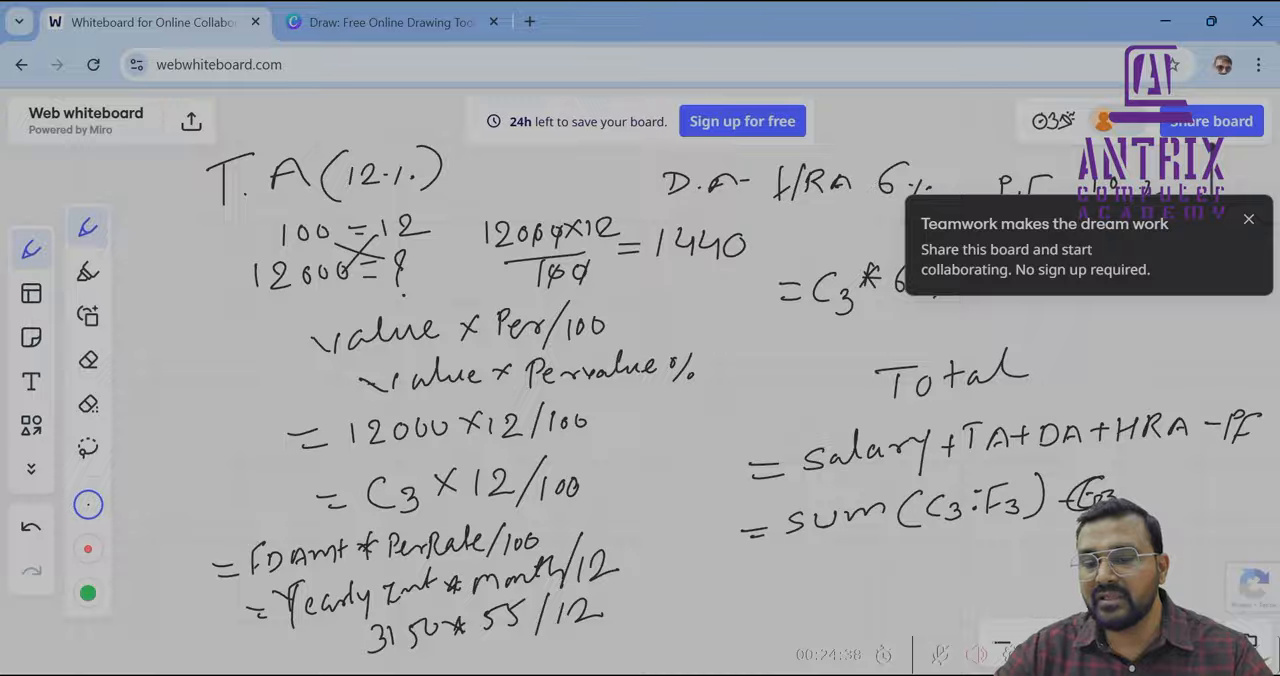
Strike through the "= FDAmt" note and write the short formula "= Year * m/12" beside "= C3 × 12/100"
{"action": "mouse_move", "coordinate": [626, 424]}
{"action": "left_mouse_down"}
{"action": "mouse_move", "coordinate": [678, 442]}
{"action": "mouse_move", "coordinate": [698, 420]}
{"action": "mouse_move", "coordinate": [722, 426]}
{"action": "mouse_move", "coordinate": [736, 402]}
{"action": "mouse_move", "coordinate": [684, 428]}
{"action": "left_mouse_up"}
{"action": "left_click_drag", "start_coordinate": [606, 492], "coordinate": [619, 489]}
{"action": "left_click_drag", "start_coordinate": [608, 499], "coordinate": [621, 496]}
{"action": "left_click_drag", "start_coordinate": [628, 480], "coordinate": [632, 507]}
{"action": "left_click_drag", "start_coordinate": [648, 492], "coordinate": [690, 484]}
{"action": "left_click_drag", "start_coordinate": [692, 476], "coordinate": [704, 474]}
{"action": "left_click_drag", "start_coordinate": [708, 482], "coordinate": [731, 472]}
{"action": "left_click_drag", "start_coordinate": [746, 442], "coordinate": [734, 482]}
{"action": "left_click_drag", "start_coordinate": [756, 450], "coordinate": [778, 464]}
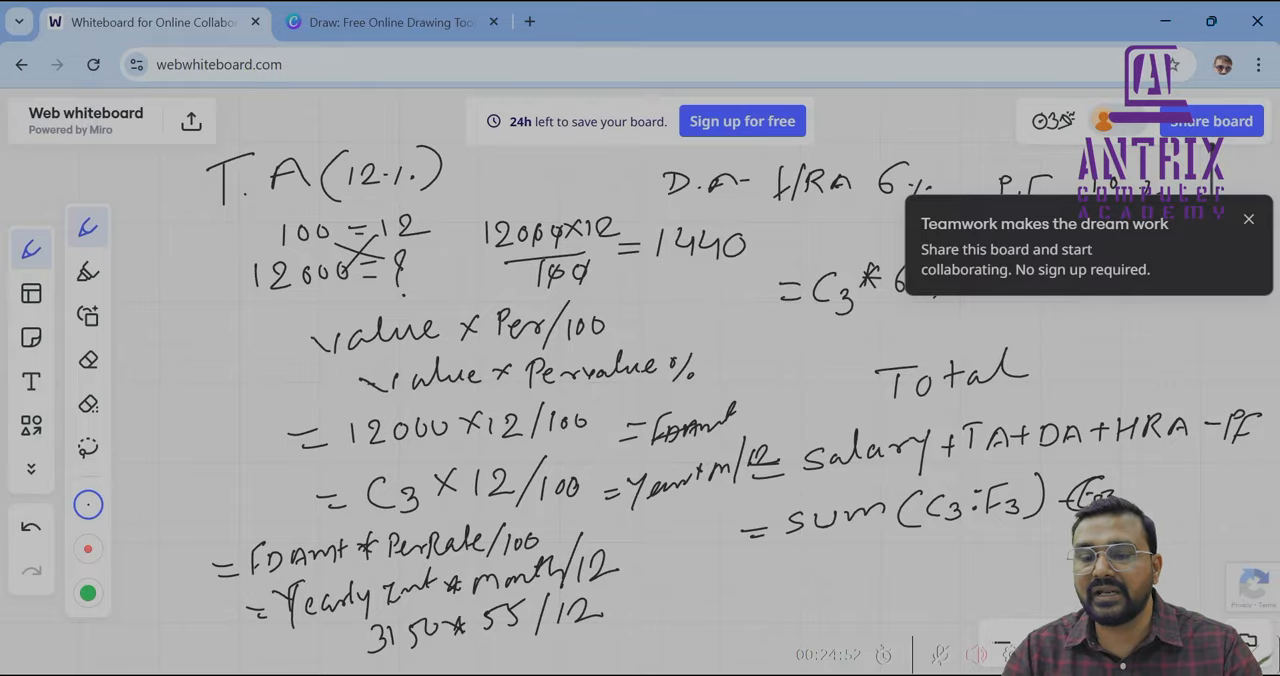
Switch to the Excel workbook and enter the BOB total interest formula =F3*E3/12 in cell G3
{"action": "key", "text": "alt+Tab"}
{"action": "key", "text": "Right"}
{"action": "key", "text": "Right"}
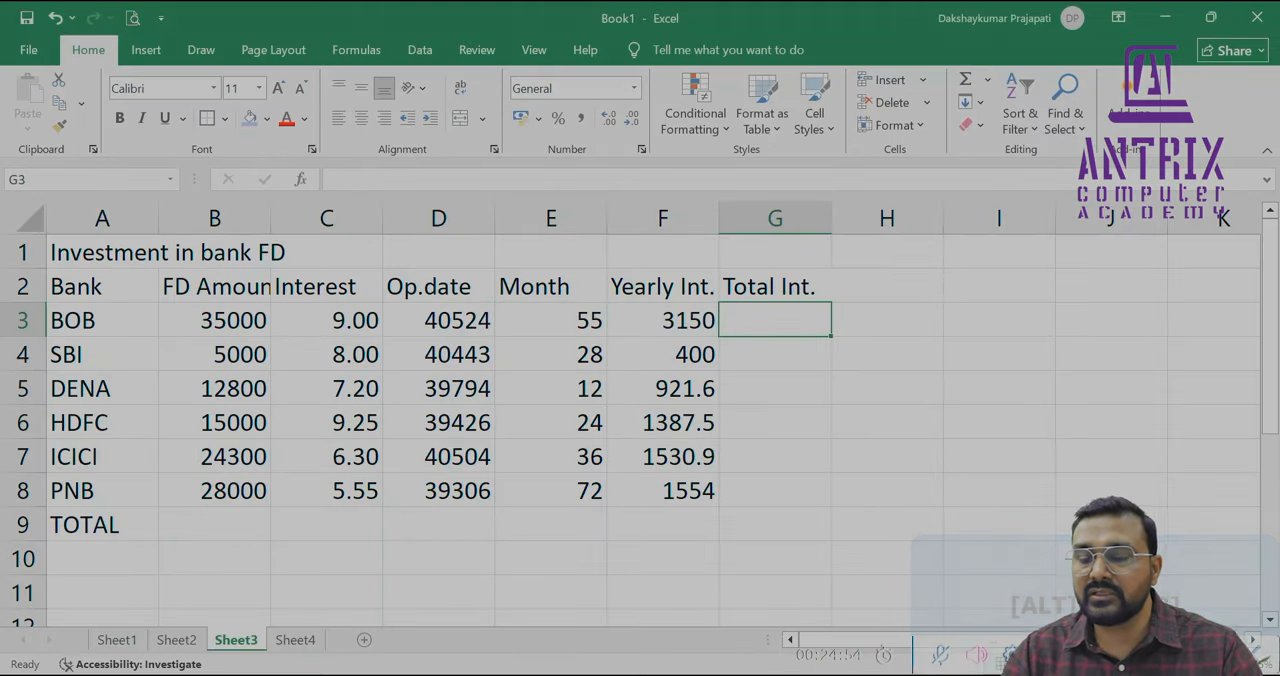
{"action": "type", "text": "="}
{"action": "key", "text": "Left"}
{"action": "type", "text": "*"}
{"action": "key", "text": "Left"}
{"action": "key", "text": "Left"}
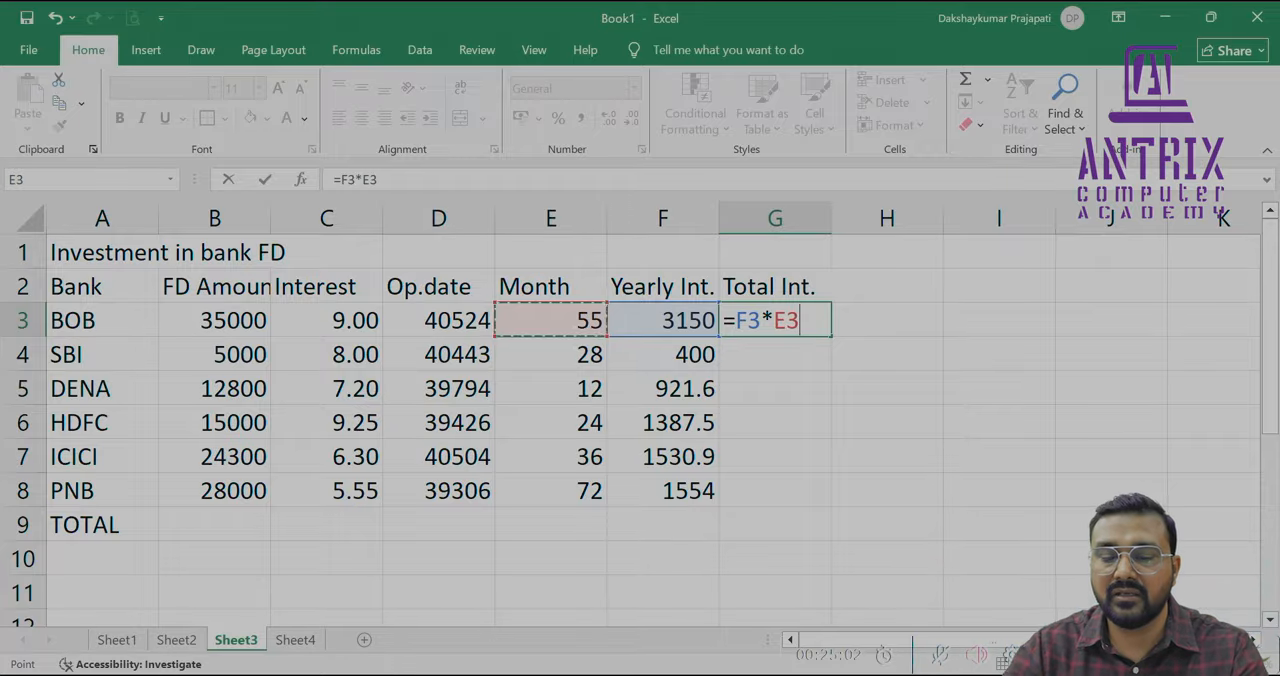
{"action": "type", "text": "/"}
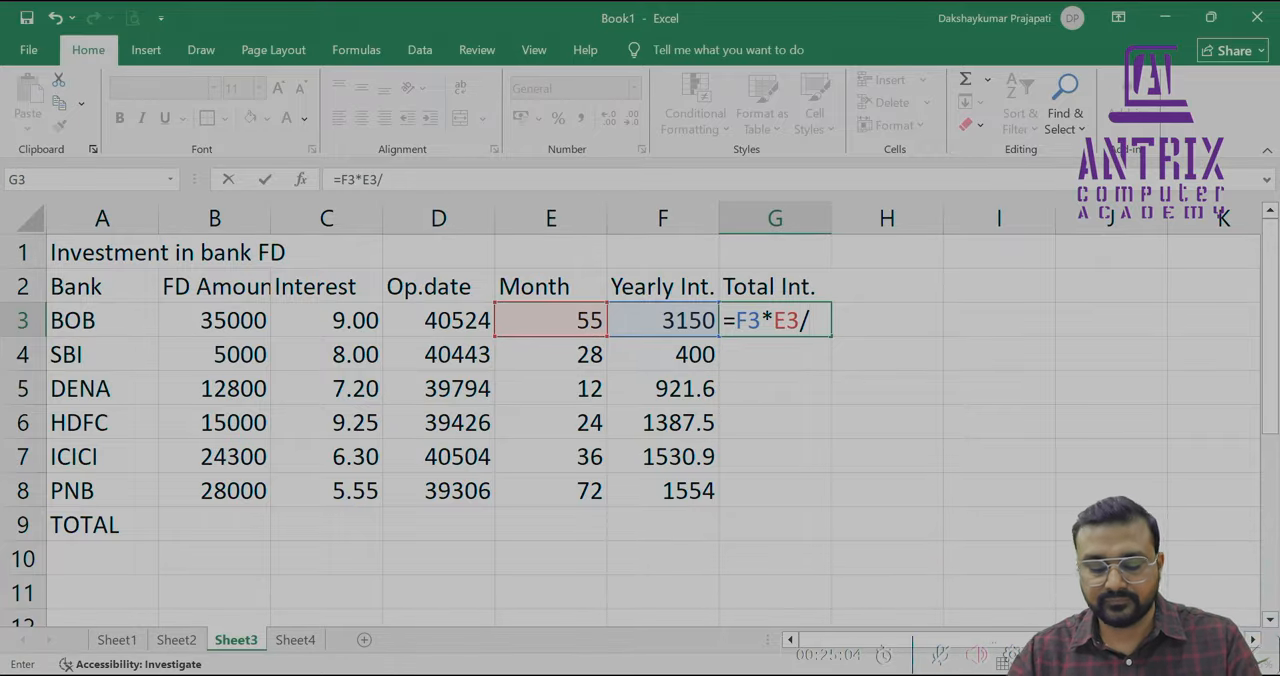
{"action": "type", "text": "12"}
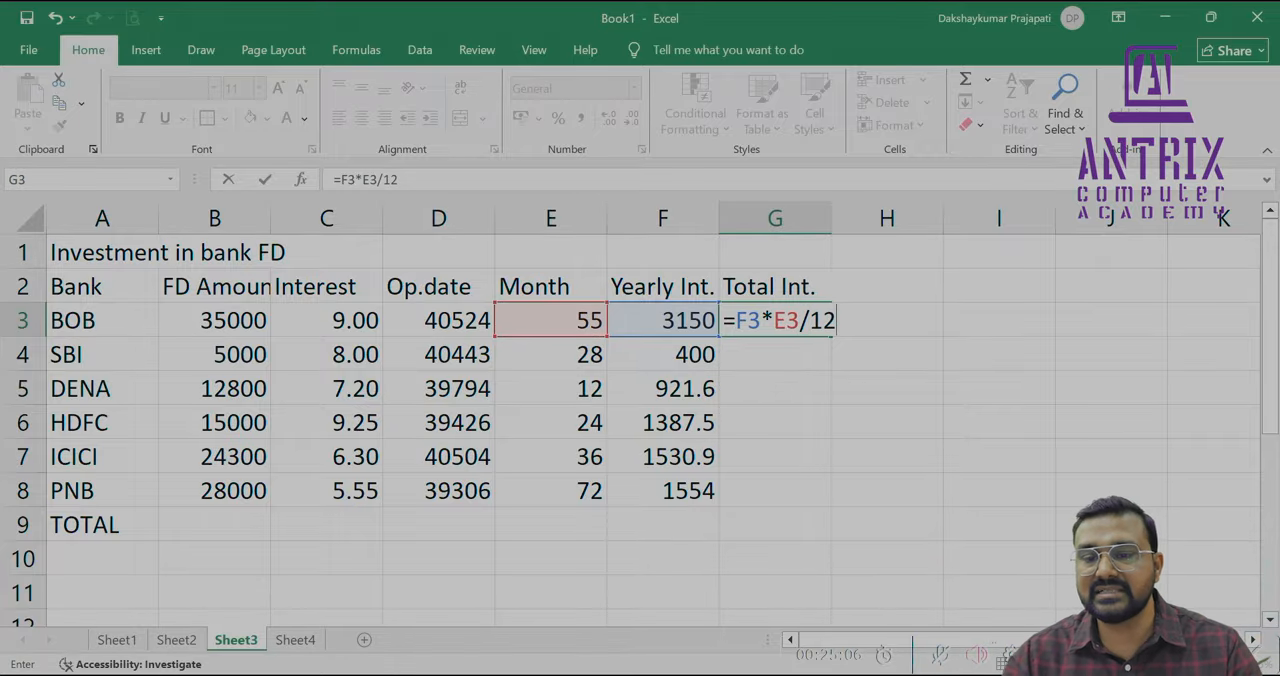
{"action": "key", "text": "Return"}
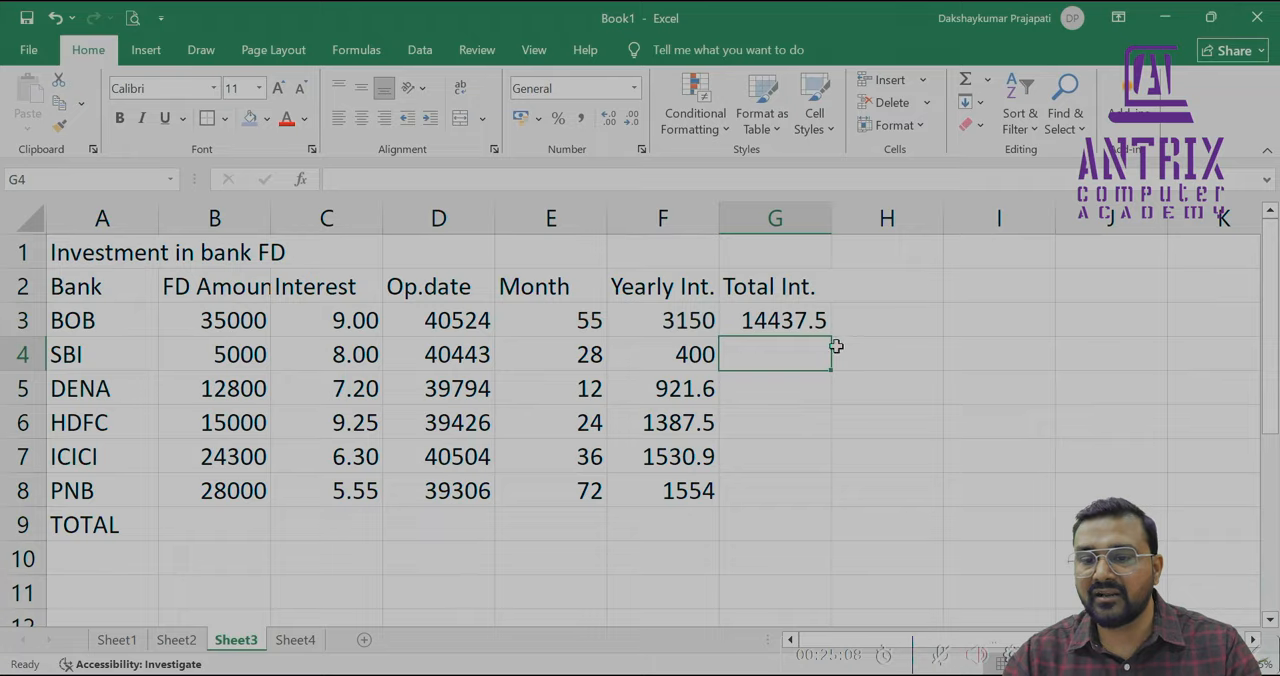
Fill the total interest formula down through G3:G8 and show the results without decimals
{"action": "left_click", "coordinate": [779, 326]}
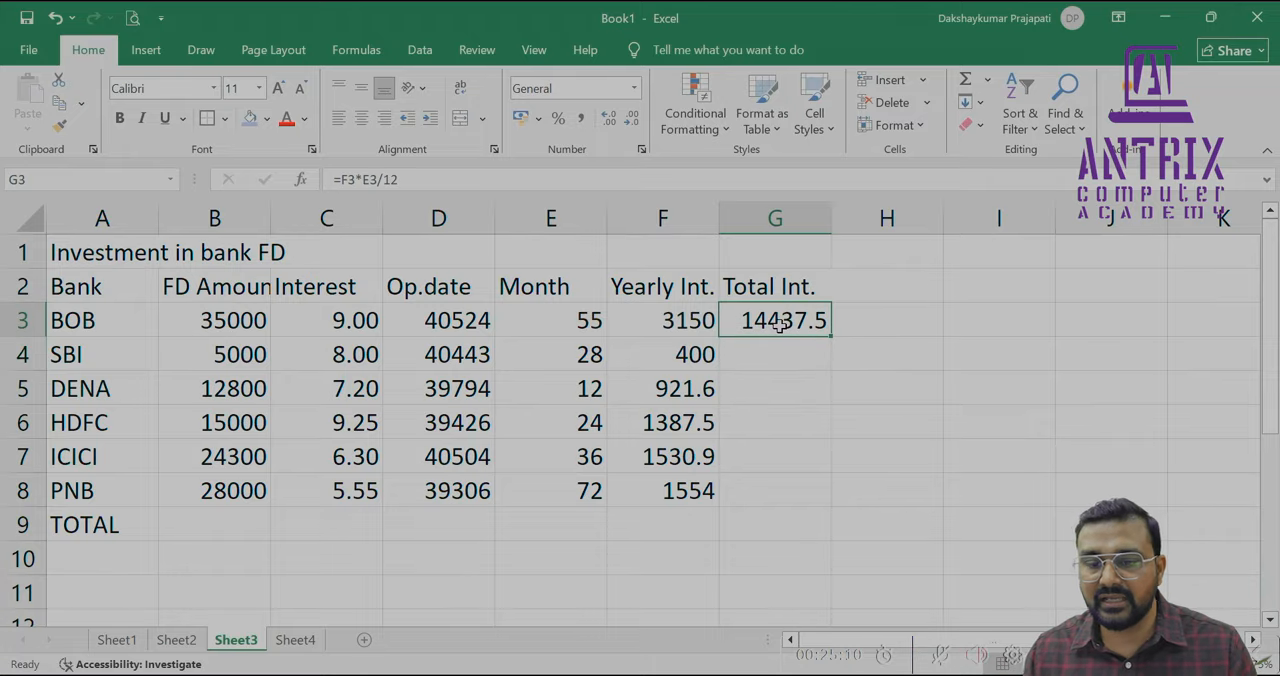
{"action": "key", "text": "shift+Down"}
{"action": "key", "text": "shift+Down"}
{"action": "key", "text": "shift+Down"}
{"action": "key", "text": "shift+Down"}
{"action": "key", "text": "shift+Down"}
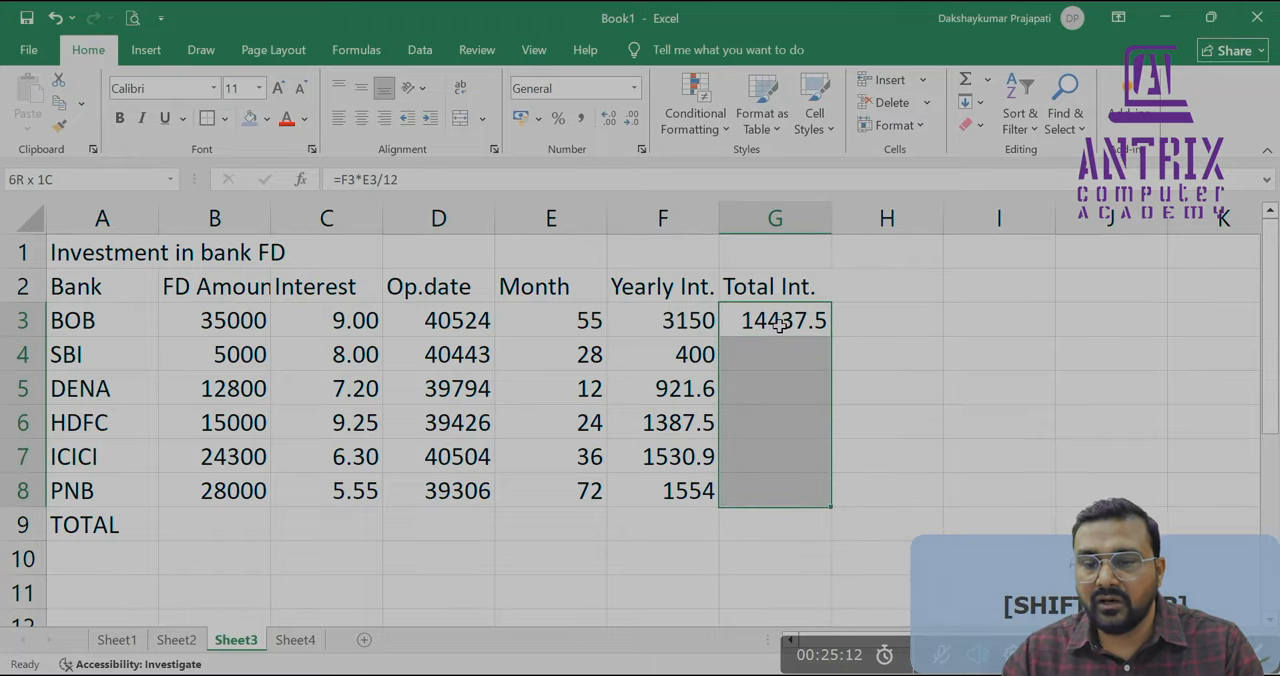
{"action": "key", "text": "ctrl+d"}
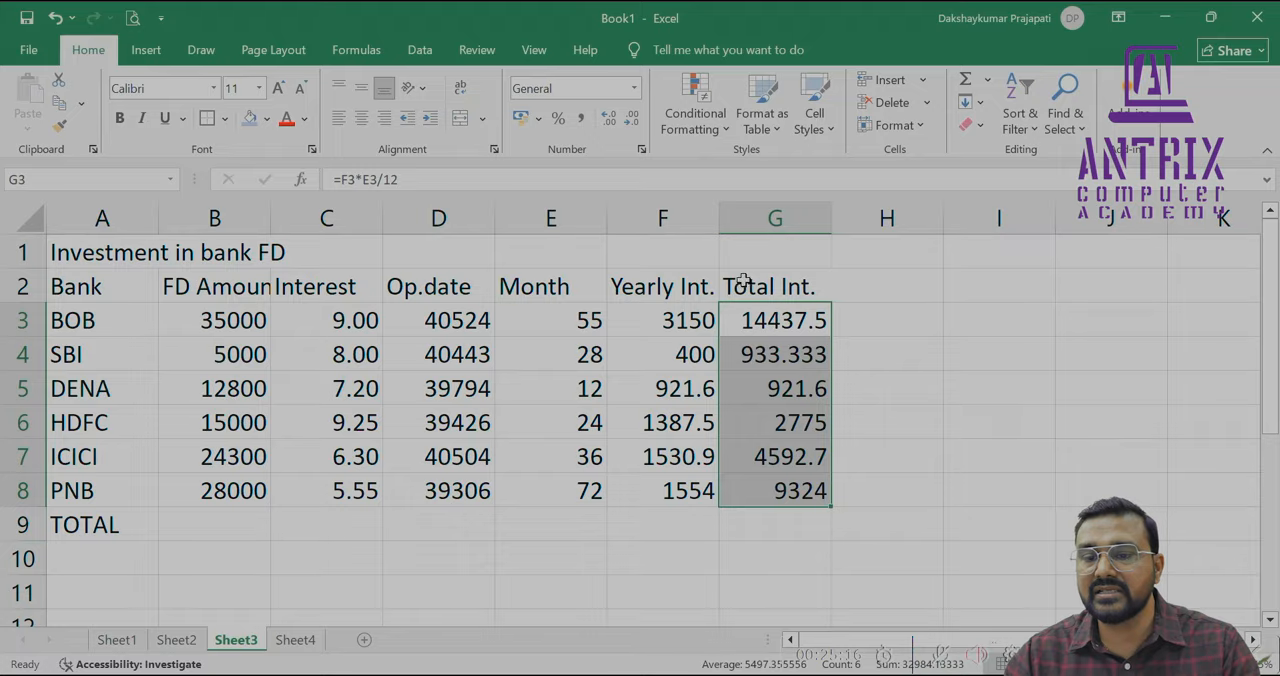
{"action": "left_click", "coordinate": [632, 119]}
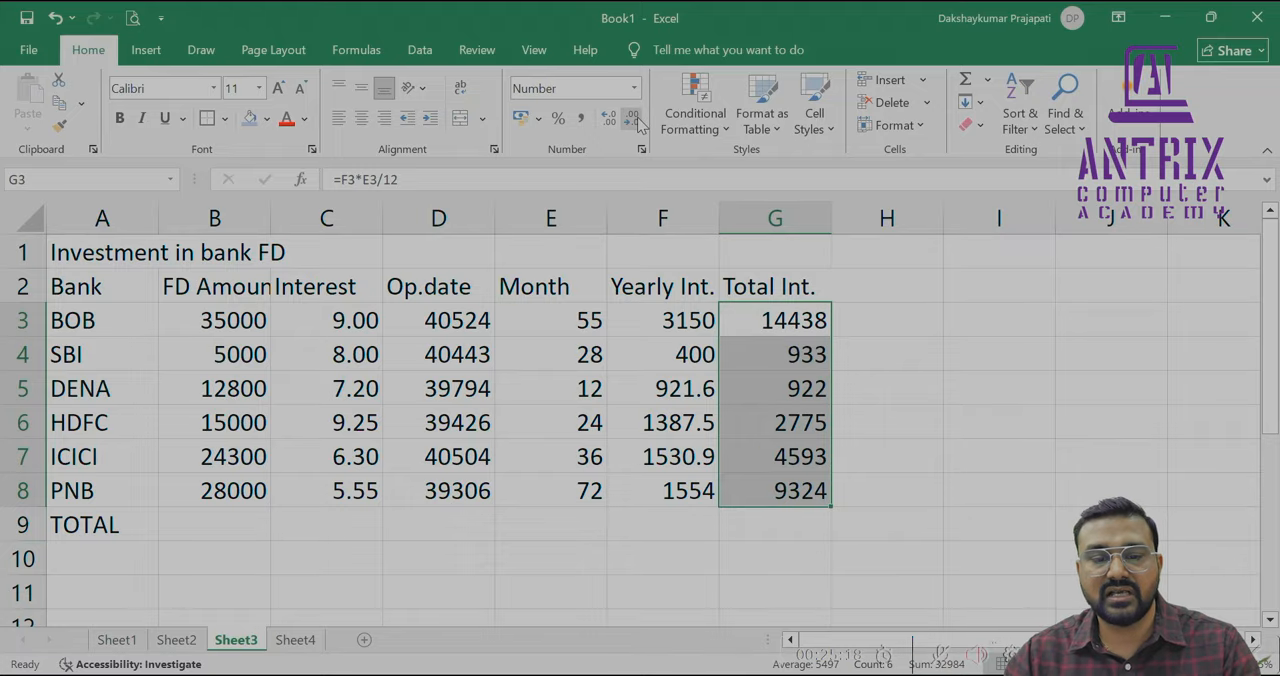
Try AutoSum on the FD Amount column for B9, inspect the resulting formula, and clear the total
{"action": "left_click", "coordinate": [198, 530]}
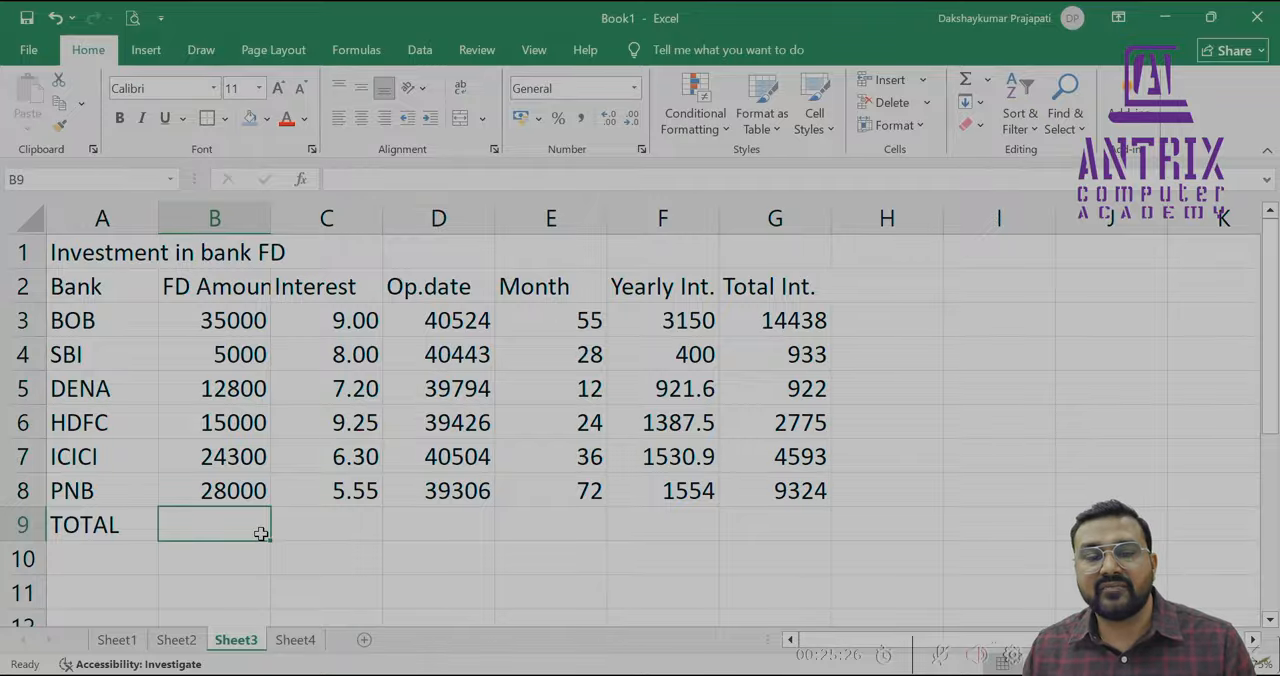
{"action": "key", "text": "Up"}
{"action": "key", "text": "Up"}
{"action": "key", "text": "Up"}
{"action": "key", "text": "Up"}
{"action": "key", "text": "Up"}
{"action": "key", "text": "Up"}
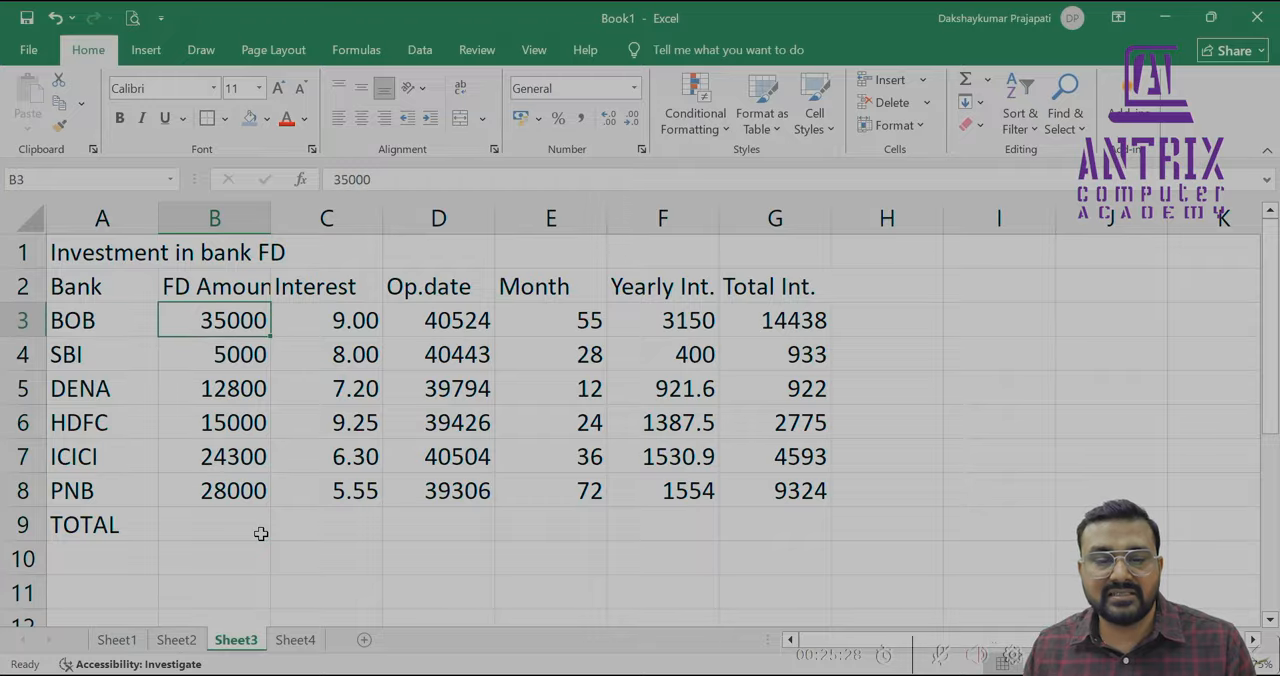
{"action": "key", "text": "shift+Down"}
{"action": "key", "text": "shift+Down"}
{"action": "key", "text": "shift+Down"}
{"action": "key", "text": "shift+Down"}
{"action": "key", "text": "shift+Down"}
{"action": "key", "text": "shift+Down"}
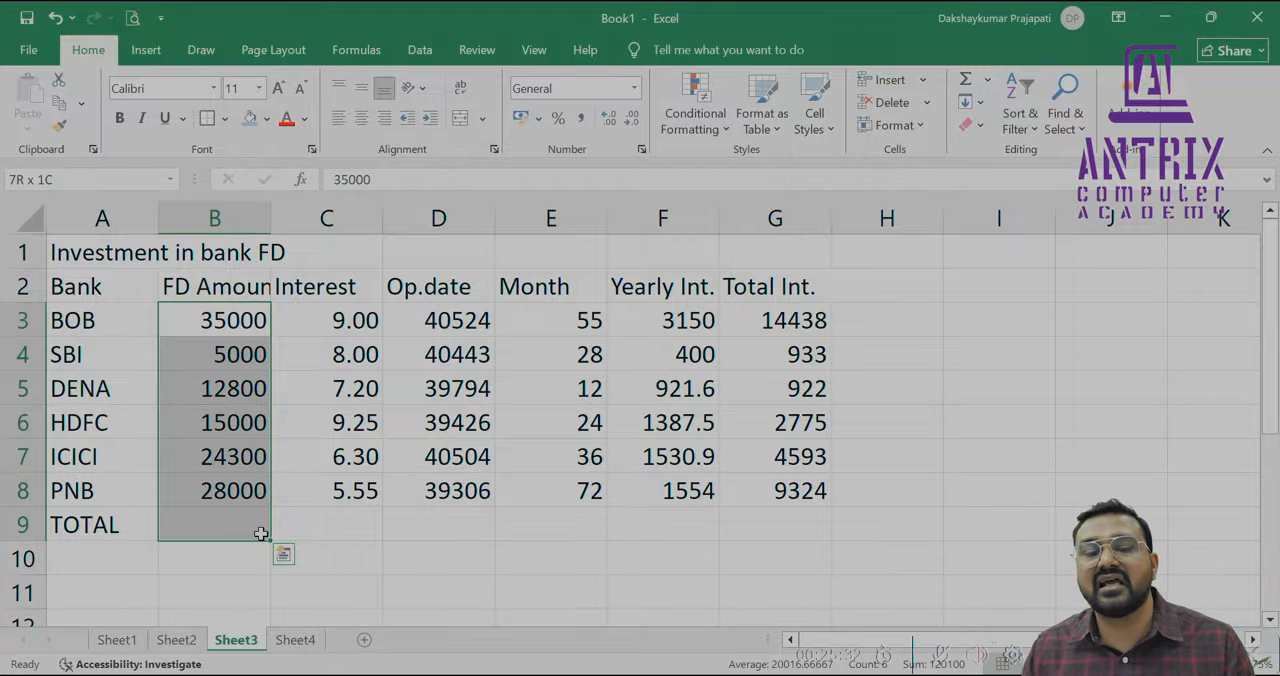
{"action": "key", "text": "alt+equal"}
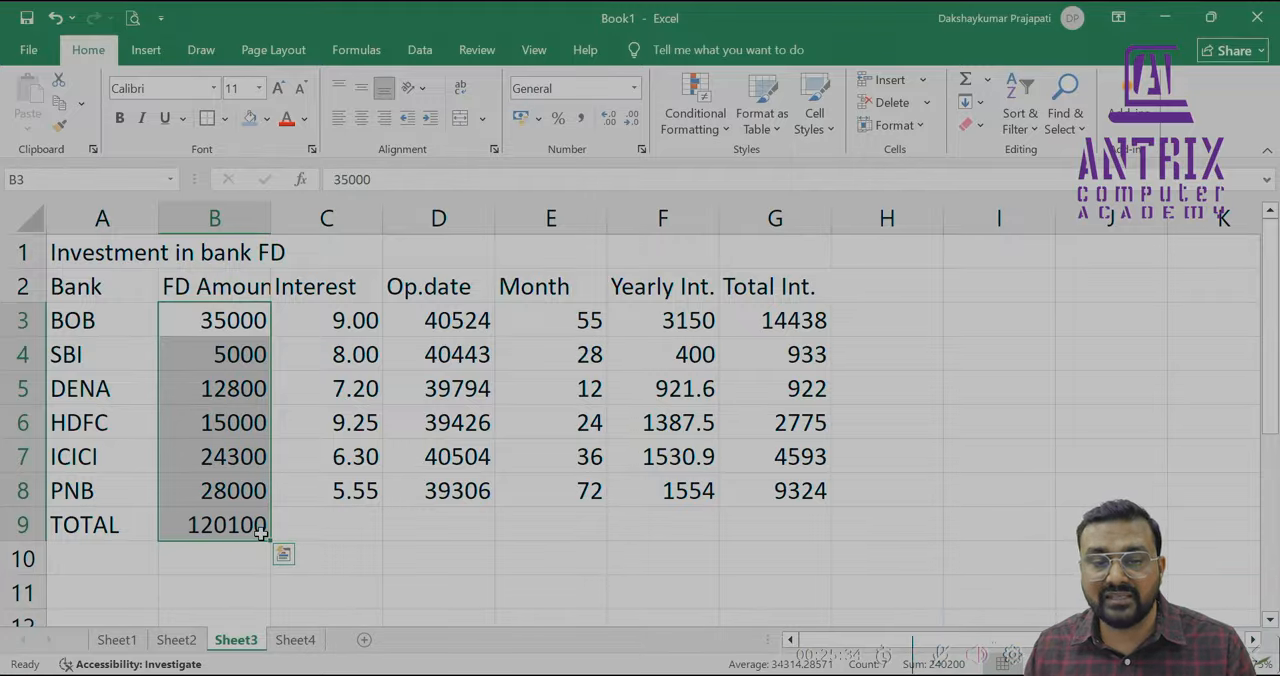
{"action": "key", "text": "Down"}
{"action": "key", "text": "Down"}
{"action": "key", "text": "Down"}
{"action": "key", "text": "Down"}
{"action": "key", "text": "Down"}
{"action": "key", "text": "Down"}
{"action": "key", "text": "Down"}
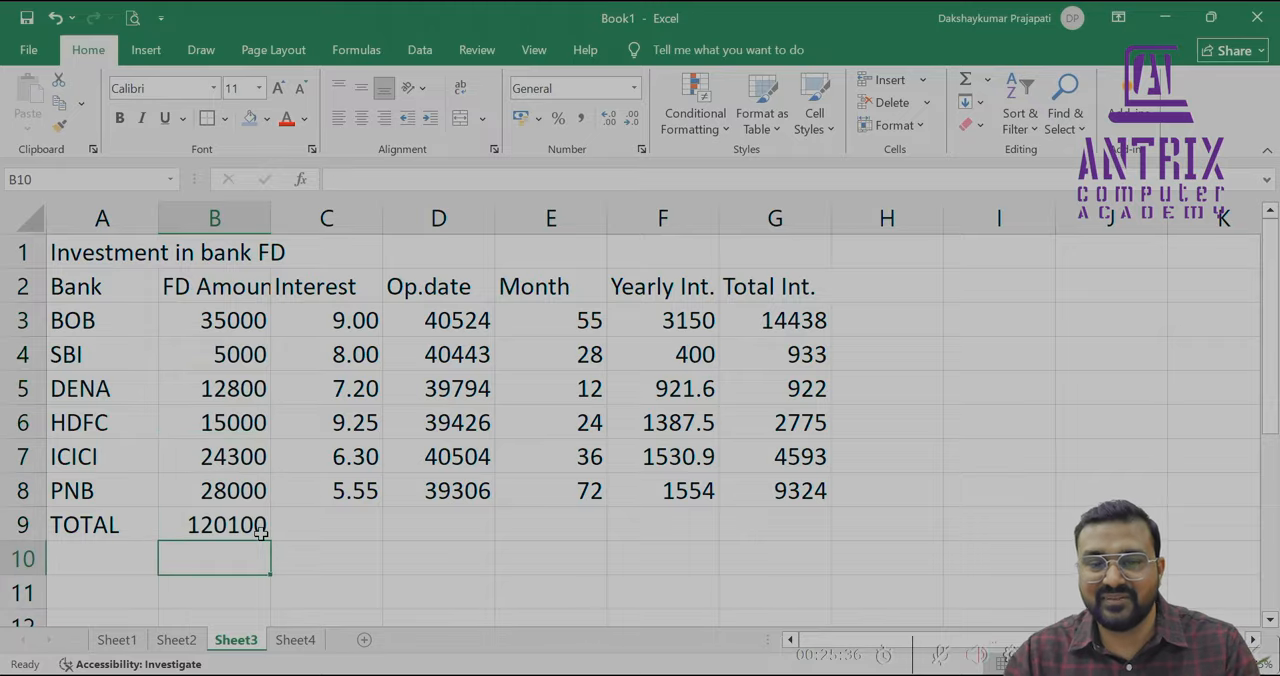
{"action": "left_click", "coordinate": [260, 532]}
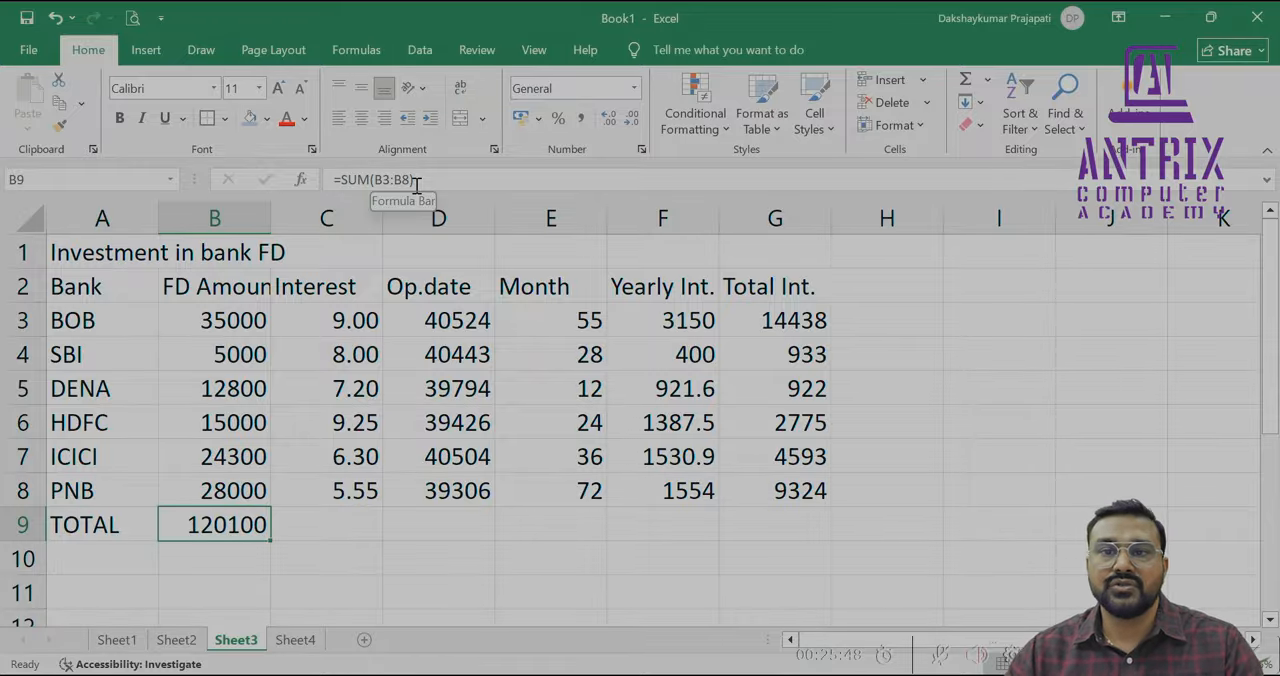
{"action": "key", "text": "Delete"}
Total the FD amounts in B3:B8 into the TOTAL row with AutoSum
{"action": "key", "text": "Up"}
{"action": "key", "text": "Up"}
{"action": "key", "text": "Up"}
{"action": "key", "text": "Up"}
{"action": "key", "text": "Up"}
{"action": "key", "text": "Up"}
{"action": "key", "text": "shift+Down"}
{"action": "key", "text": "shift+Down"}
{"action": "key", "text": "shift+Down"}
{"action": "key", "text": "shift+Down"}
{"action": "key", "text": "shift+Down"}
{"action": "key", "text": "shift+Down"}
{"action": "key", "text": "alt+="}
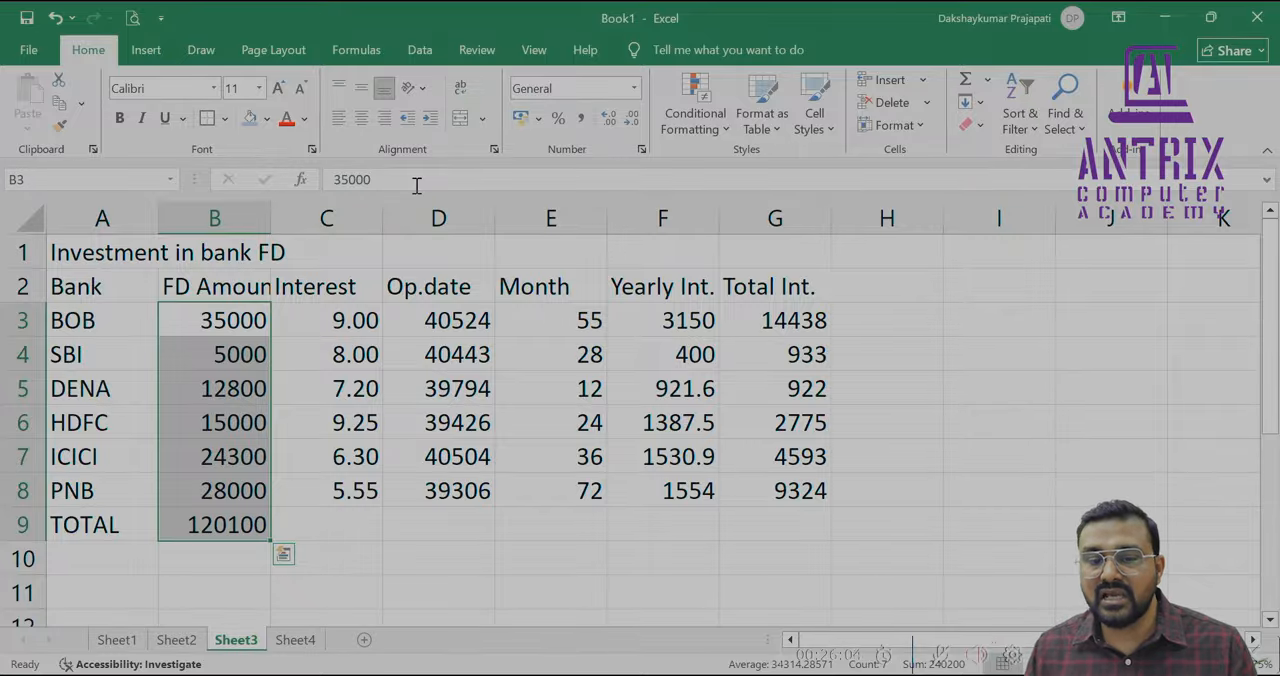
Fill the FD Amount total formula from B9 rightward across the TOTAL row to G9
{"action": "key", "text": "Down"}
{"action": "key", "text": "Down"}
{"action": "key", "text": "Down"}
{"action": "key", "text": "Down"}
{"action": "key", "text": "Down"}
{"action": "key", "text": "Down"}
{"action": "key", "text": "shift+Right"}
{"action": "key", "text": "shift+Right"}
{"action": "key", "text": "shift+Right"}
{"action": "key", "text": "shift+Right"}
{"action": "key", "text": "shift+Right"}
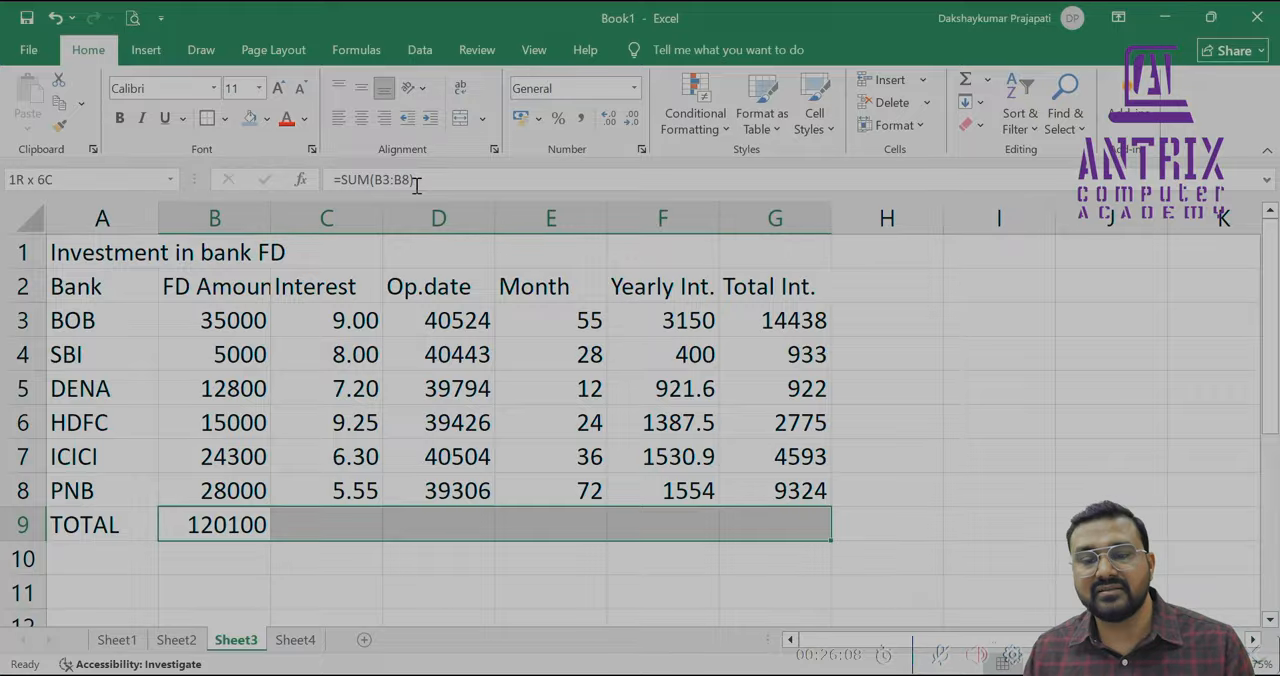
{"action": "key", "text": "ctrl+r"}
Clear the totals under Interest, Op.date and Month in C9:E9
{"action": "key", "text": "Left"}
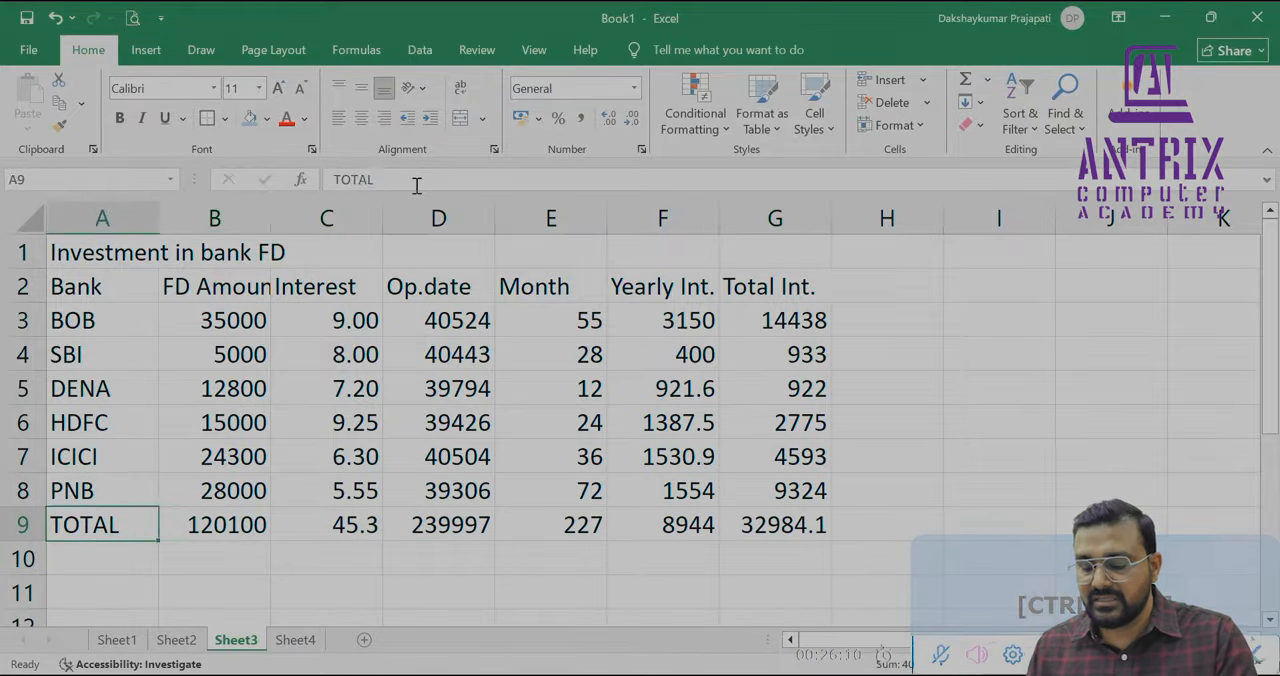
{"action": "key", "text": "Right"}
{"action": "key", "text": "Right"}
{"action": "key", "text": "Right"}
{"action": "key", "text": "Delete"}
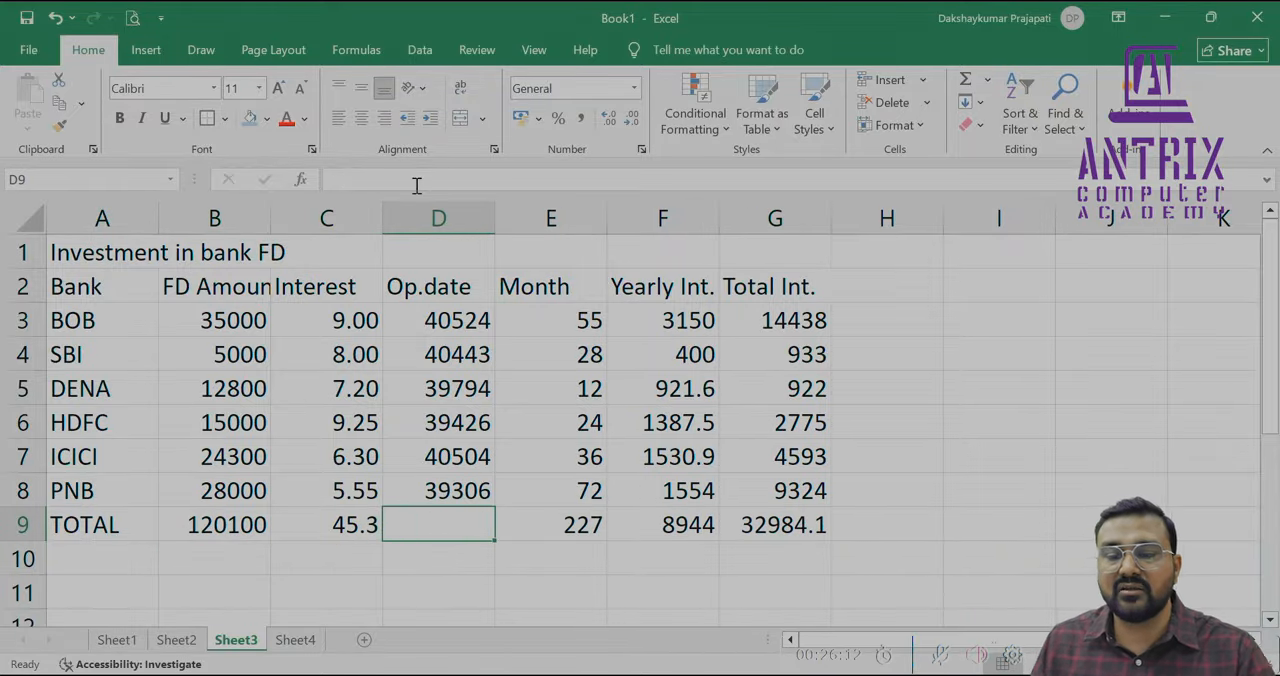
{"action": "key", "text": "Right"}
{"action": "key", "text": "Delete"}
{"action": "key", "text": "Left"}
{"action": "key", "text": "Left"}
{"action": "key", "text": "Left"}
Format the TOTAL row values in B9:H9 to show no decimal places
{"action": "key", "text": "shift+Right"}
{"action": "key", "text": "shift+Right"}
{"action": "key", "text": "shift+Right"}
{"action": "key", "text": "shift+Right"}
{"action": "key", "text": "shift+Right"}
{"action": "key", "text": "shift+Right"}
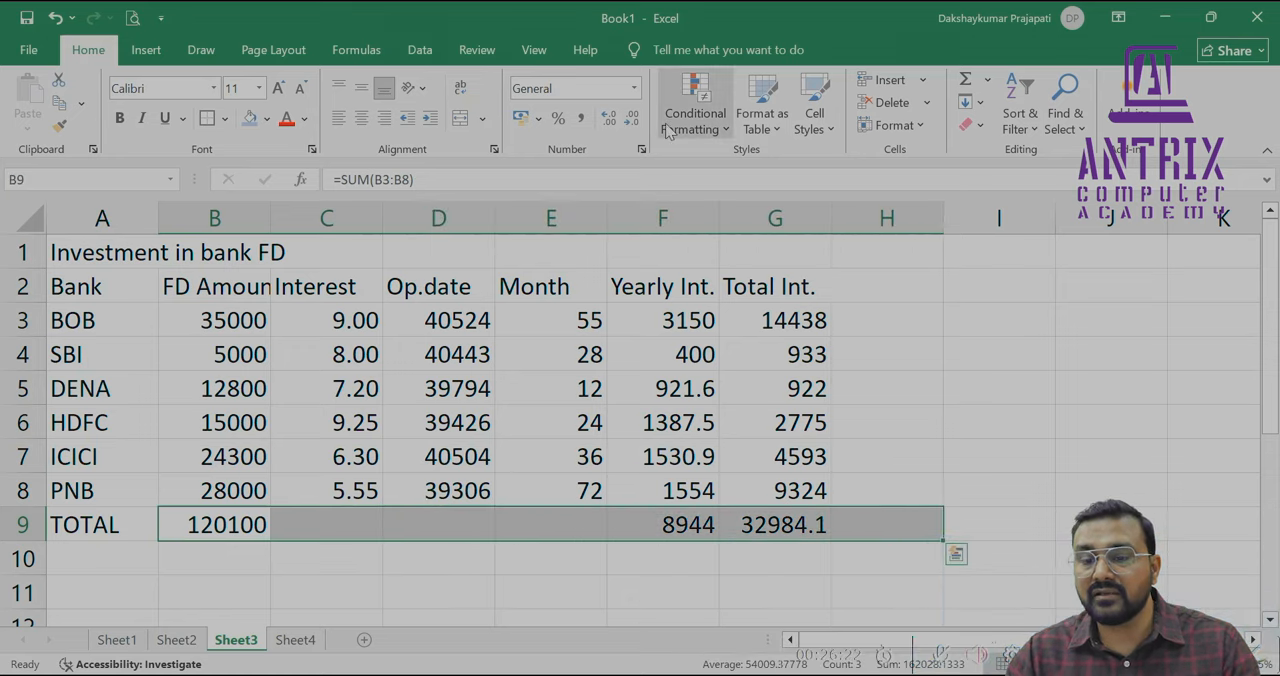
{"action": "left_click", "coordinate": [632, 125]}
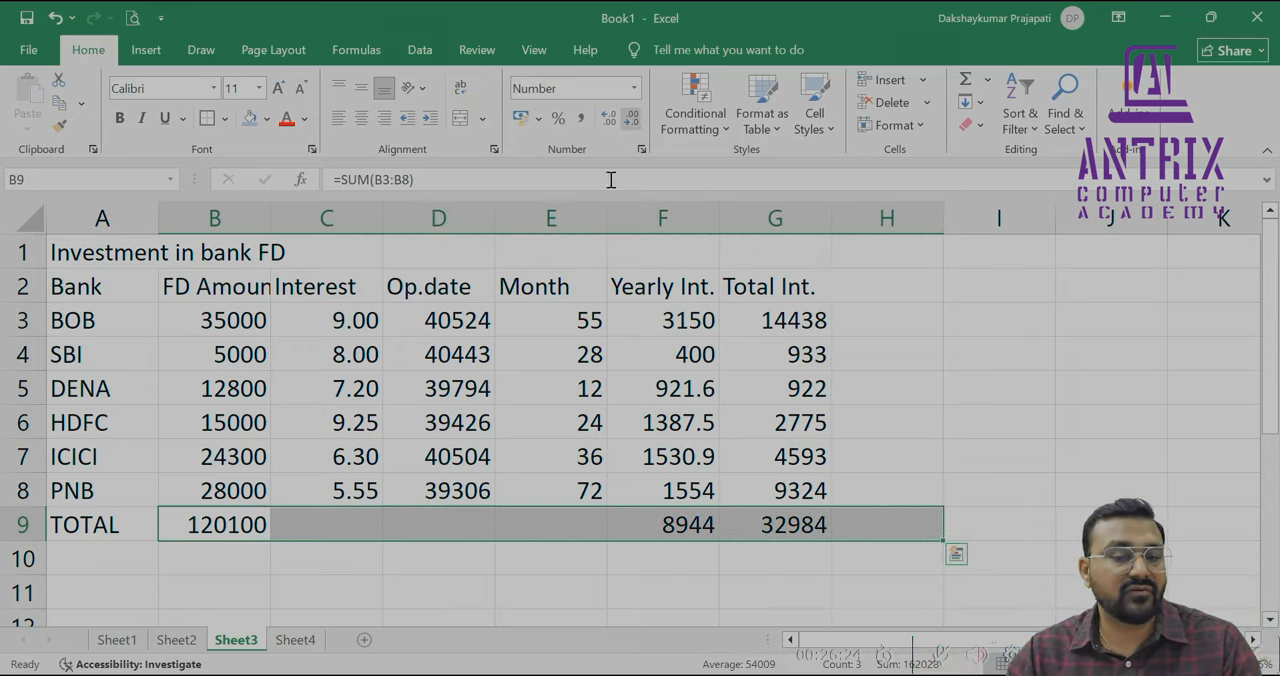
{"action": "left_click", "coordinate": [395, 451]}
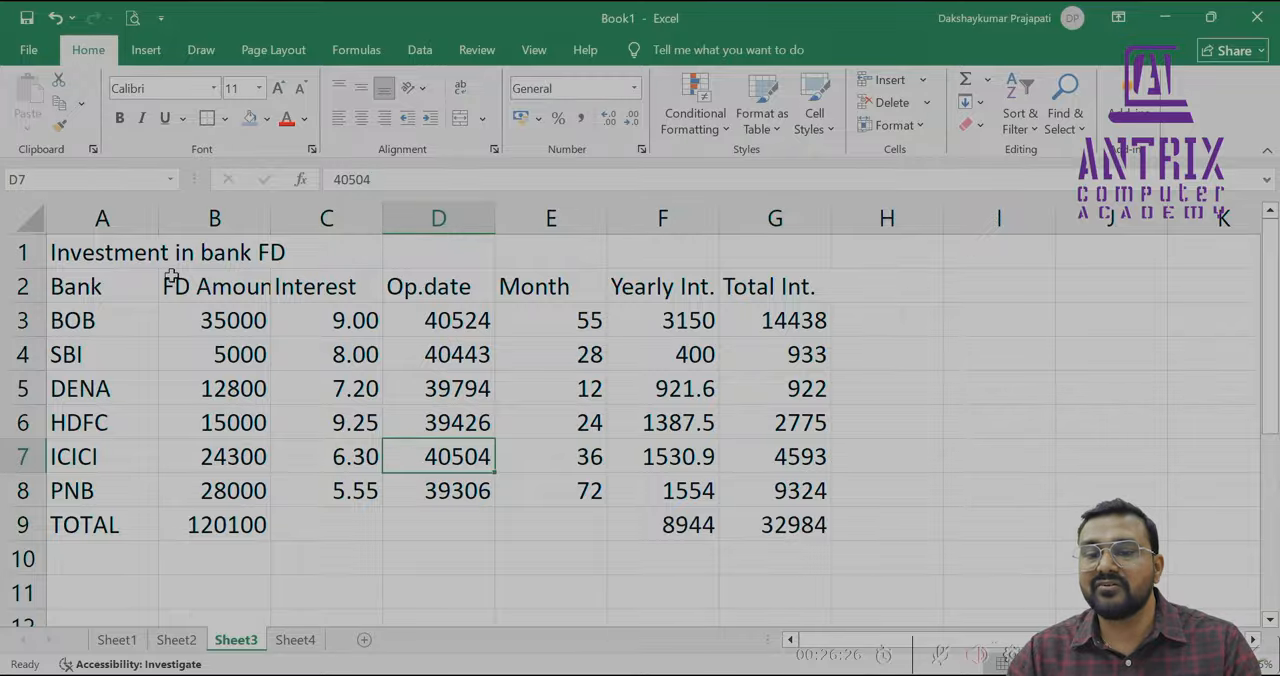
Select the sheet title range A1:G1
{"action": "left_click_drag", "start_coordinate": [134, 254], "coordinate": [750, 240]}
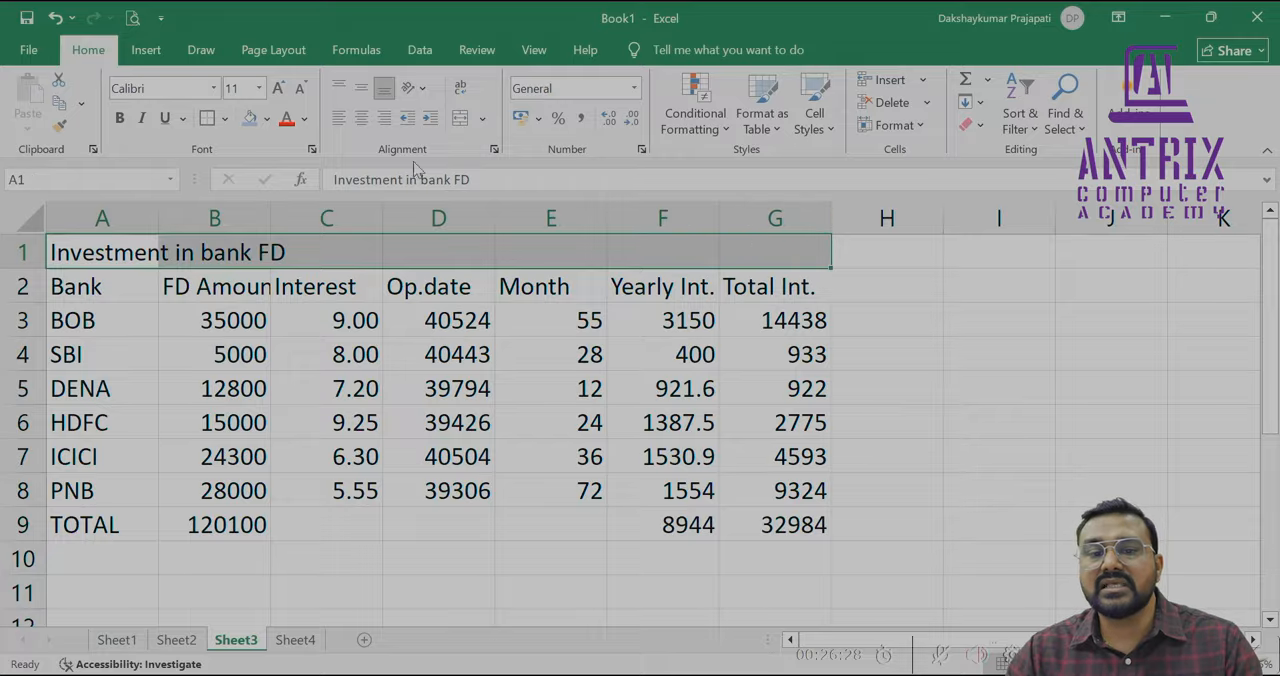
{"action": "left_click", "coordinate": [364, 120]}
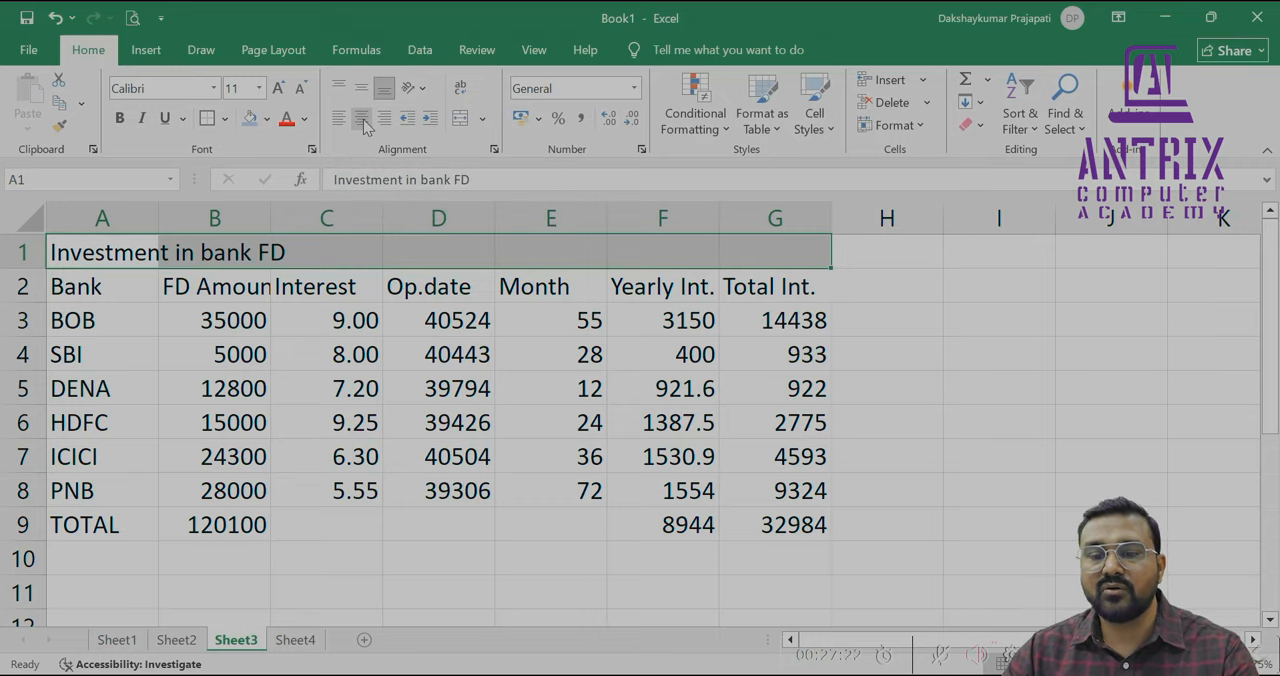
Switch to the Antrix Computer website in the browser, open its course list and search it for "MS"
{"action": "key", "text": "alt+Tab"}
{"action": "key", "text": "alt+Tab"}
{"action": "key", "text": "alt+Tab"}
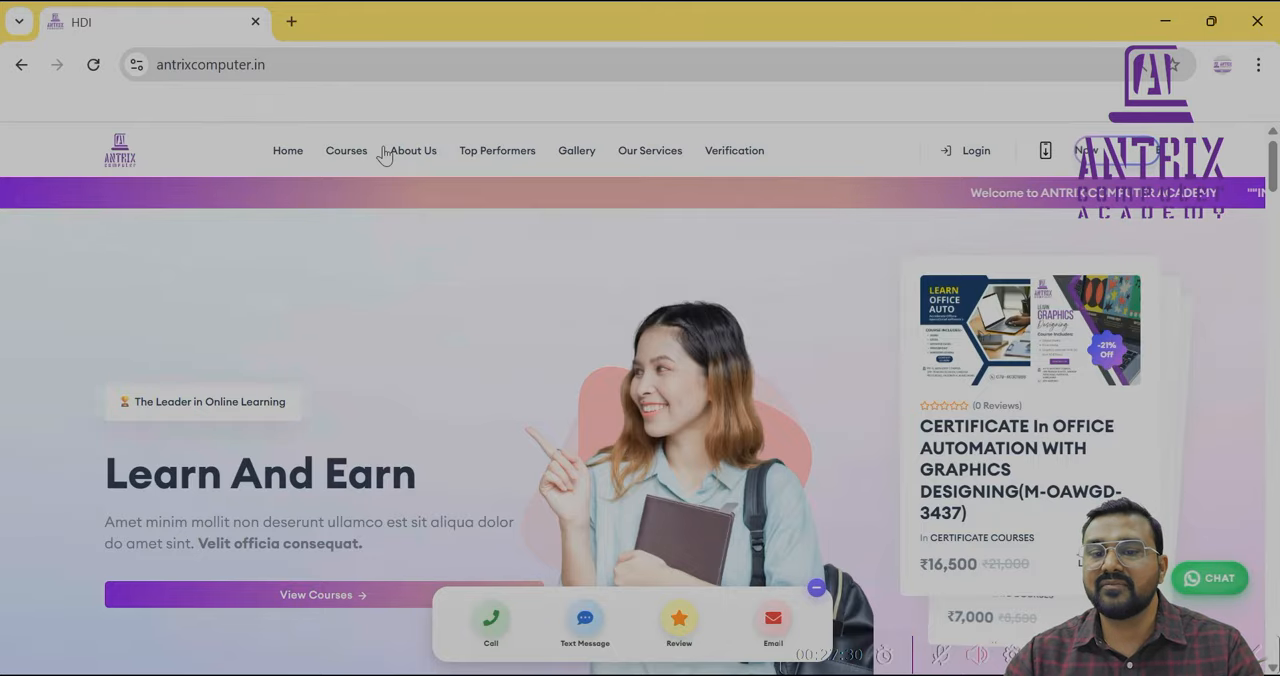
{"action": "left_click", "coordinate": [348, 152]}
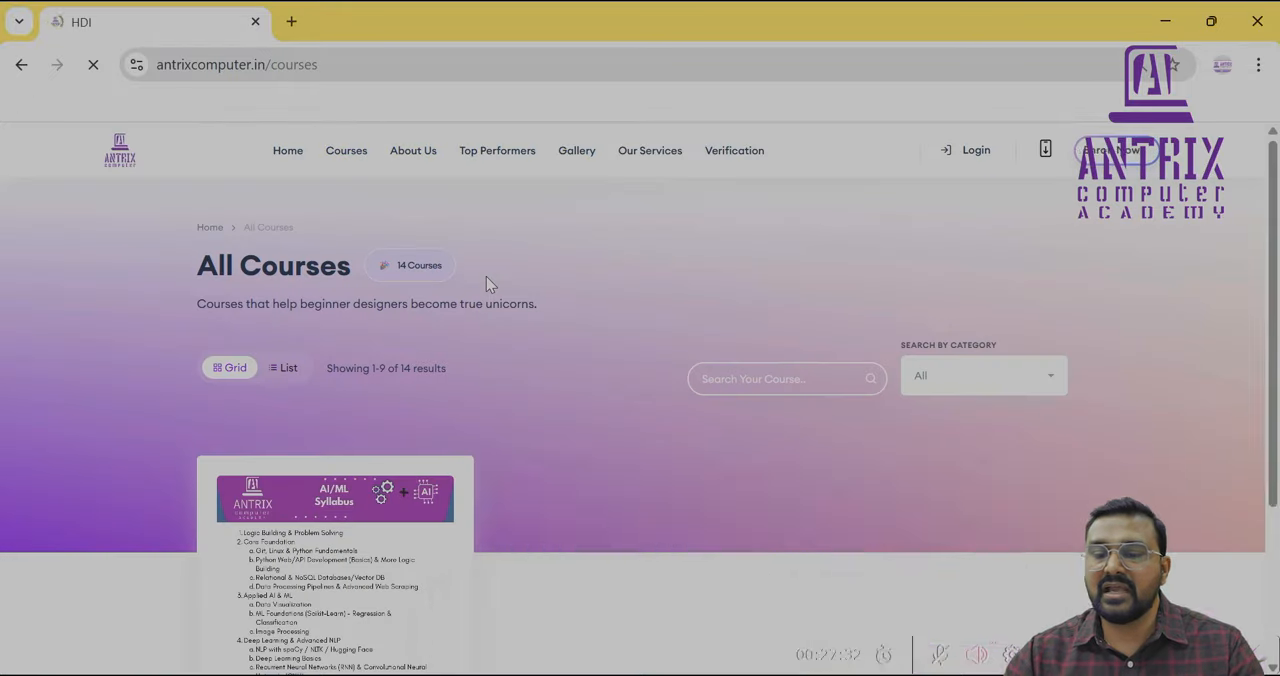
{"action": "left_click", "coordinate": [793, 385]}
{"action": "left_click", "coordinate": [793, 385]}
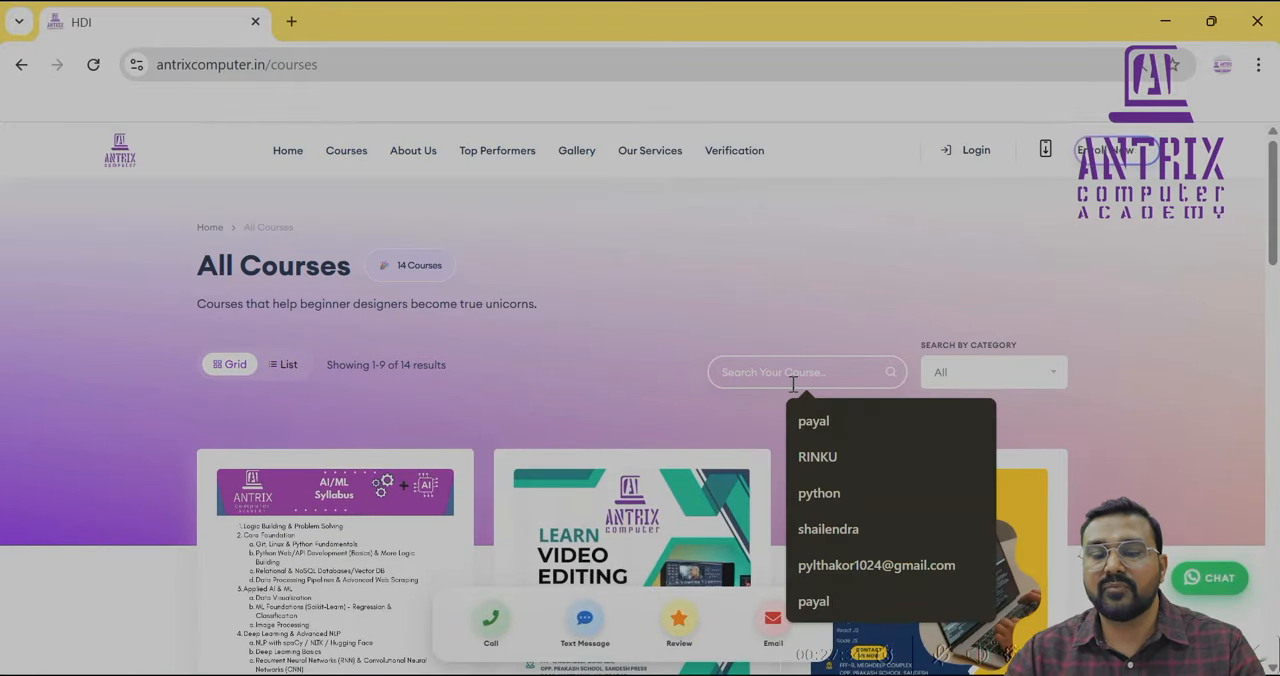
{"action": "type", "text": "MS"}
{"action": "key", "text": "Return"}
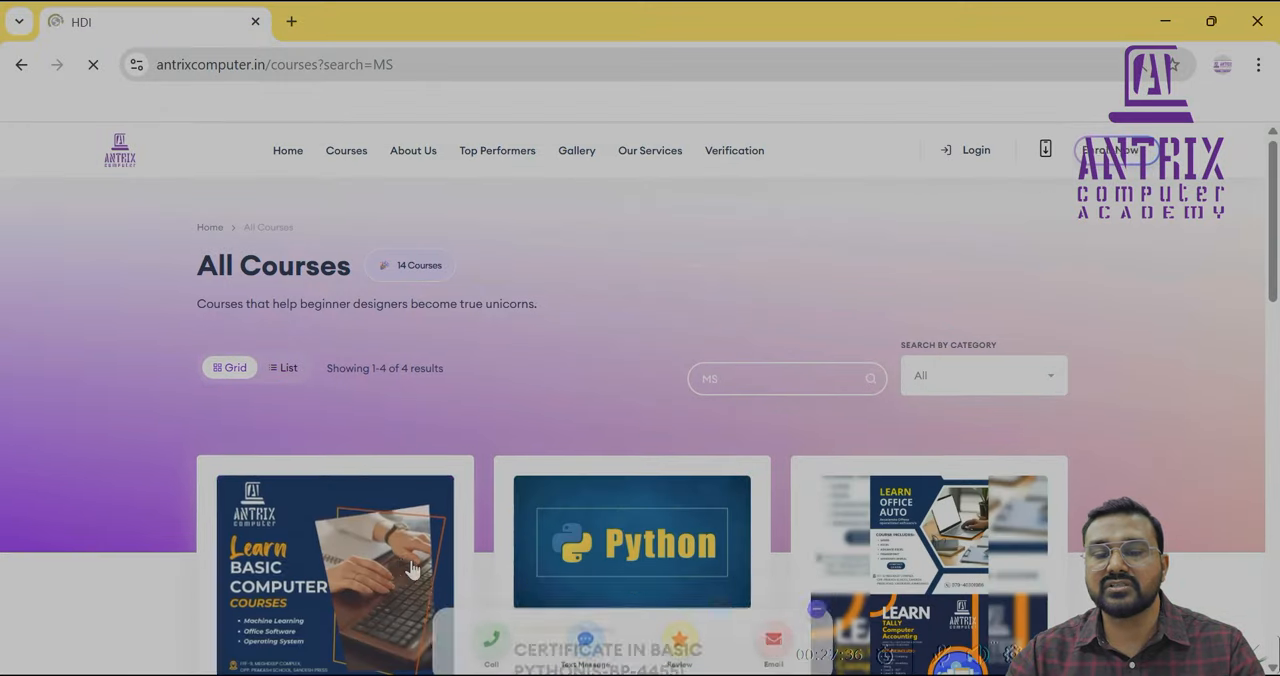
Open the Certificate in Computer Concepts course and look through its description, syllabus and reviews
{"action": "scroll", "coordinate": [404, 566], "scroll_direction": "down", "scroll_amount": 2}
{"action": "scroll", "coordinate": [404, 563], "scroll_direction": "down", "scroll_amount": 1}
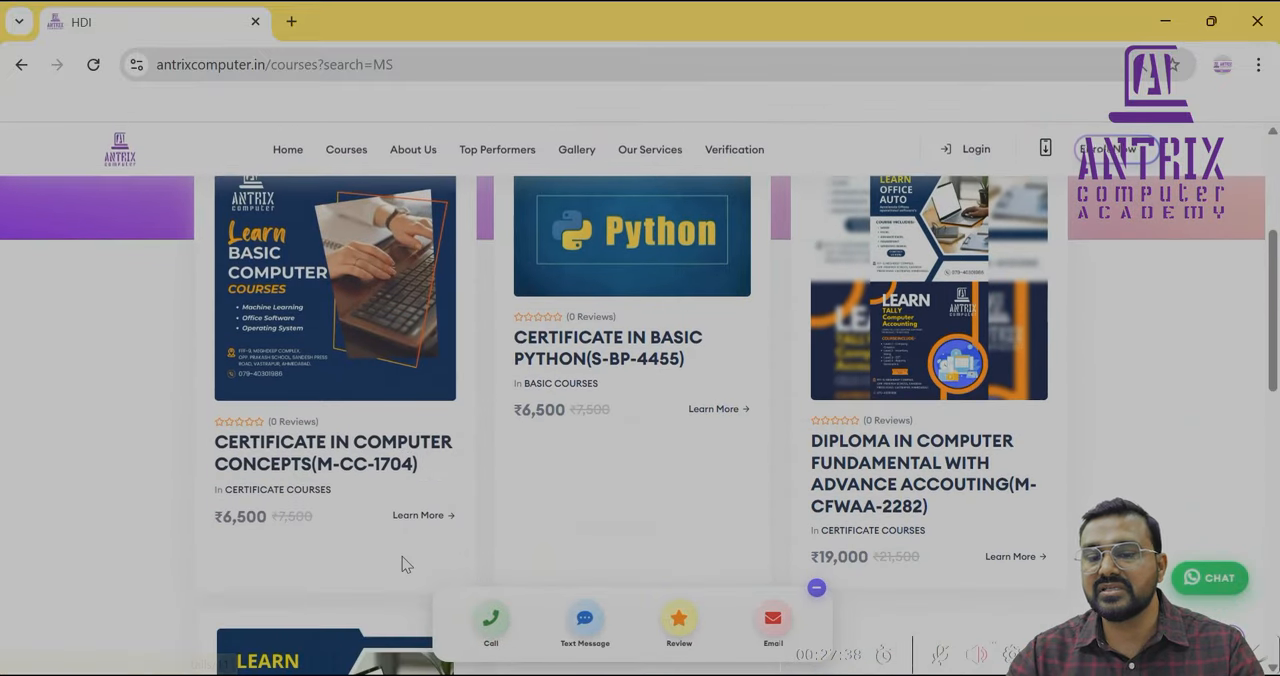
{"action": "left_click", "coordinate": [334, 322]}
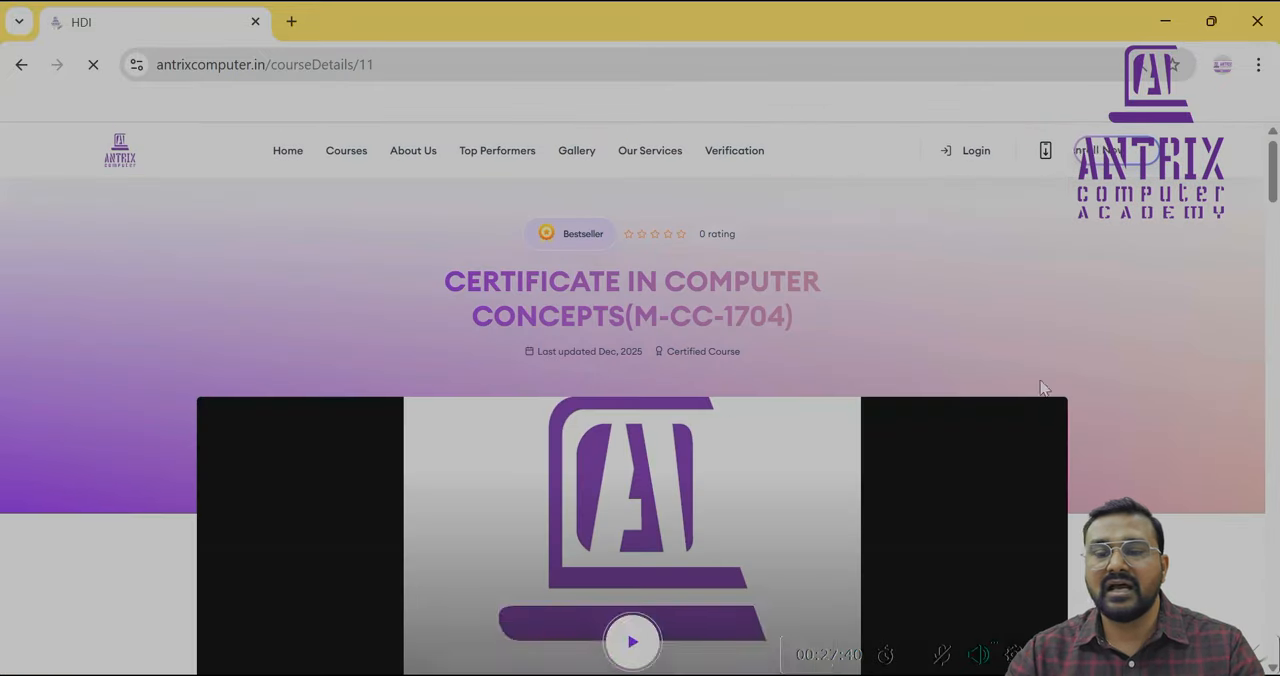
{"action": "scroll", "coordinate": [1047, 372], "scroll_direction": "down", "scroll_amount": 6}
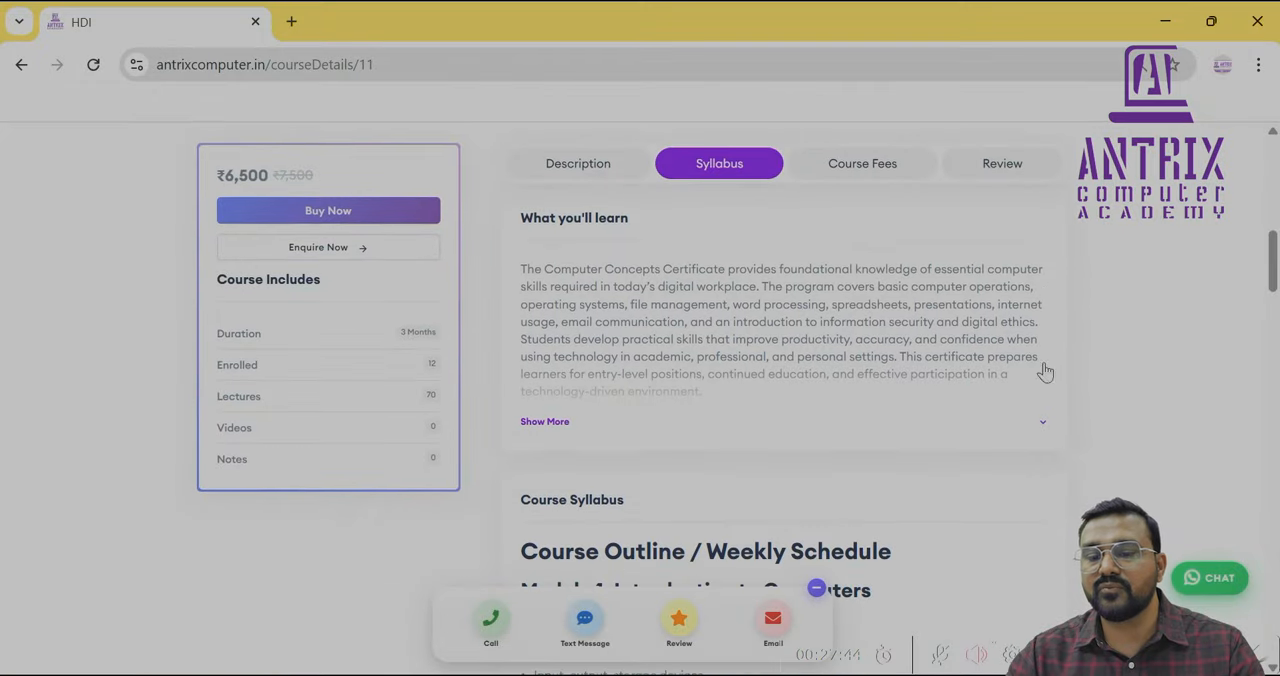
{"action": "scroll", "coordinate": [709, 395], "scroll_direction": "down", "scroll_amount": 3}
{"action": "scroll", "coordinate": [708, 388], "scroll_direction": "down", "scroll_amount": 9}
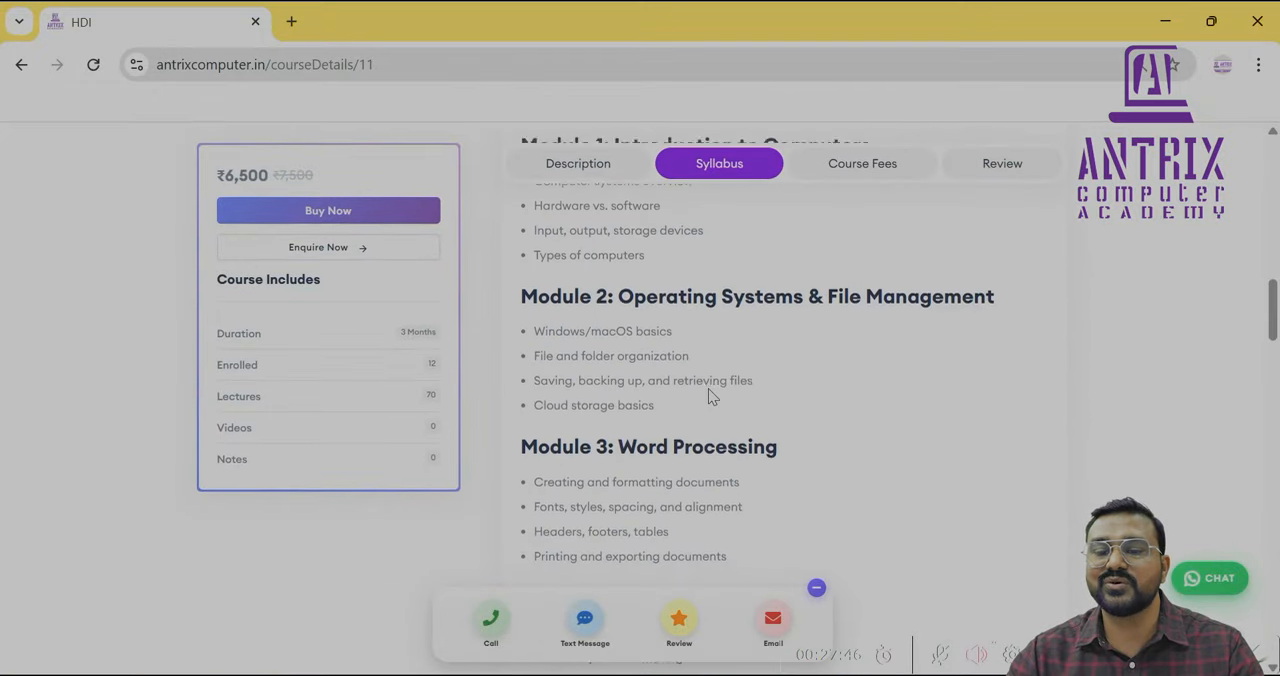
{"action": "scroll", "coordinate": [709, 390], "scroll_direction": "down", "scroll_amount": 5}
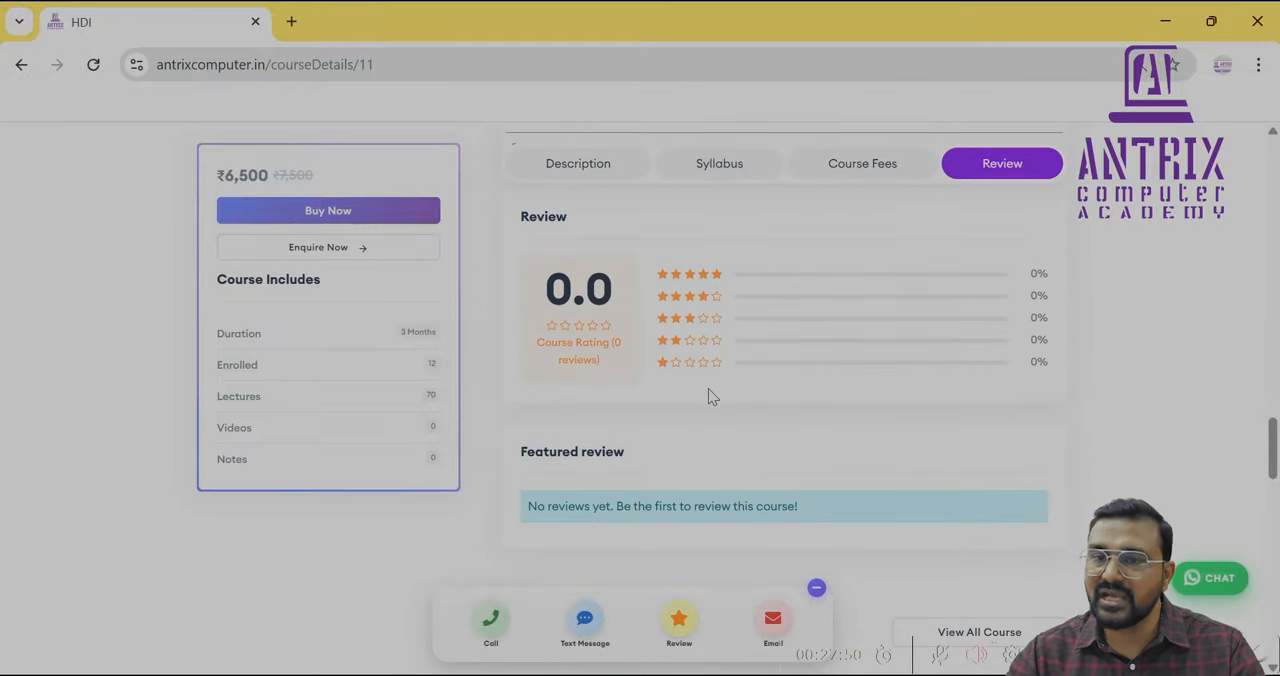
{"action": "scroll", "coordinate": [709, 390], "scroll_direction": "up", "scroll_amount": 15}
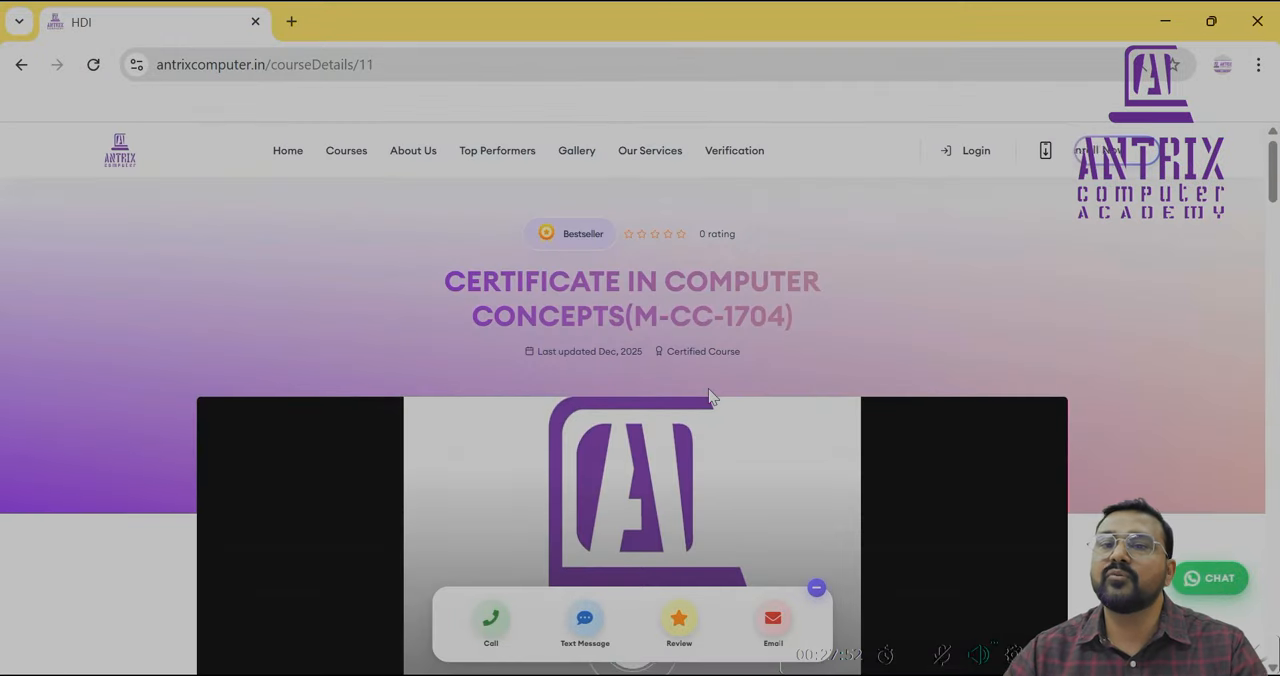